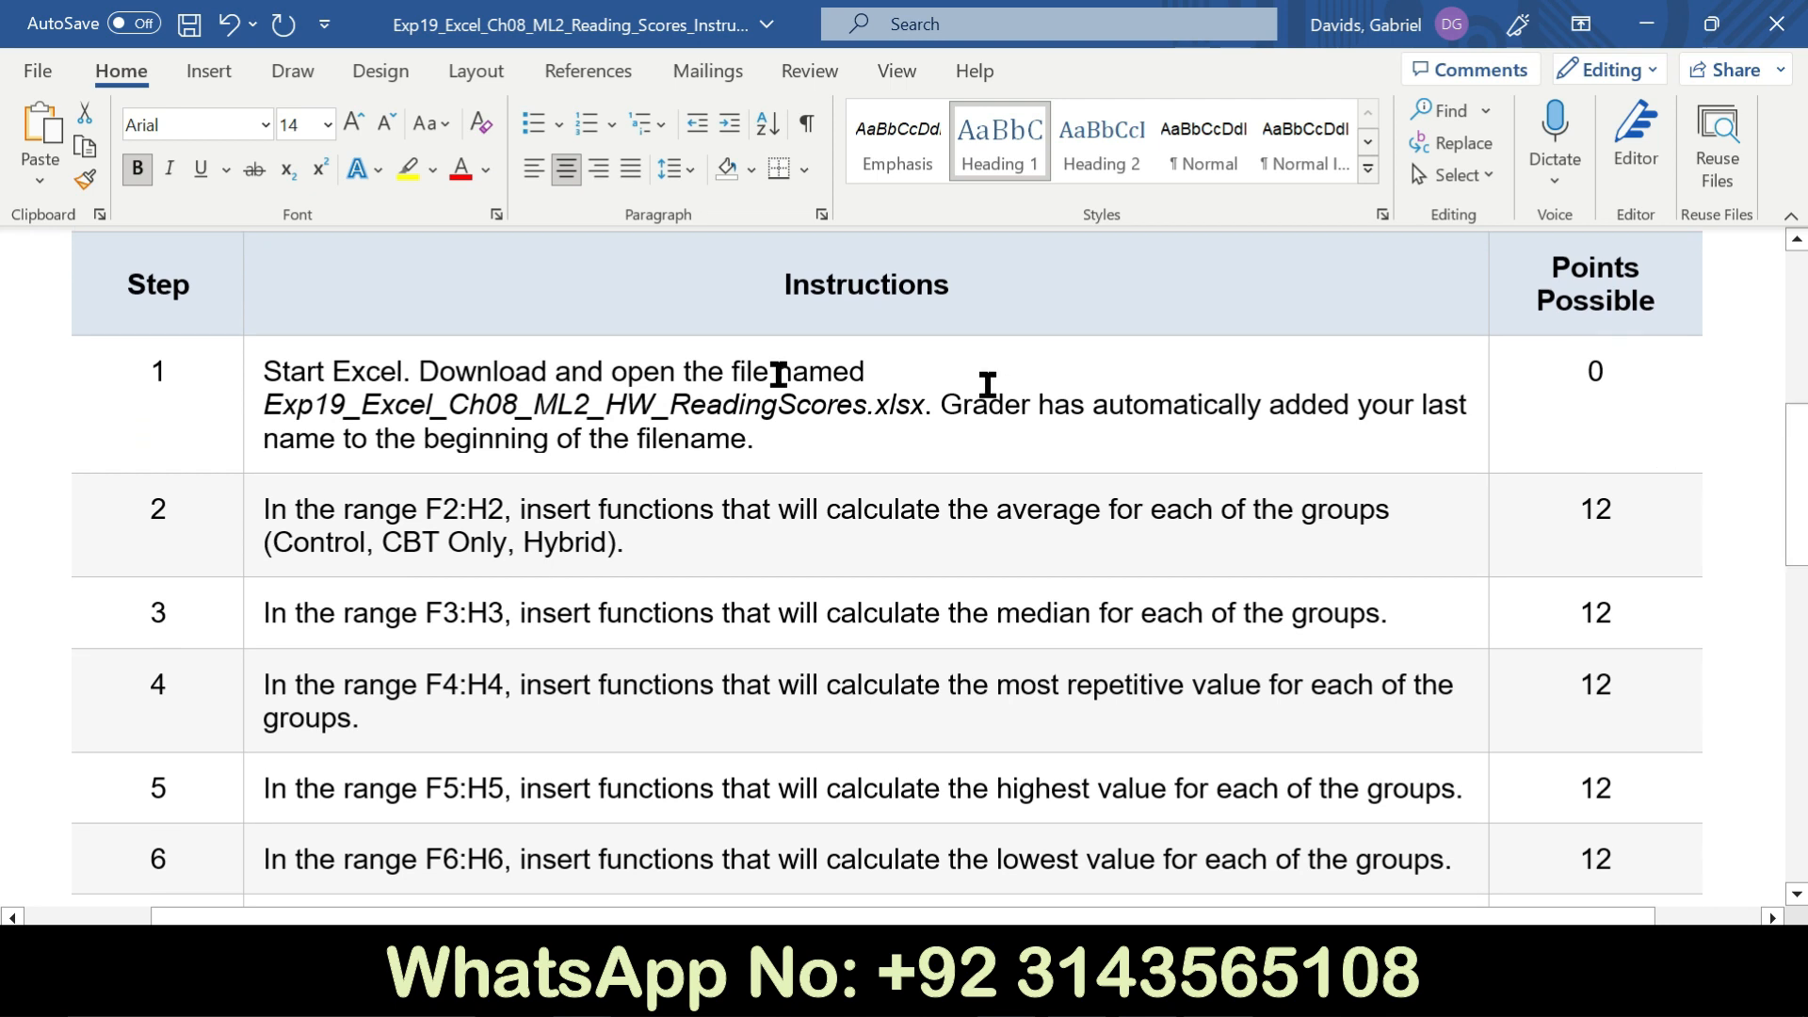
# Highlight the step 1 instruction text in yellow in the instructions table and select its full wording
pyautogui.click(242, 425)
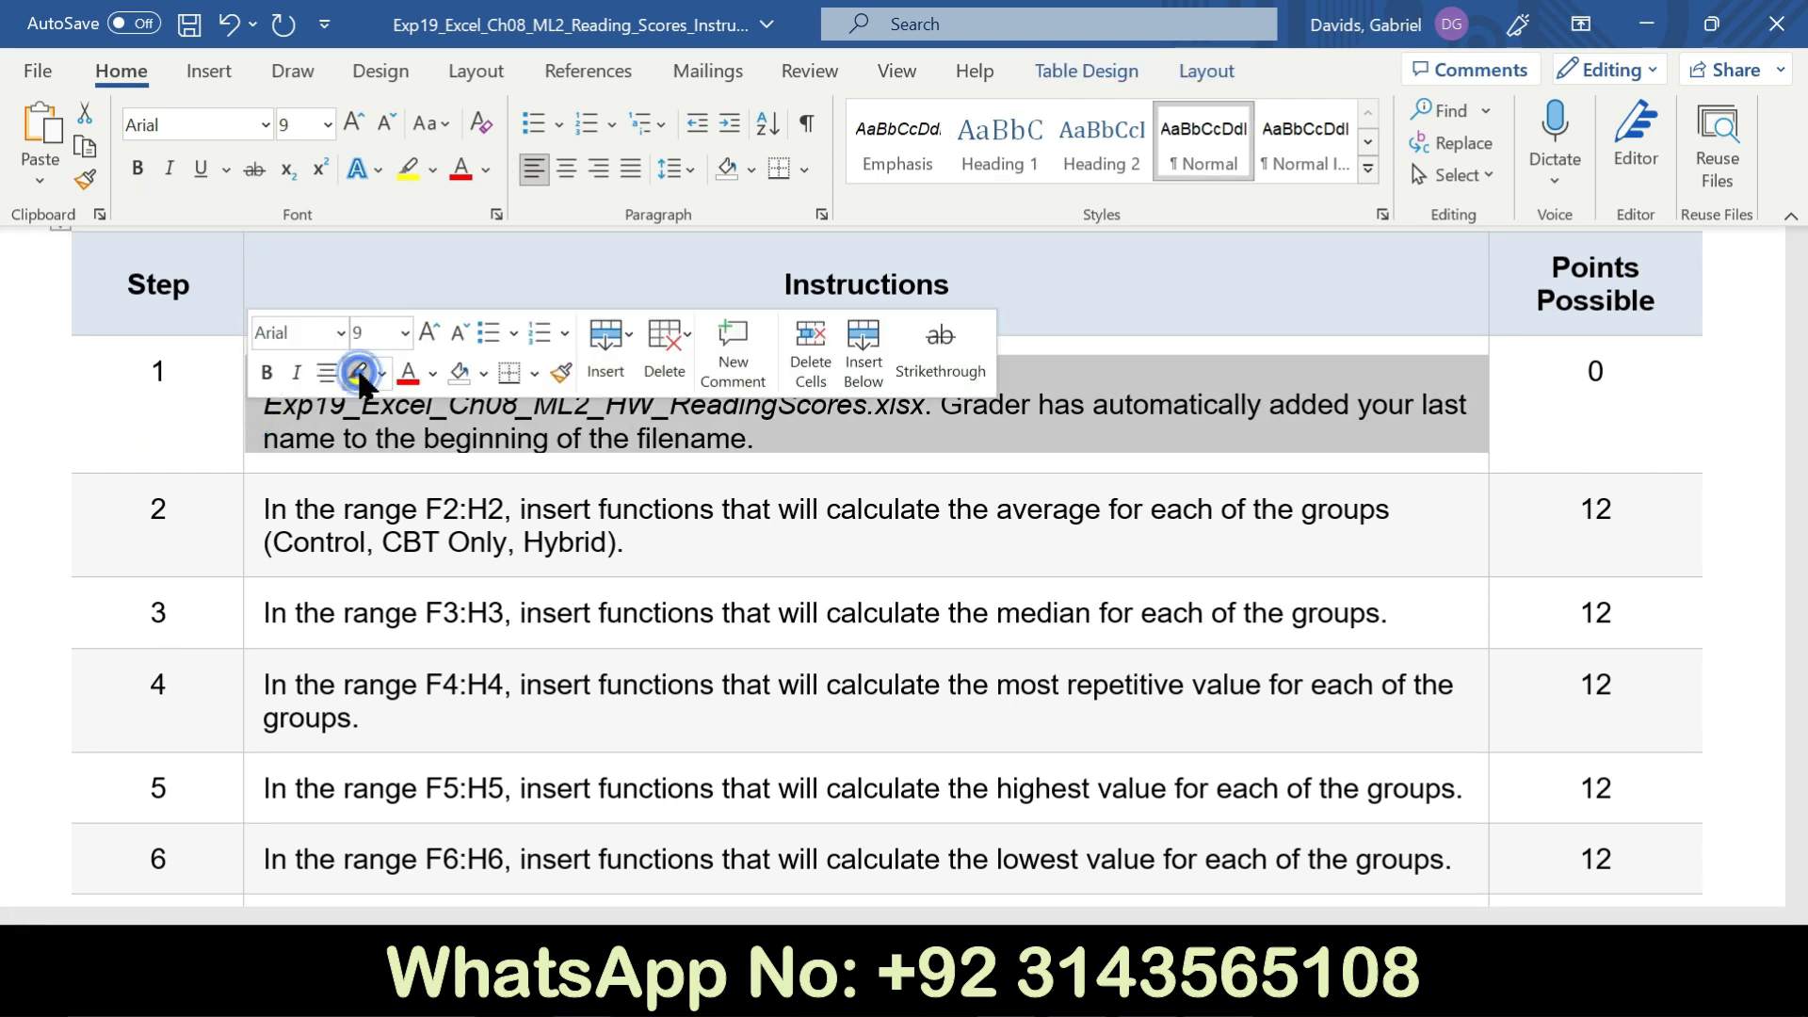
pyautogui.click(359, 373)
pyautogui.click(212, 407)
pyautogui.moveTo(269, 381); pyautogui.dragTo(778, 426)
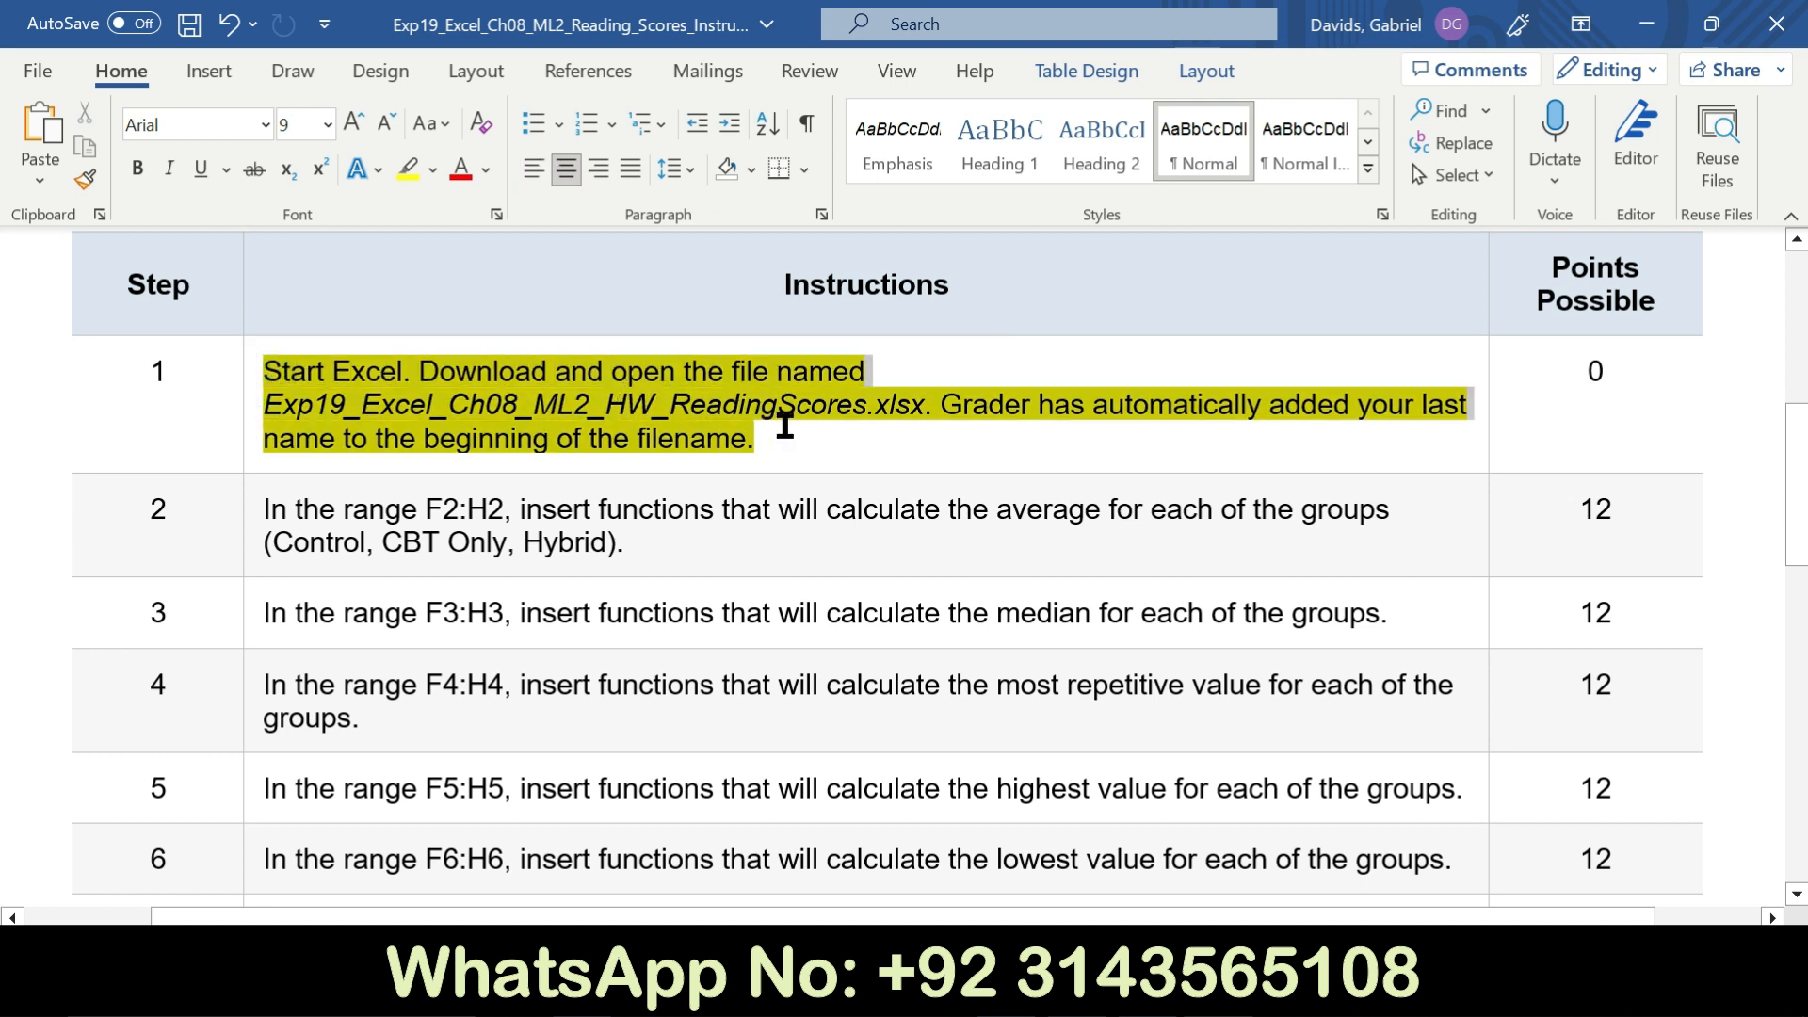
# Switch to the Excel workbook and look over its Q&A and Reading Performance Scores sheets
pyautogui.click(949, 994)
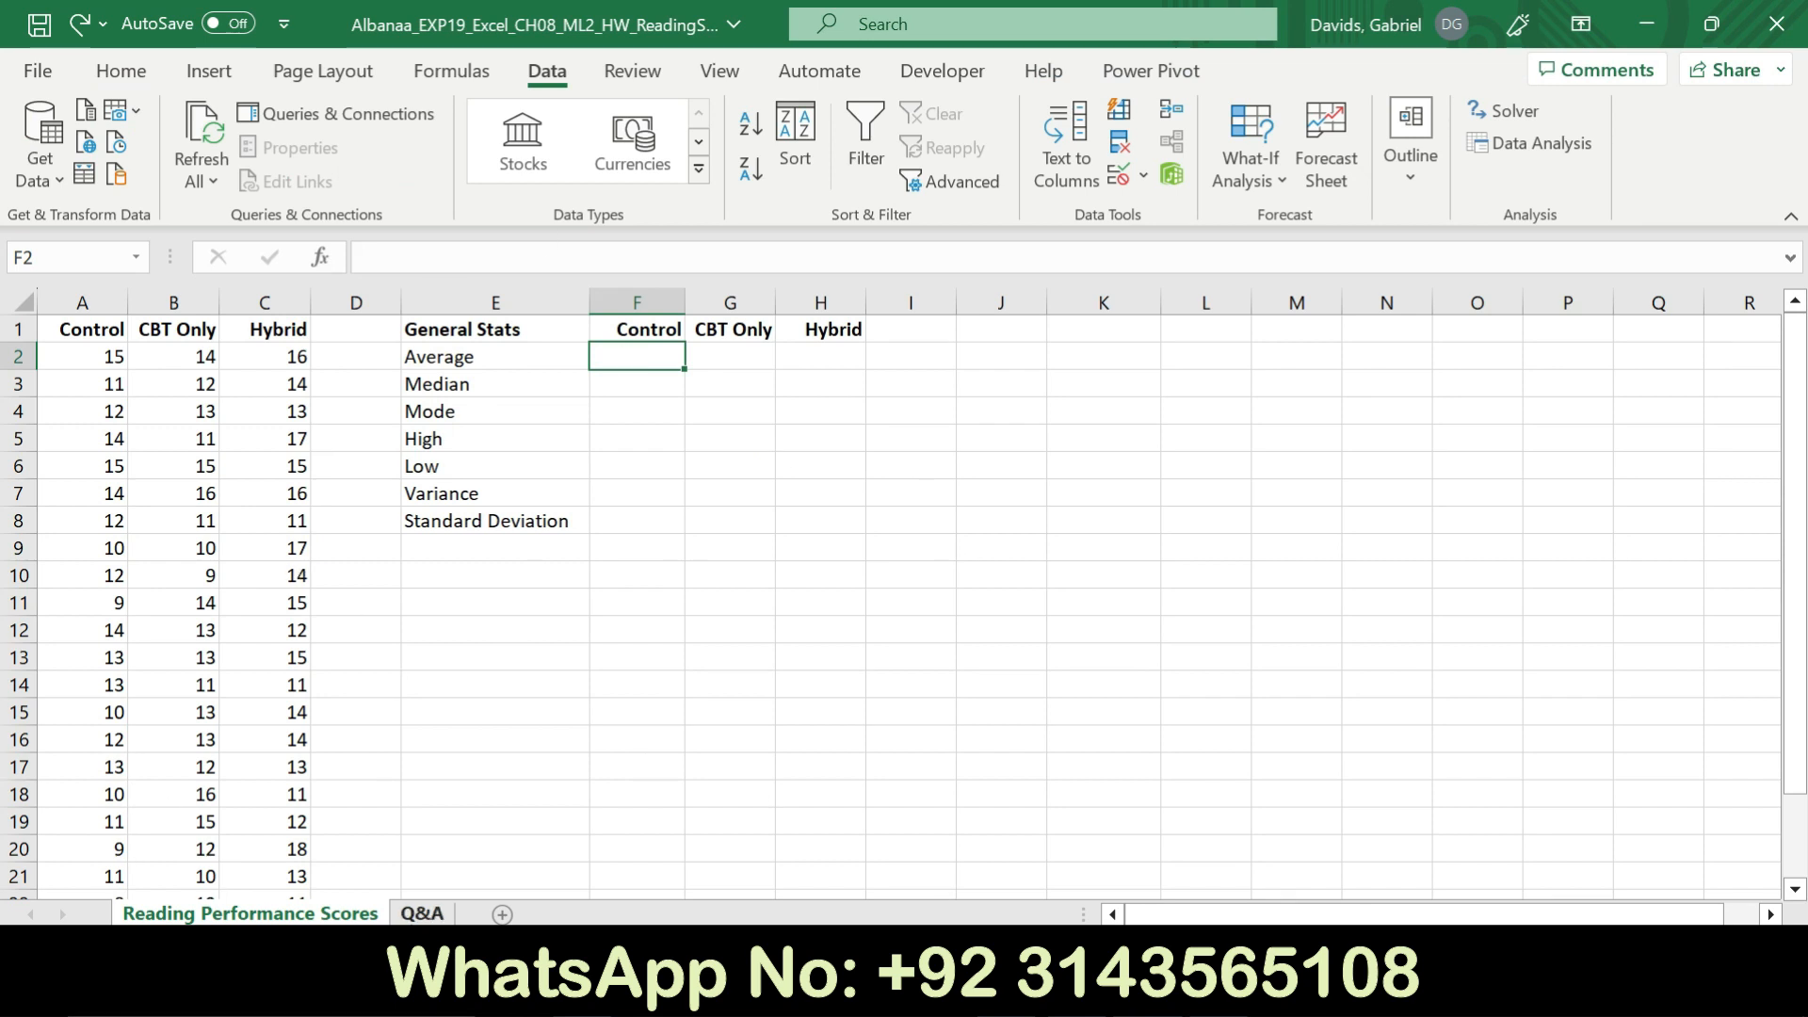
pyautogui.click(422, 915)
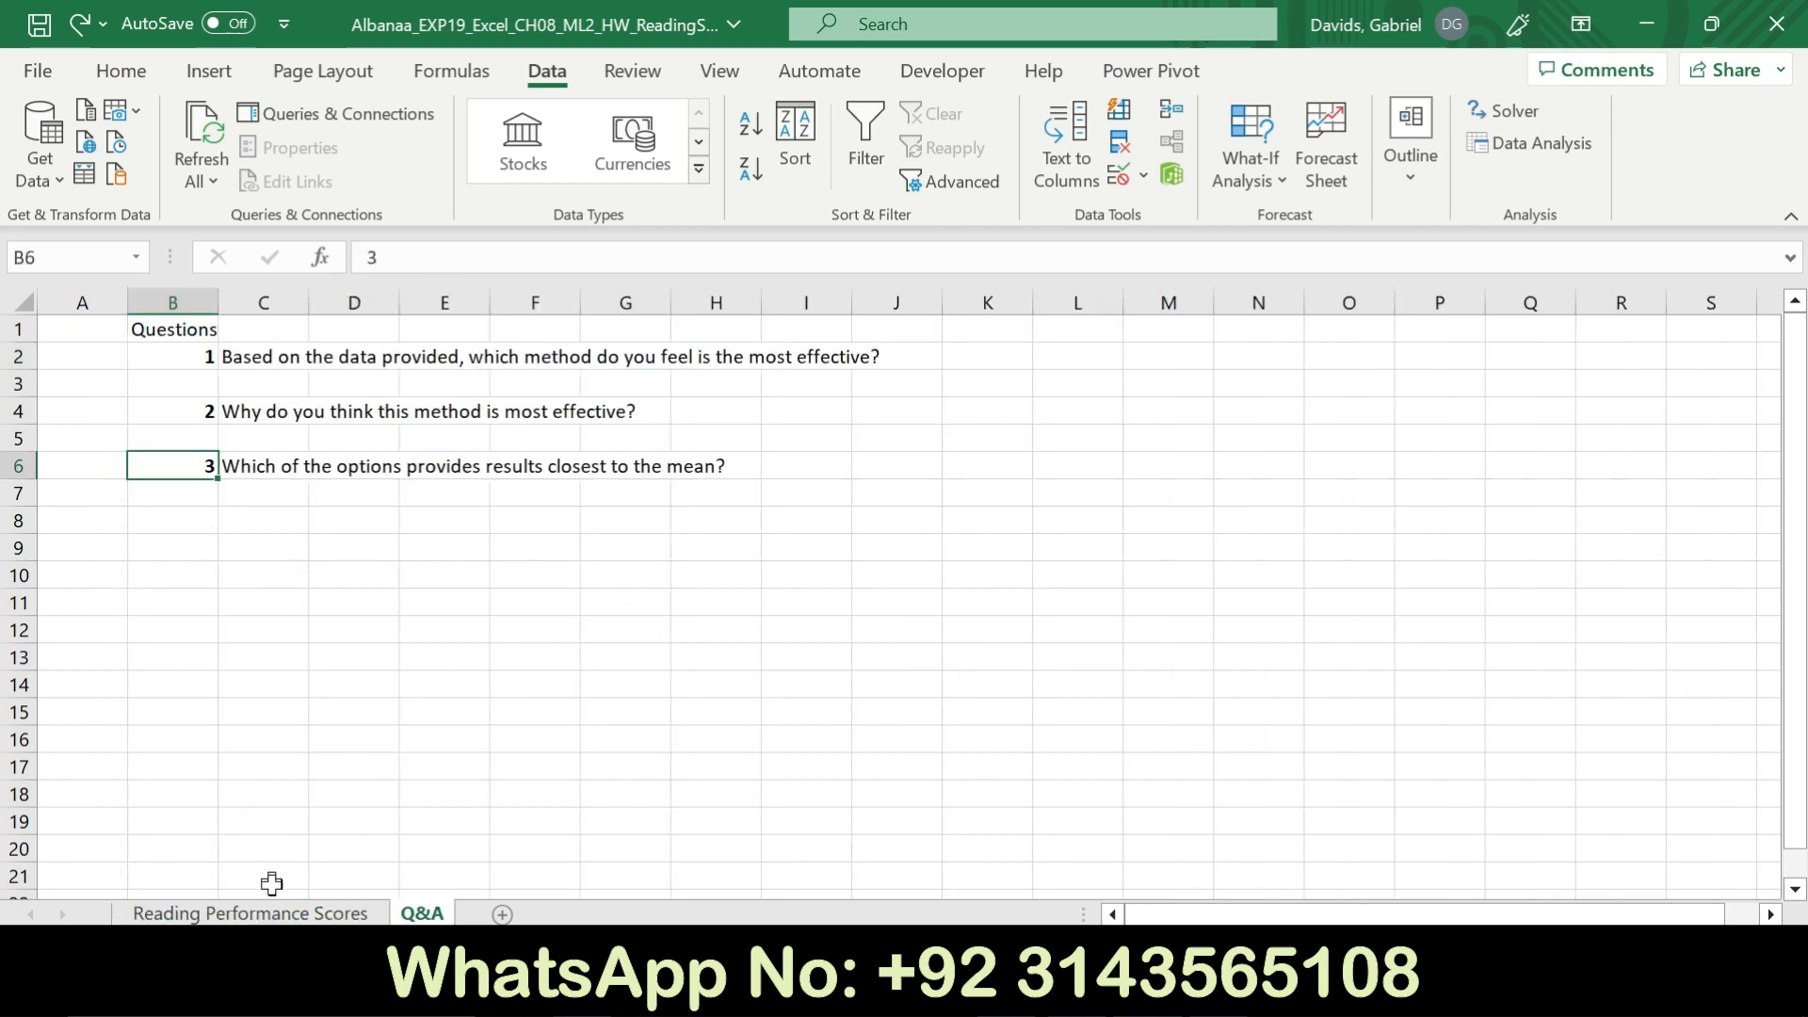
pyautogui.click(249, 913)
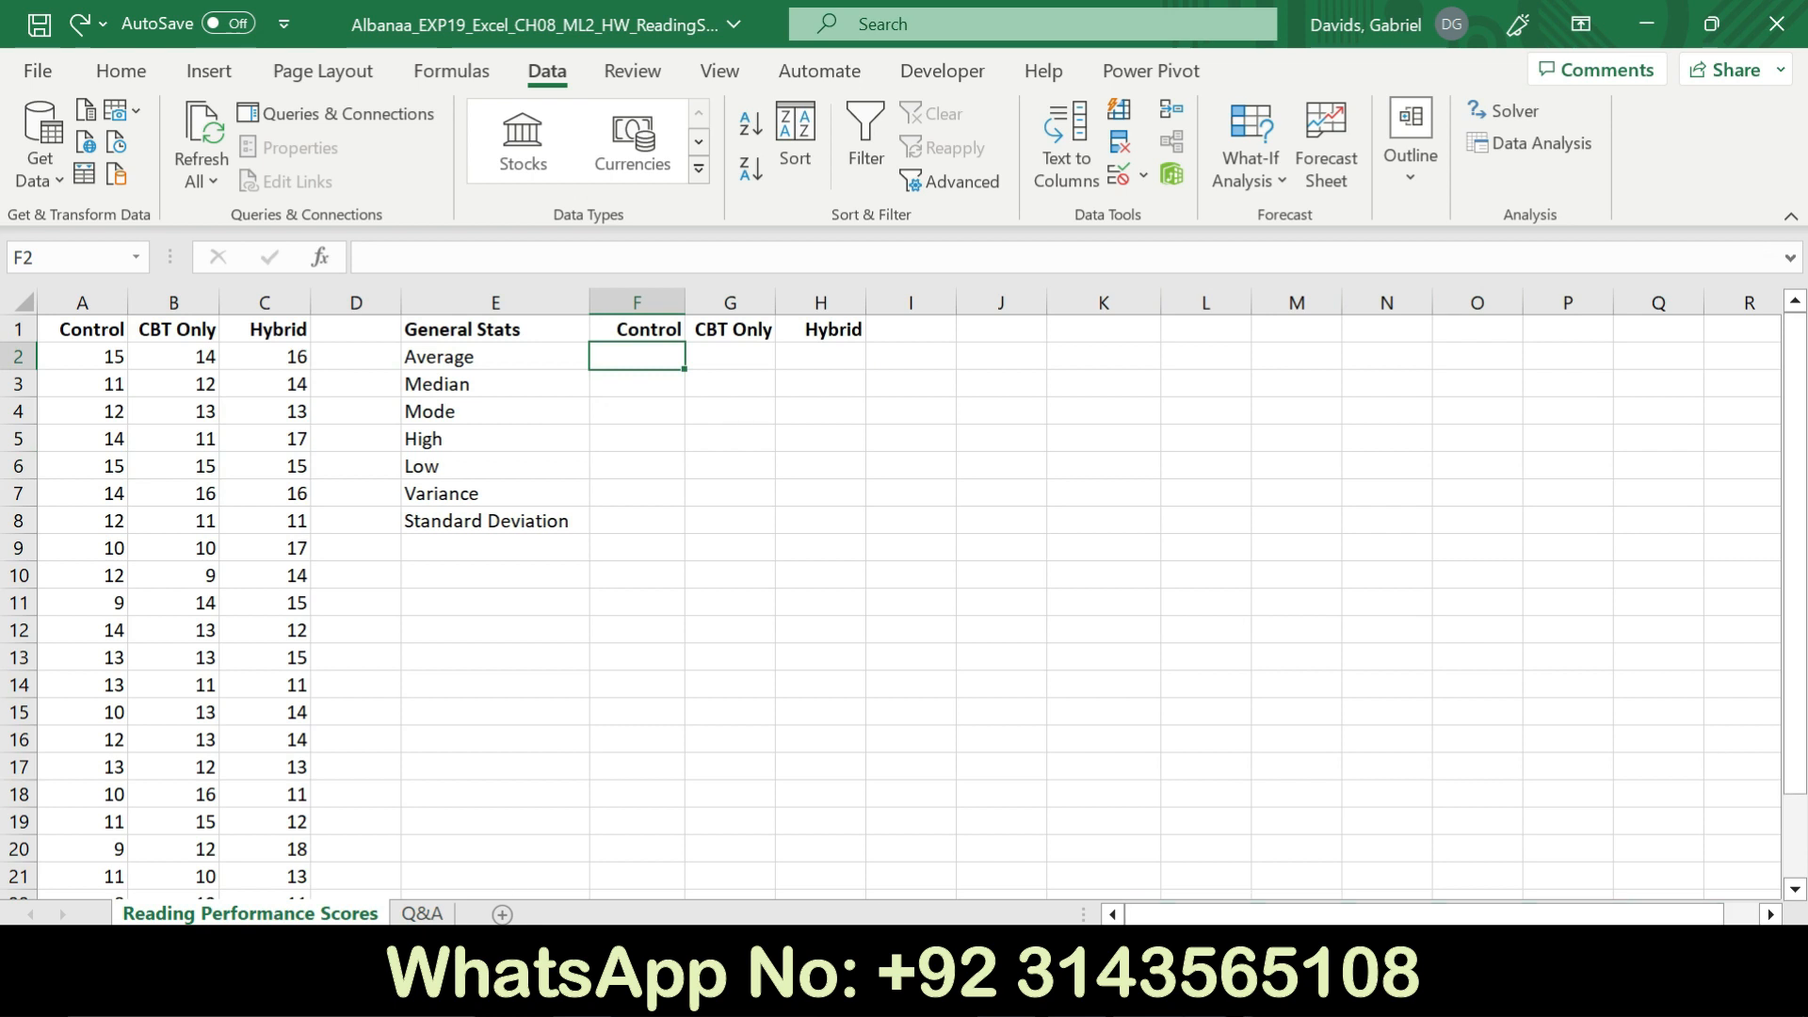
# Switch to the Word instructions and move the yellow highlight from the step 1 text to the step 2 text
pyautogui.click(1177, 993)
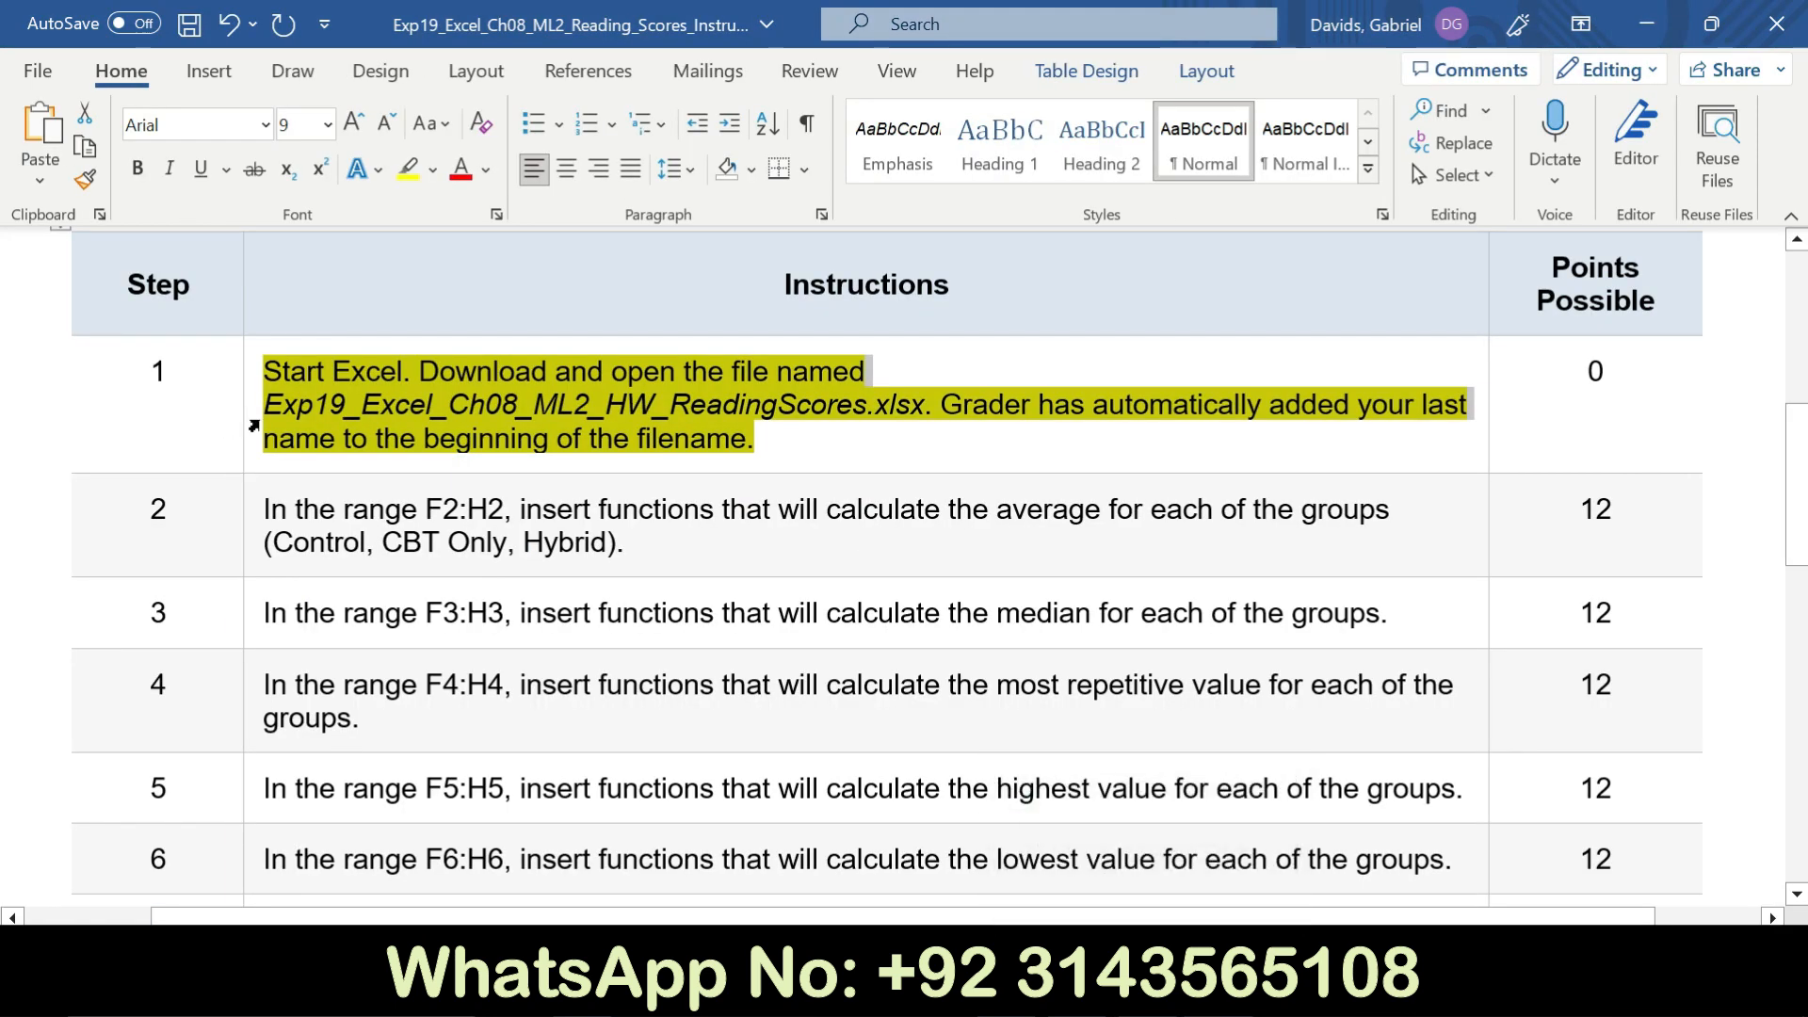
pyautogui.click(368, 374)
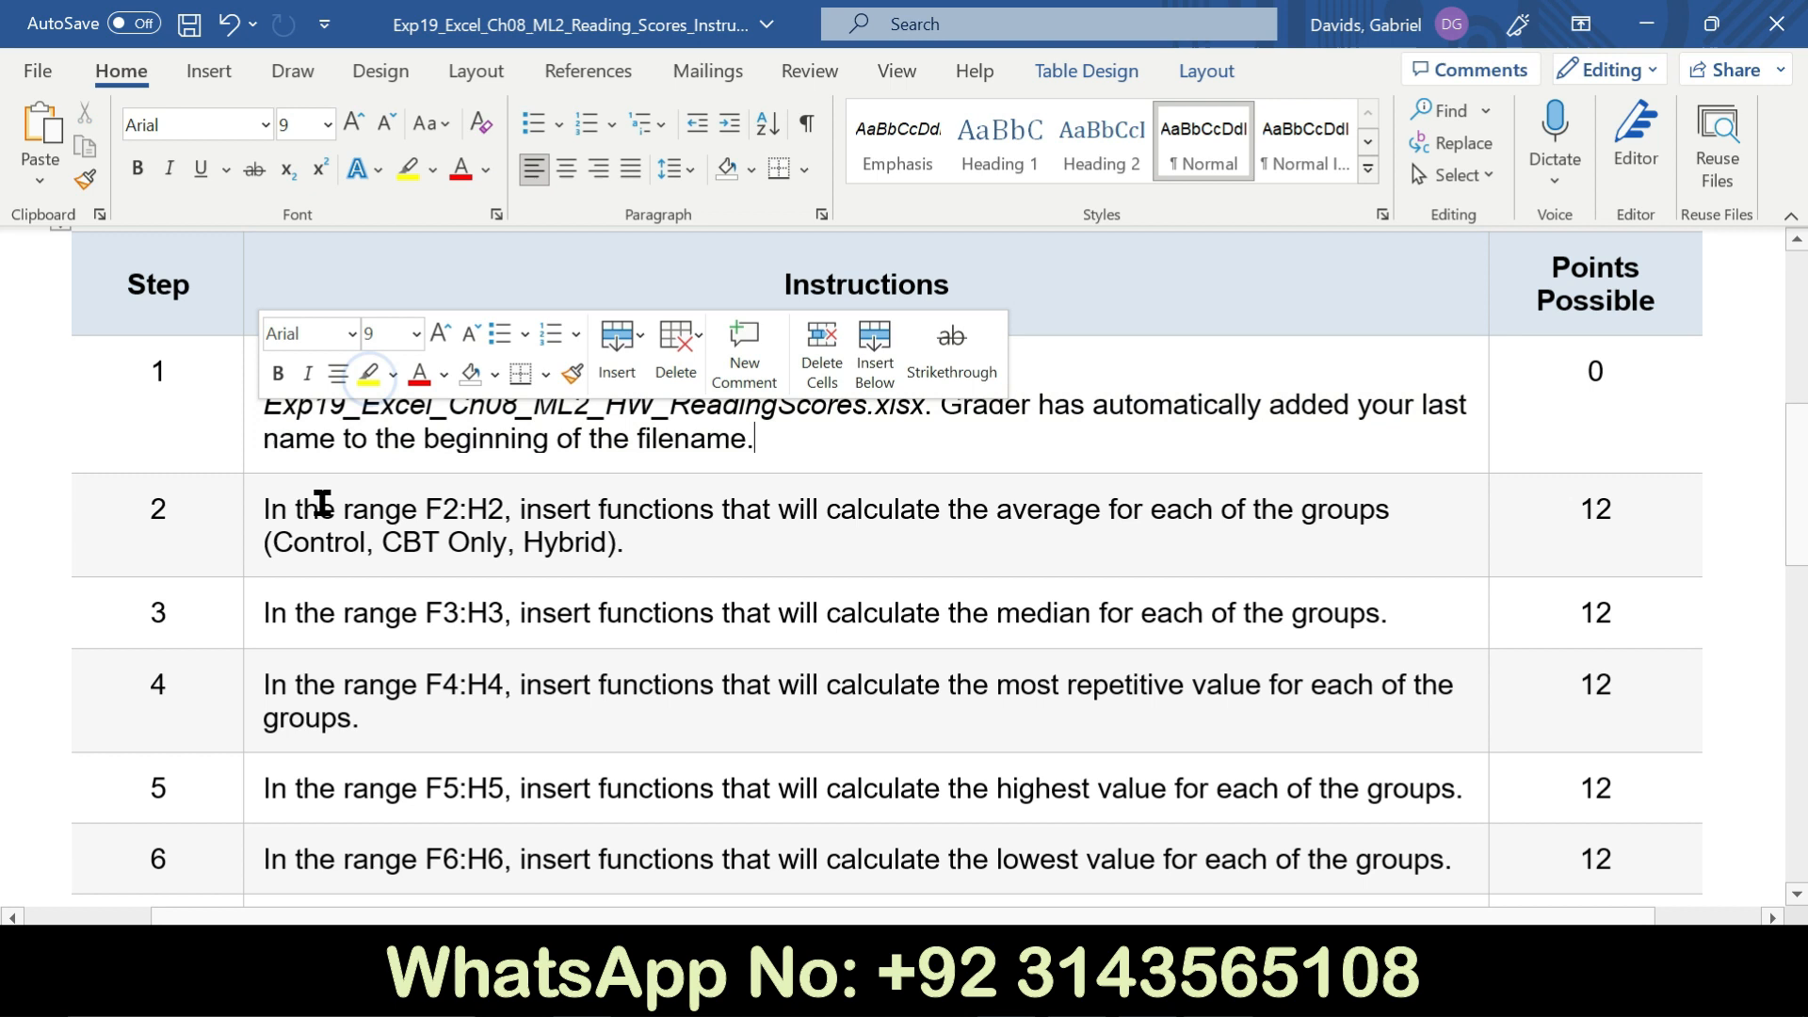
pyautogui.click(249, 548)
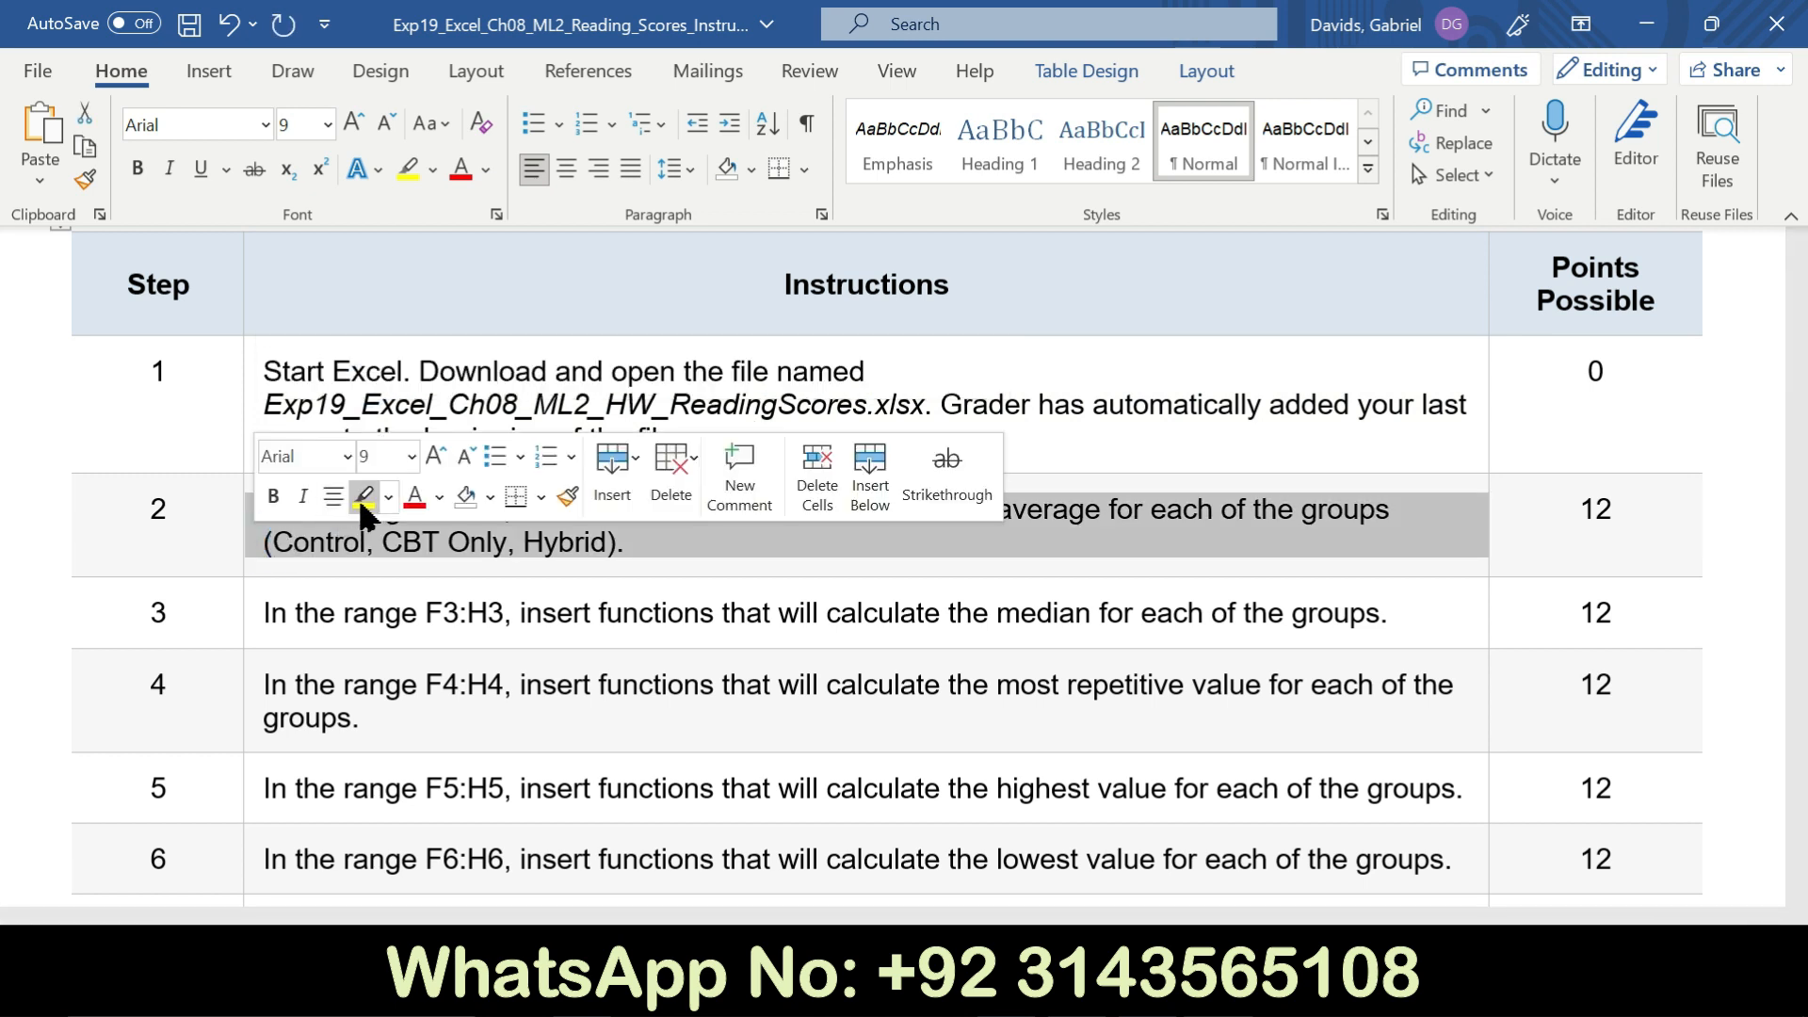
pyautogui.click(364, 499)
pyautogui.click(240, 524)
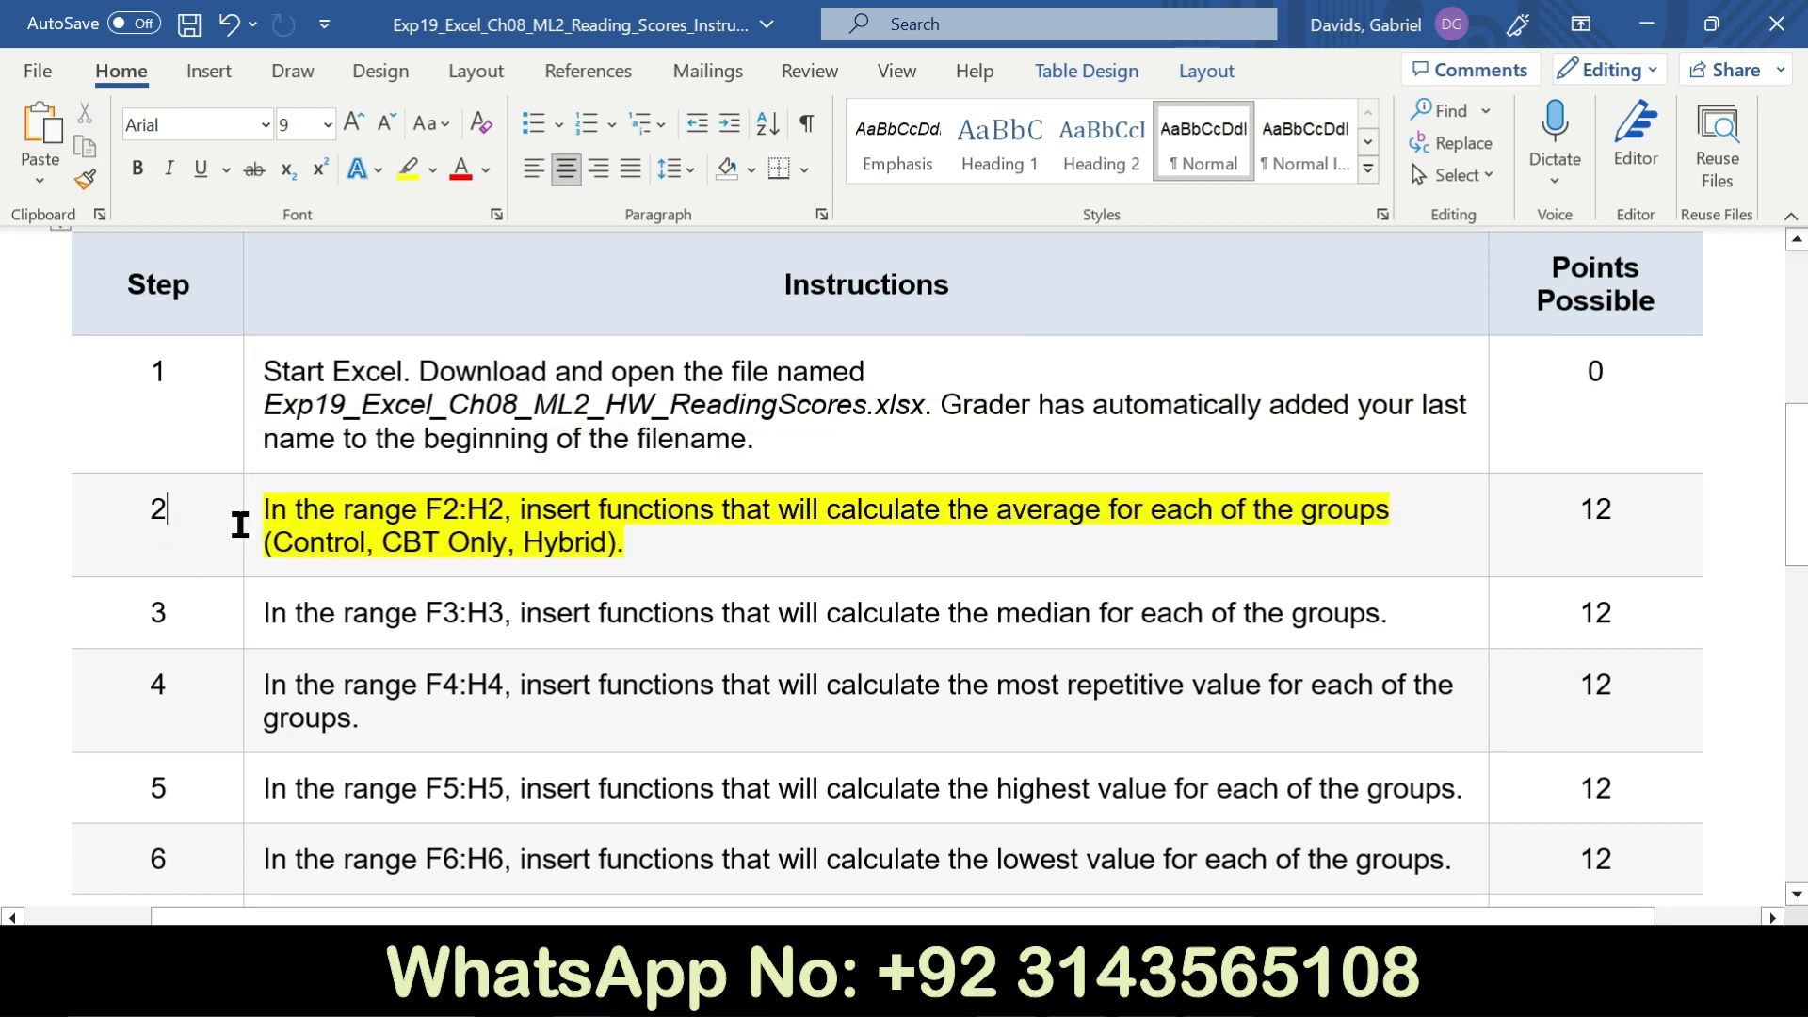
pyautogui.moveTo(268, 507); pyautogui.dragTo(626, 543)
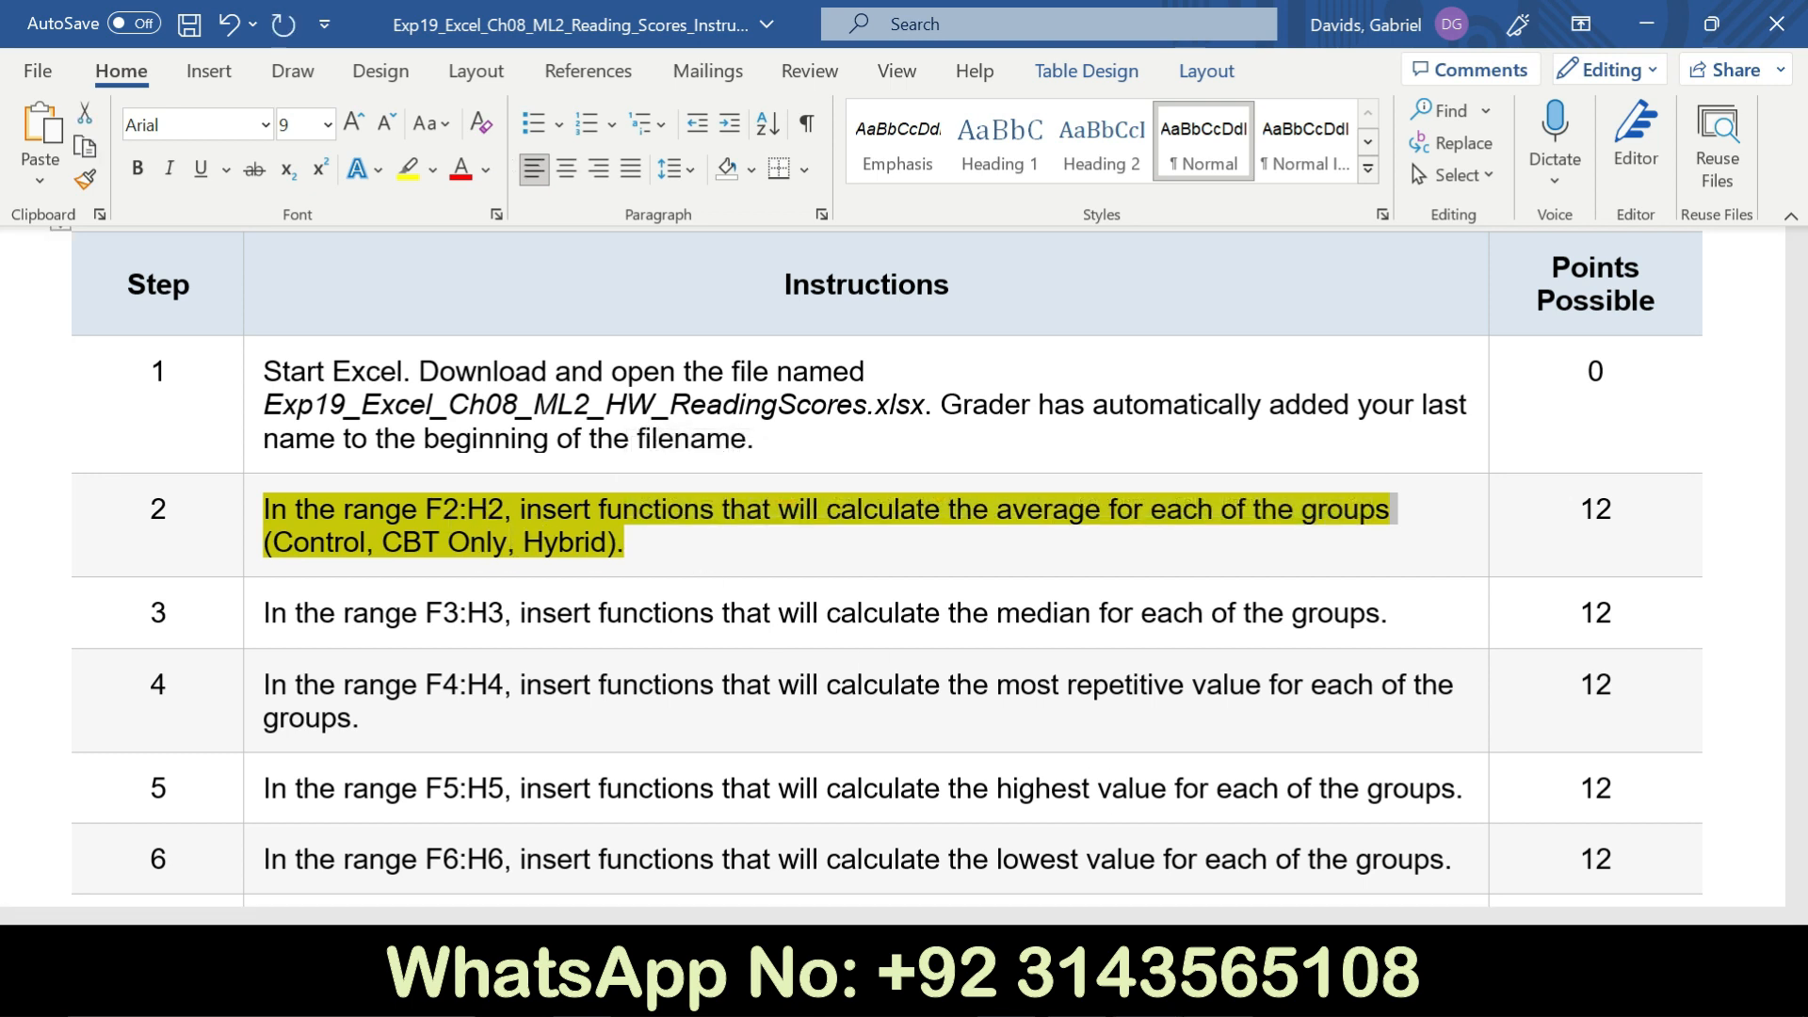
# Switch to the Excel workbook and calculate the Control group's average in F2 with AVERAGE over the column A scores
pyautogui.click(1097, 912)
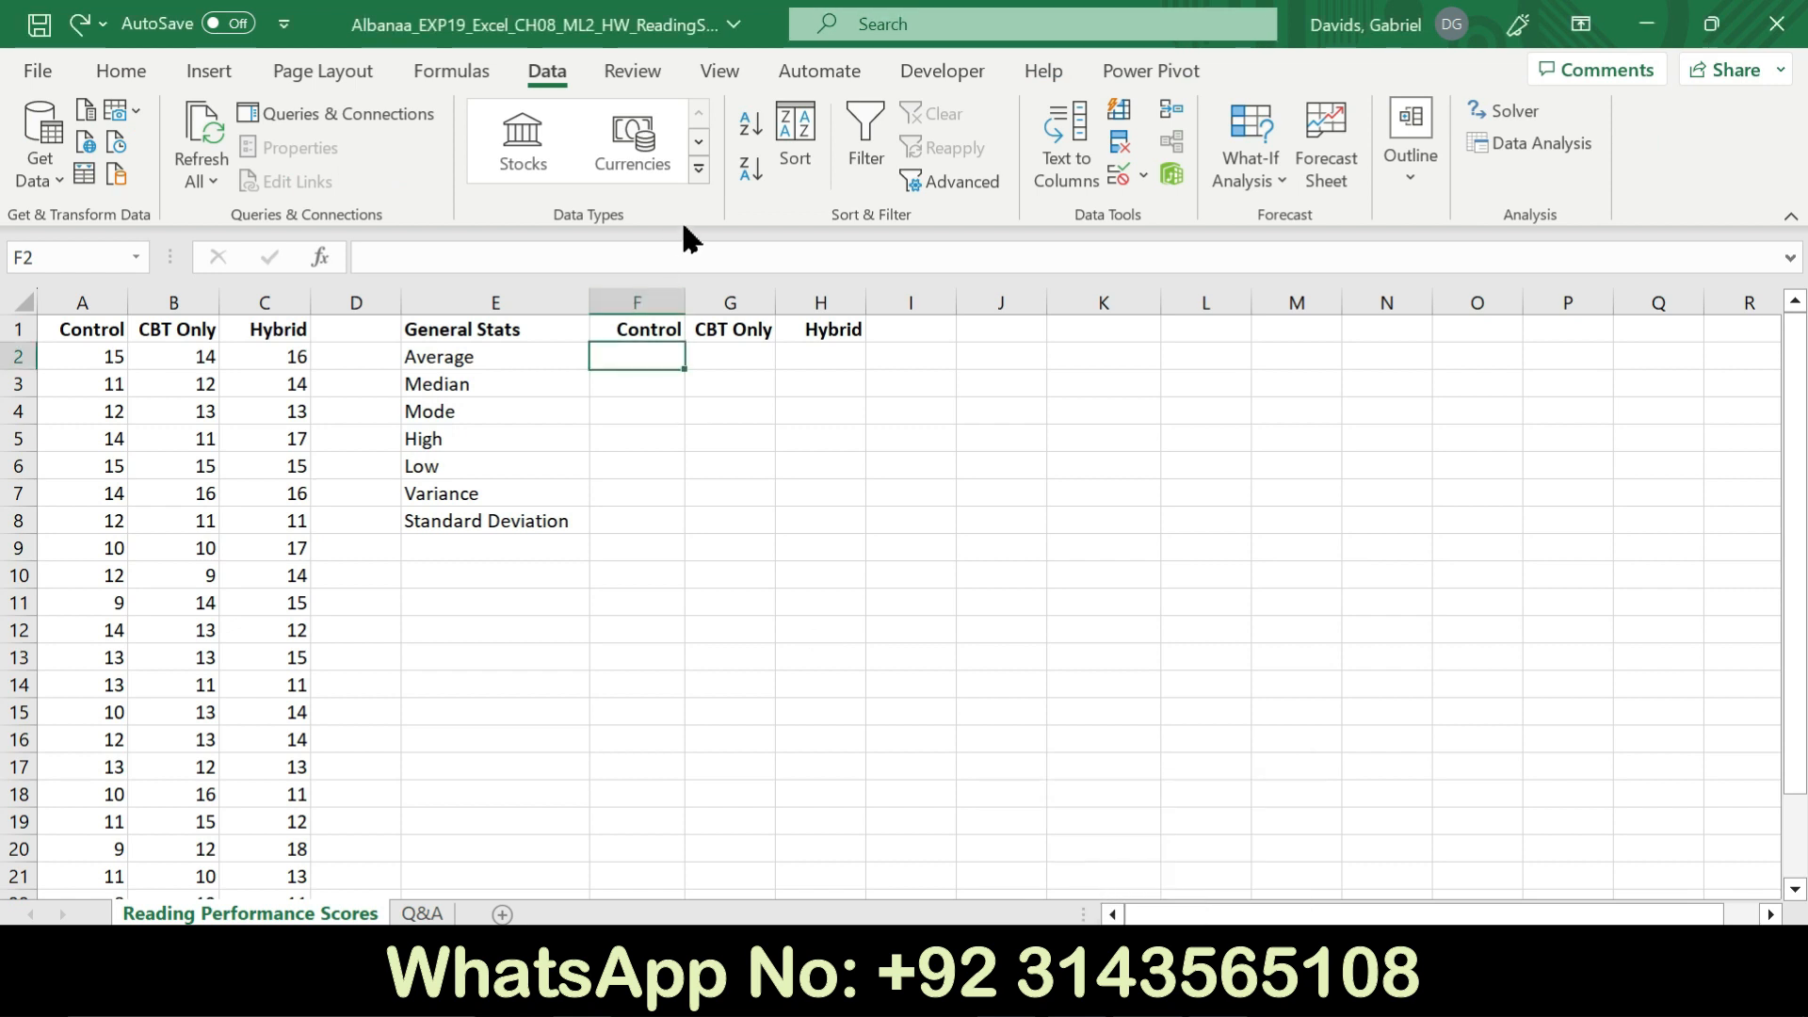
pyautogui.click(657, 360)
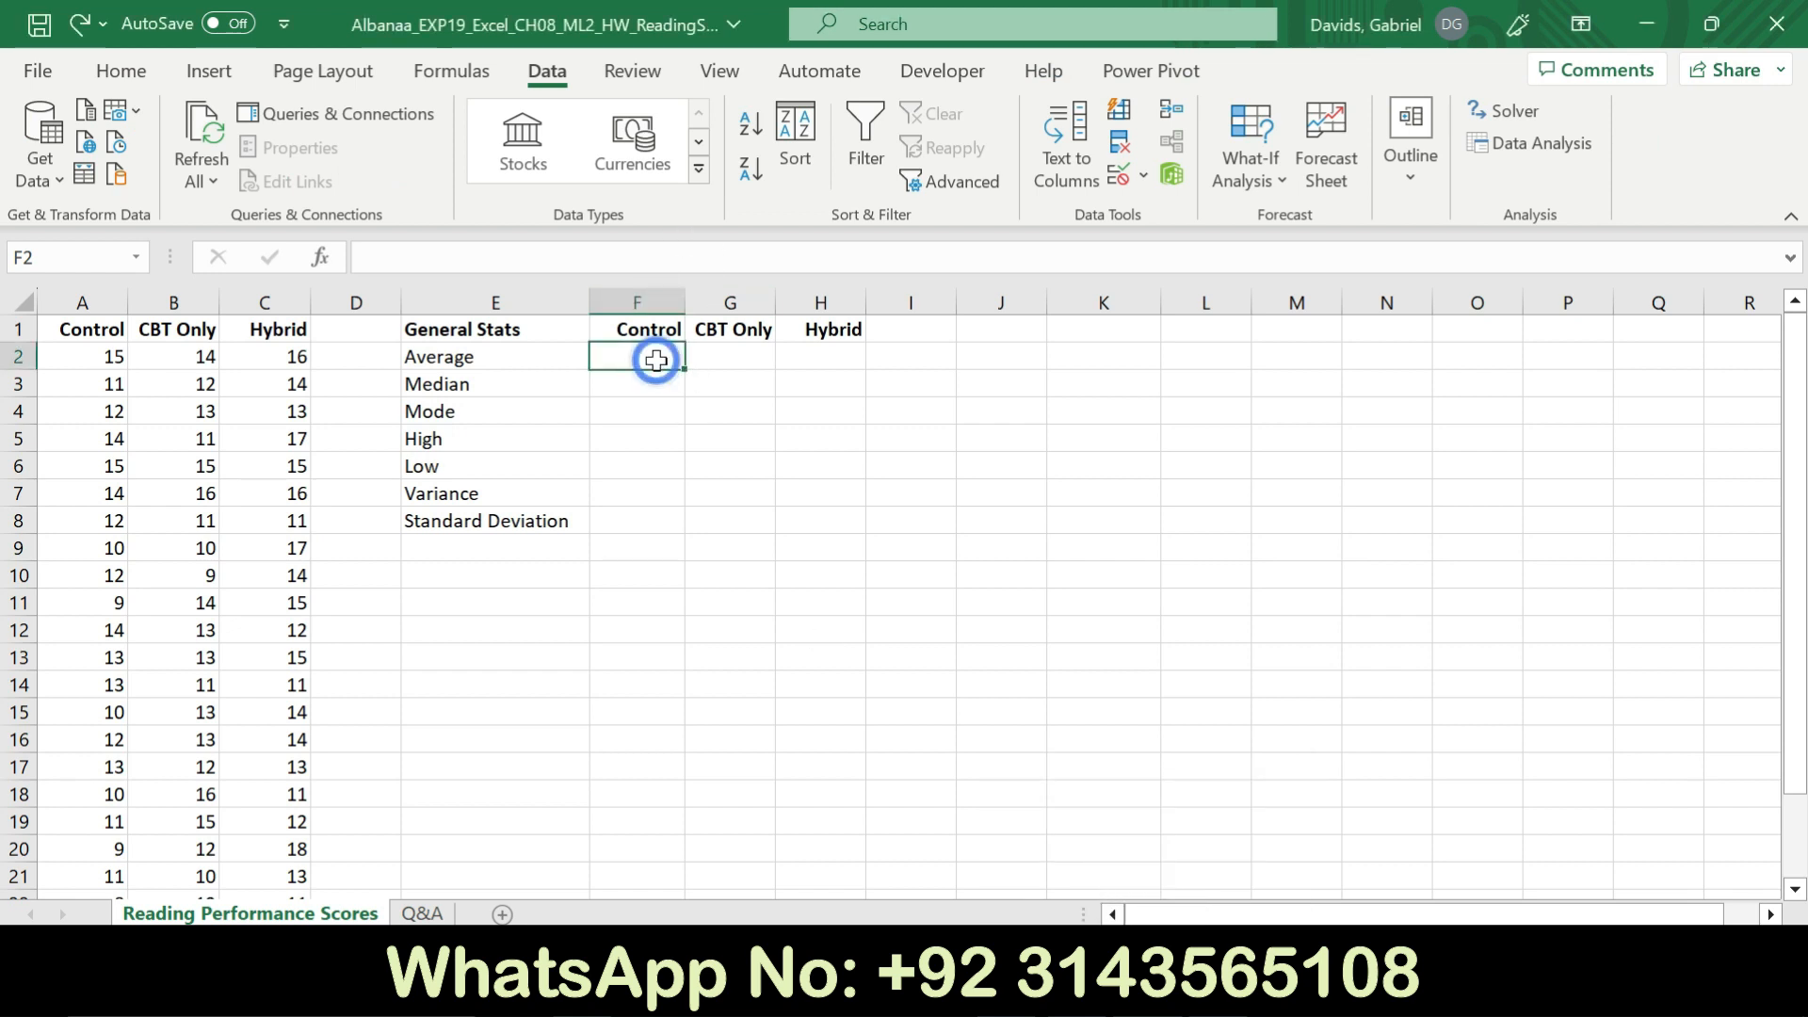
pyautogui.write('=aver')
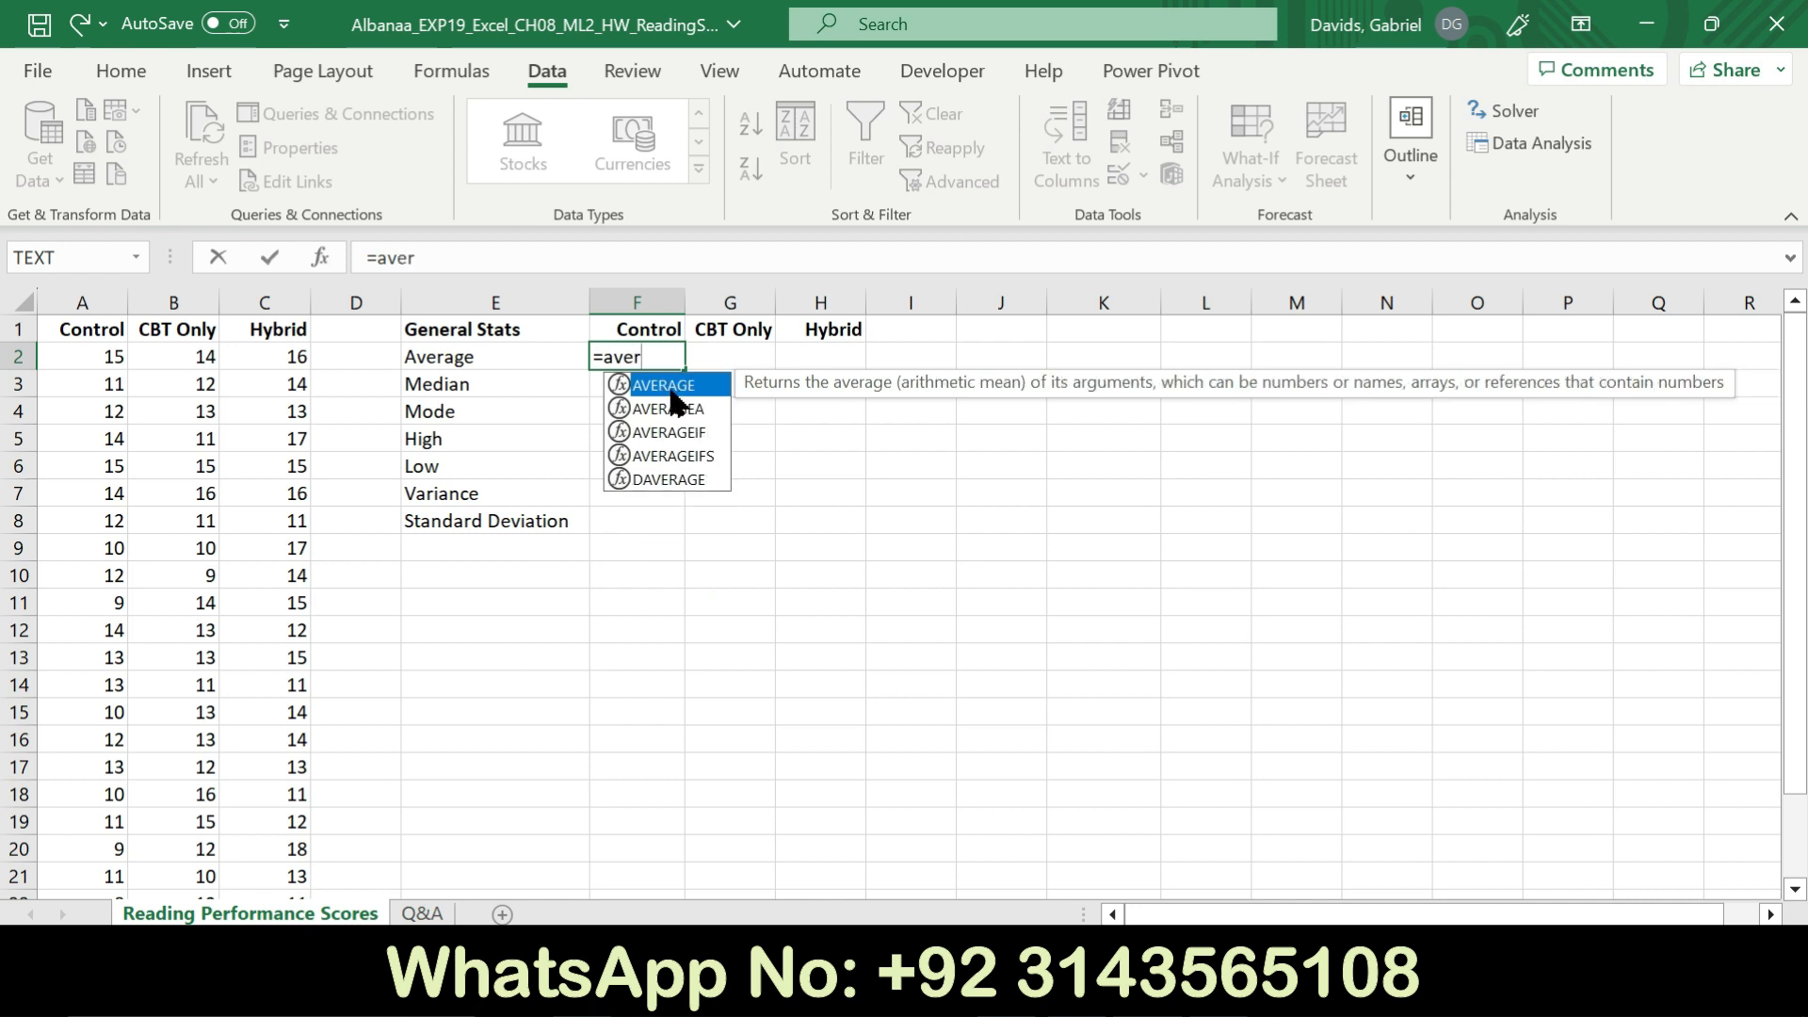
pyautogui.press('Tab')
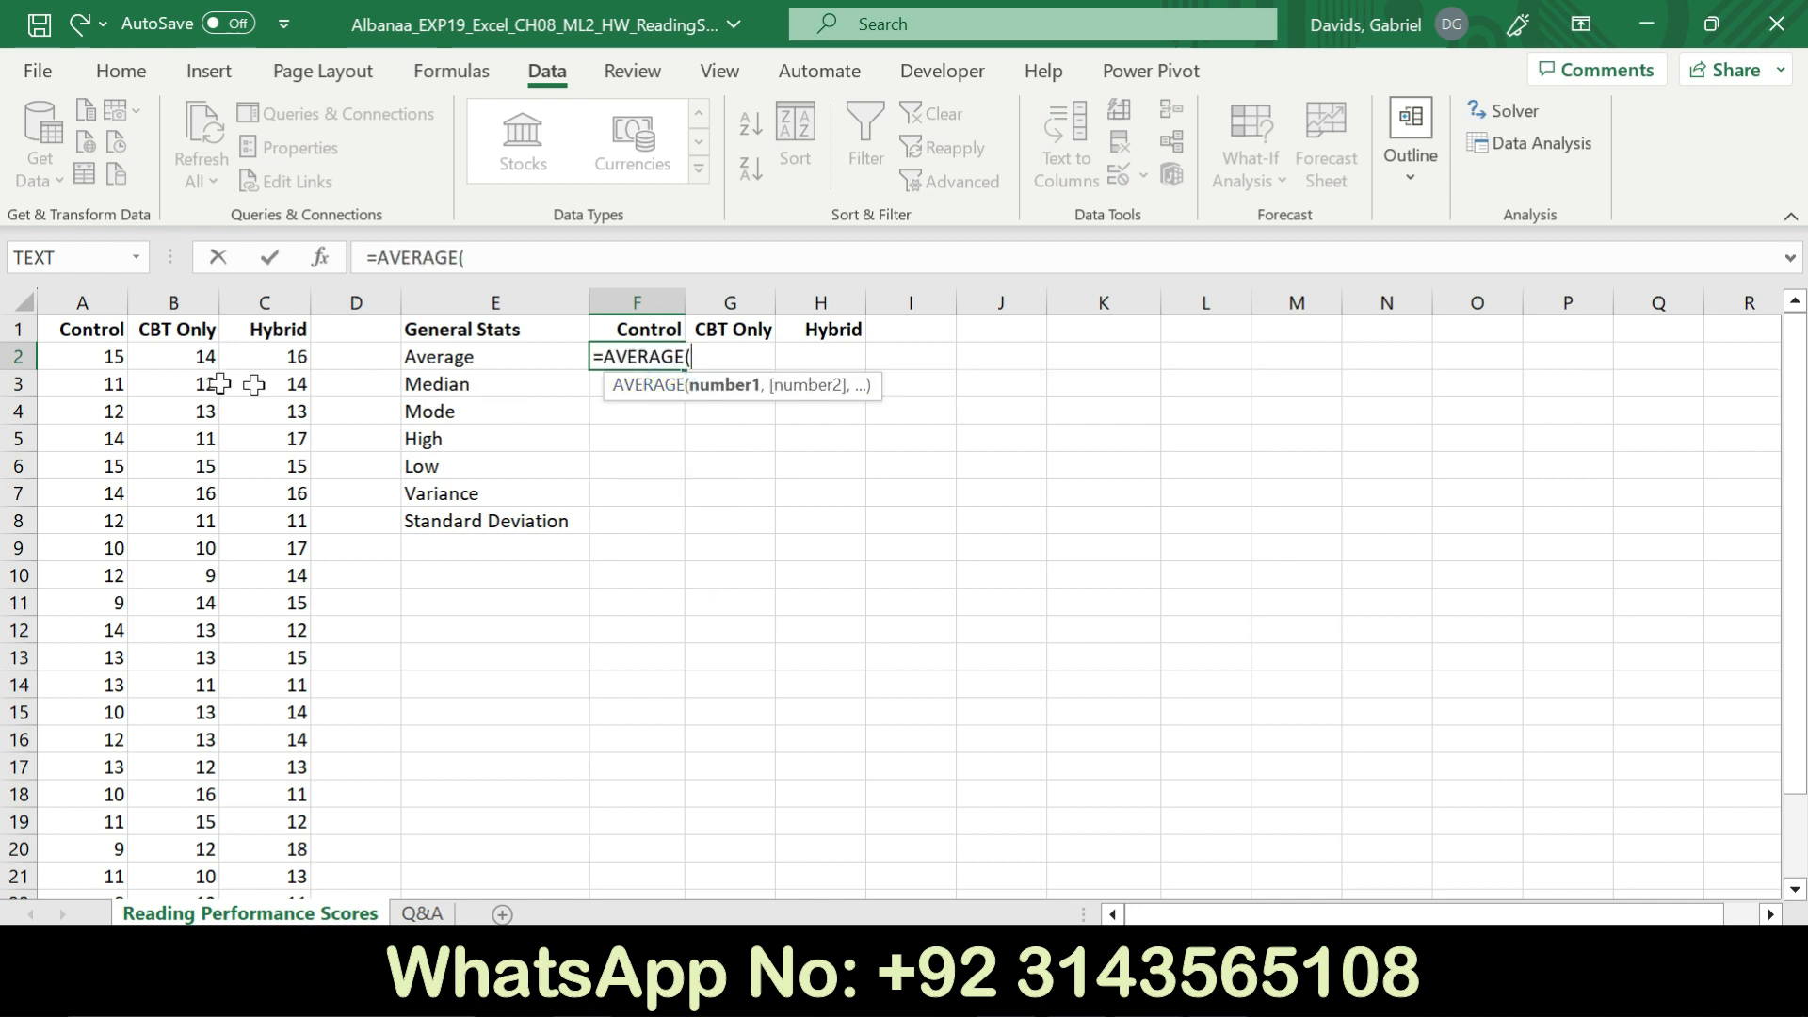
pyautogui.moveTo(106, 352); pyautogui.dragTo(87, 846)
pyautogui.press('Return')
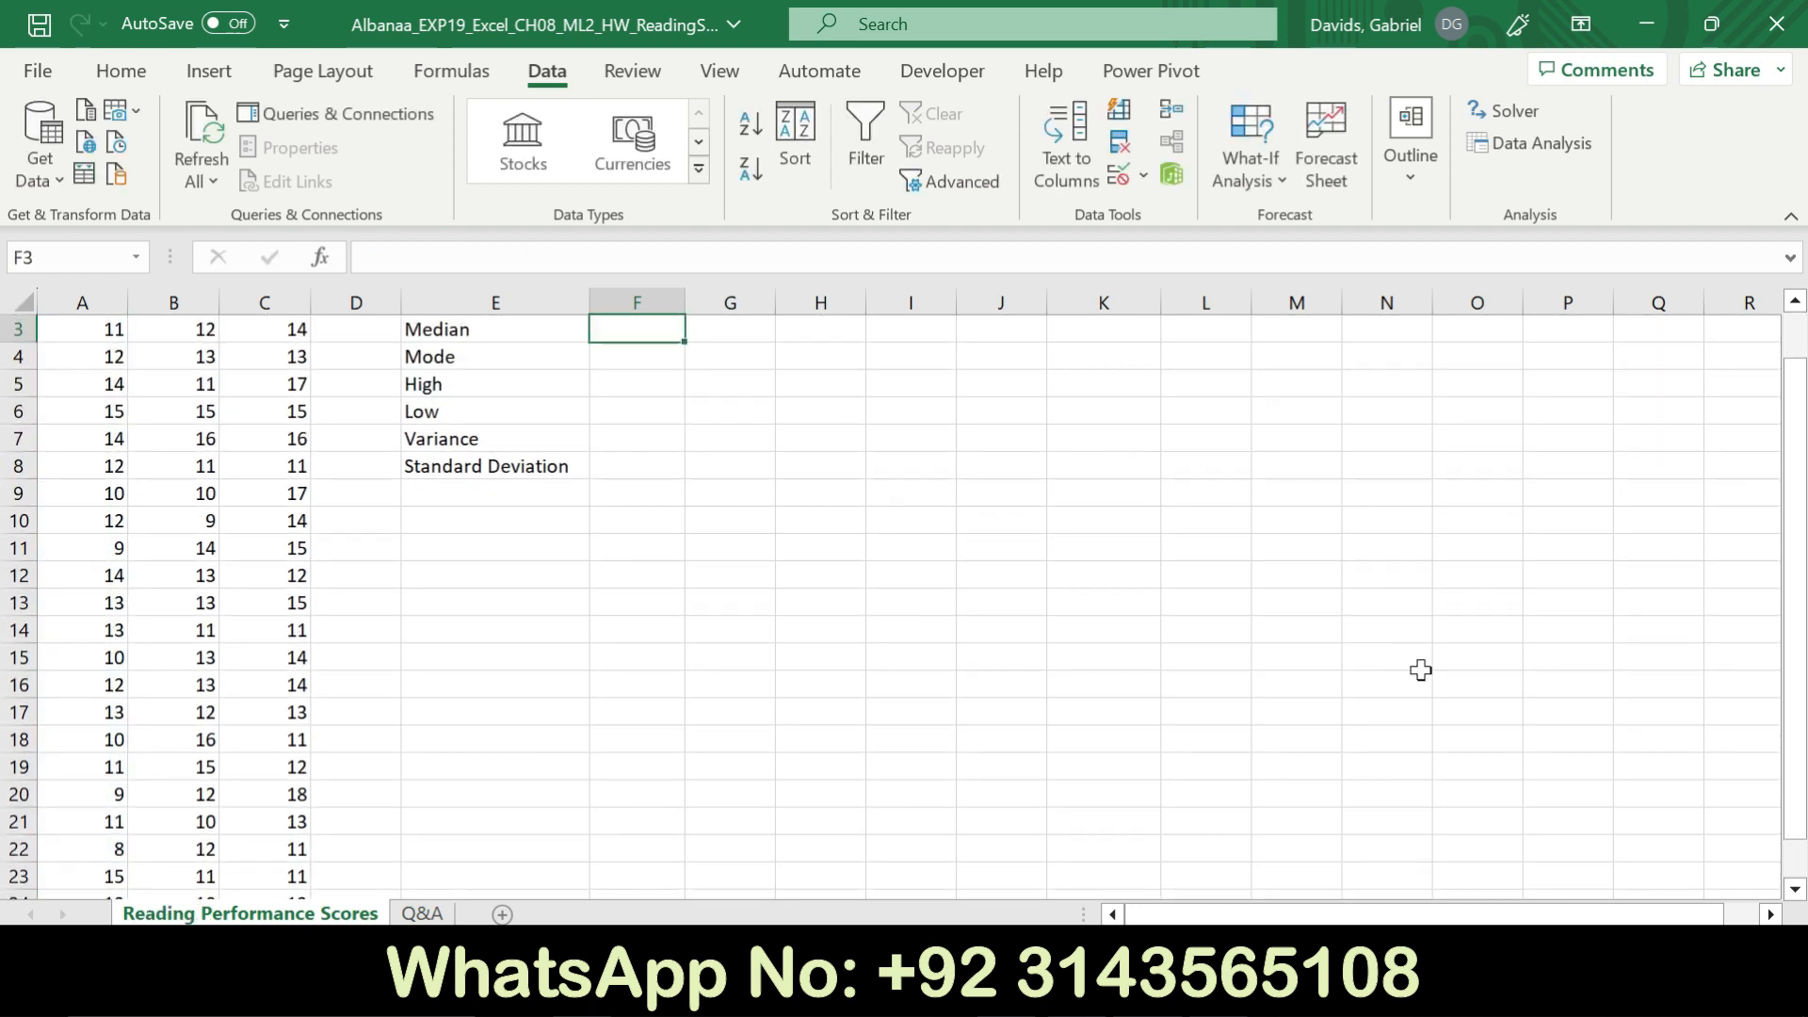
pyautogui.moveTo(1795, 666); pyautogui.dragTo(1796, 618)
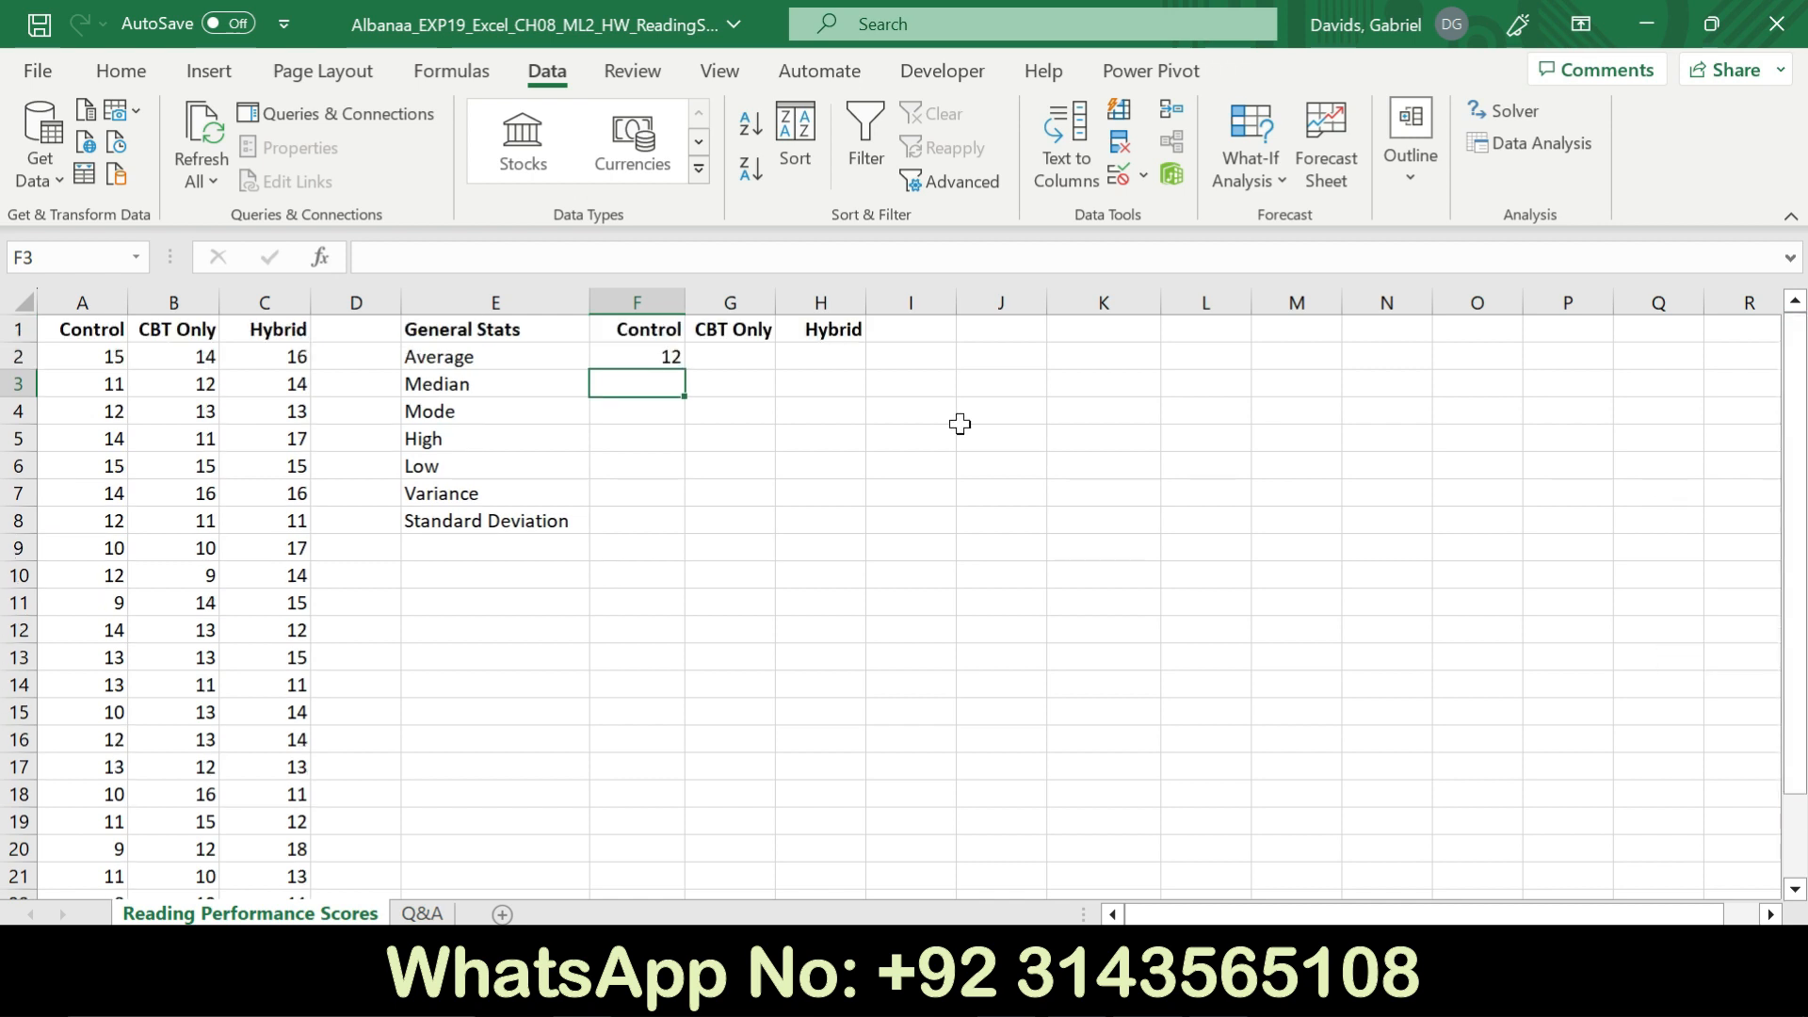
# Calculate the CBT Only group's average in G2 with AVERAGE over the column B scores
pyautogui.click(749, 360)
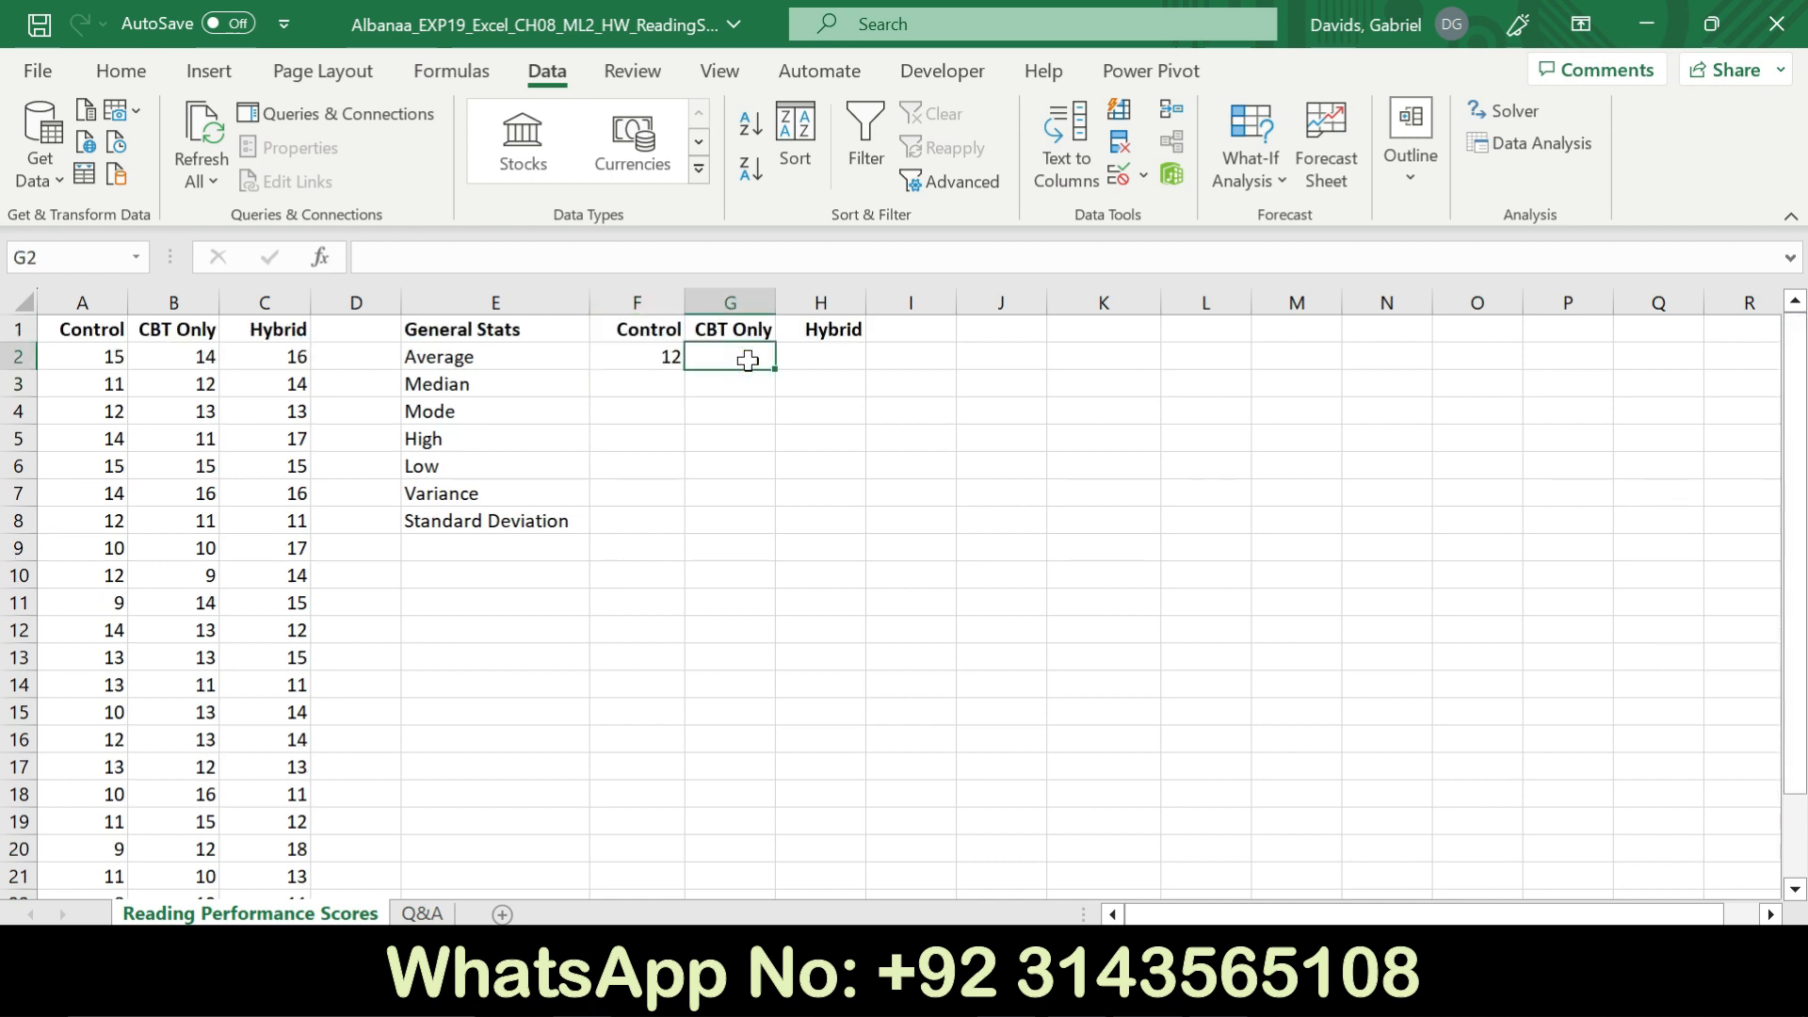
pyautogui.write('=aver')
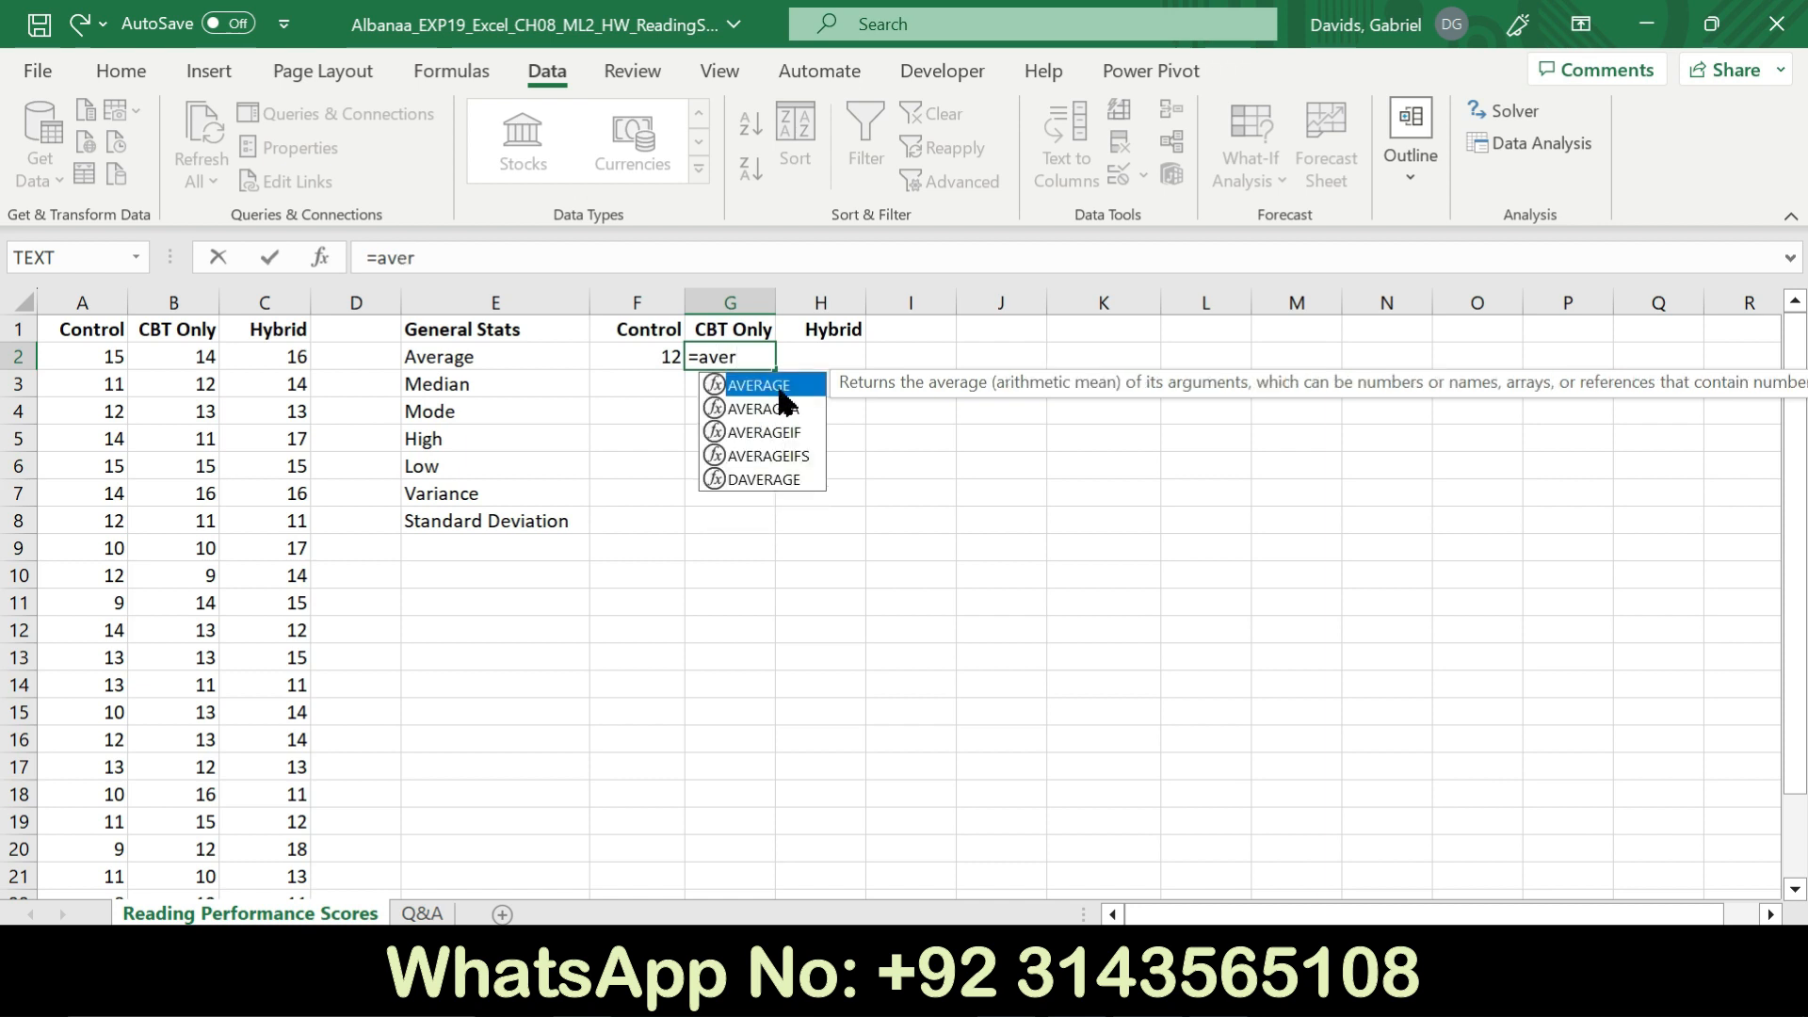
pyautogui.press('Tab')
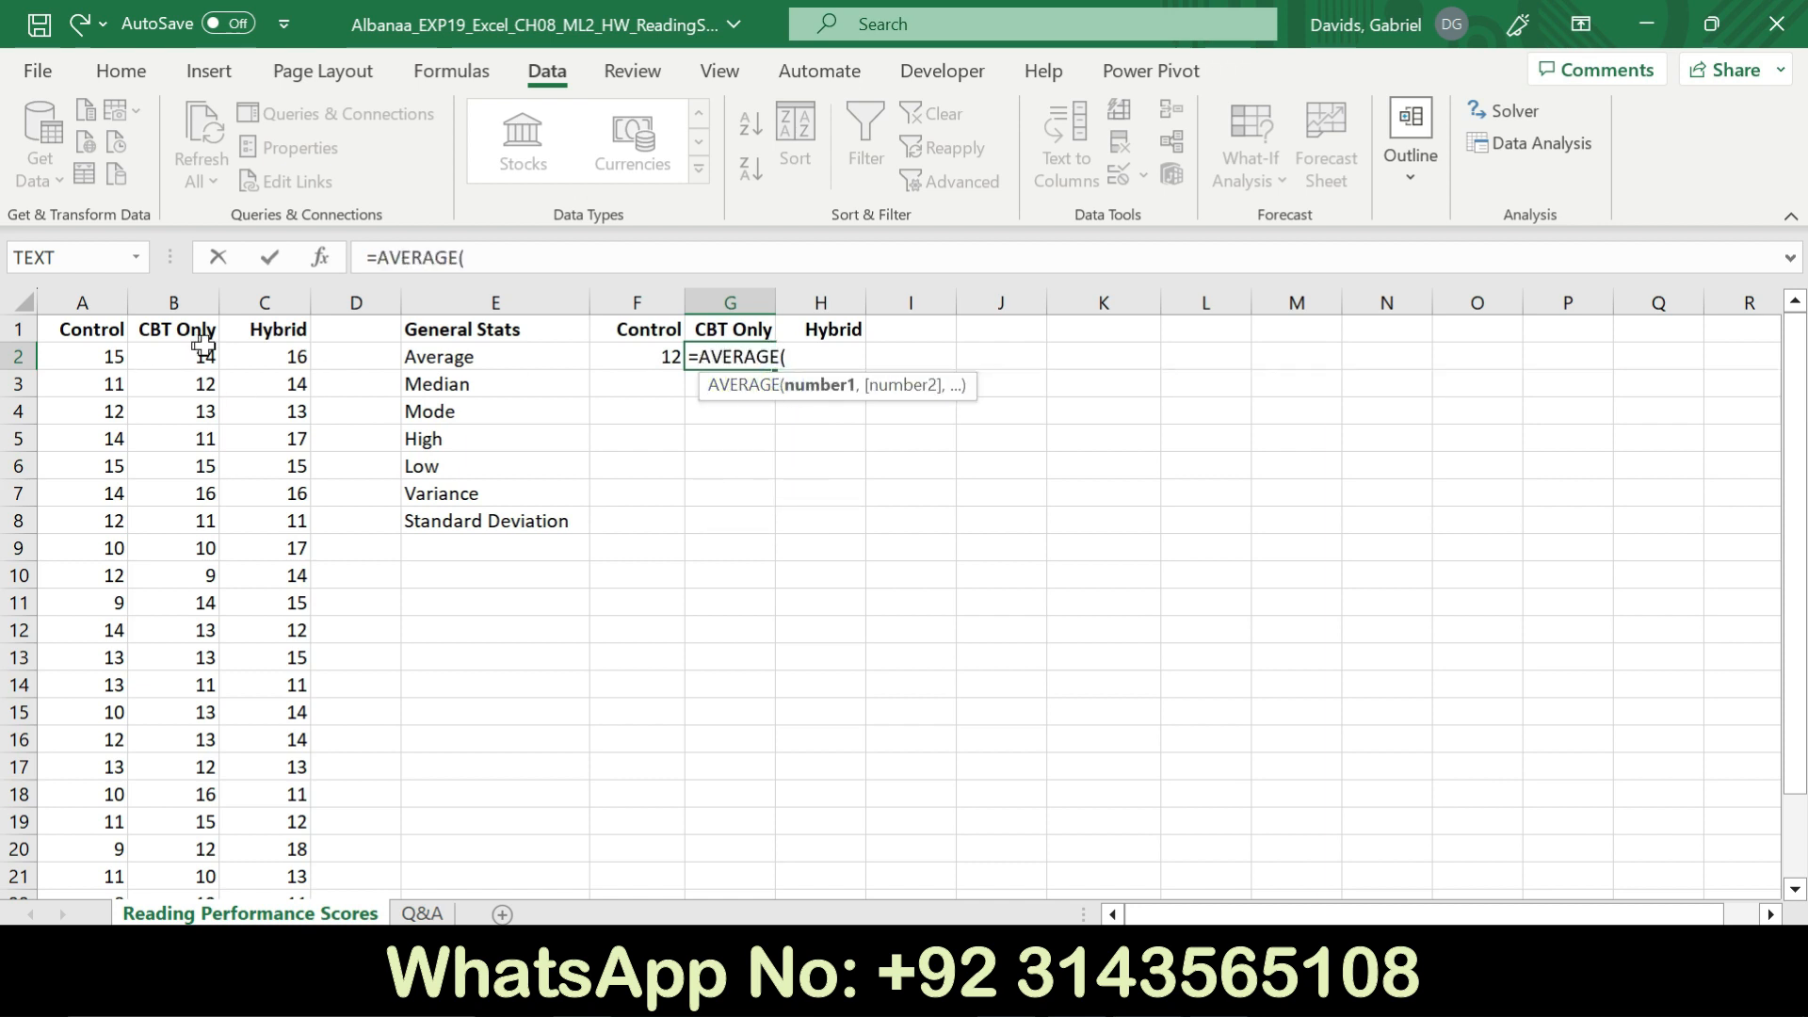
pyautogui.moveTo(207, 354); pyautogui.dragTo(203, 822)
pyautogui.press('Return')
pyautogui.moveTo(1794, 634); pyautogui.dragTo(1780, 427)
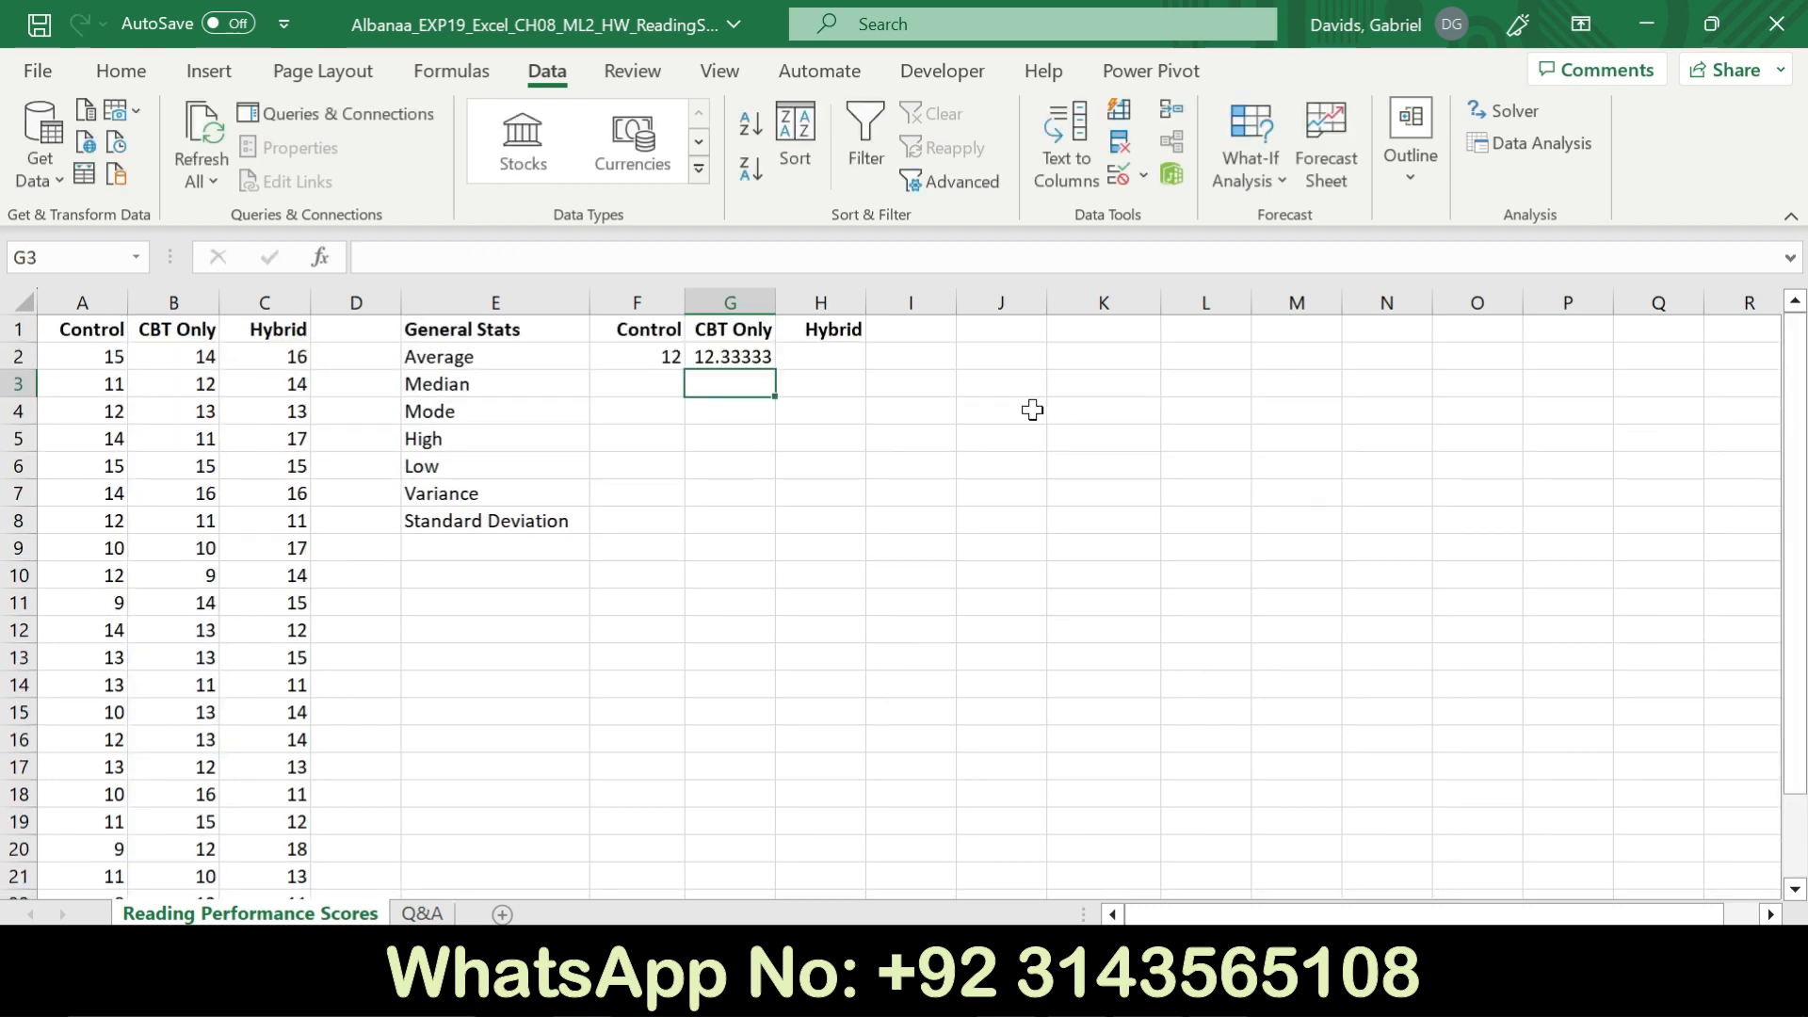
# Calculate the Hybrid group's average in H2 with AVERAGE over C2:C25
pyautogui.click(829, 362)
pyautogui.write('=')
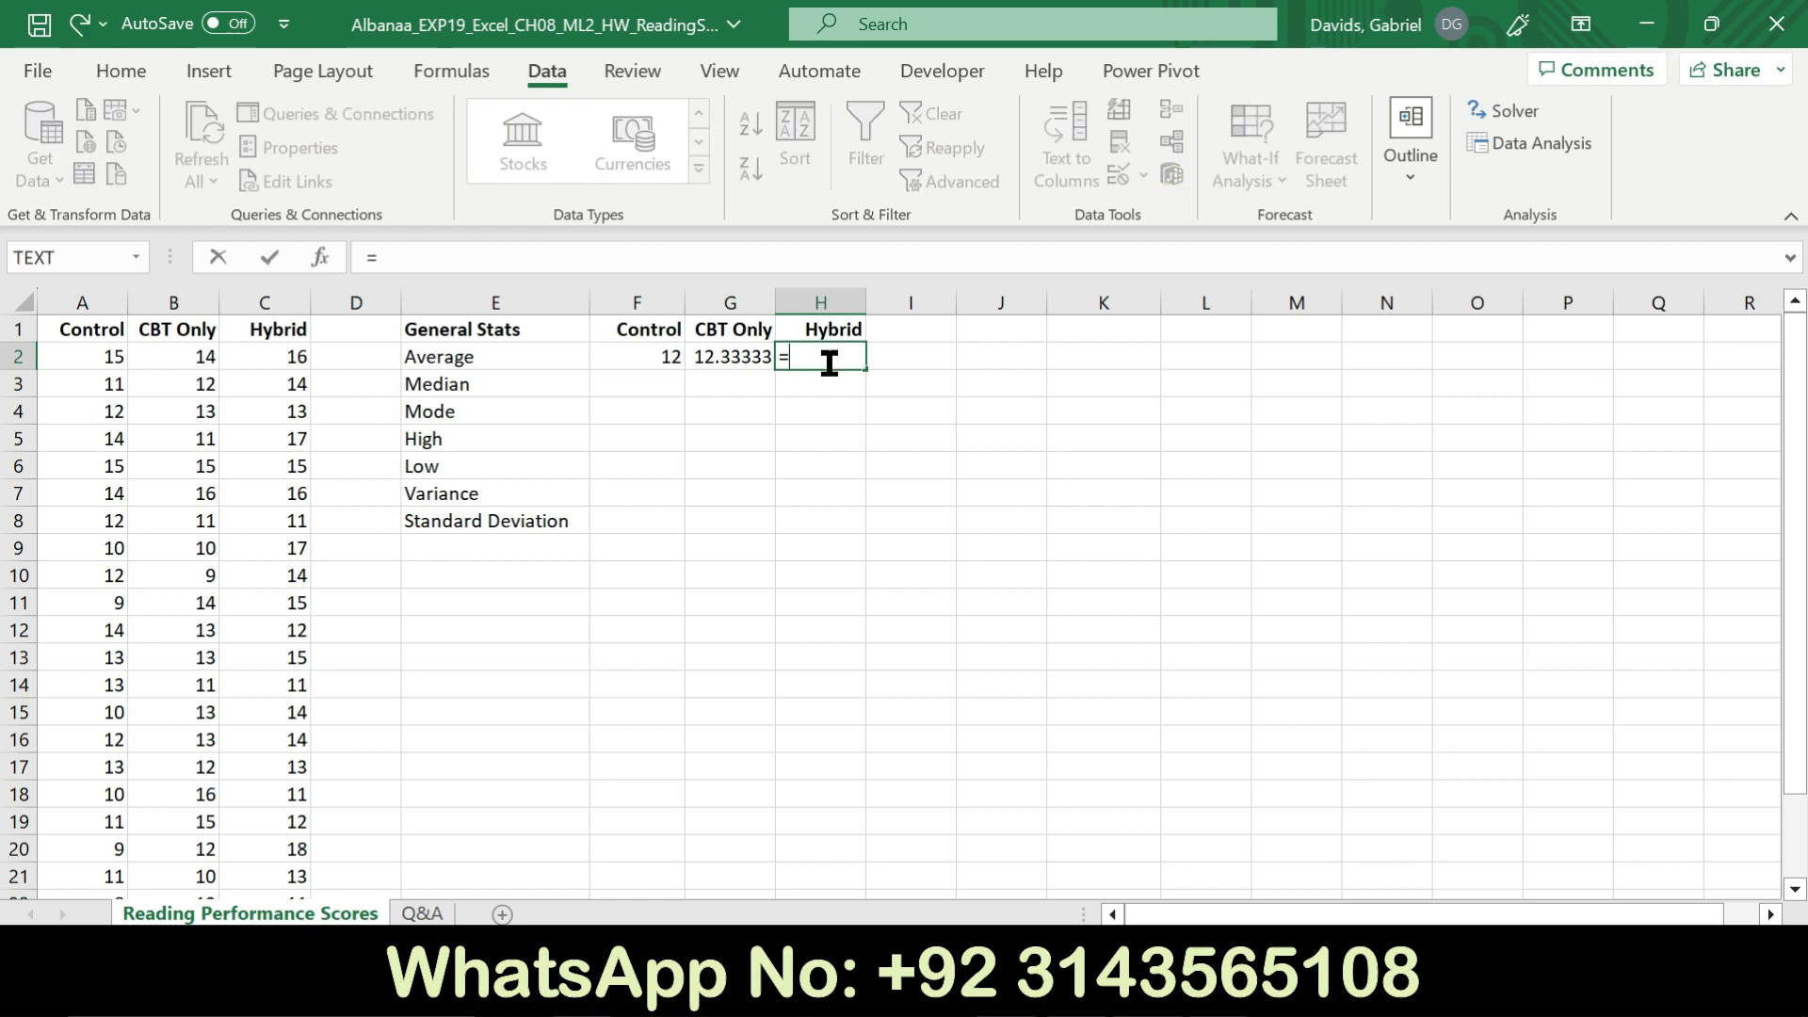
pyautogui.write('aver')
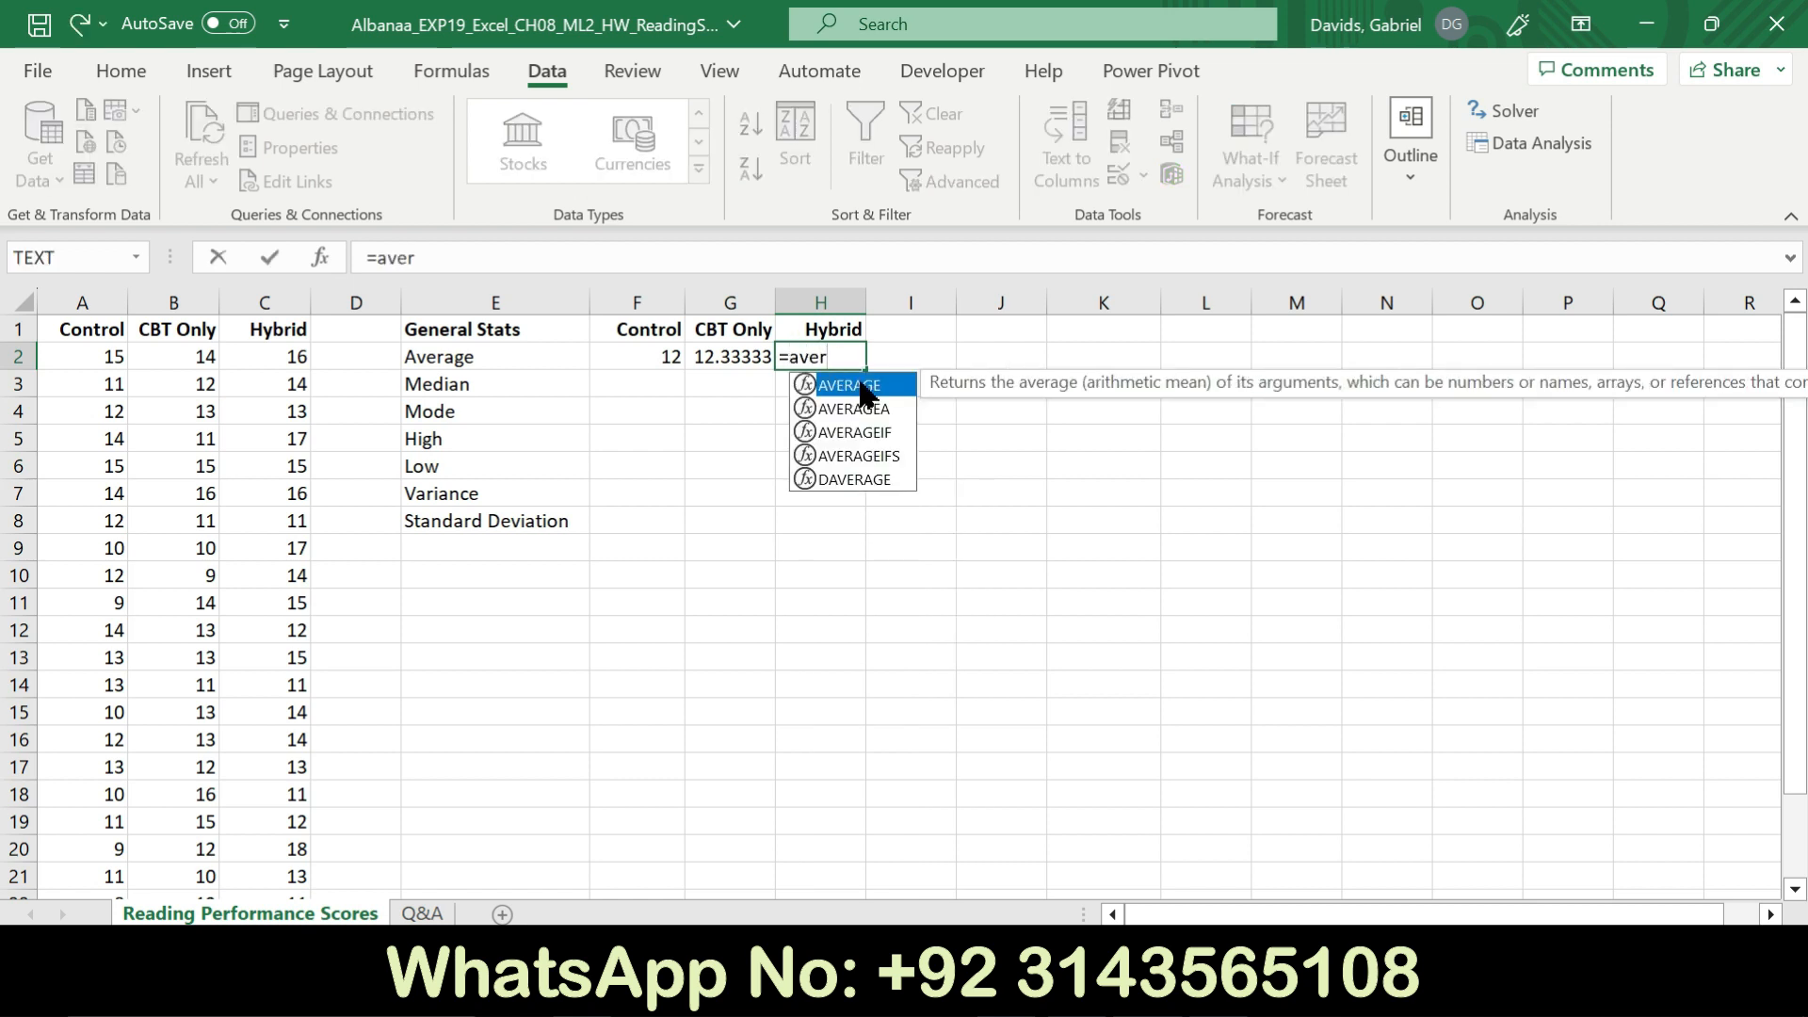
pyautogui.doubleClick(864, 386)
pyautogui.moveTo(305, 357); pyautogui.dragTo(300, 849)
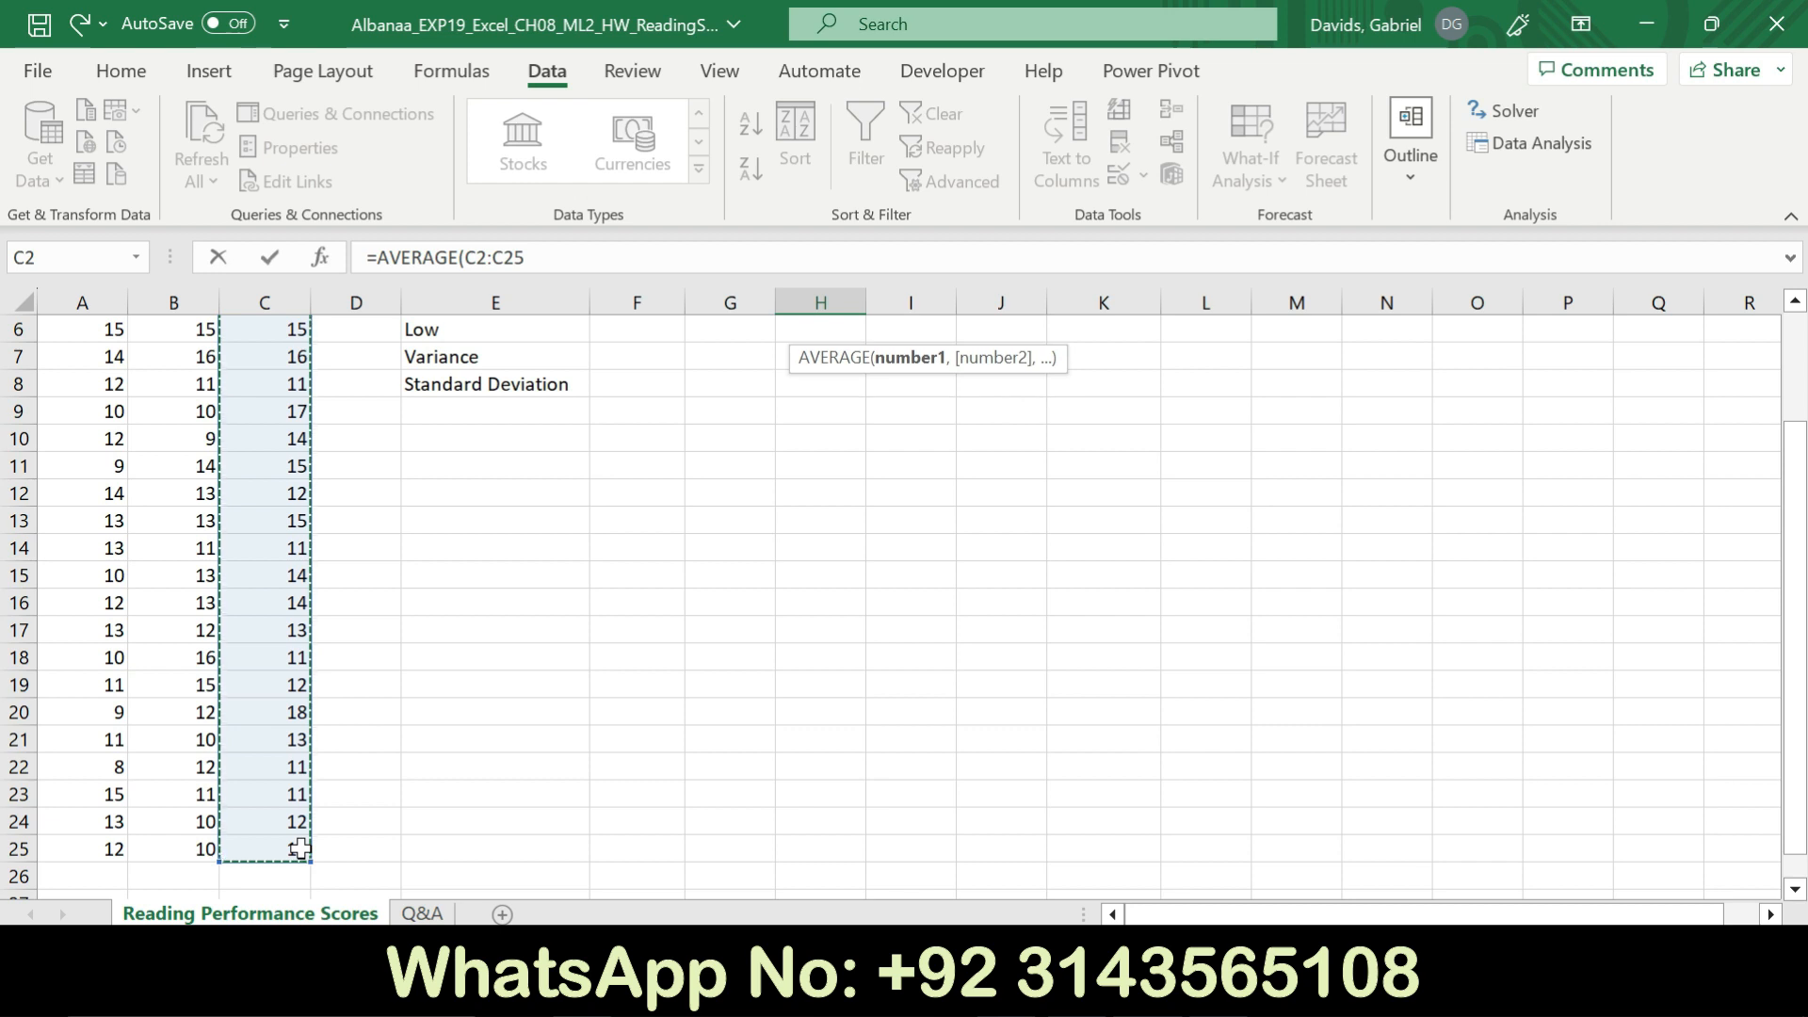
pyautogui.press('Return')
pyautogui.moveTo(1797, 627); pyautogui.dragTo(1796, 512)
# Switch to the Word instructions and move the yellow highlight from the step 2 text to the step 3 text
pyautogui.click(1209, 983)
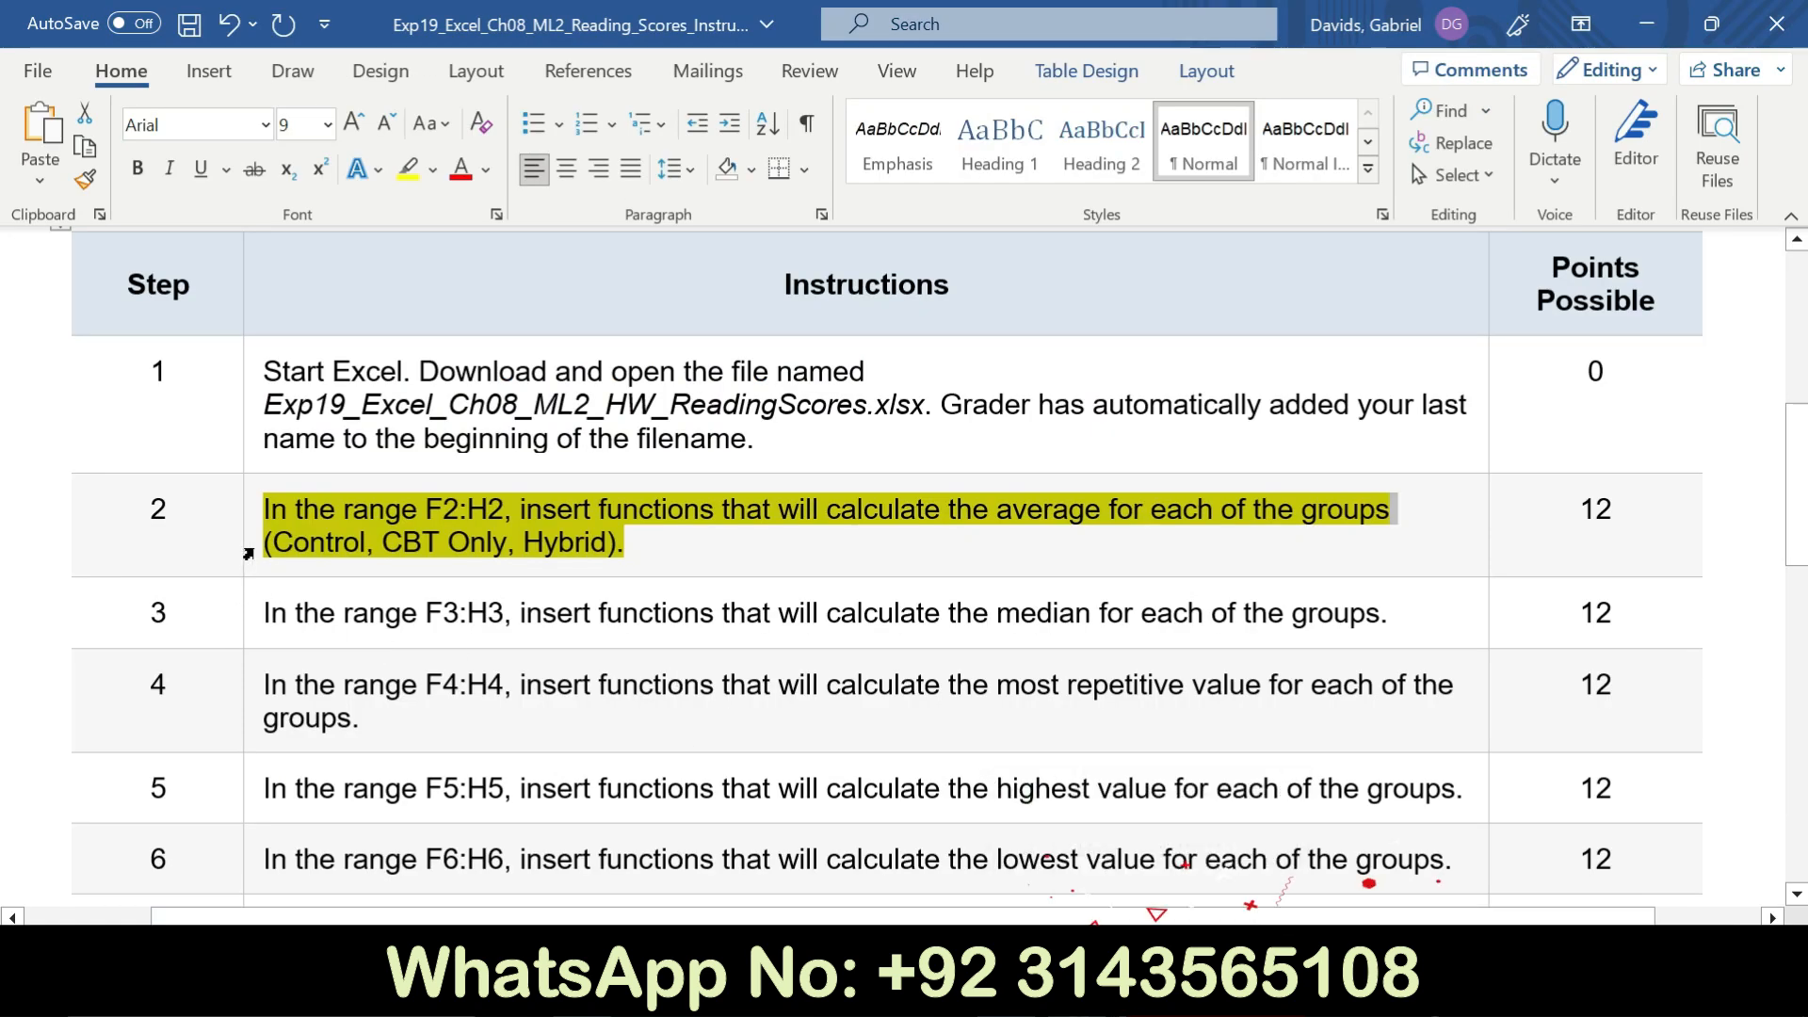
pyautogui.click(248, 554)
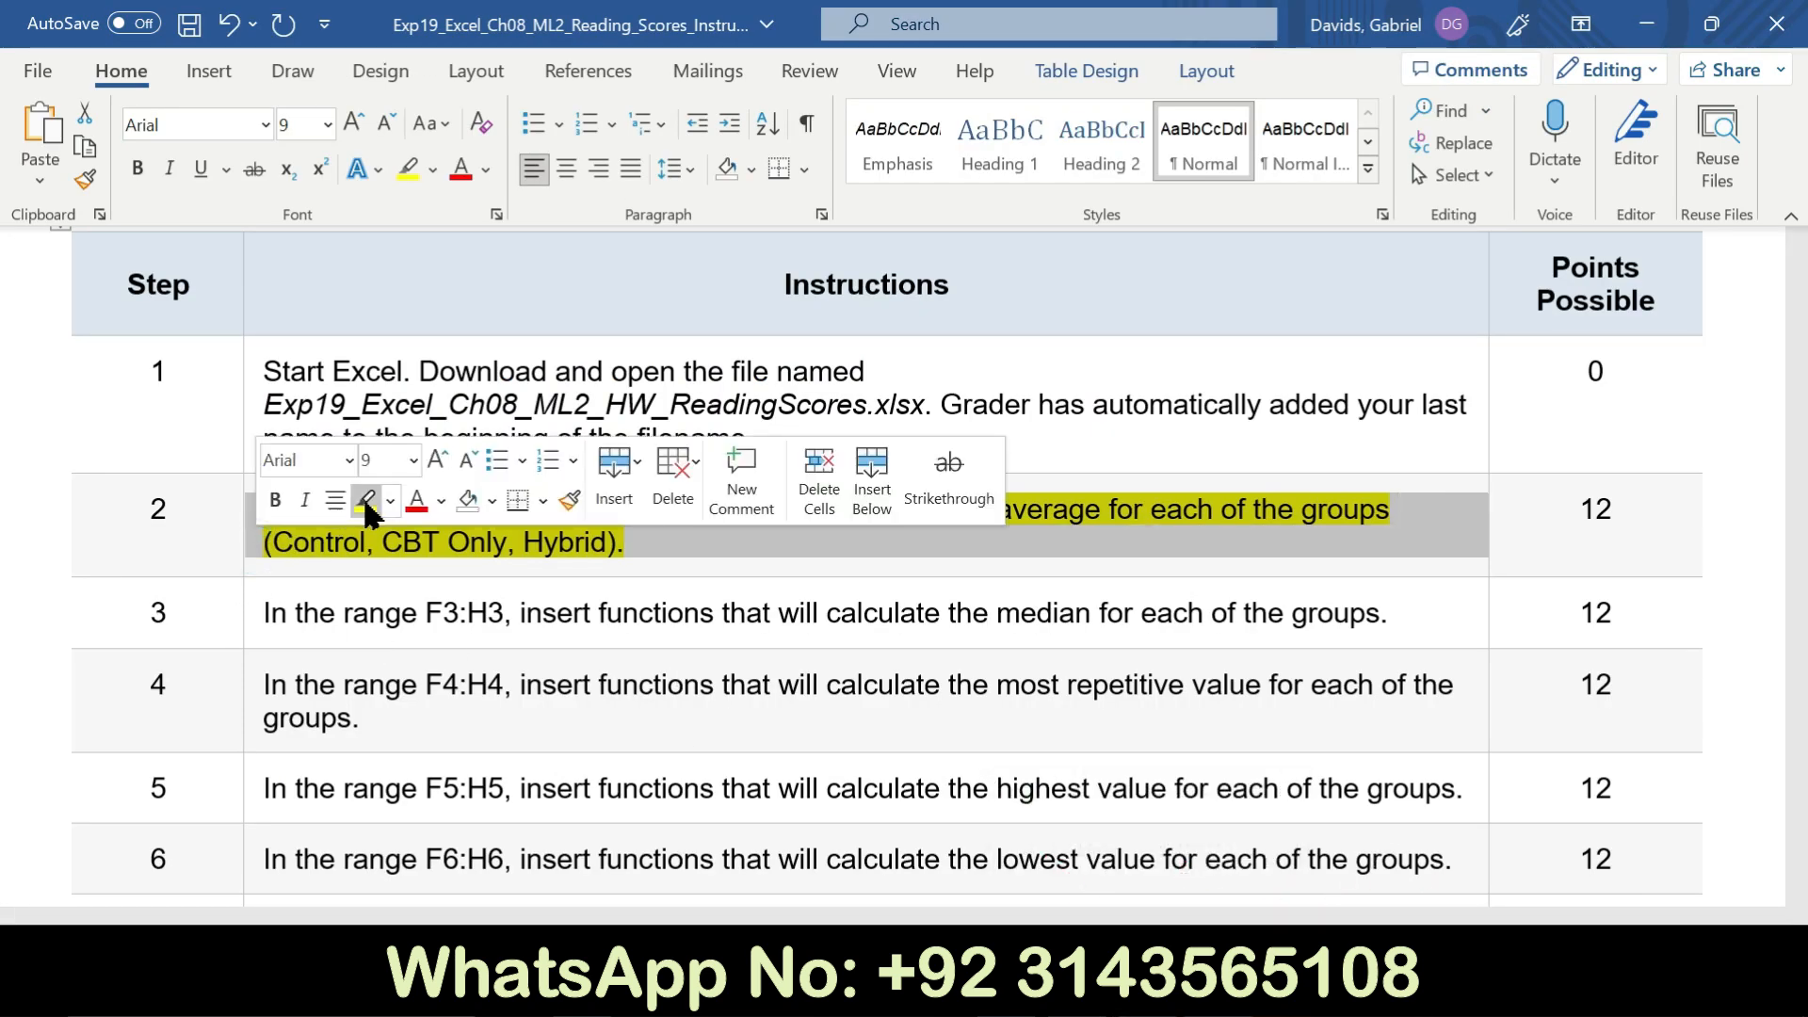
pyautogui.click(366, 502)
pyautogui.click(249, 625)
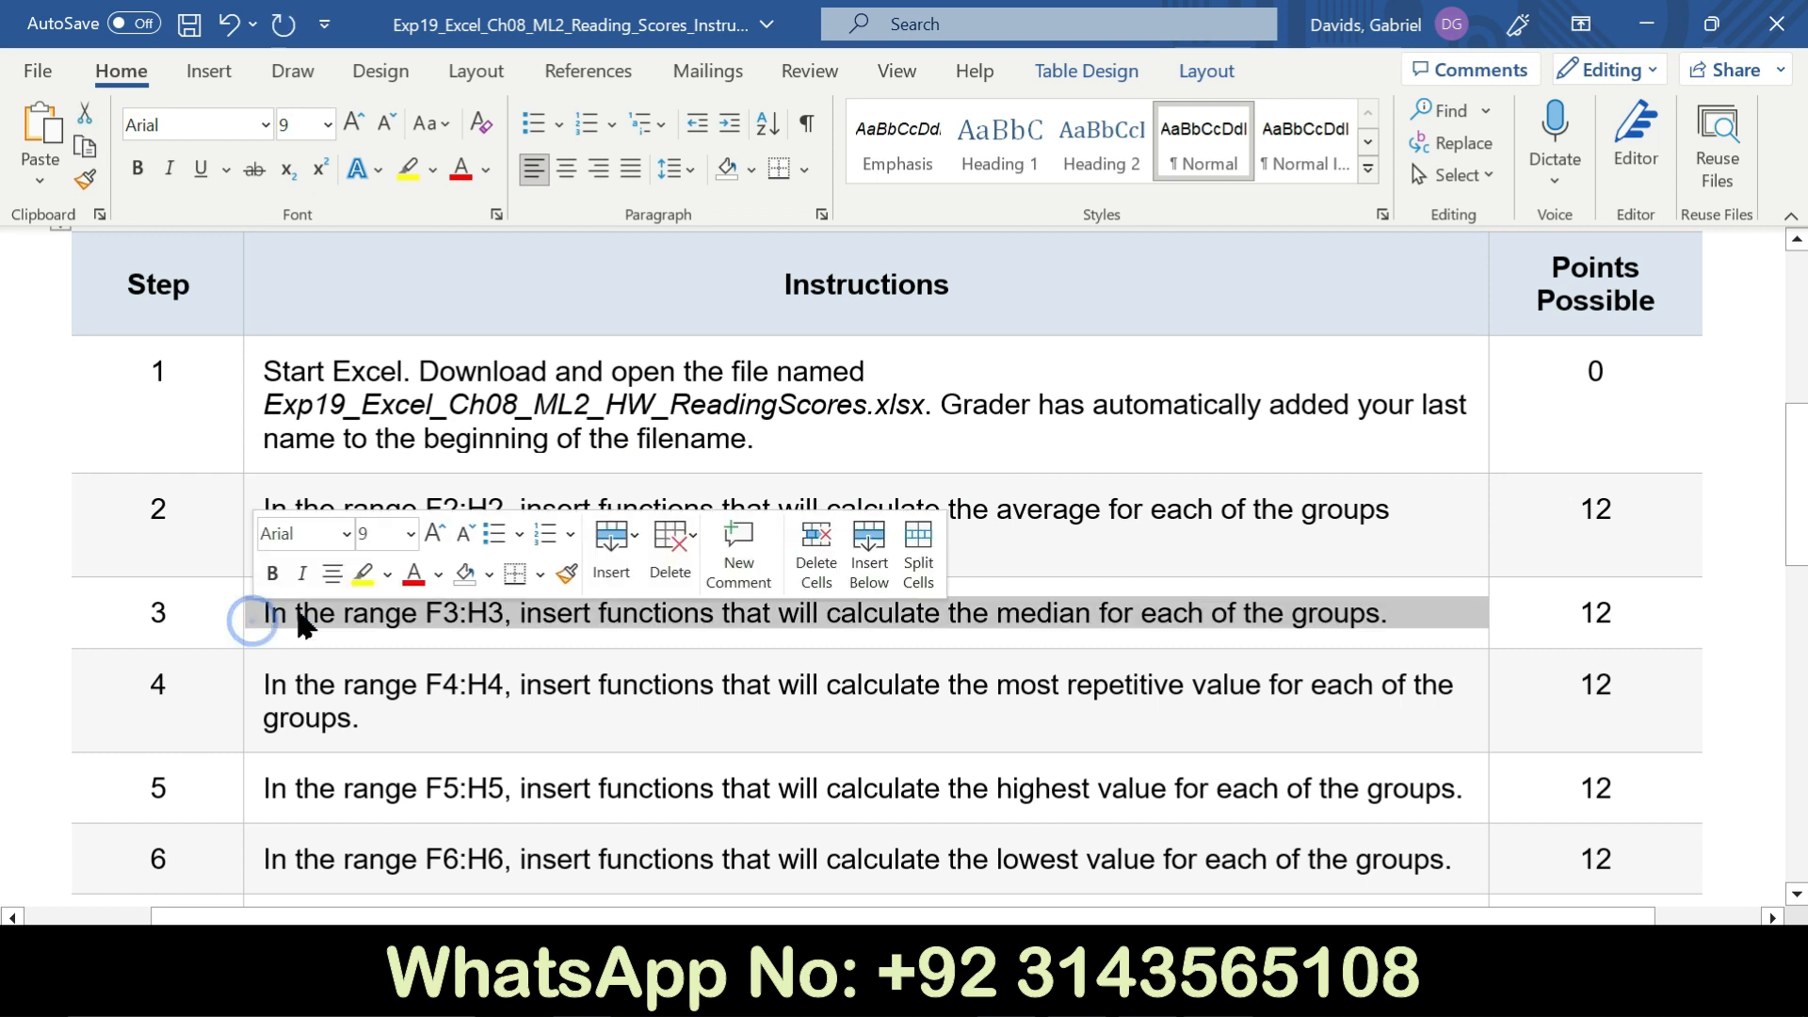
pyautogui.click(362, 587)
pyautogui.click(229, 604)
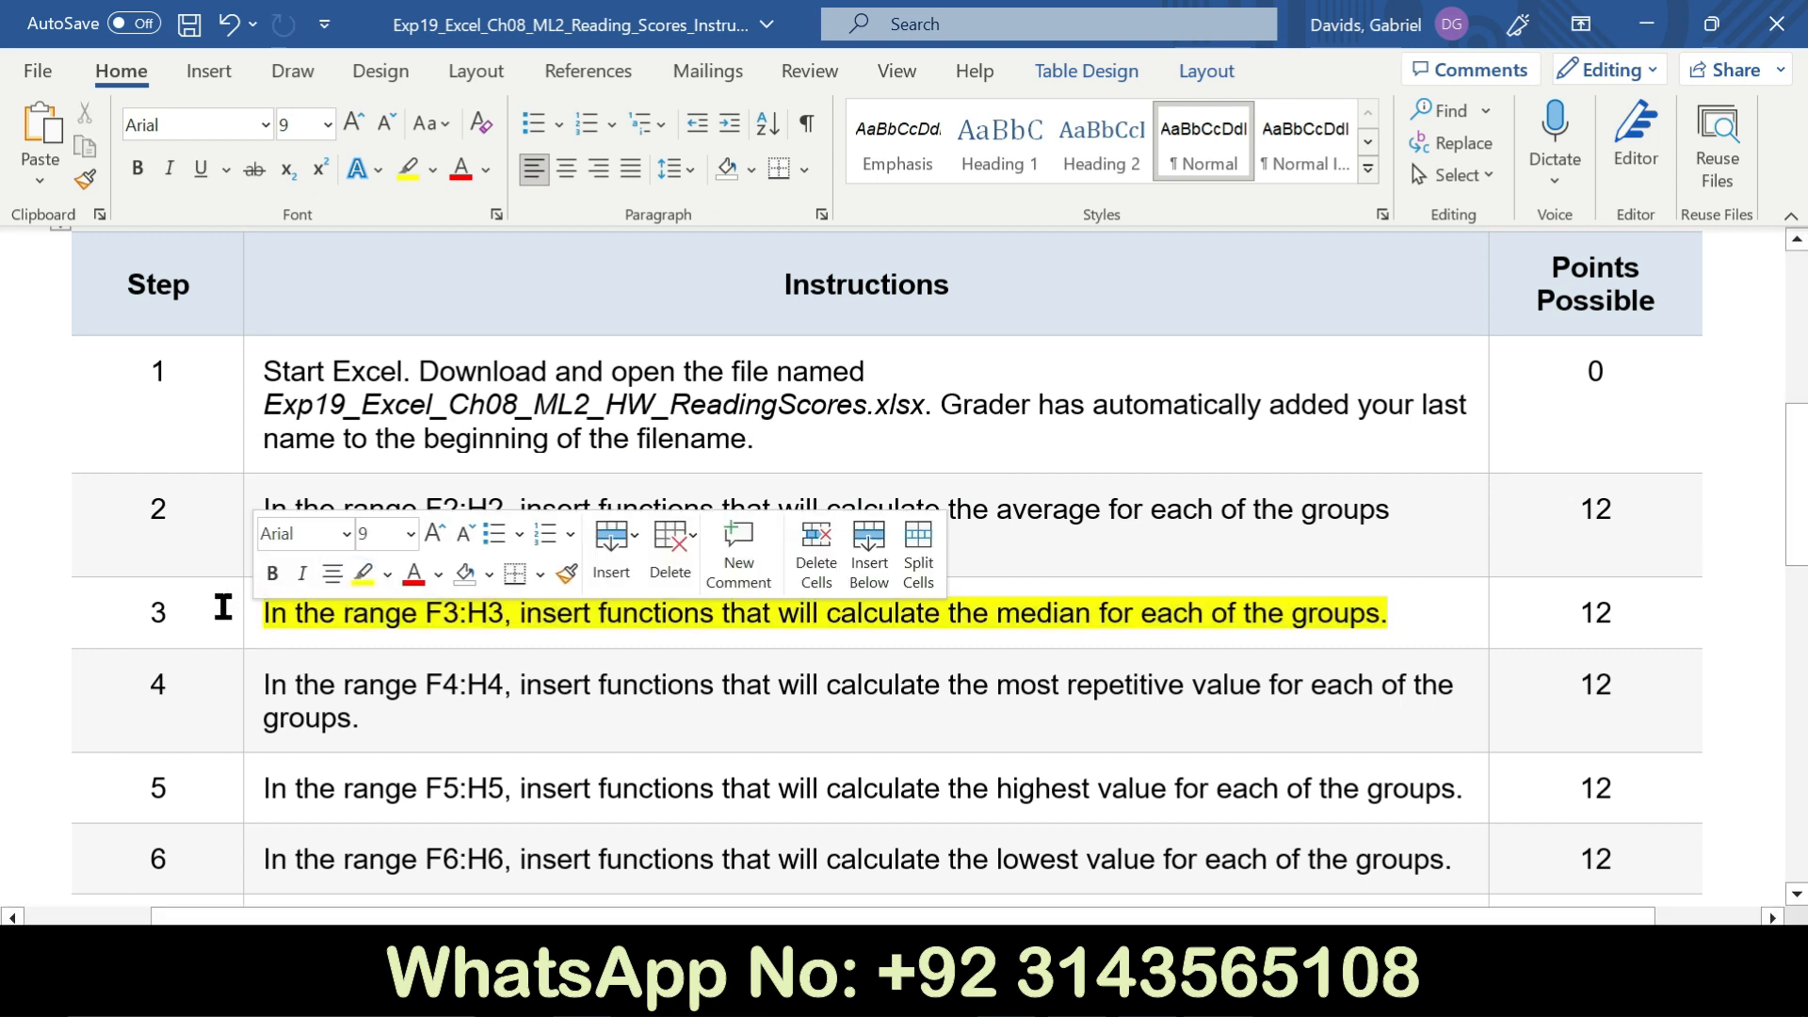
pyautogui.moveTo(264, 621); pyautogui.dragTo(1400, 607)
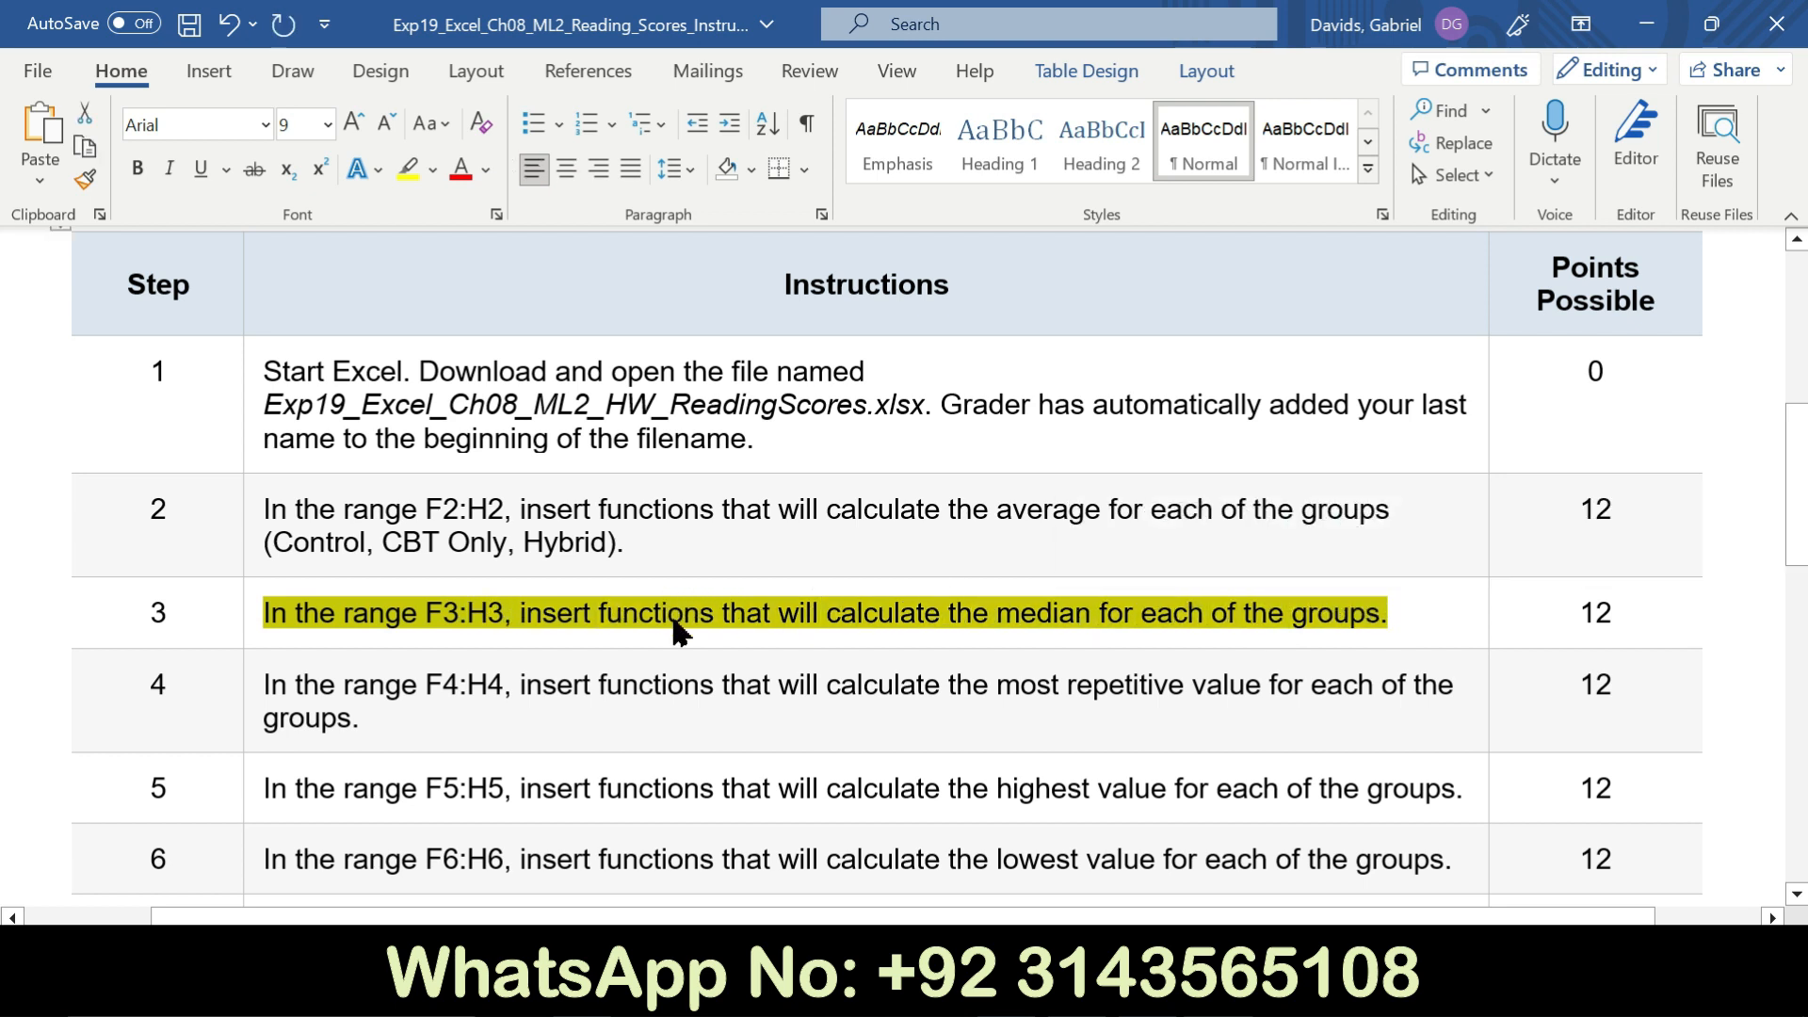
# Switch to the Excel workbook and calculate the Control group's median in F3 with MEDIAN over the column A scores
pyautogui.click(1149, 994)
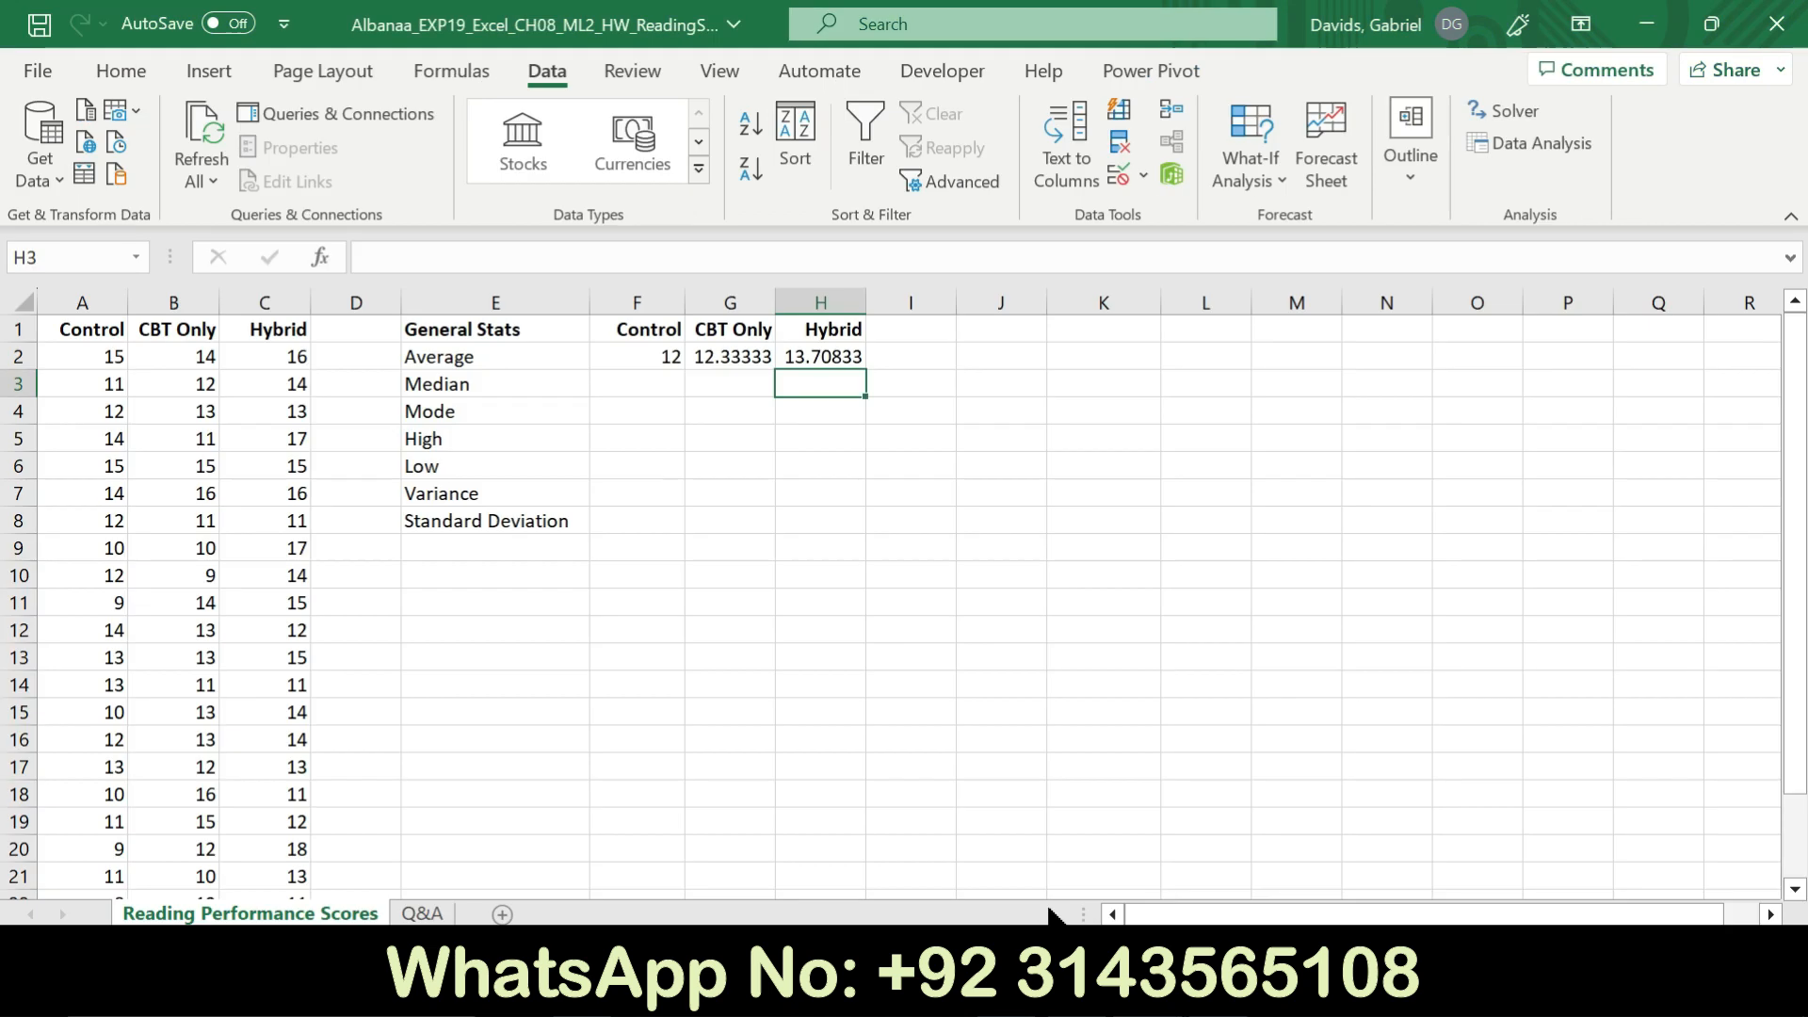
pyautogui.click(639, 386)
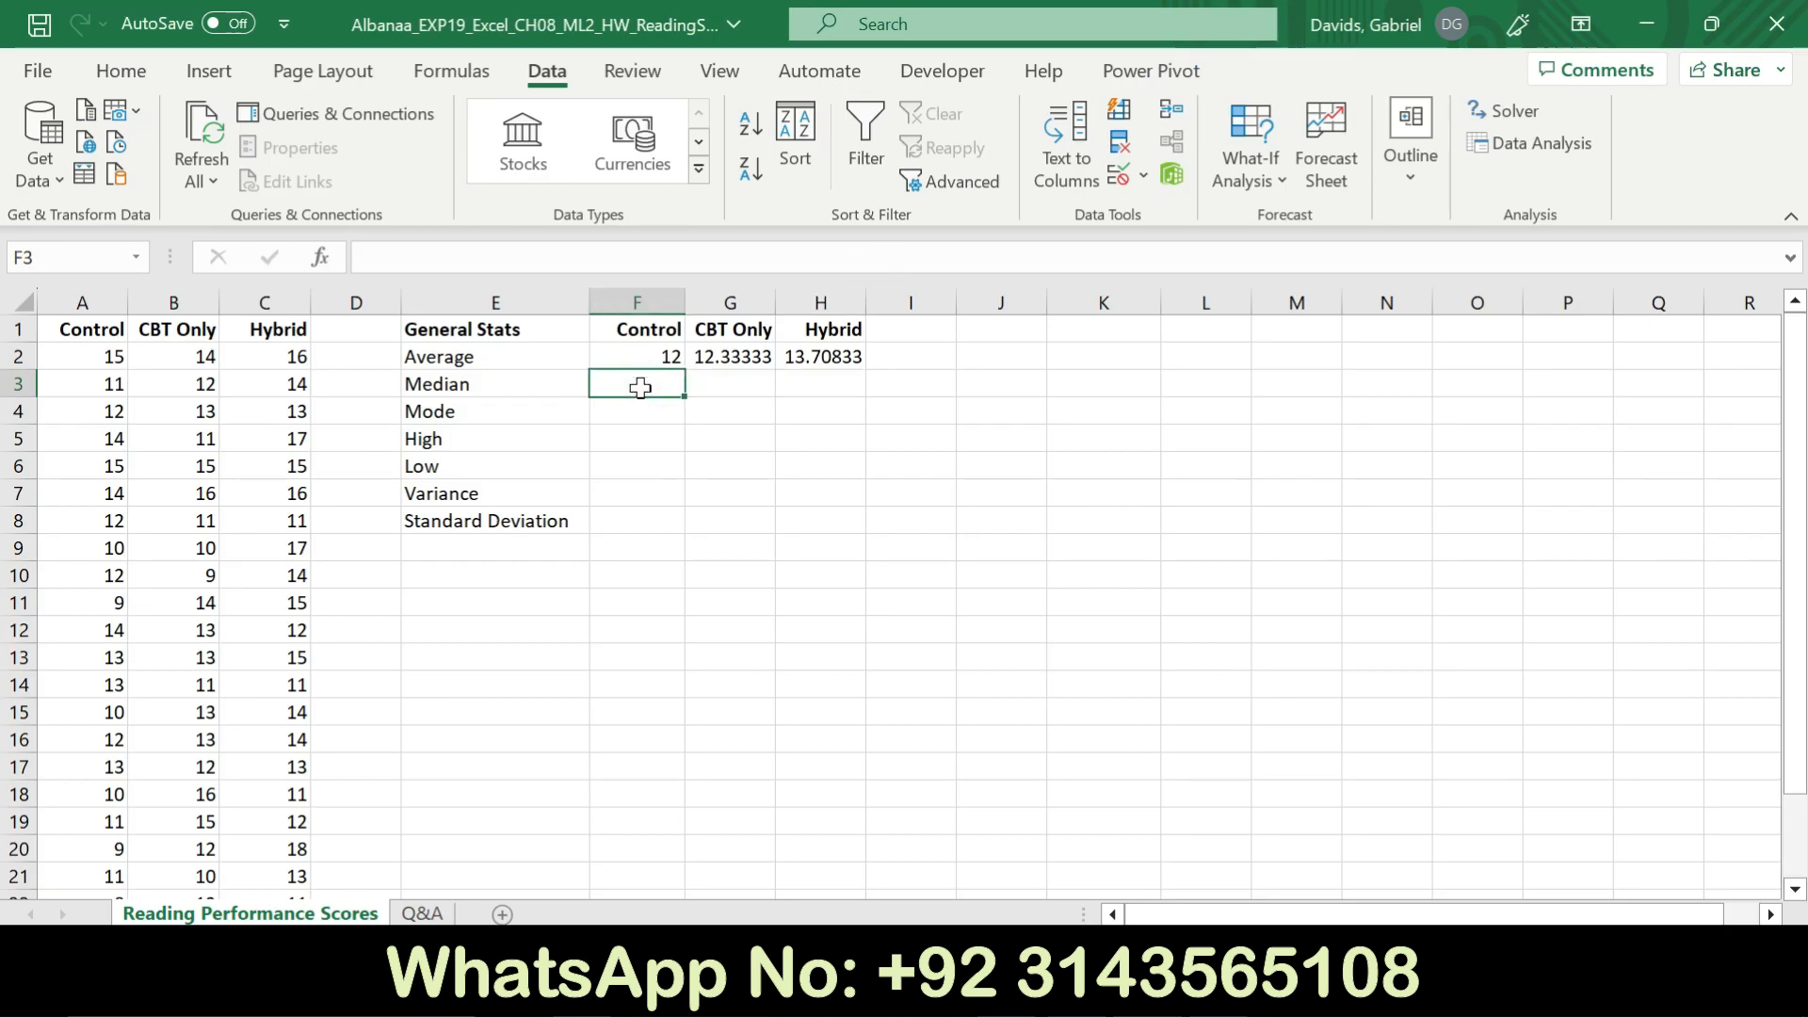
pyautogui.write('=medi')
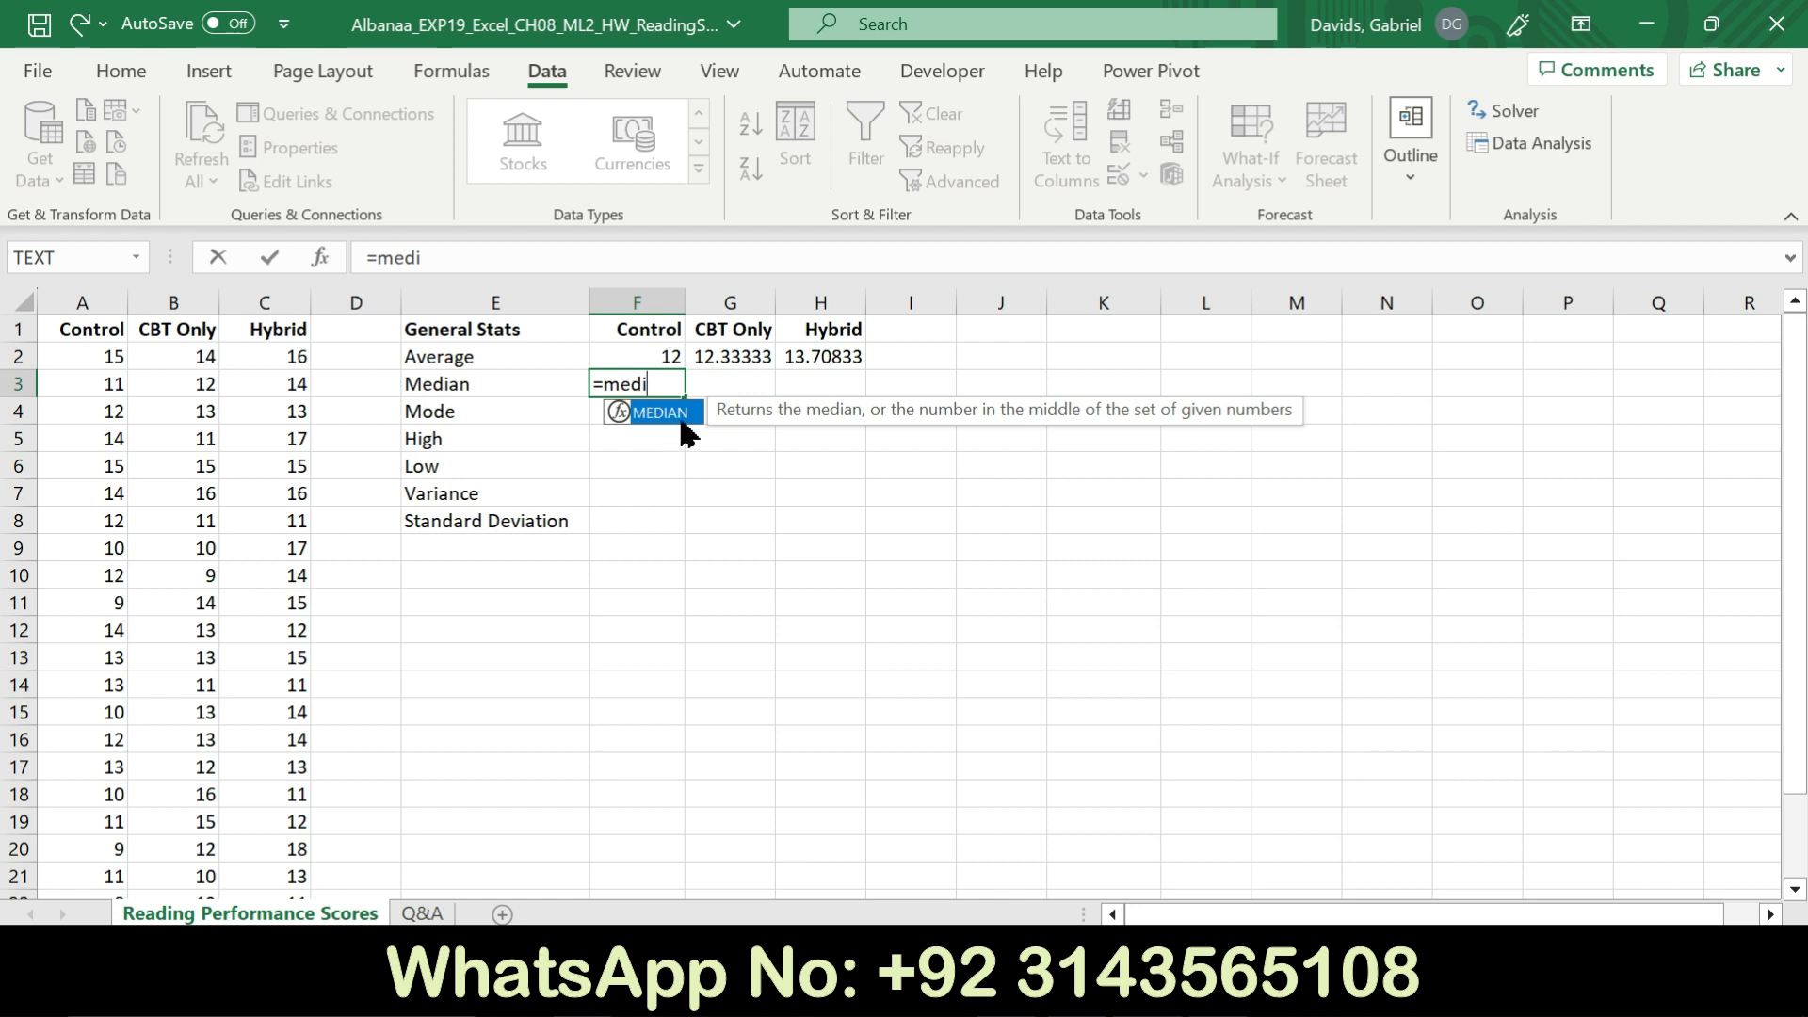
pyautogui.doubleClick(681, 415)
pyautogui.moveTo(96, 350); pyautogui.dragTo(92, 835)
pyautogui.press('Return')
pyautogui.moveTo(1794, 656); pyautogui.dragTo(1794, 629)
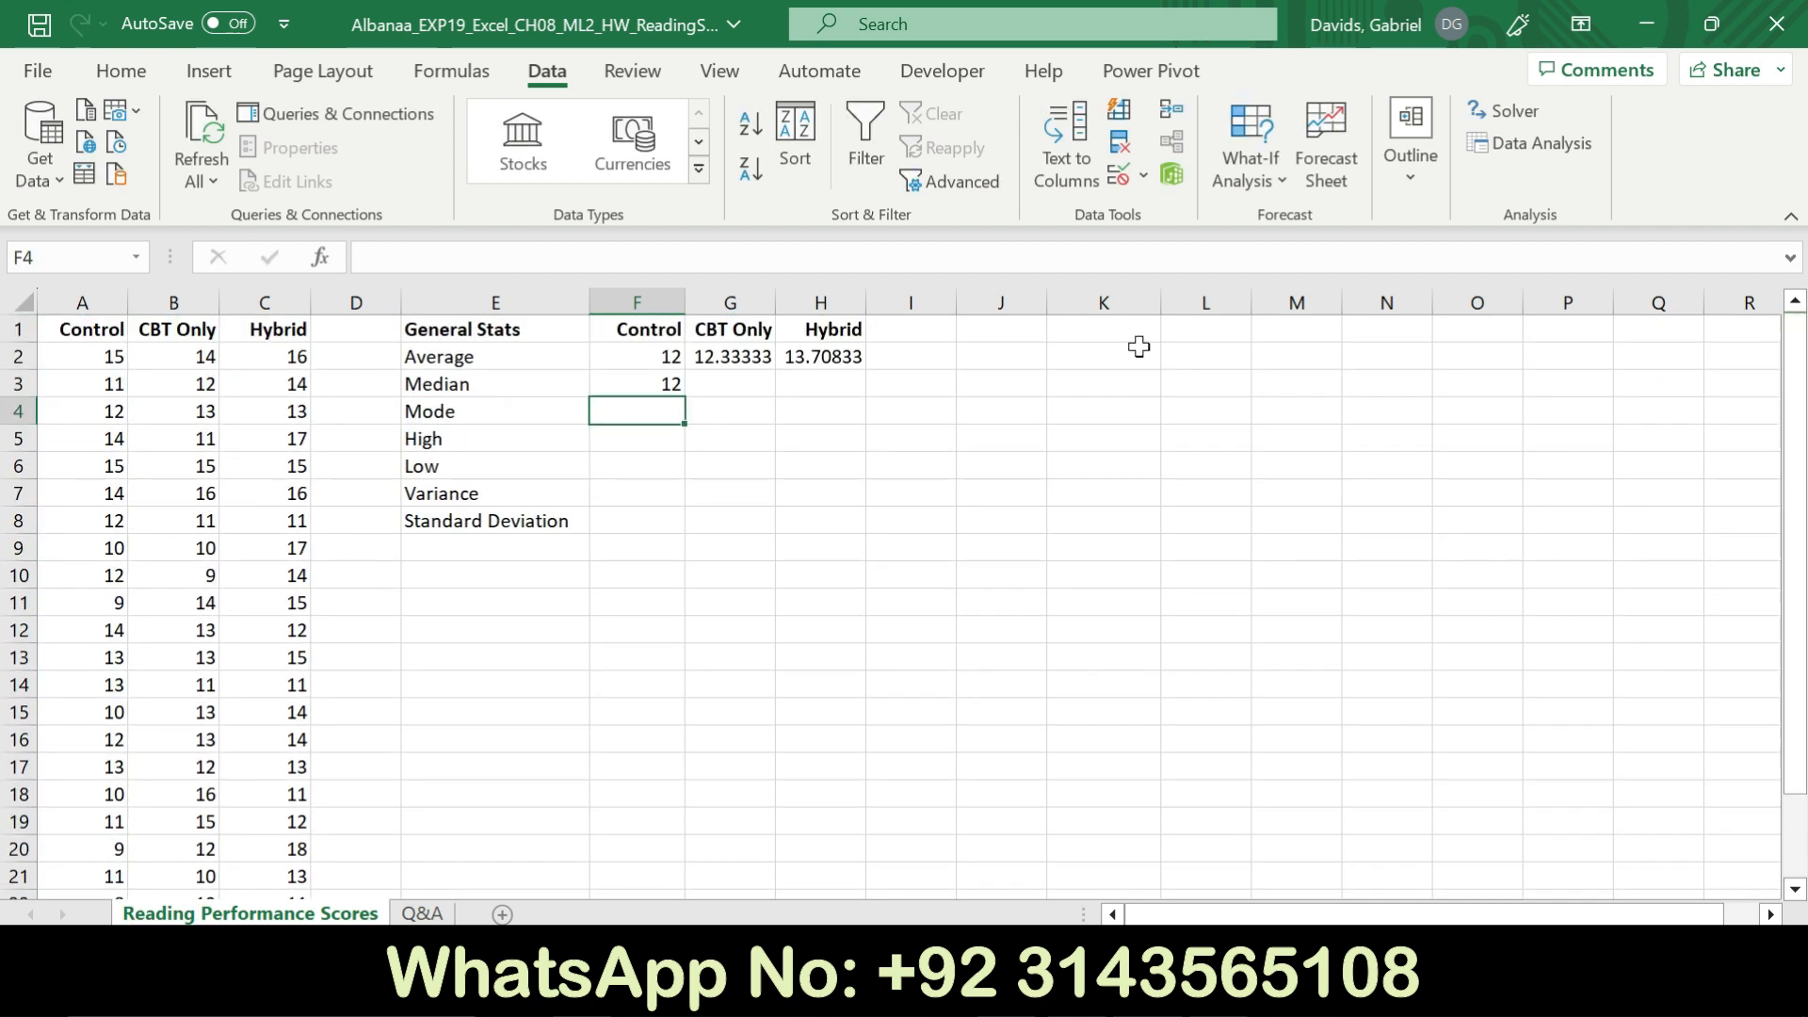
# Calculate the CBT Only group's median in G3 with MEDIAN over the column B scores
pyautogui.click(750, 381)
pyautogui.write('=')
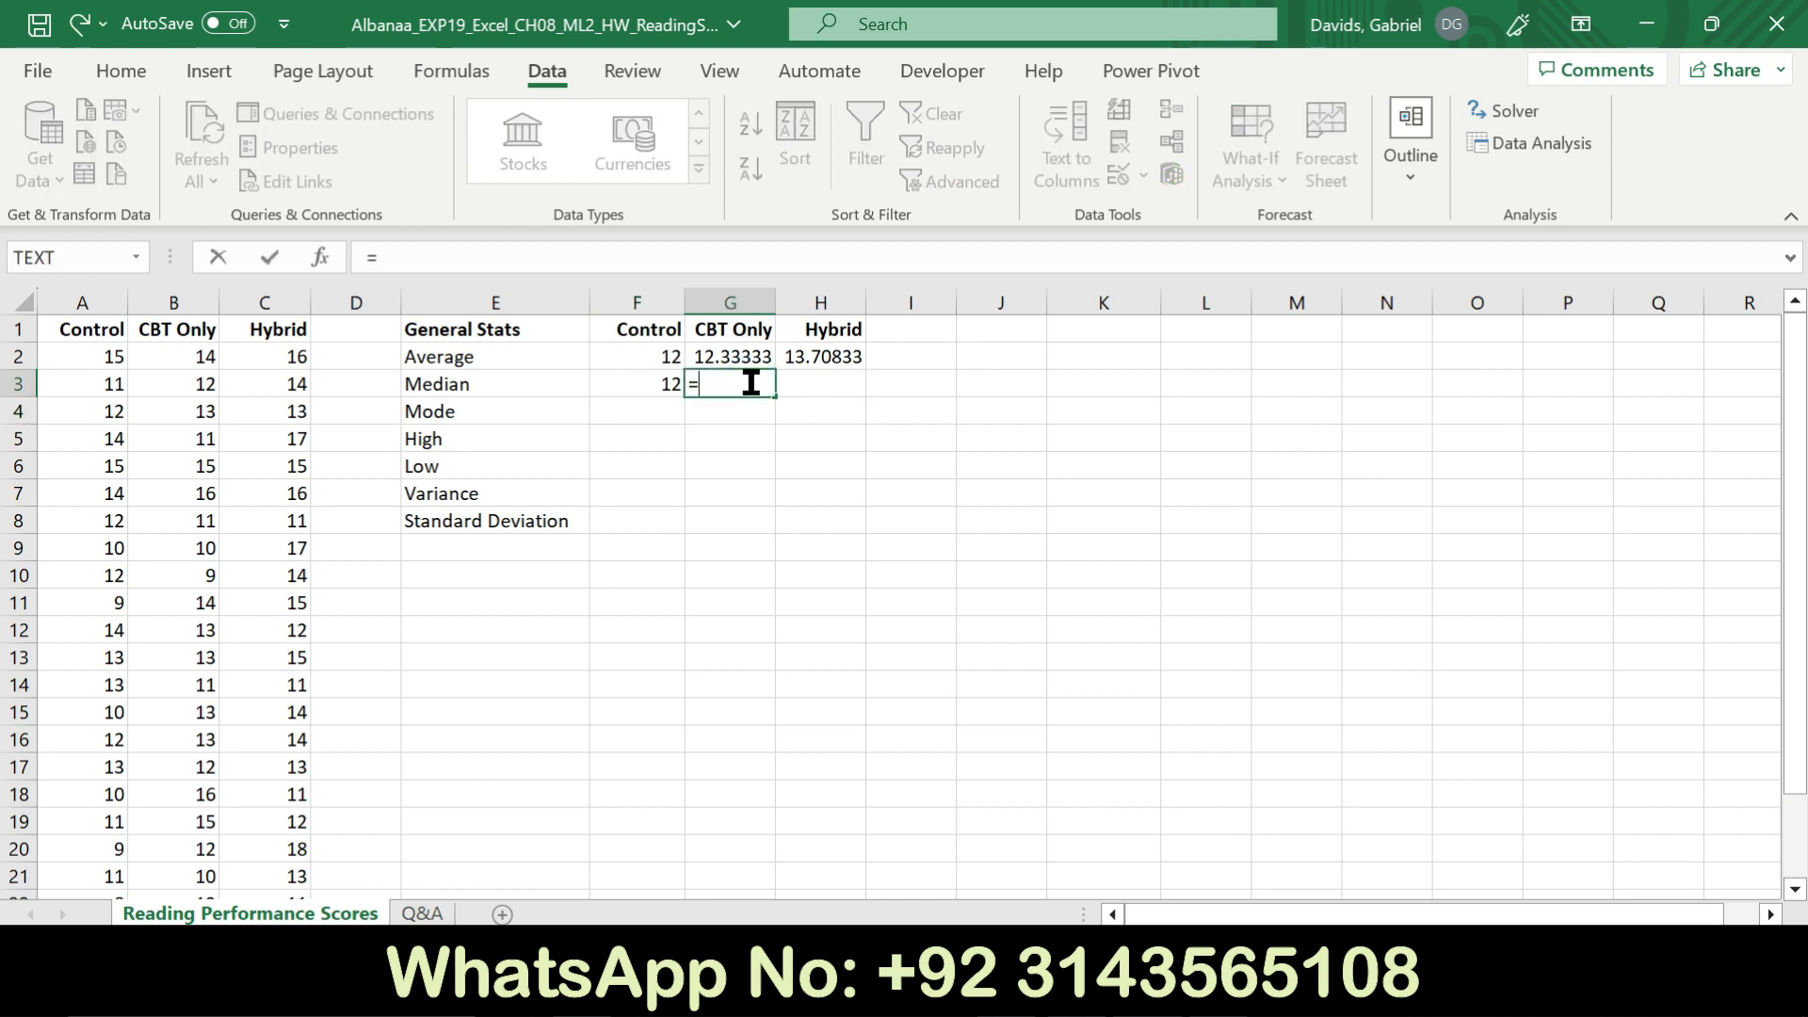
pyautogui.write('medi')
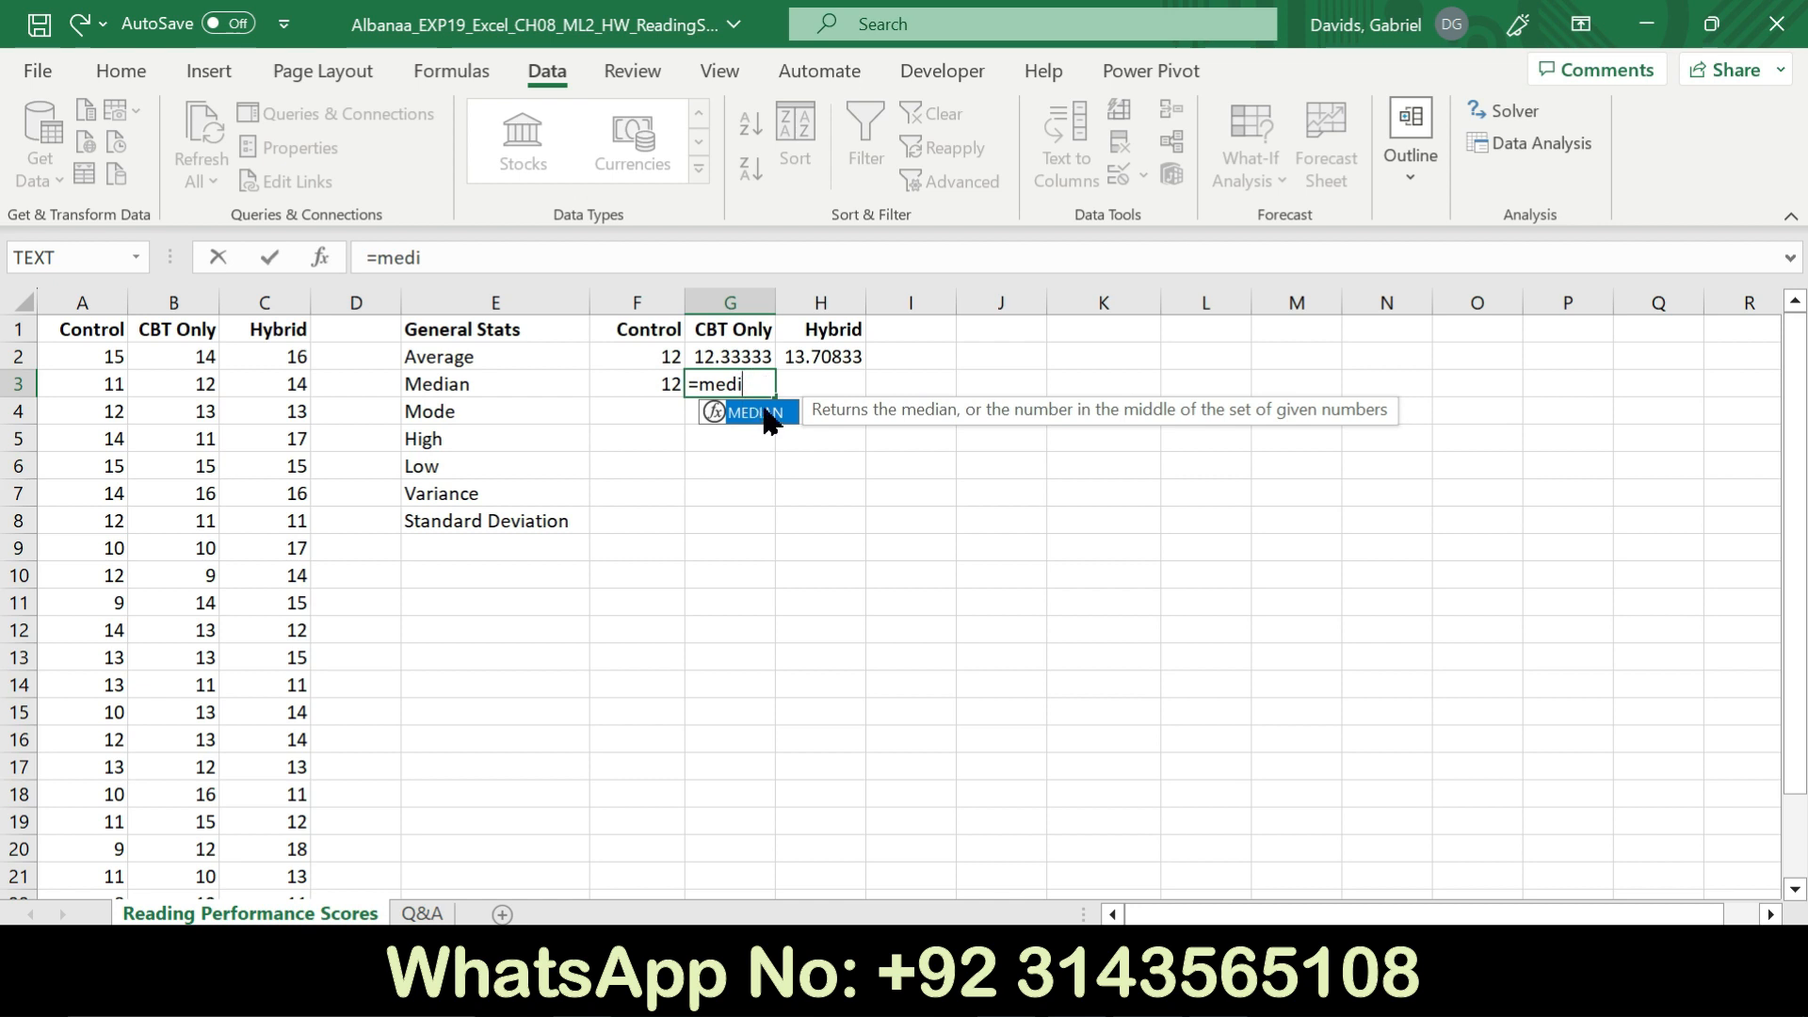
pyautogui.doubleClick(767, 414)
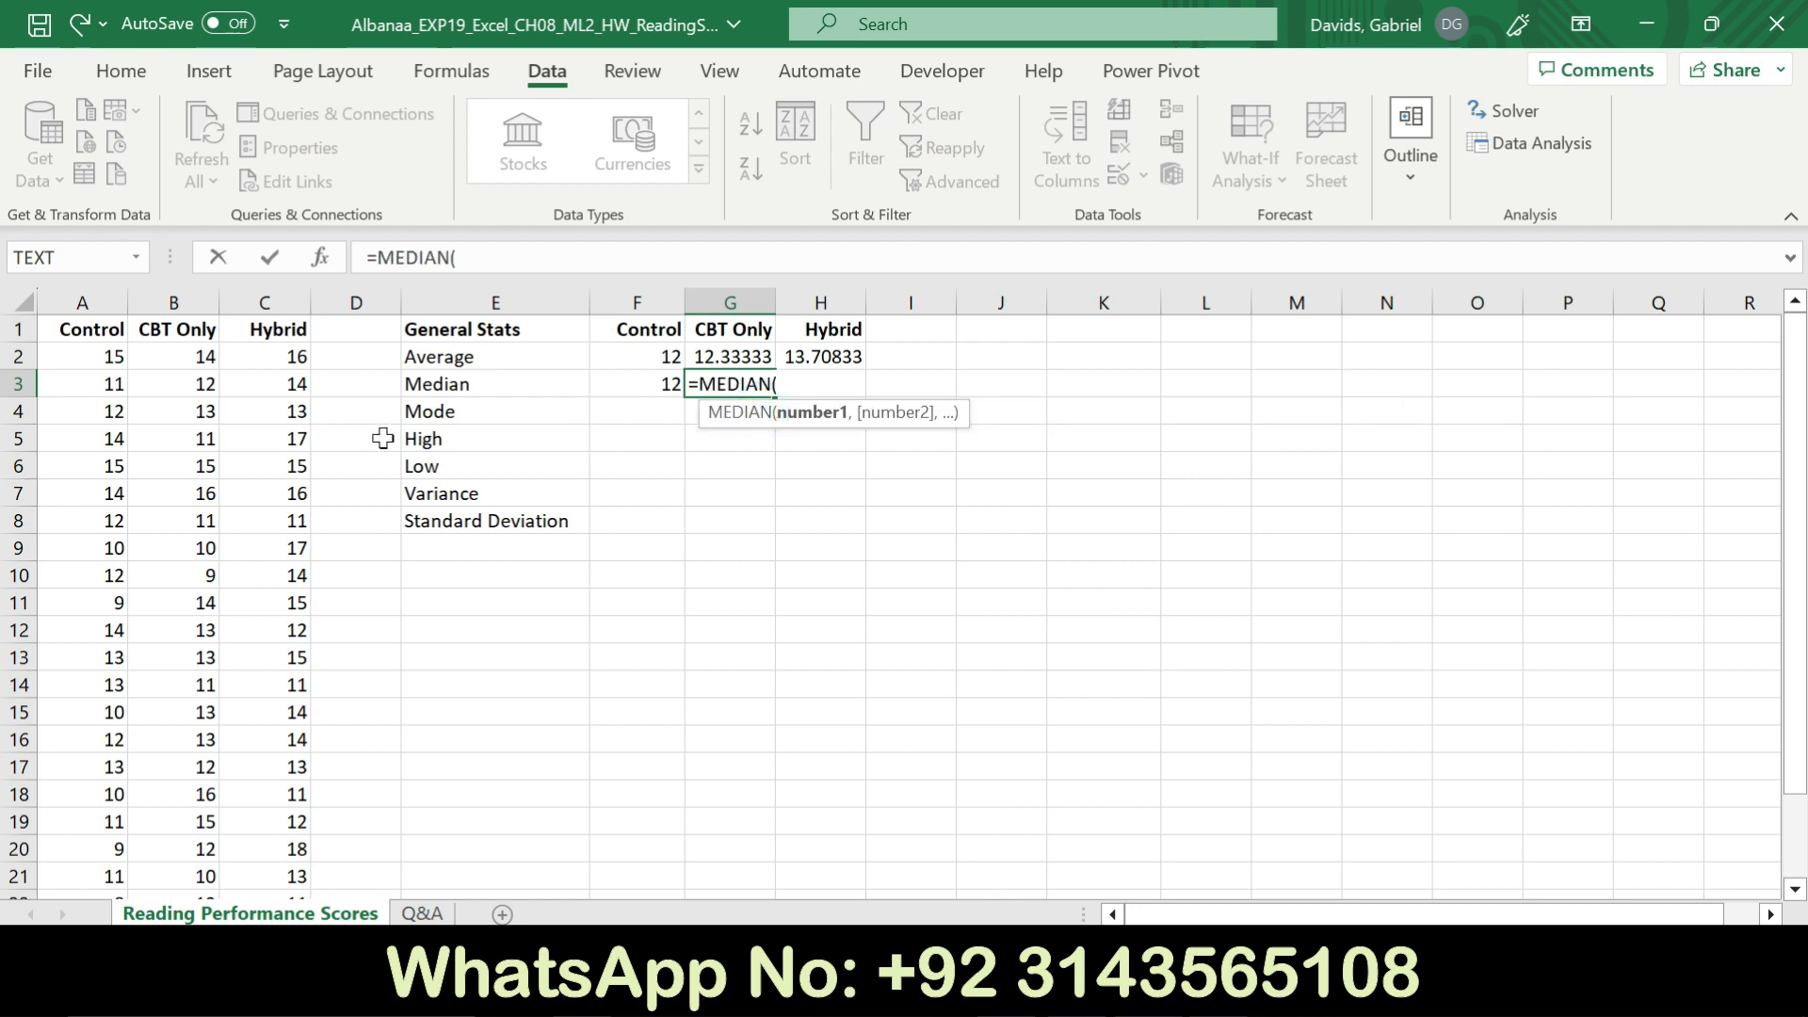
pyautogui.moveTo(207, 359); pyautogui.dragTo(201, 853)
pyautogui.press('Return')
pyautogui.moveTo(1796, 649); pyautogui.dragTo(1796, 580)
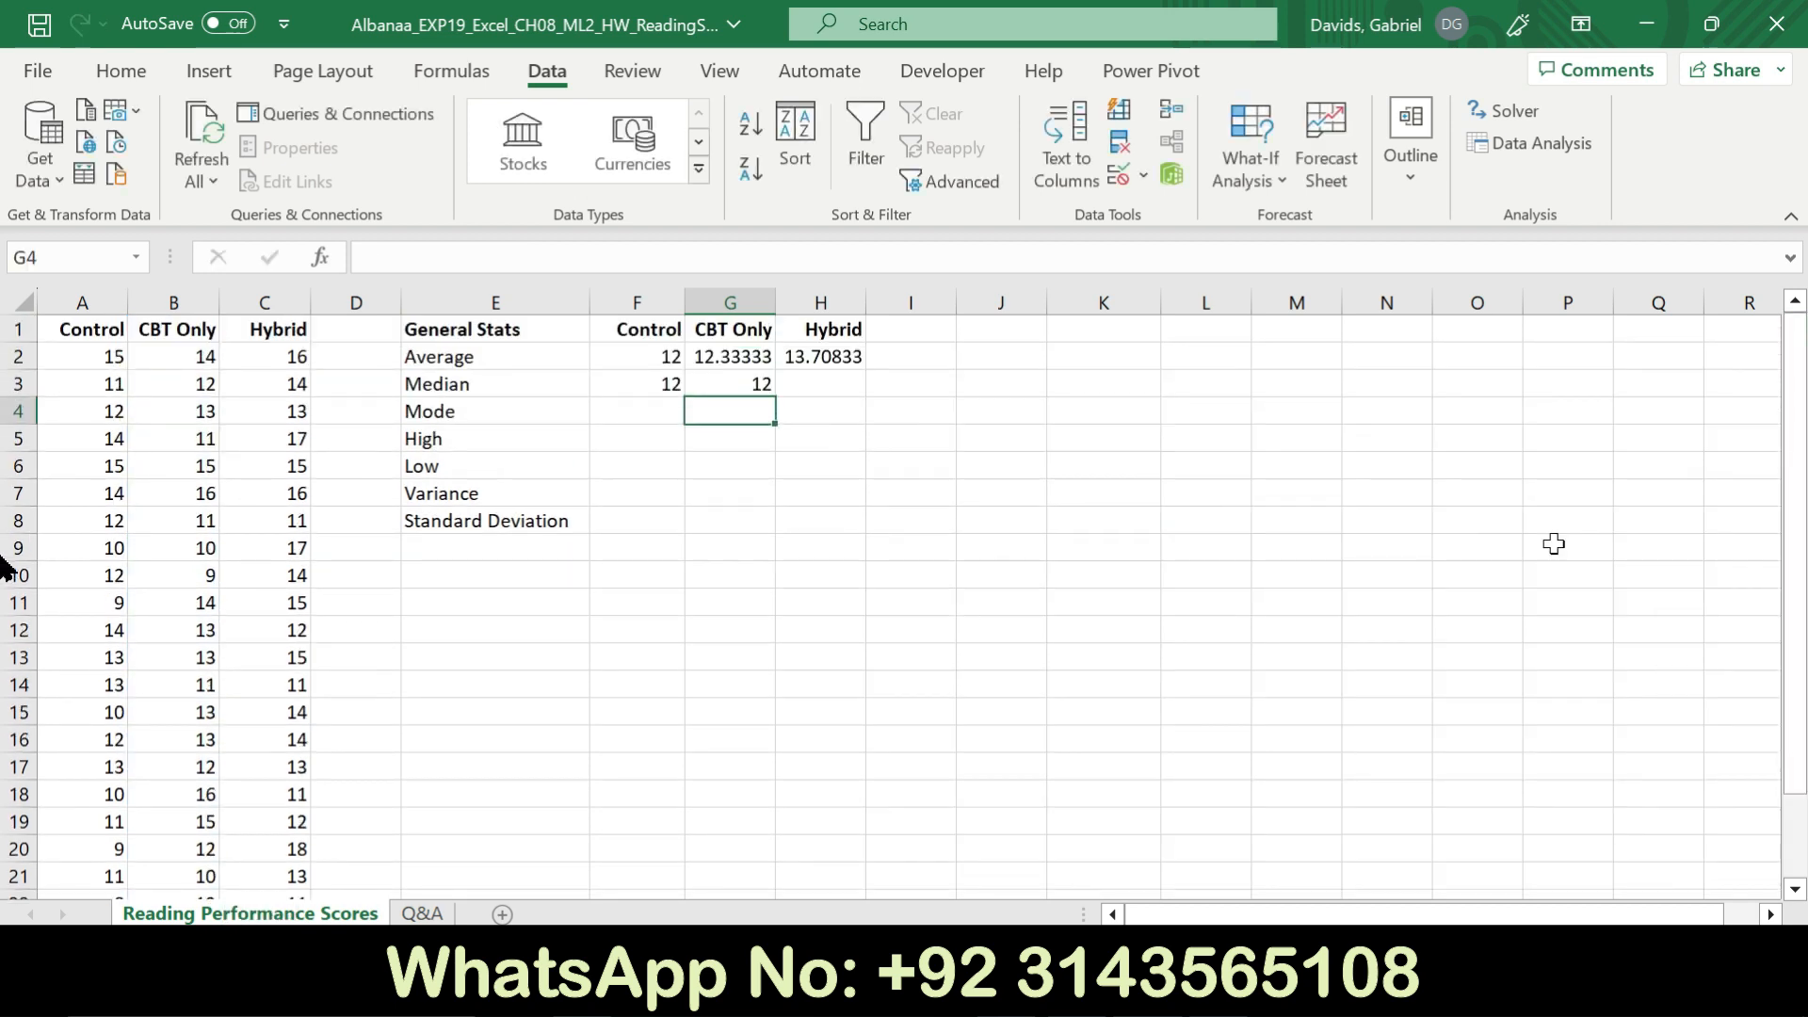
# Calculate the Hybrid group's median in H3 with MEDIAN over C2:C25
pyautogui.click(851, 383)
pyautogui.write('=')
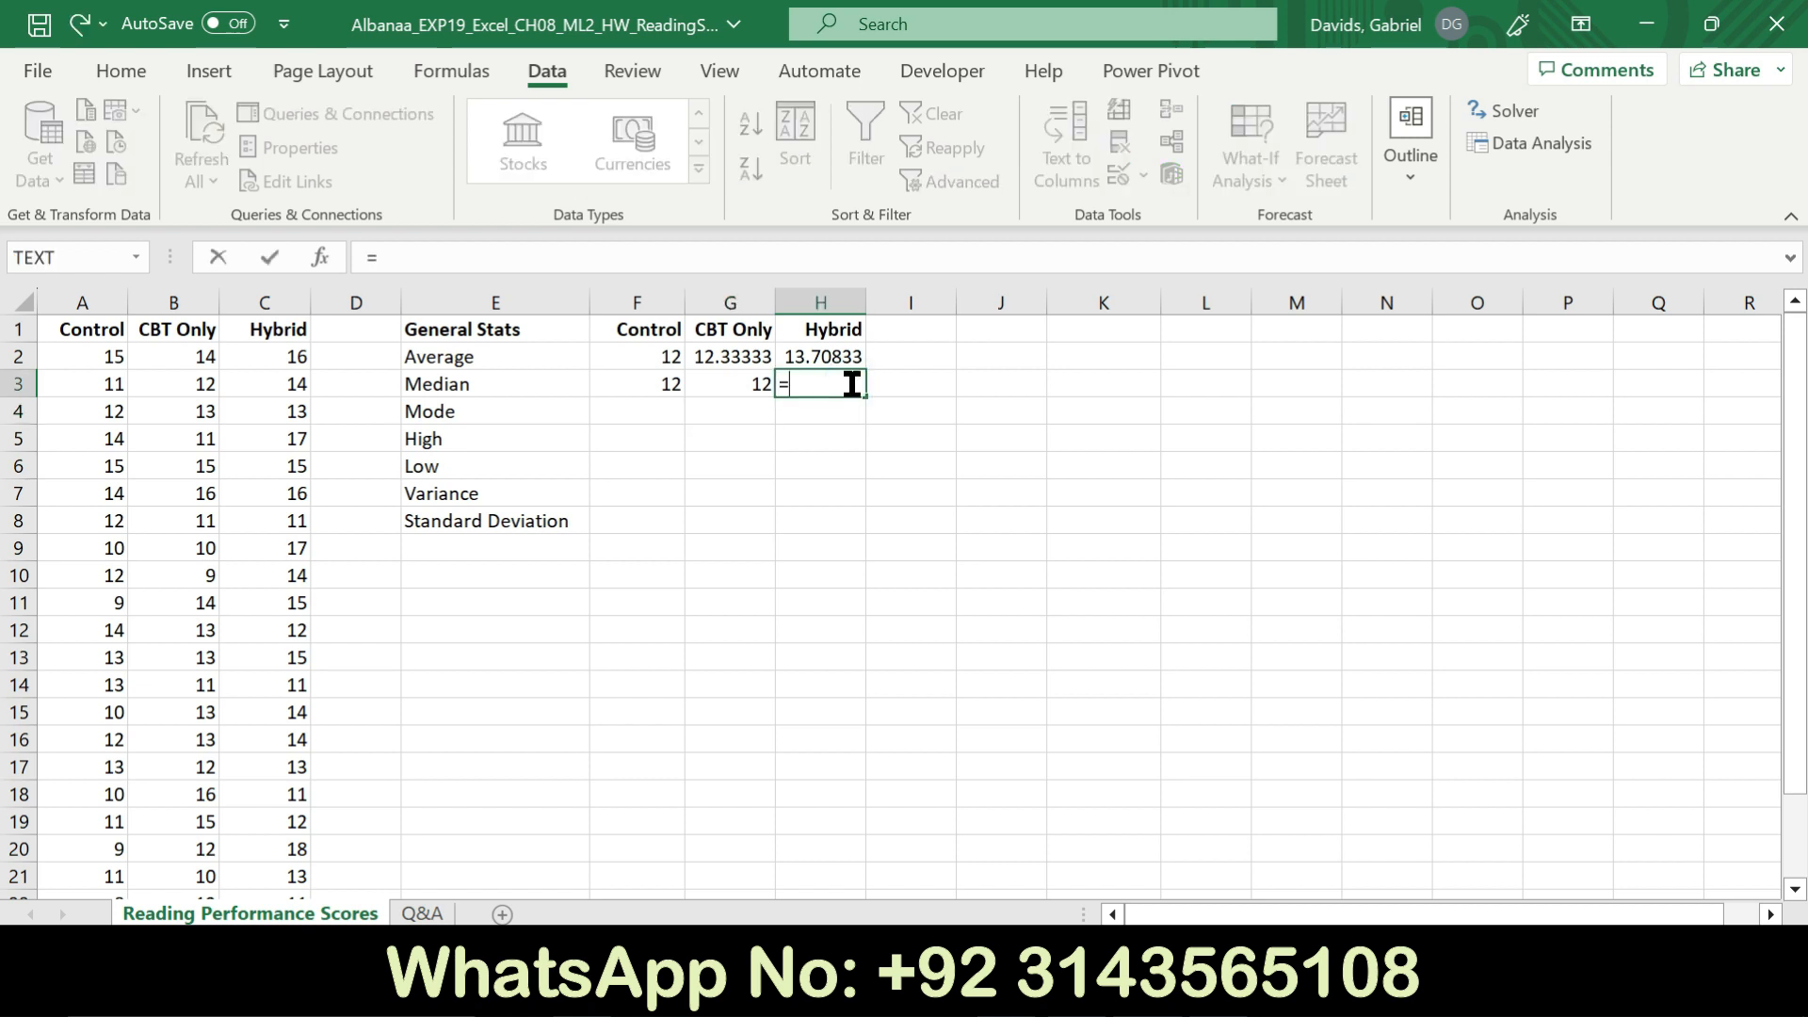
pyautogui.write('med')
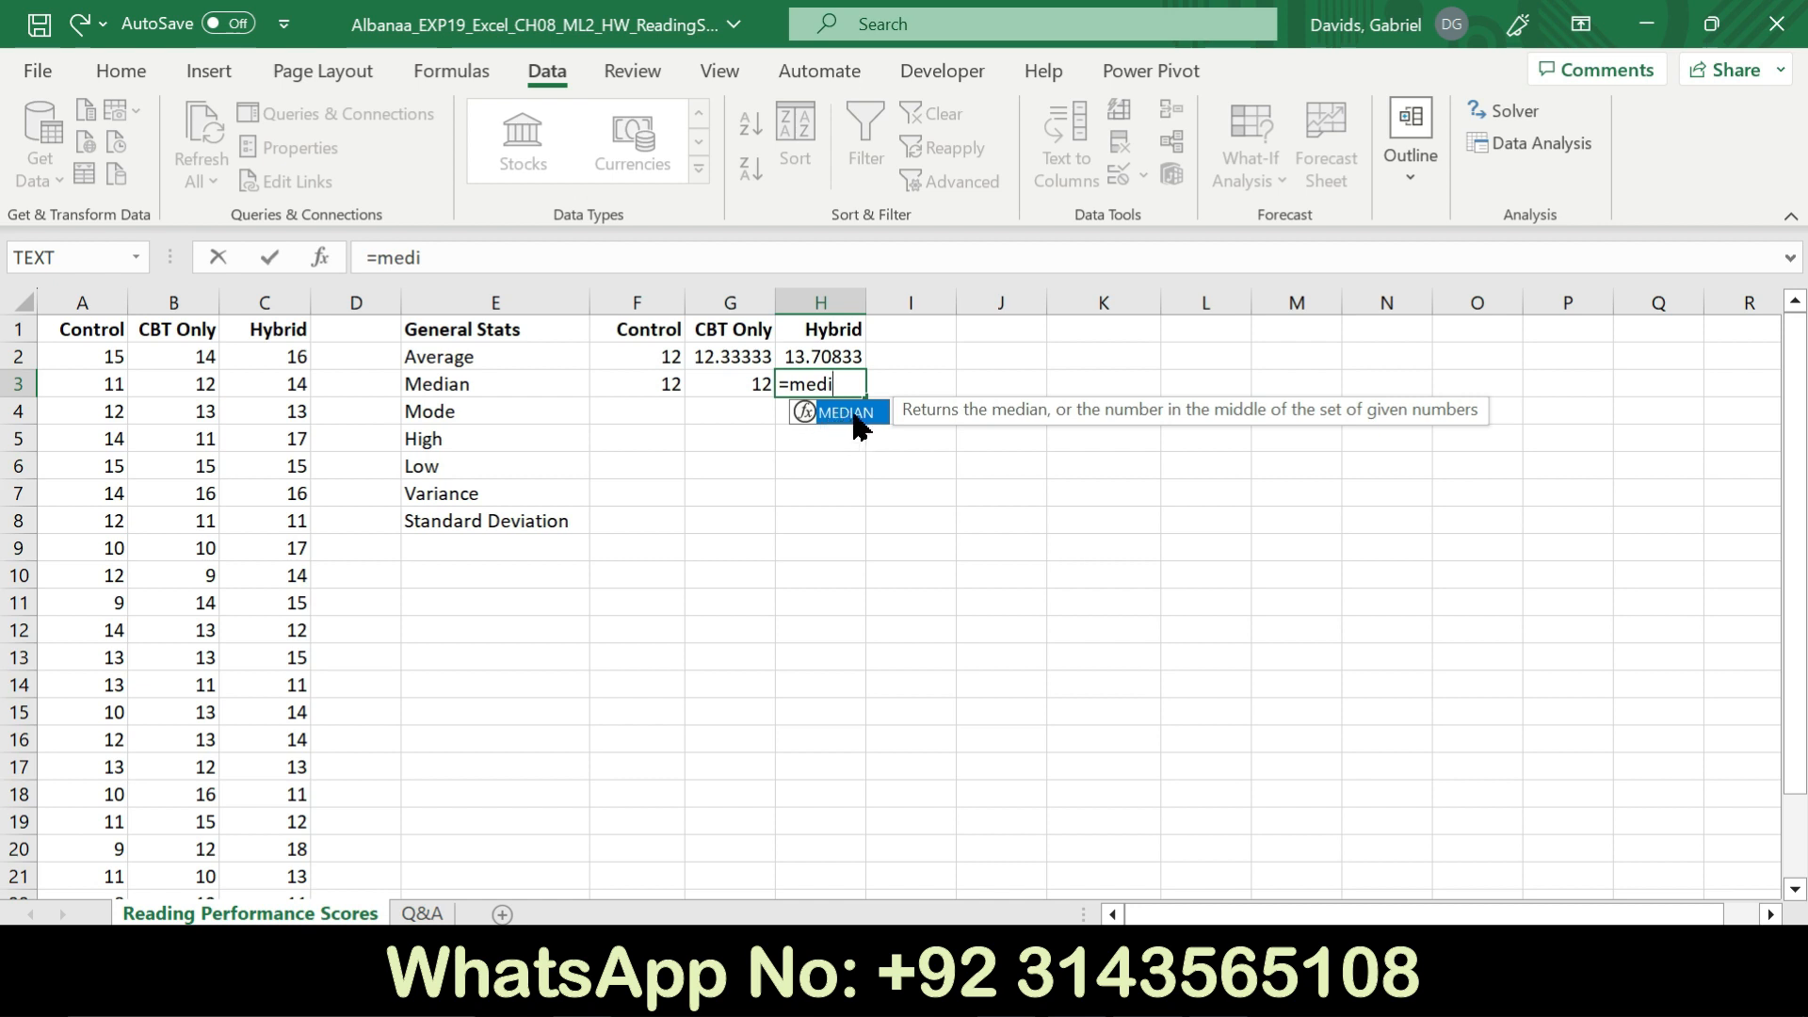
pyautogui.write('i')
pyautogui.doubleClick(852, 414)
pyautogui.moveTo(295, 353); pyautogui.dragTo(294, 808)
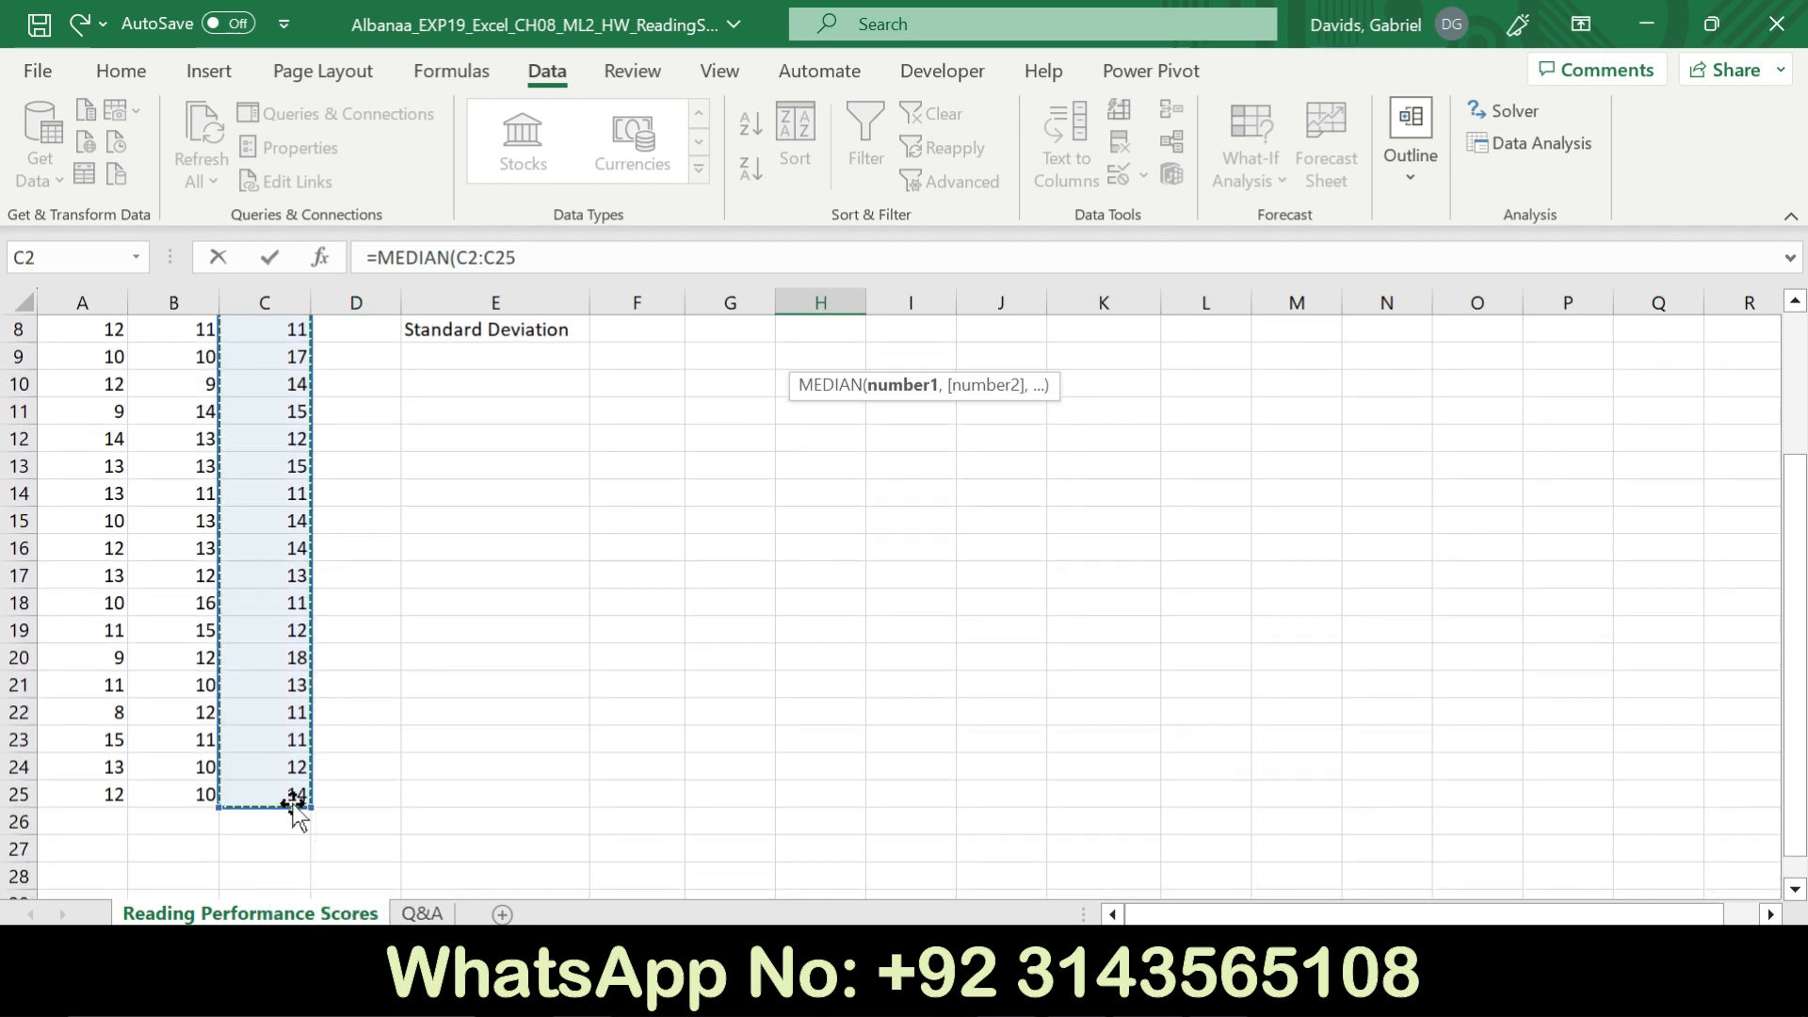
pyautogui.press('Return')
pyautogui.moveTo(1794, 576); pyautogui.dragTo(1794, 505)
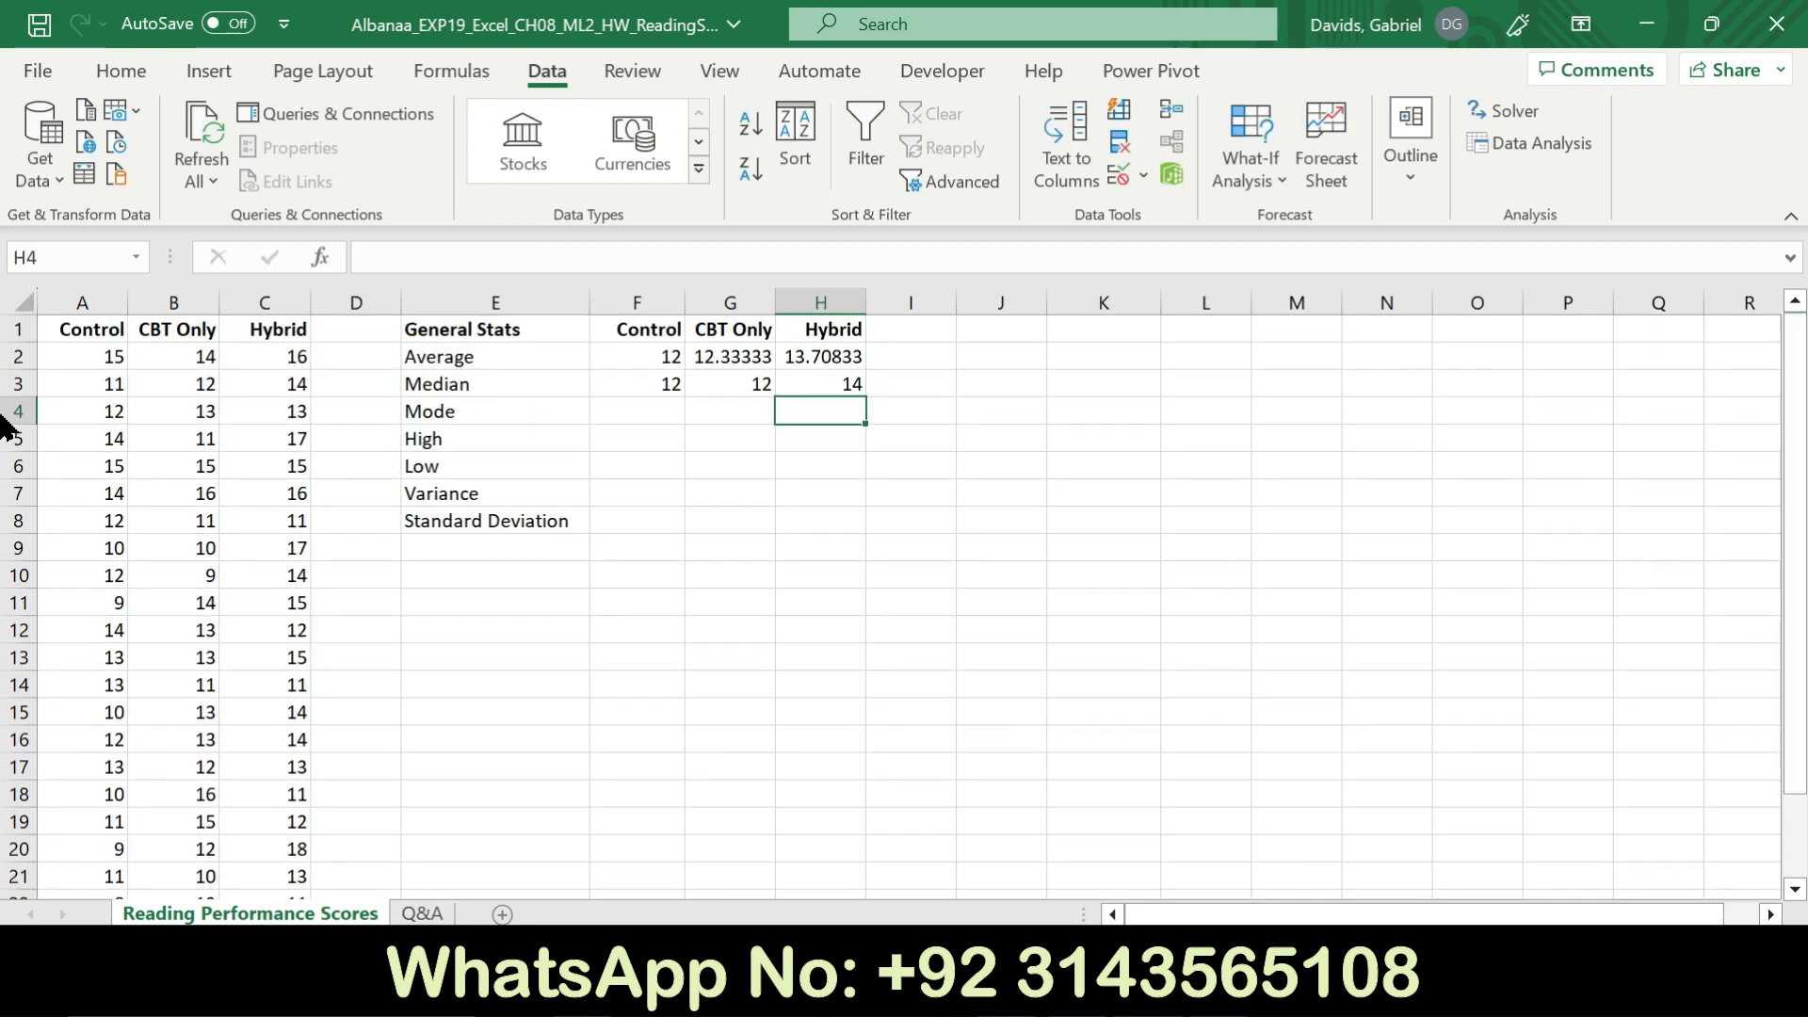
# Switch to the Word instructions and move the yellow highlight from the step 3 text to the step 4 text
pyautogui.click(650, 412)
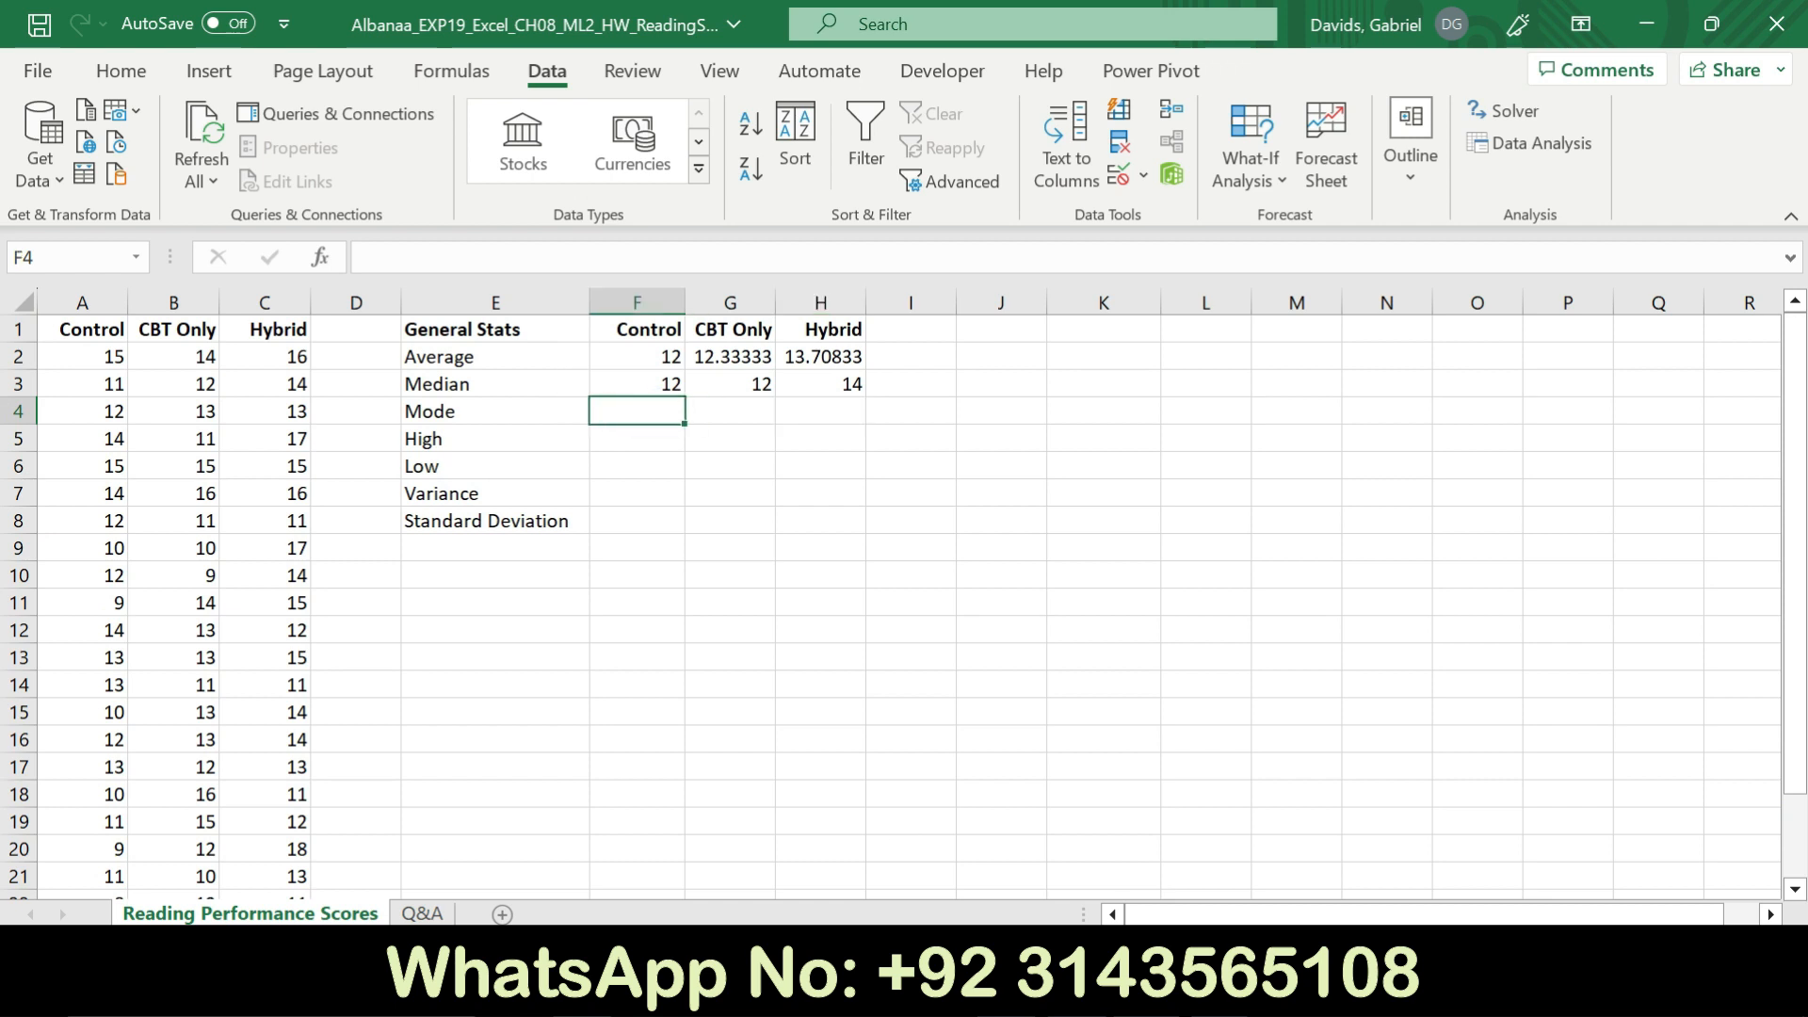
pyautogui.click(1211, 985)
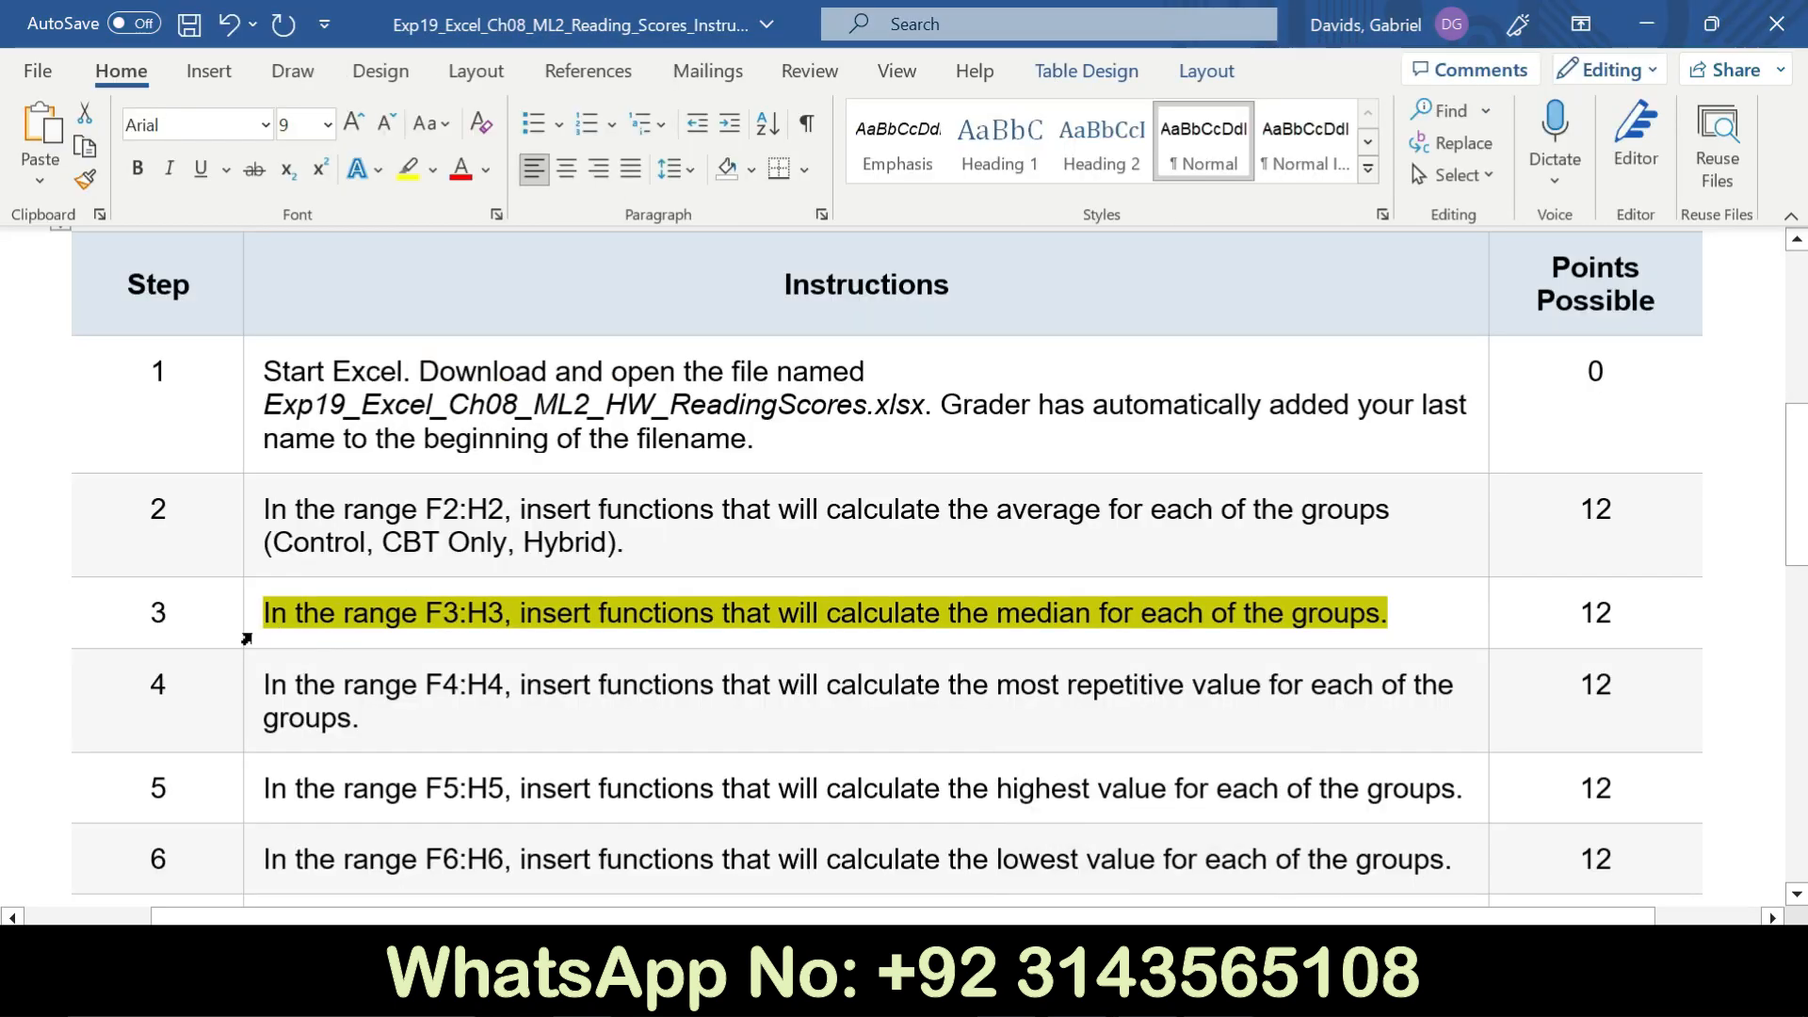
pyautogui.click(243, 634)
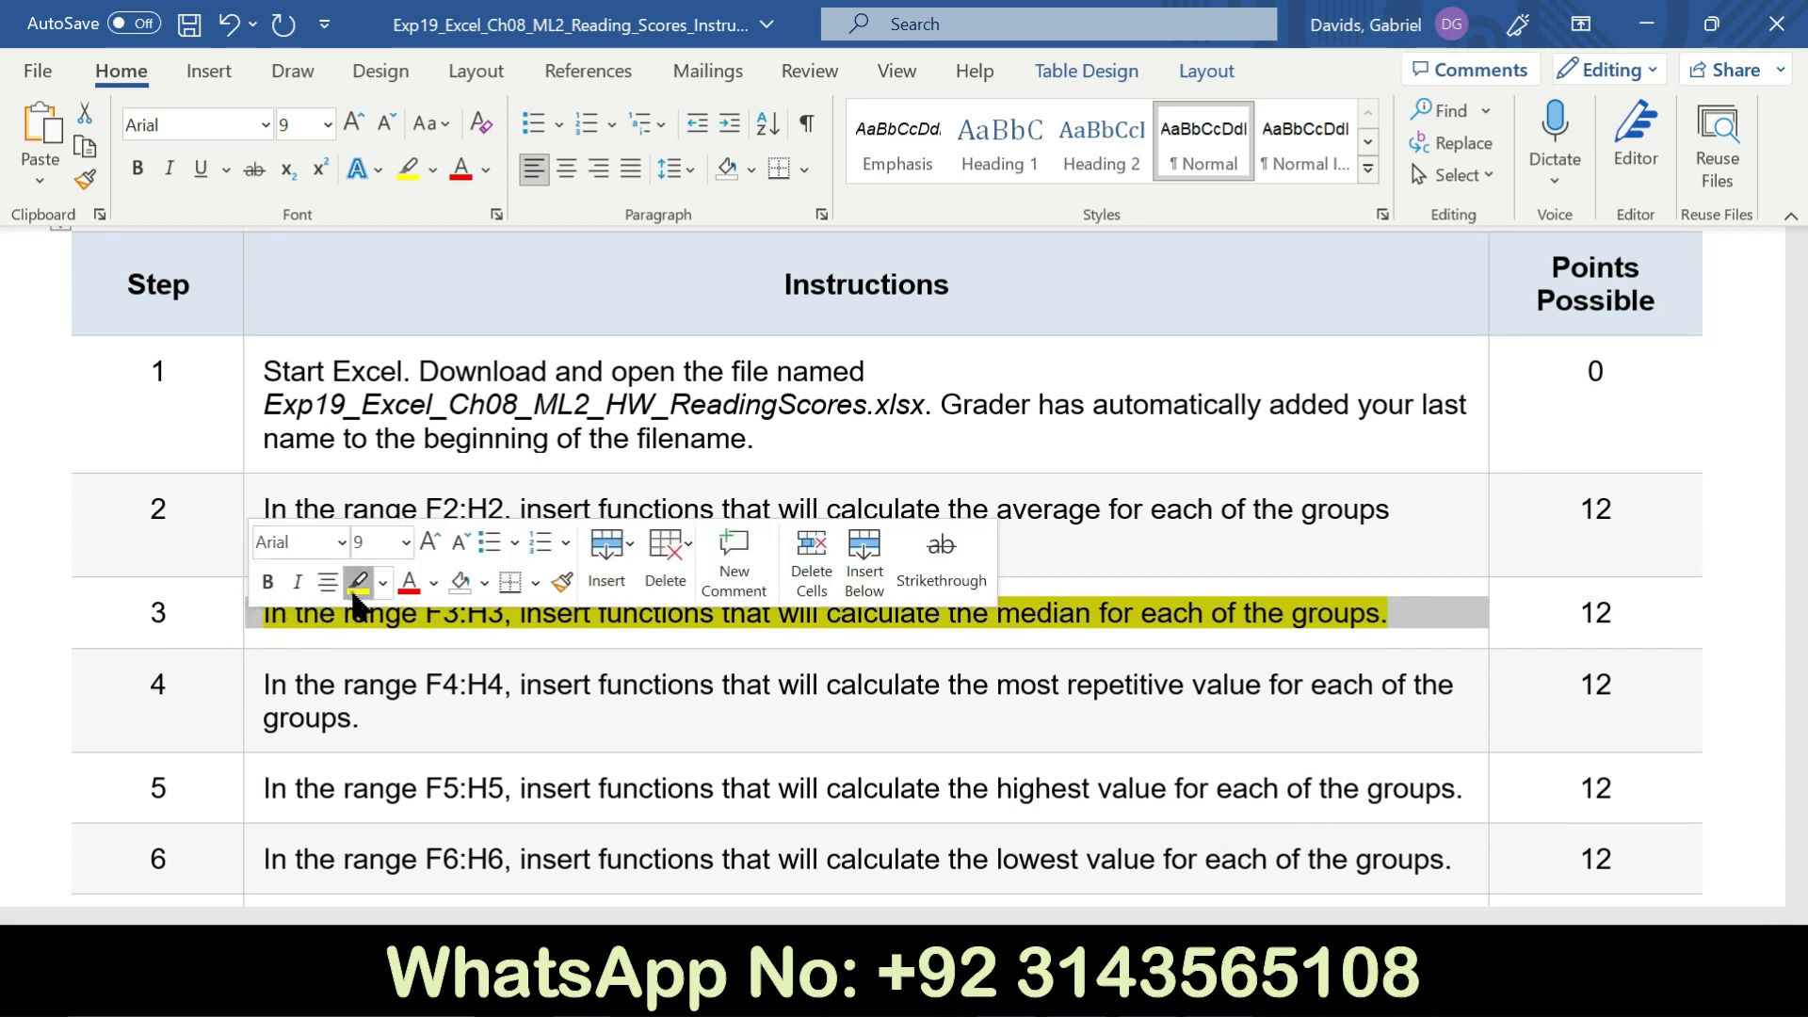
pyautogui.click(353, 592)
pyautogui.click(253, 695)
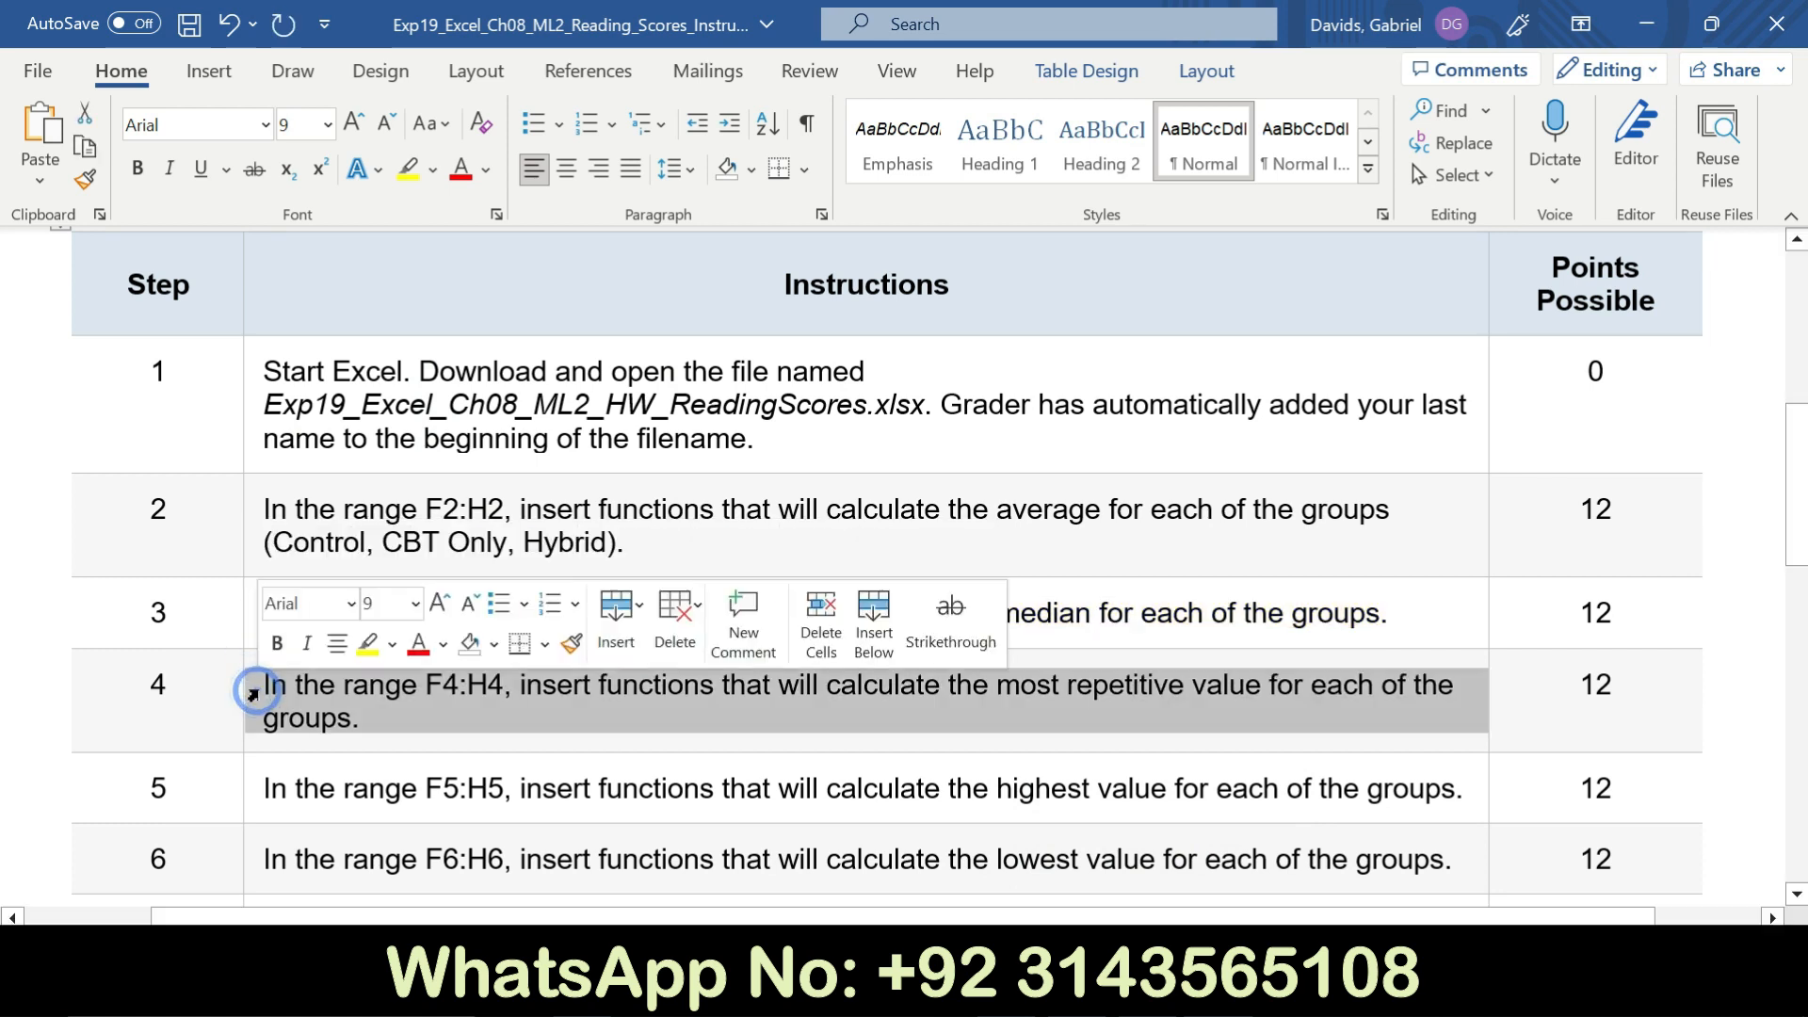
pyautogui.click(367, 644)
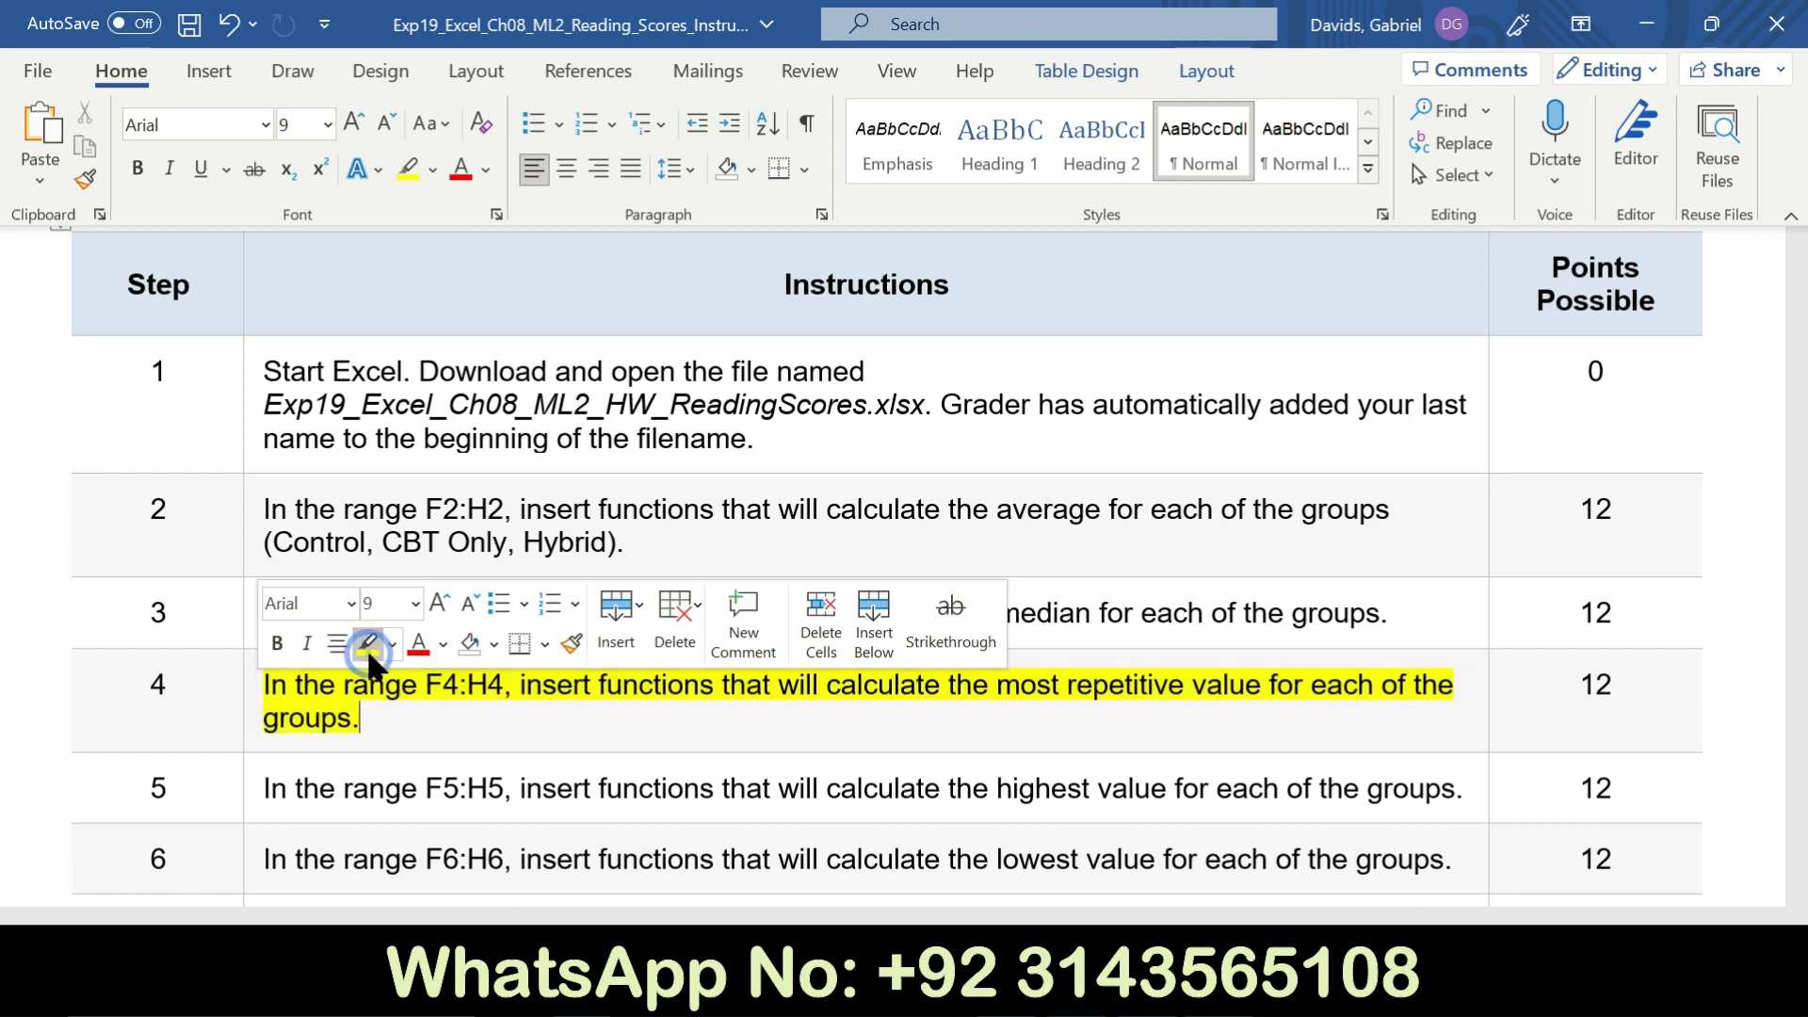
pyautogui.moveTo(281, 693); pyautogui.dragTo(1440, 698)
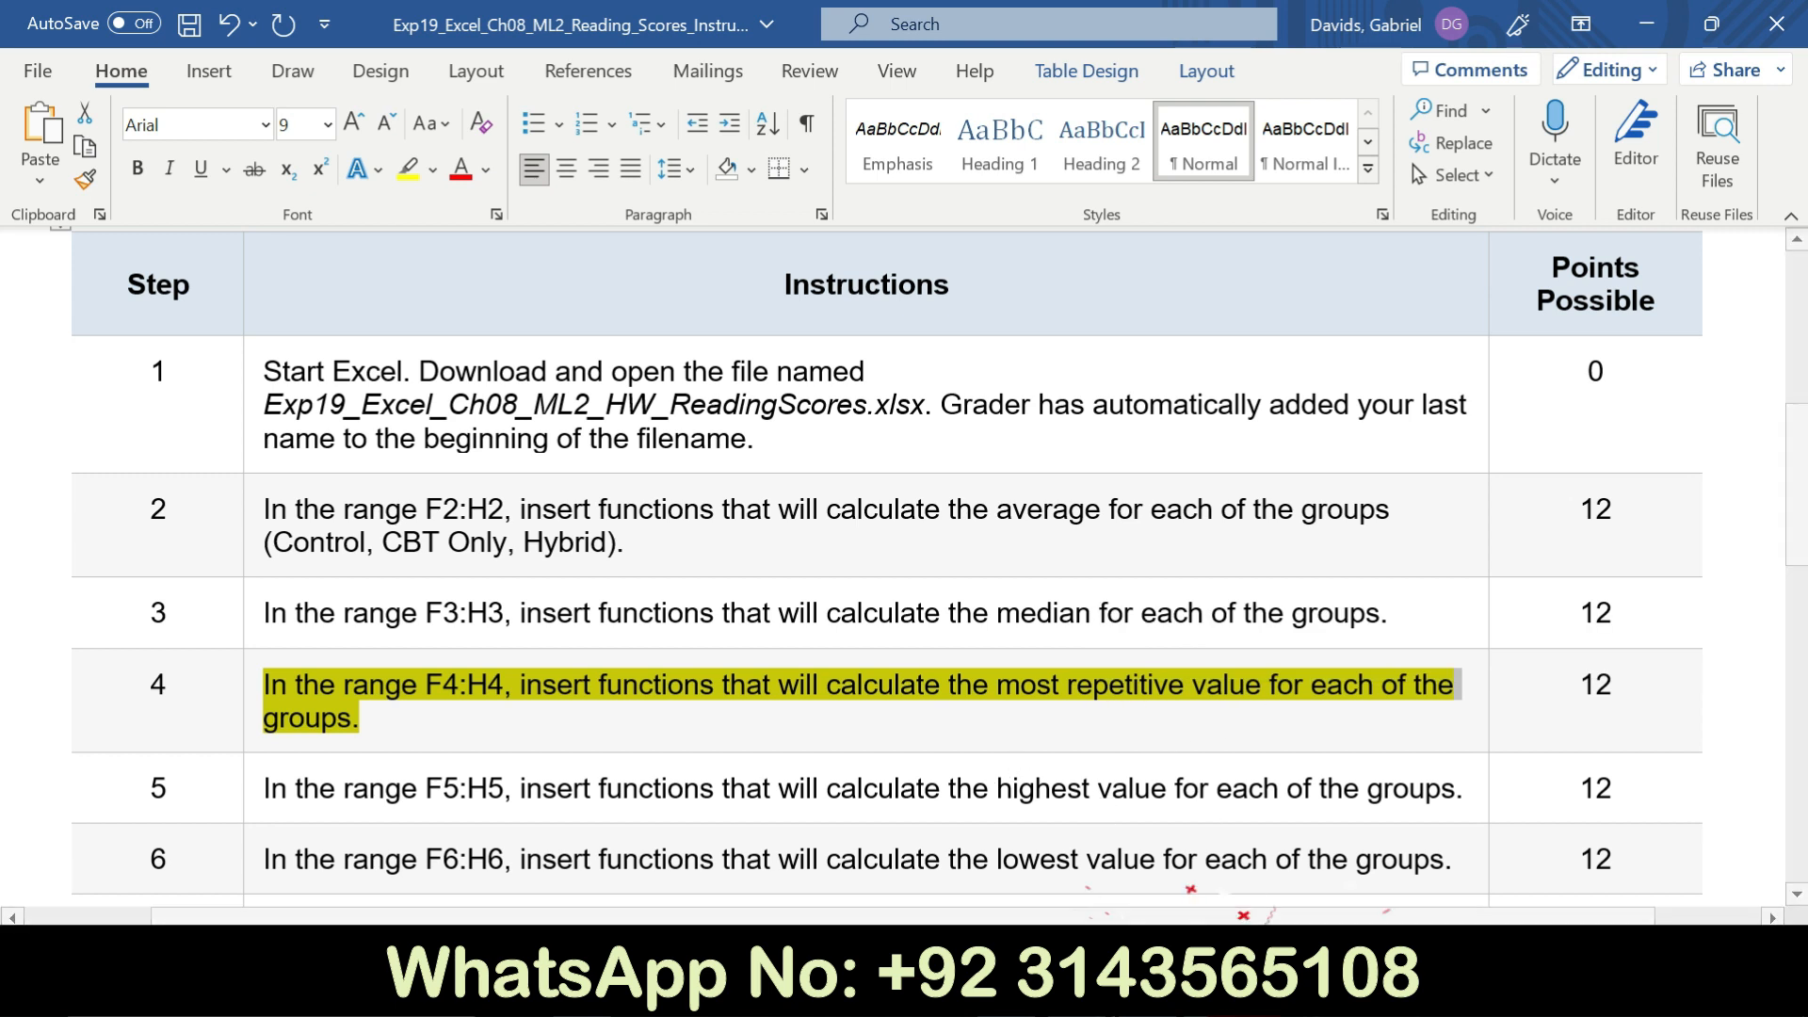
# Switch to the Excel workbook and calculate the Control group's mode in F4 with MODE over the column A scores
pyautogui.hotkey('alt', 'Tab')
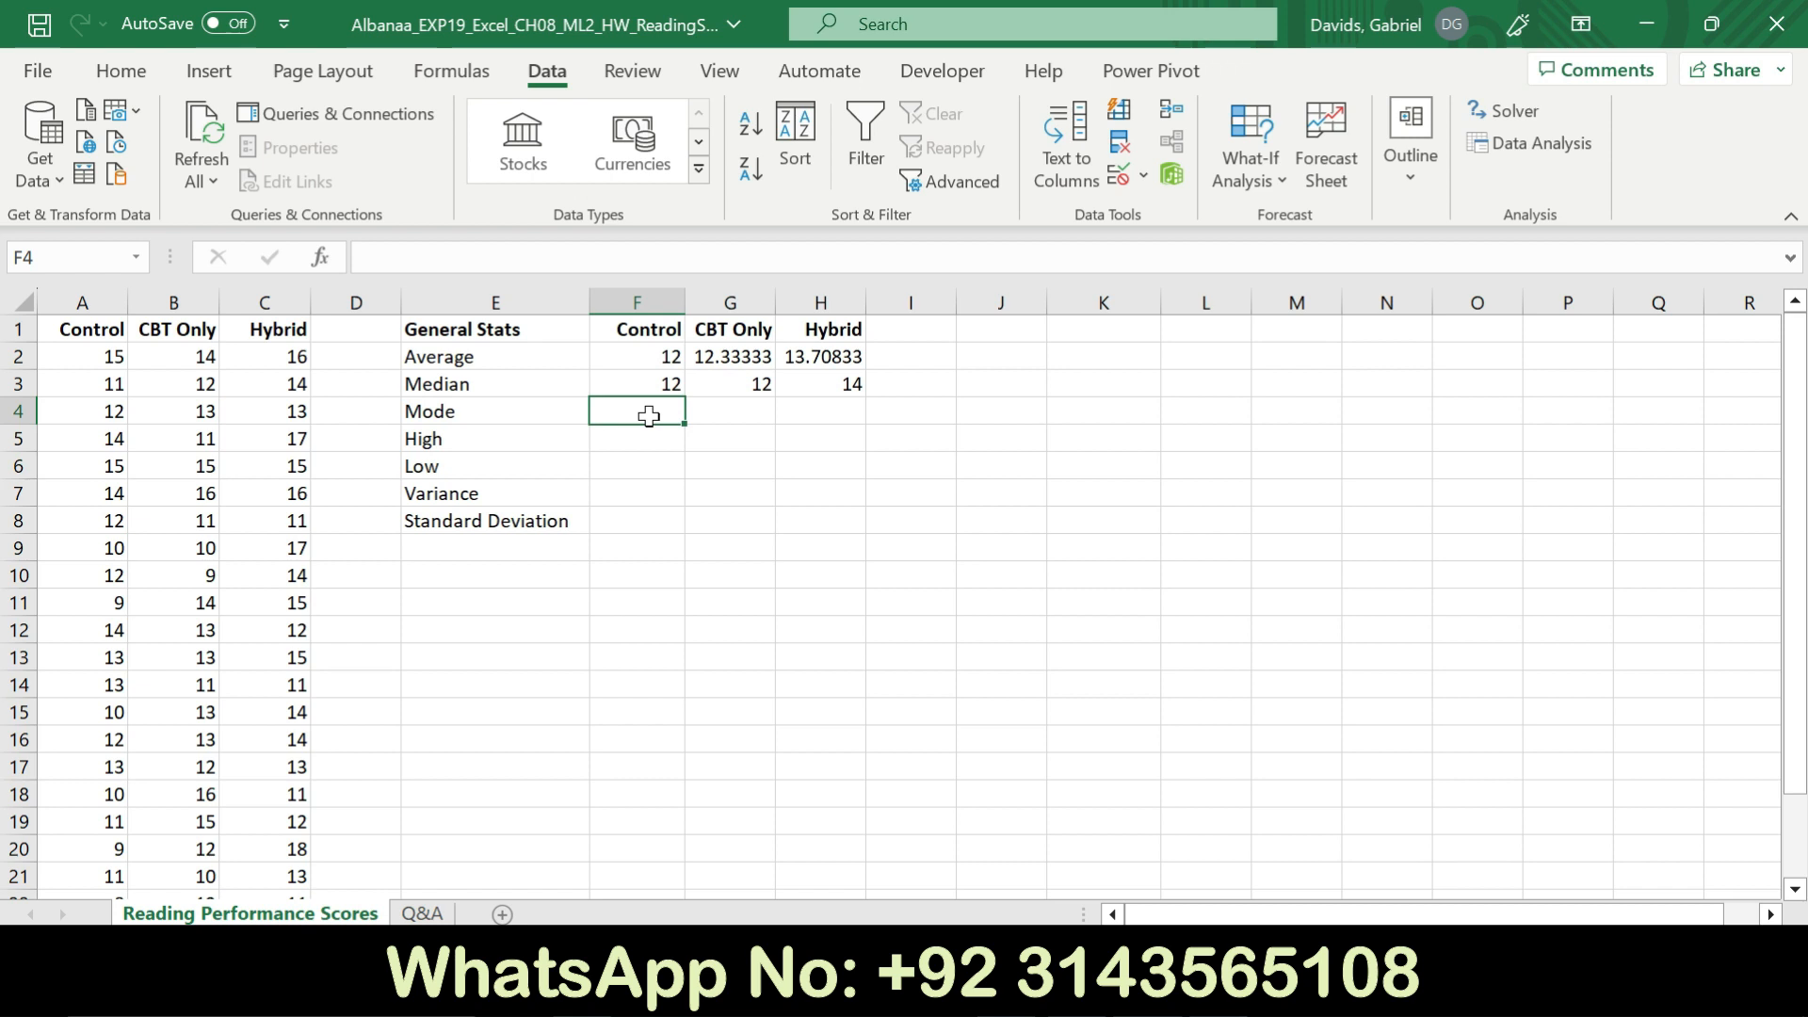
pyautogui.write('=mode')
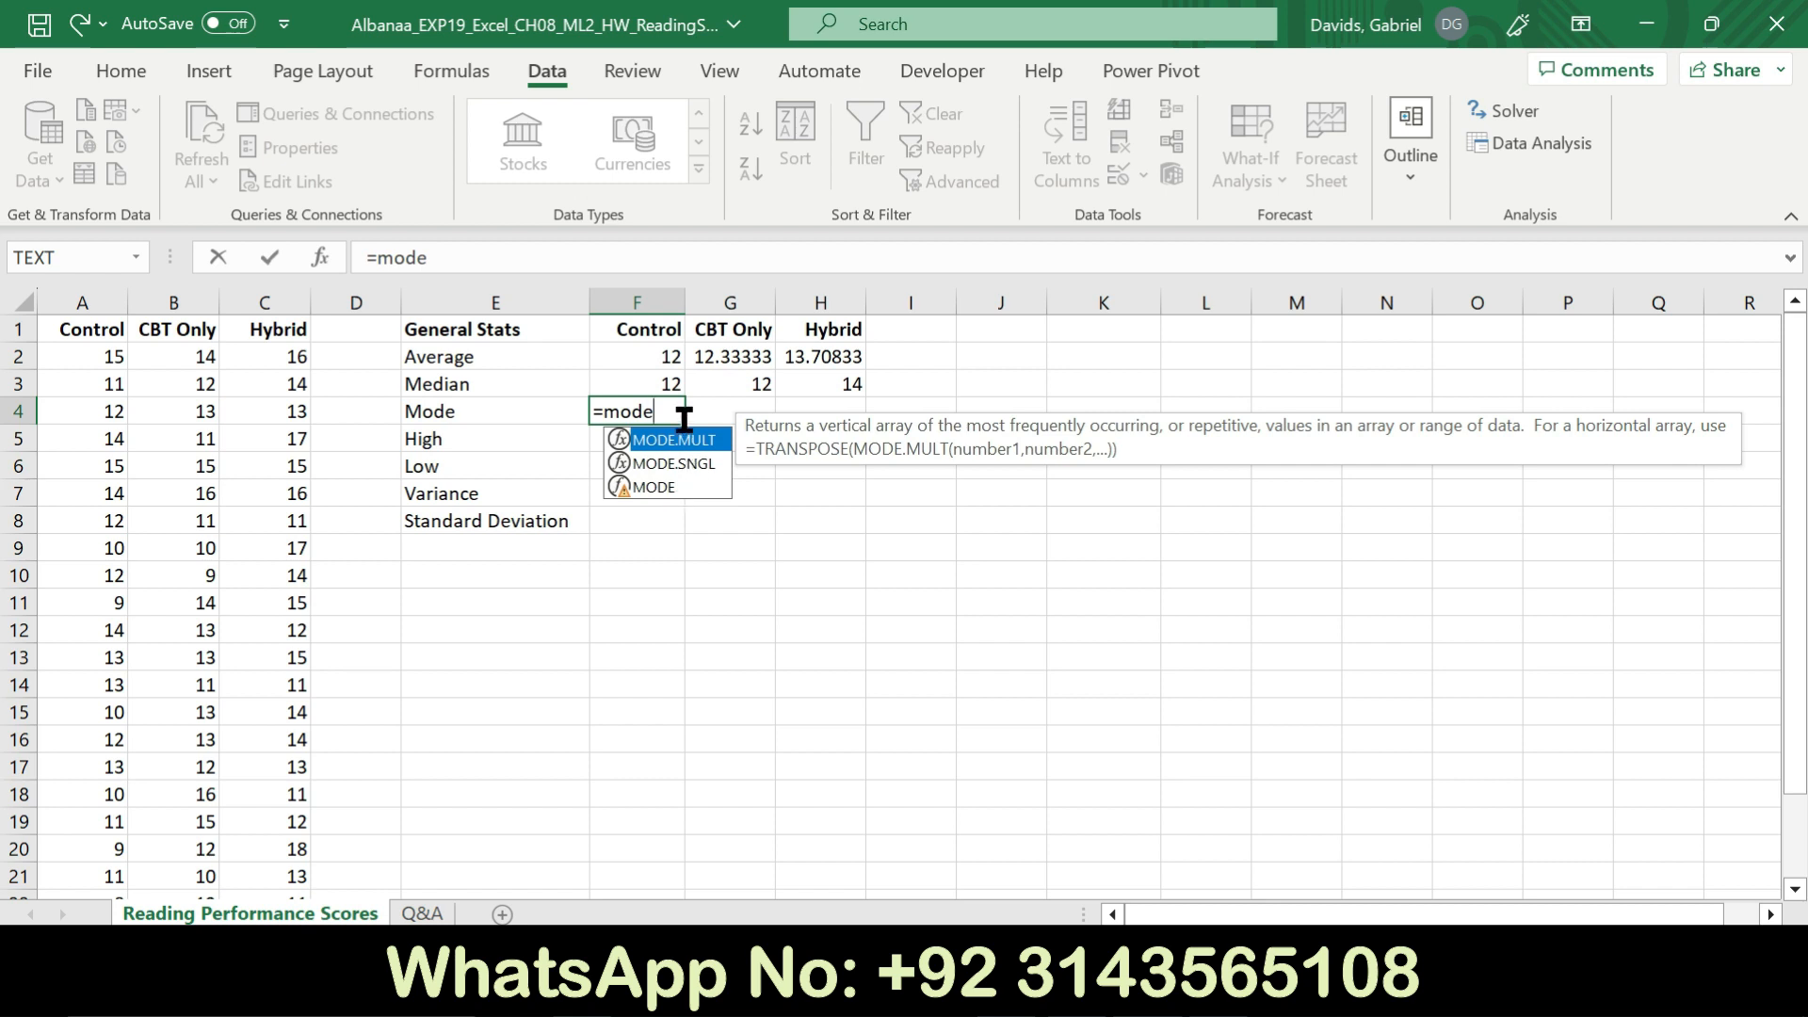
pyautogui.press('alt')
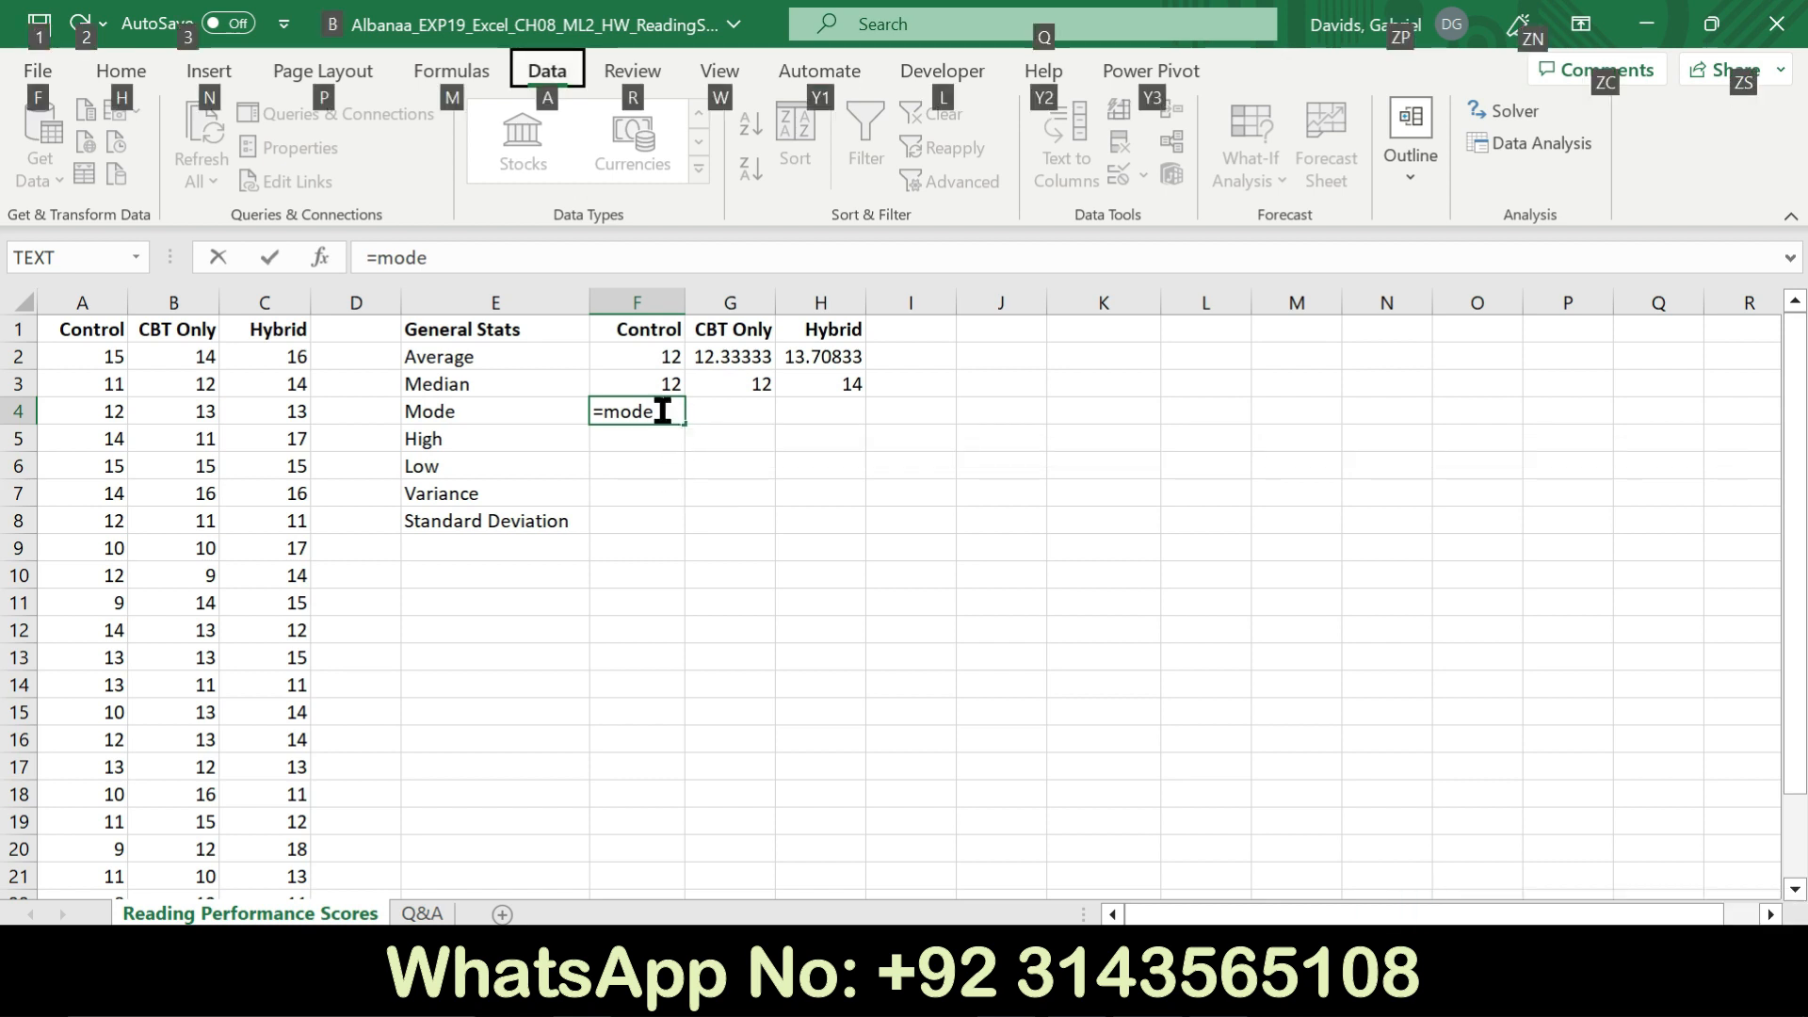
pyautogui.press('Escape')
pyautogui.press('BackSpace')
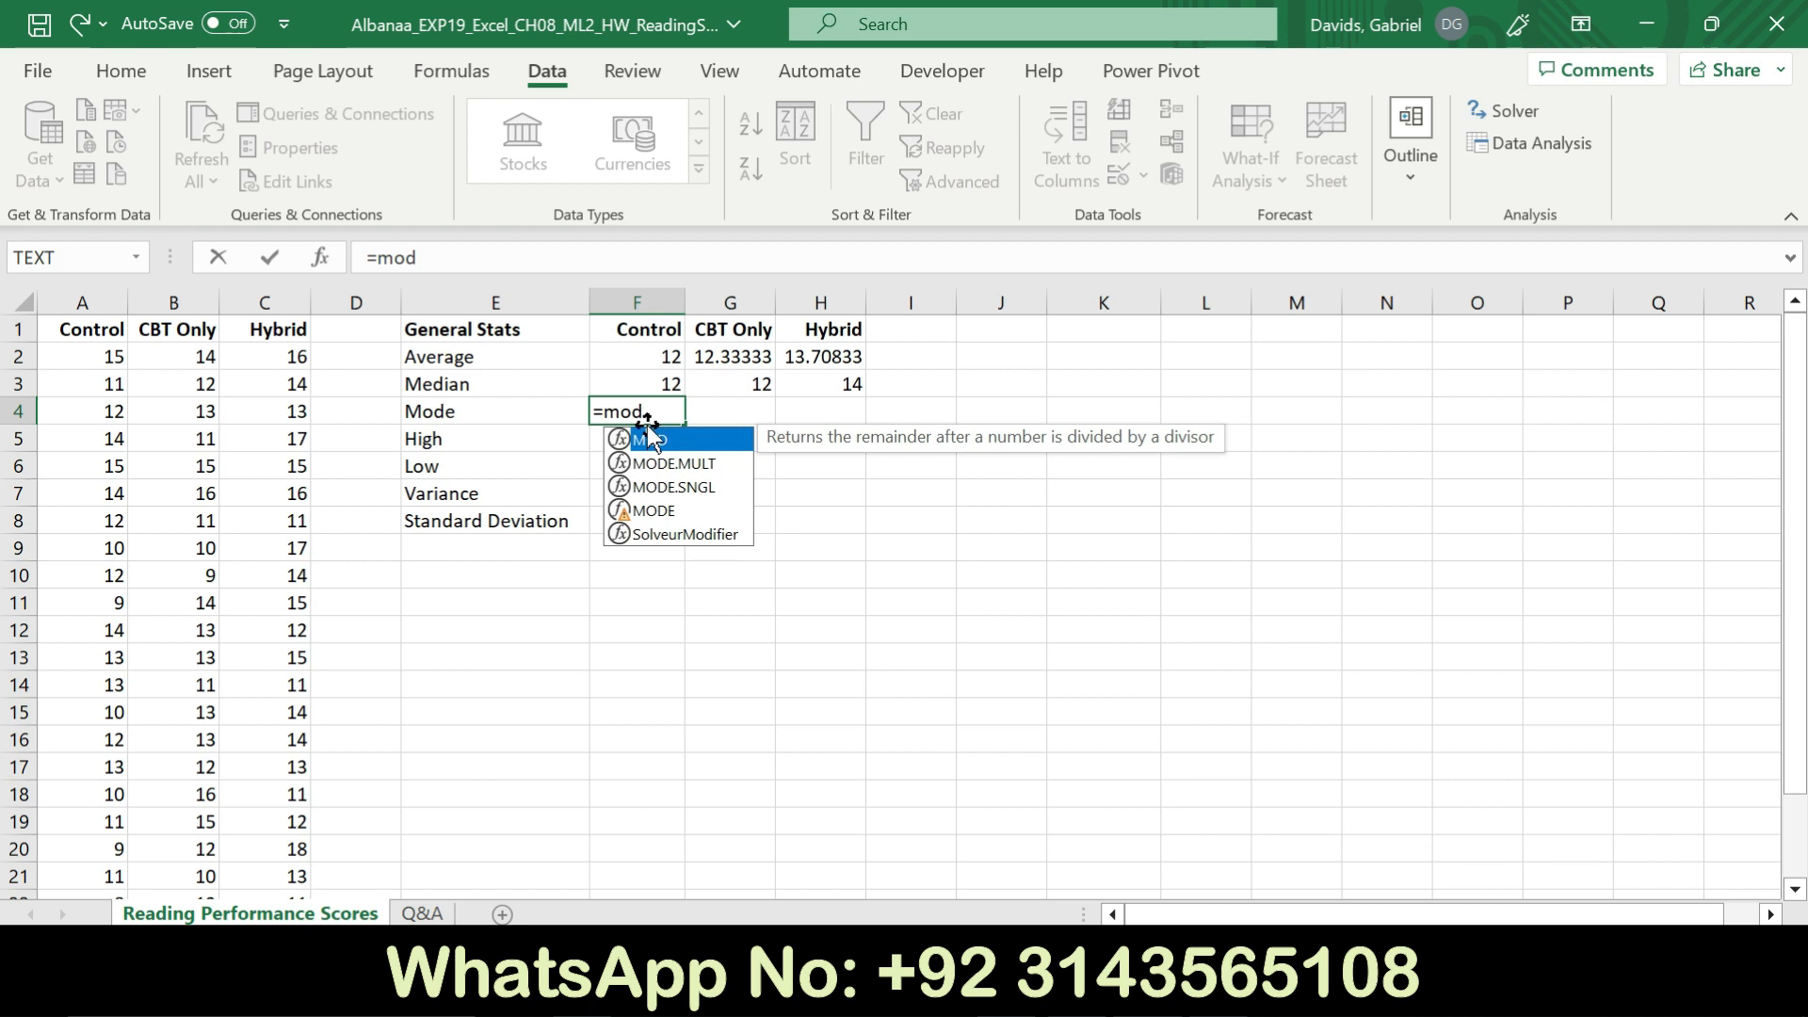
pyautogui.doubleClick(657, 509)
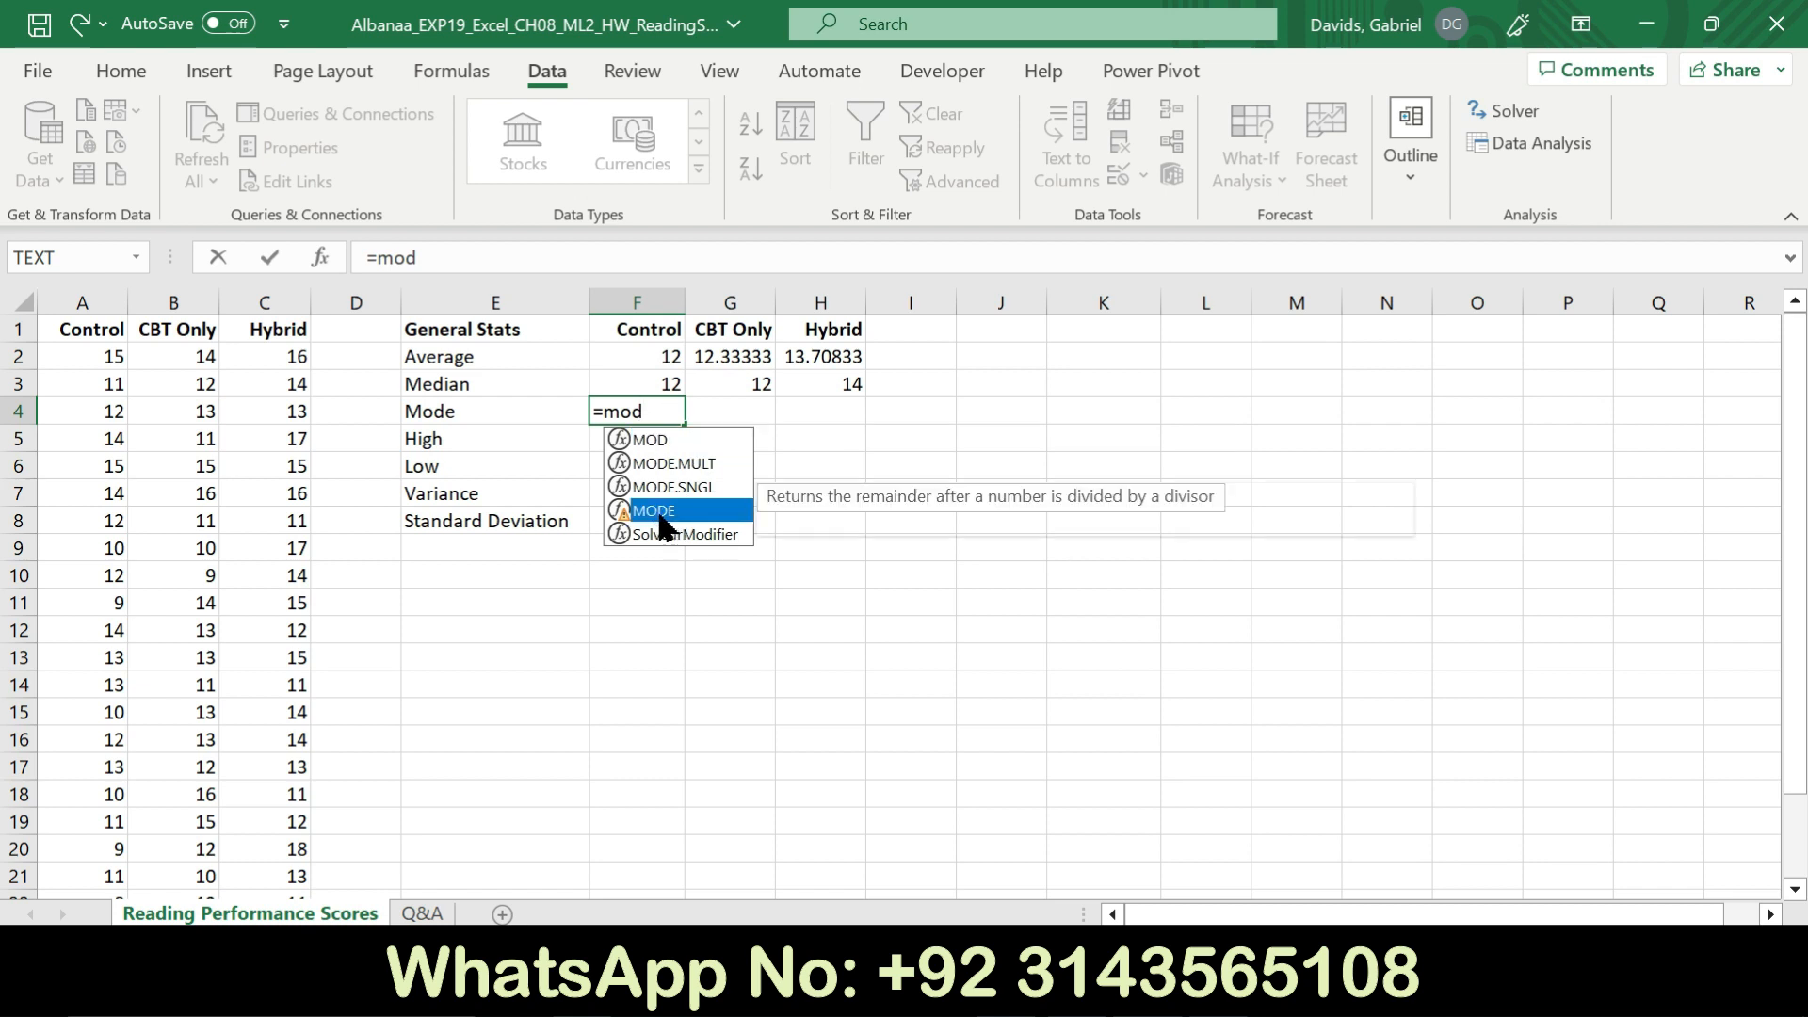
pyautogui.moveTo(103, 358); pyautogui.dragTo(84, 852)
pyautogui.press('Return')
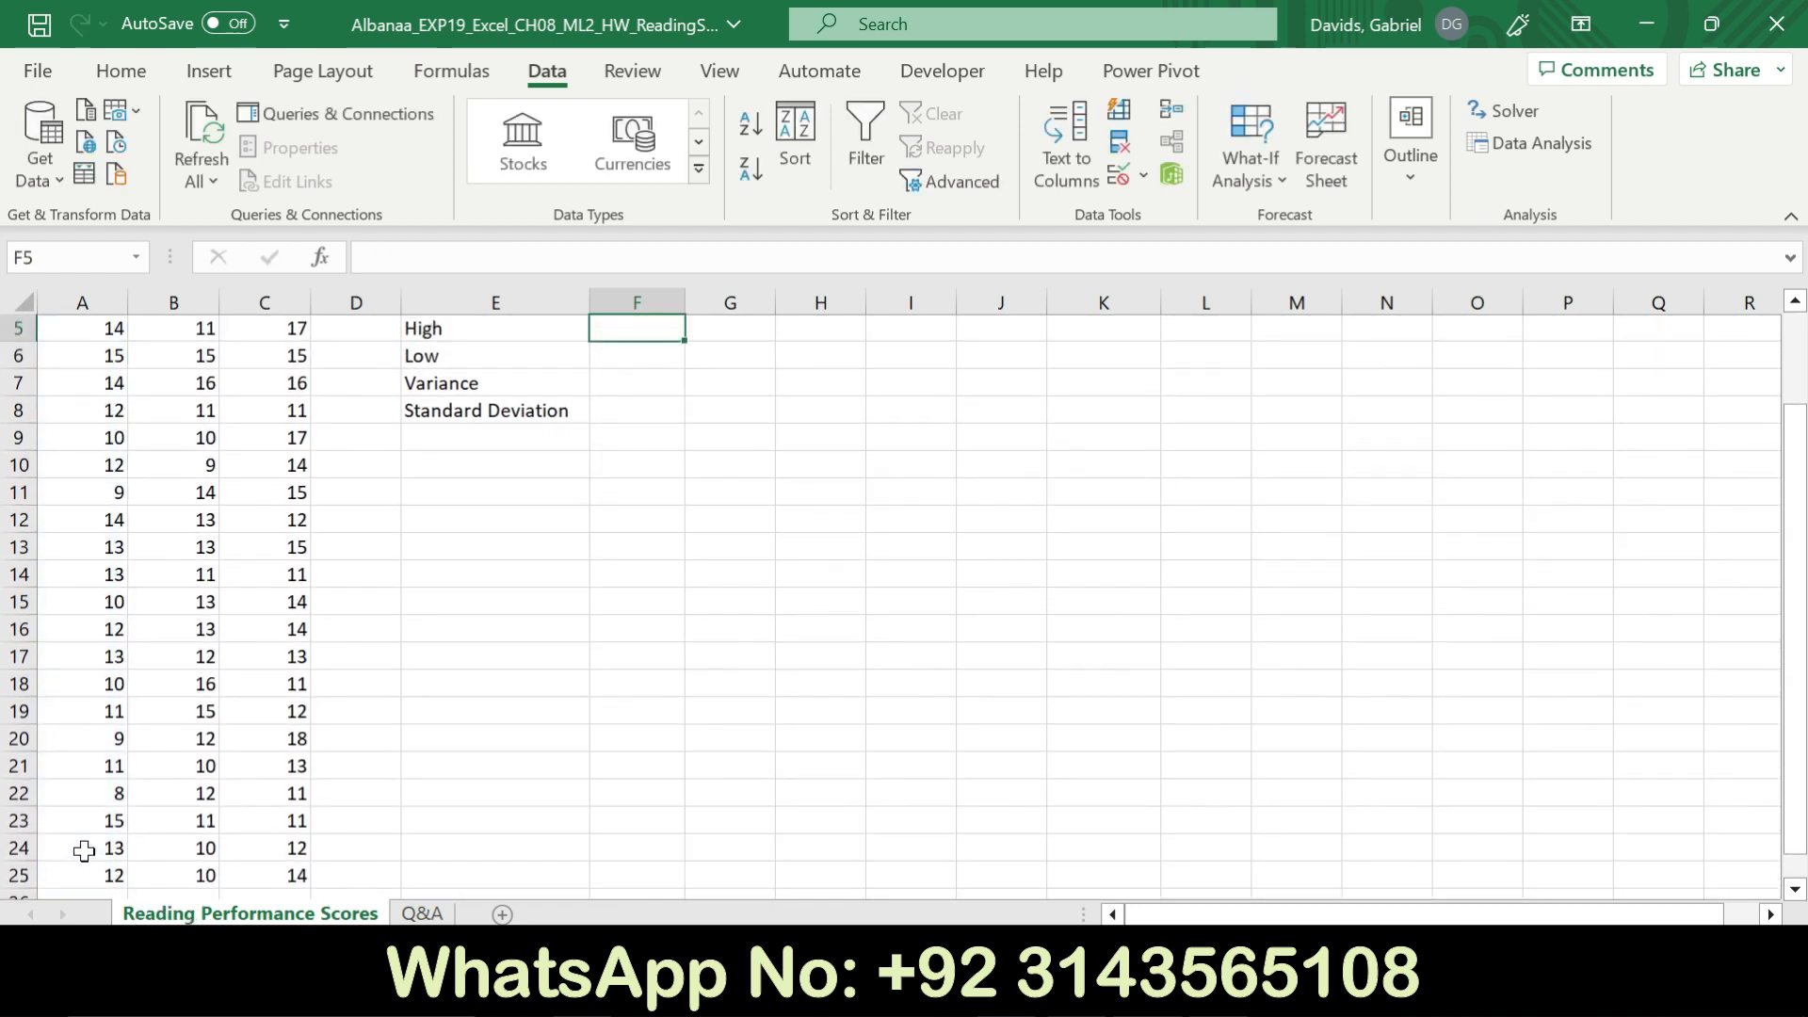
pyautogui.moveTo(1795, 637); pyautogui.dragTo(1792, 537)
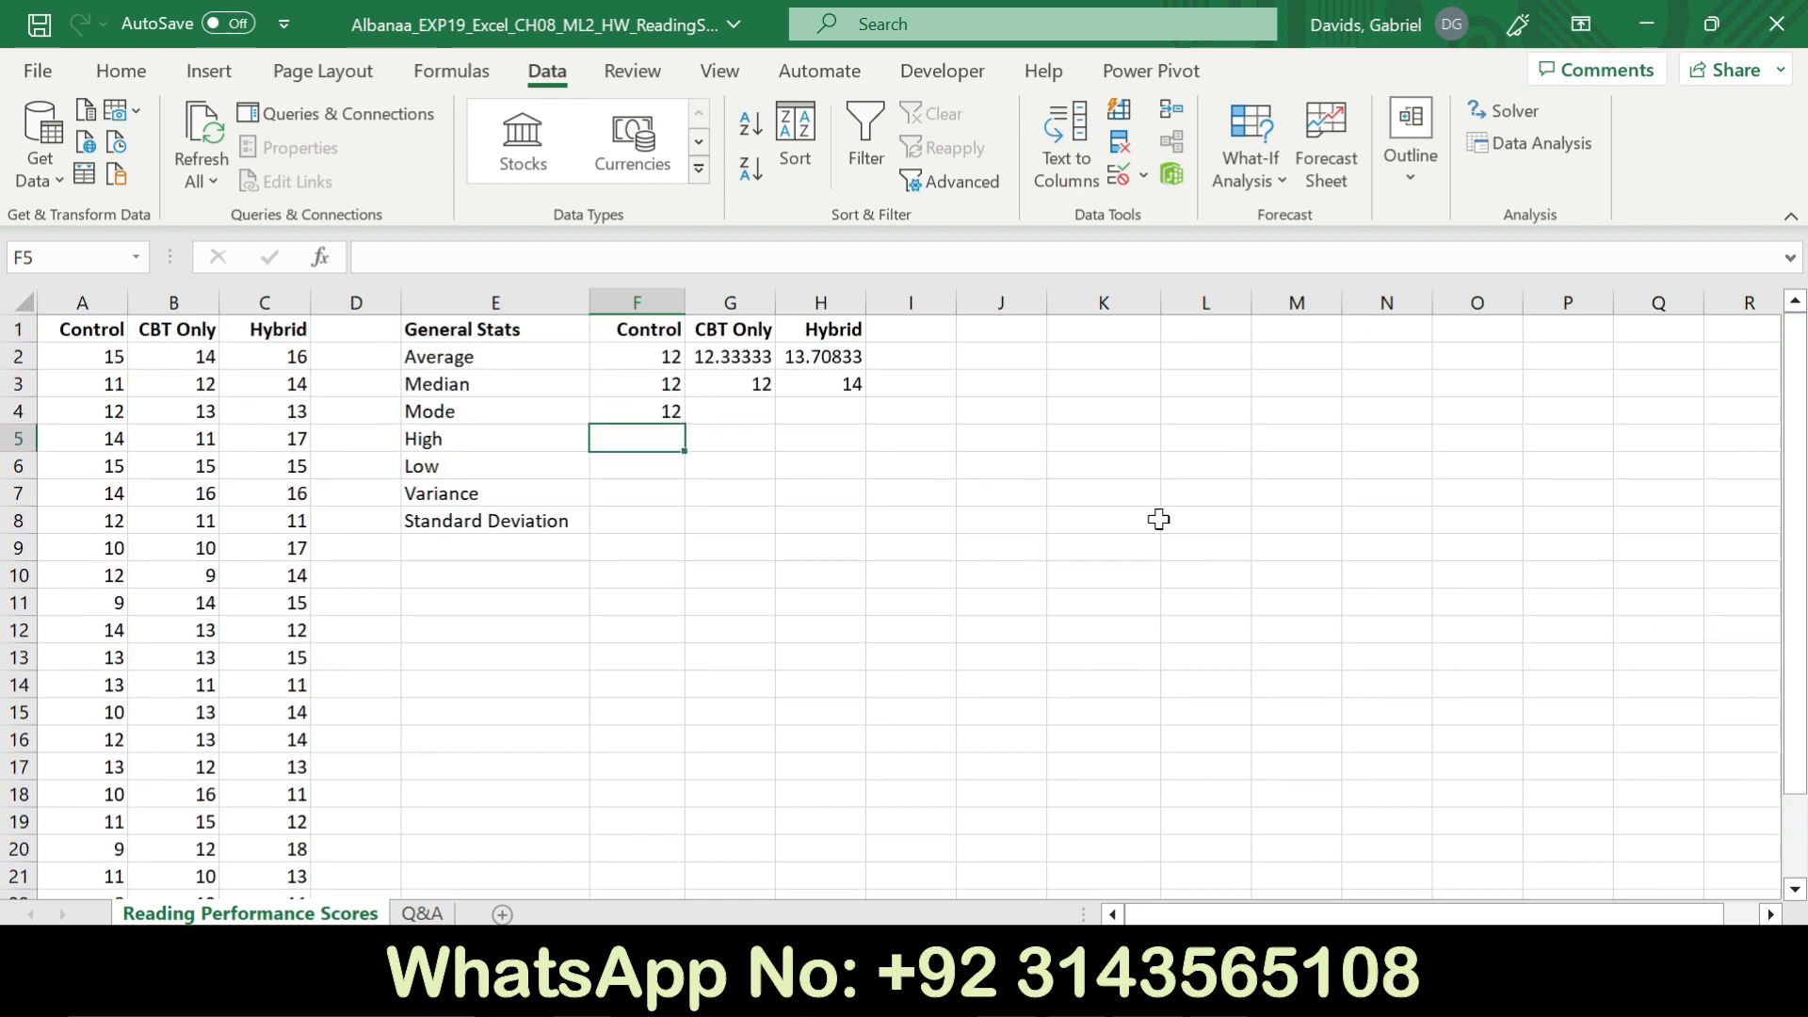
# Calculate the CBT Only group's mode in G4 with MODE over the column B scores
pyautogui.click(749, 413)
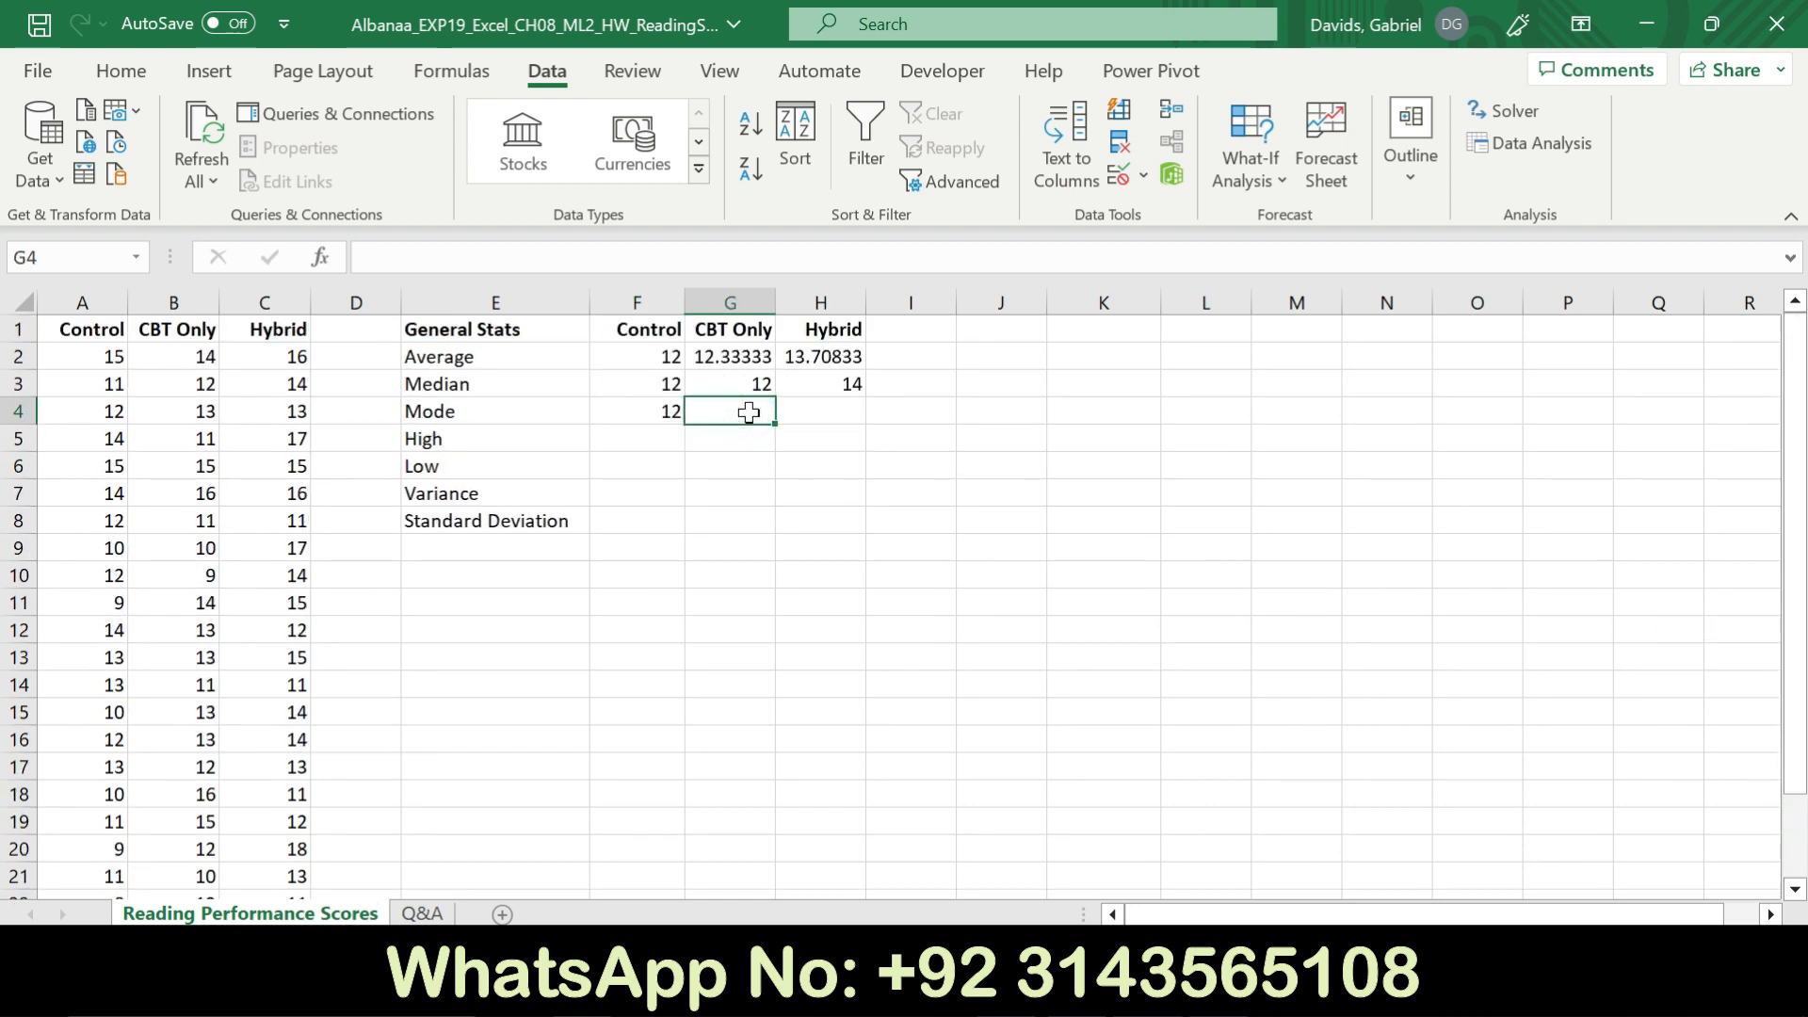
pyautogui.write('=')
pyautogui.write('mode')
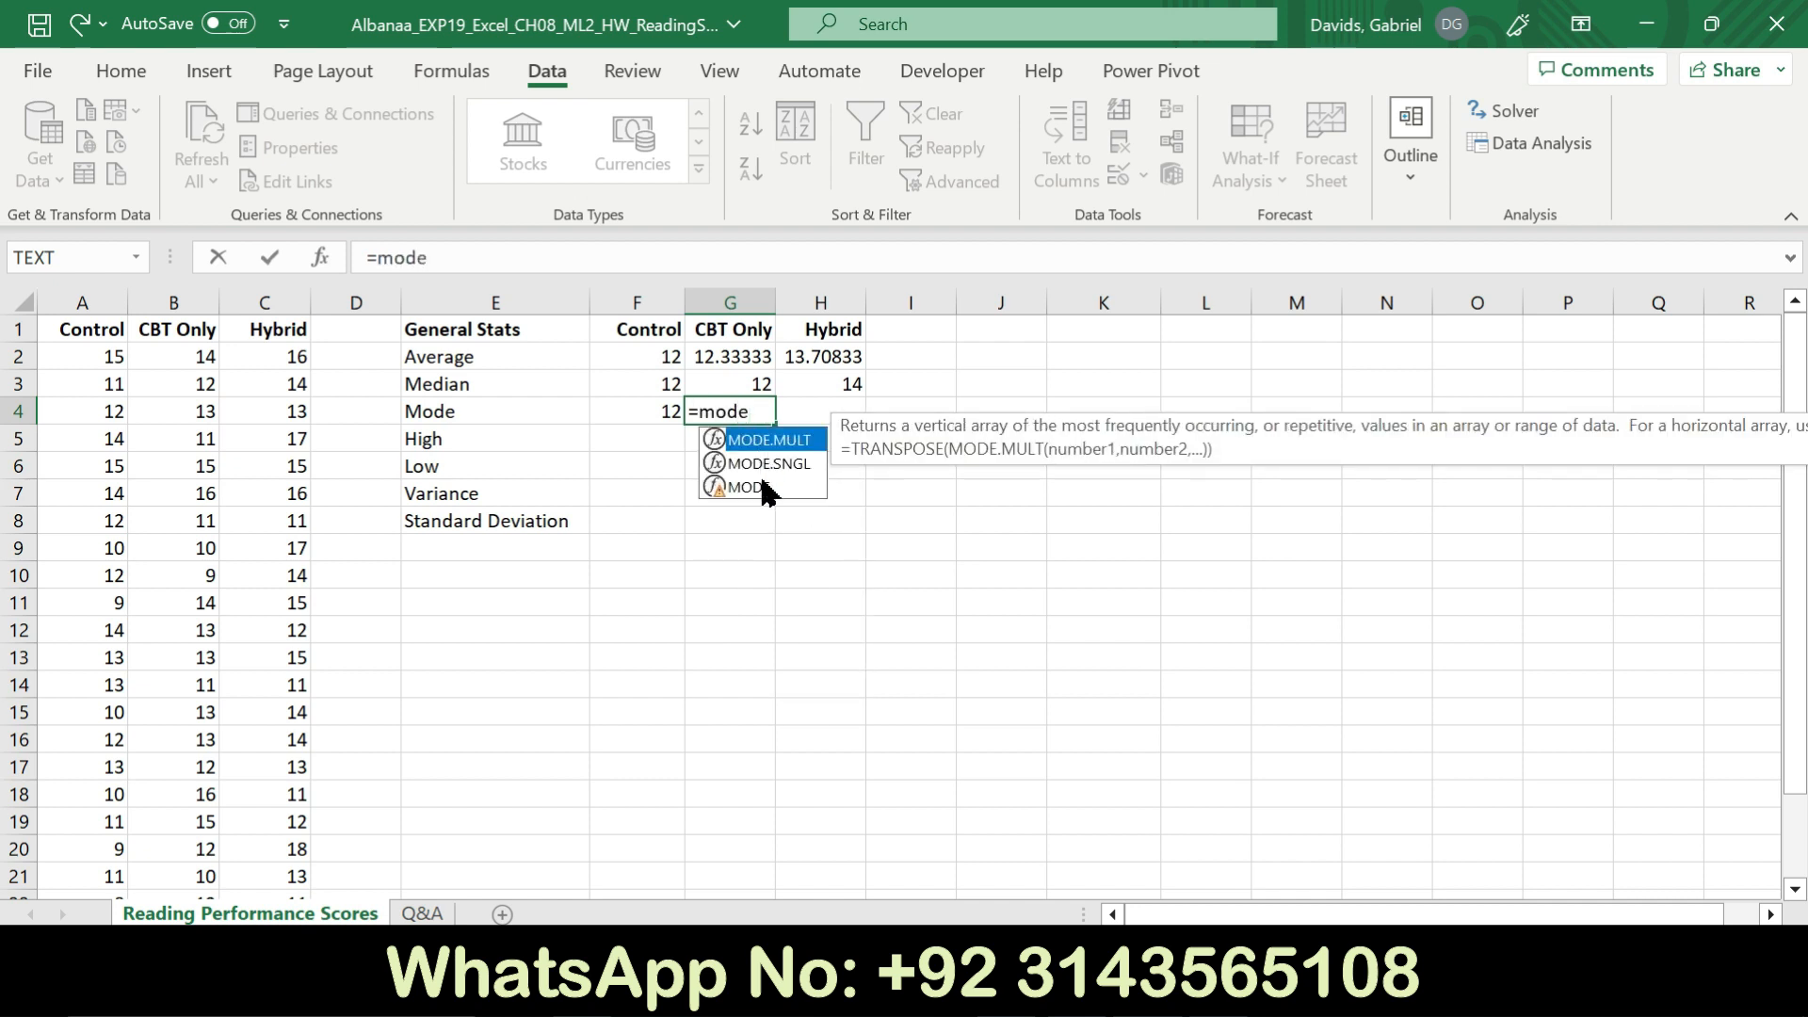
pyautogui.doubleClick(761, 485)
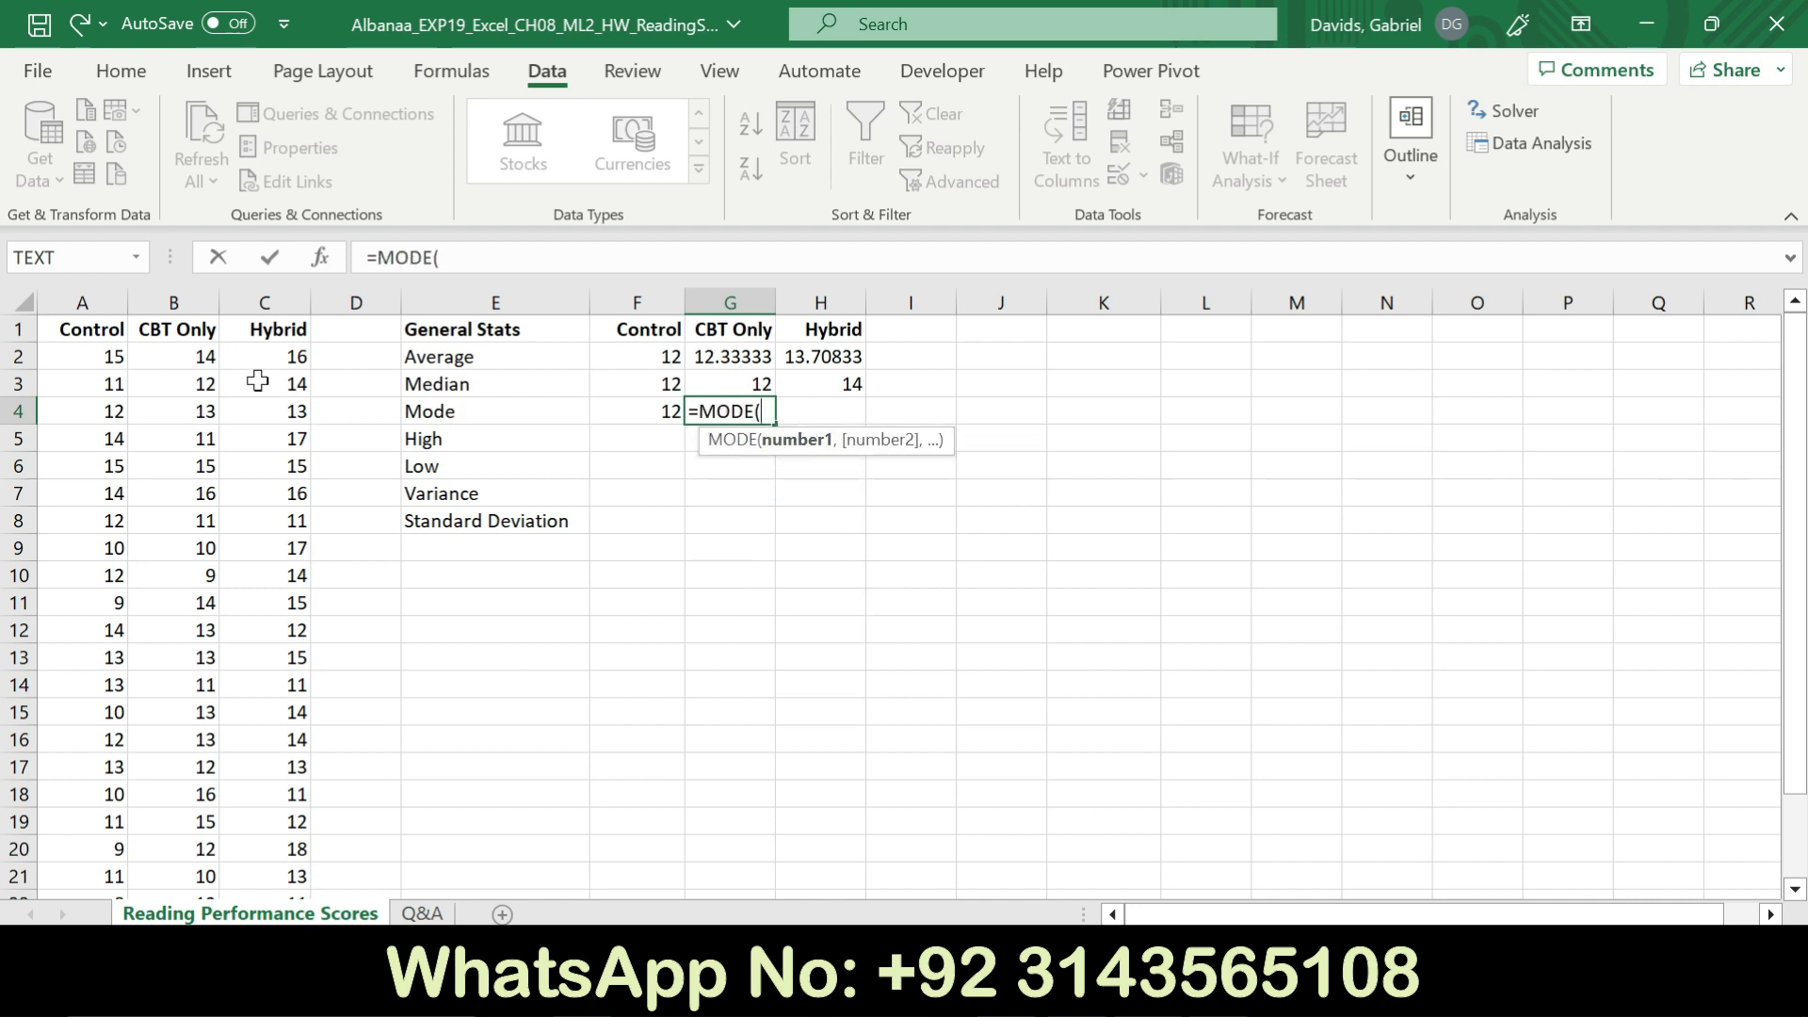
pyautogui.moveTo(208, 360); pyautogui.dragTo(203, 818)
pyautogui.write(')')
pyautogui.press('Return')
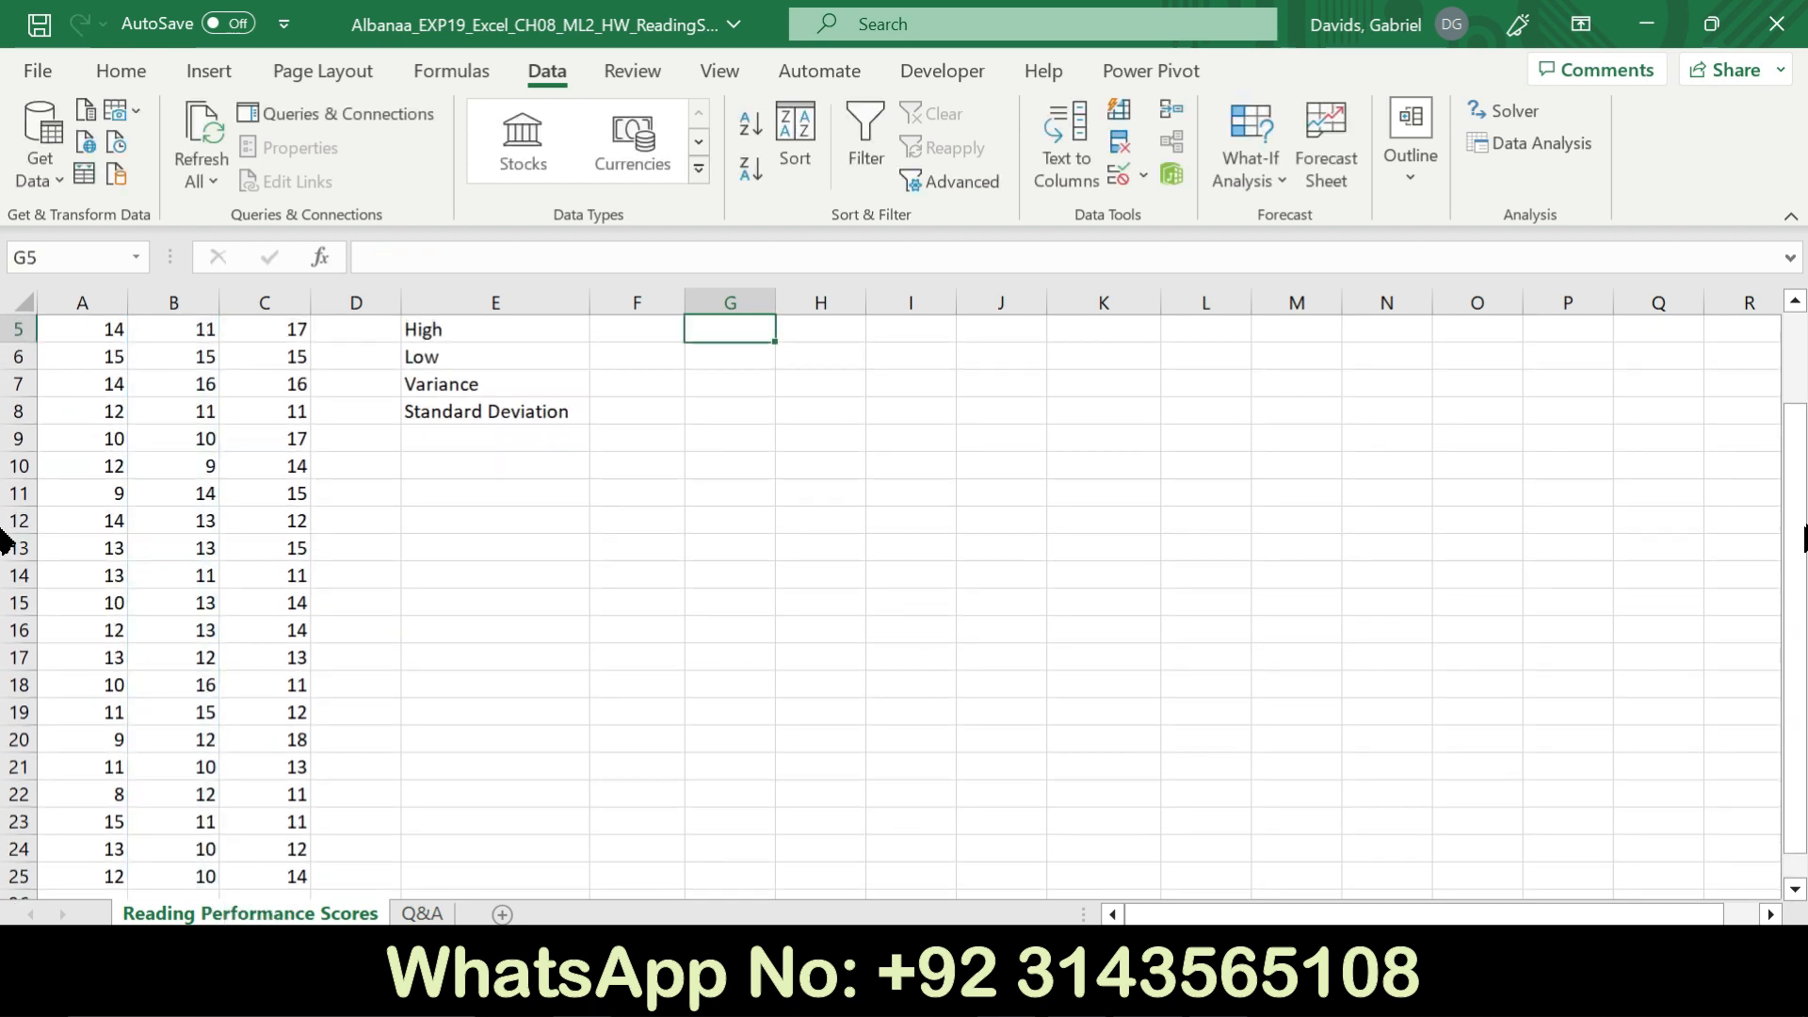
pyautogui.scroll(2, 7, 527)
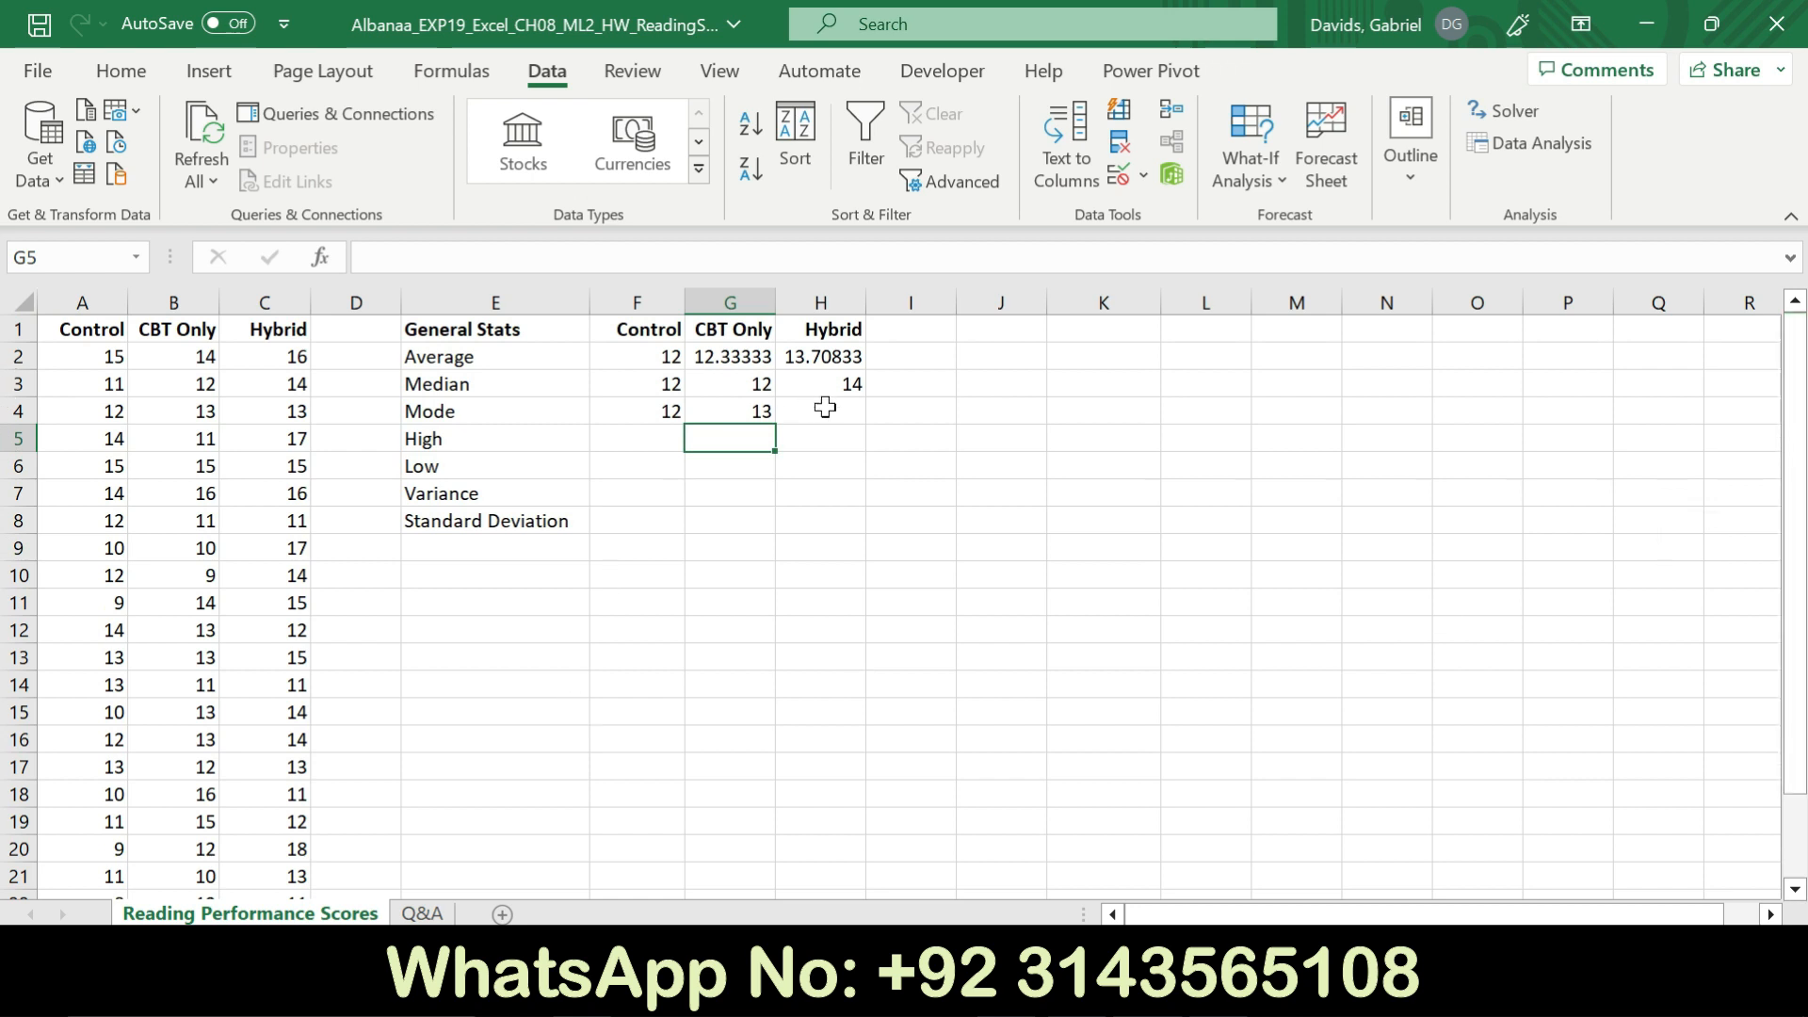
# Calculate the Hybrid group's mode in H4 with MODE over the column C scores
pyautogui.click(853, 425)
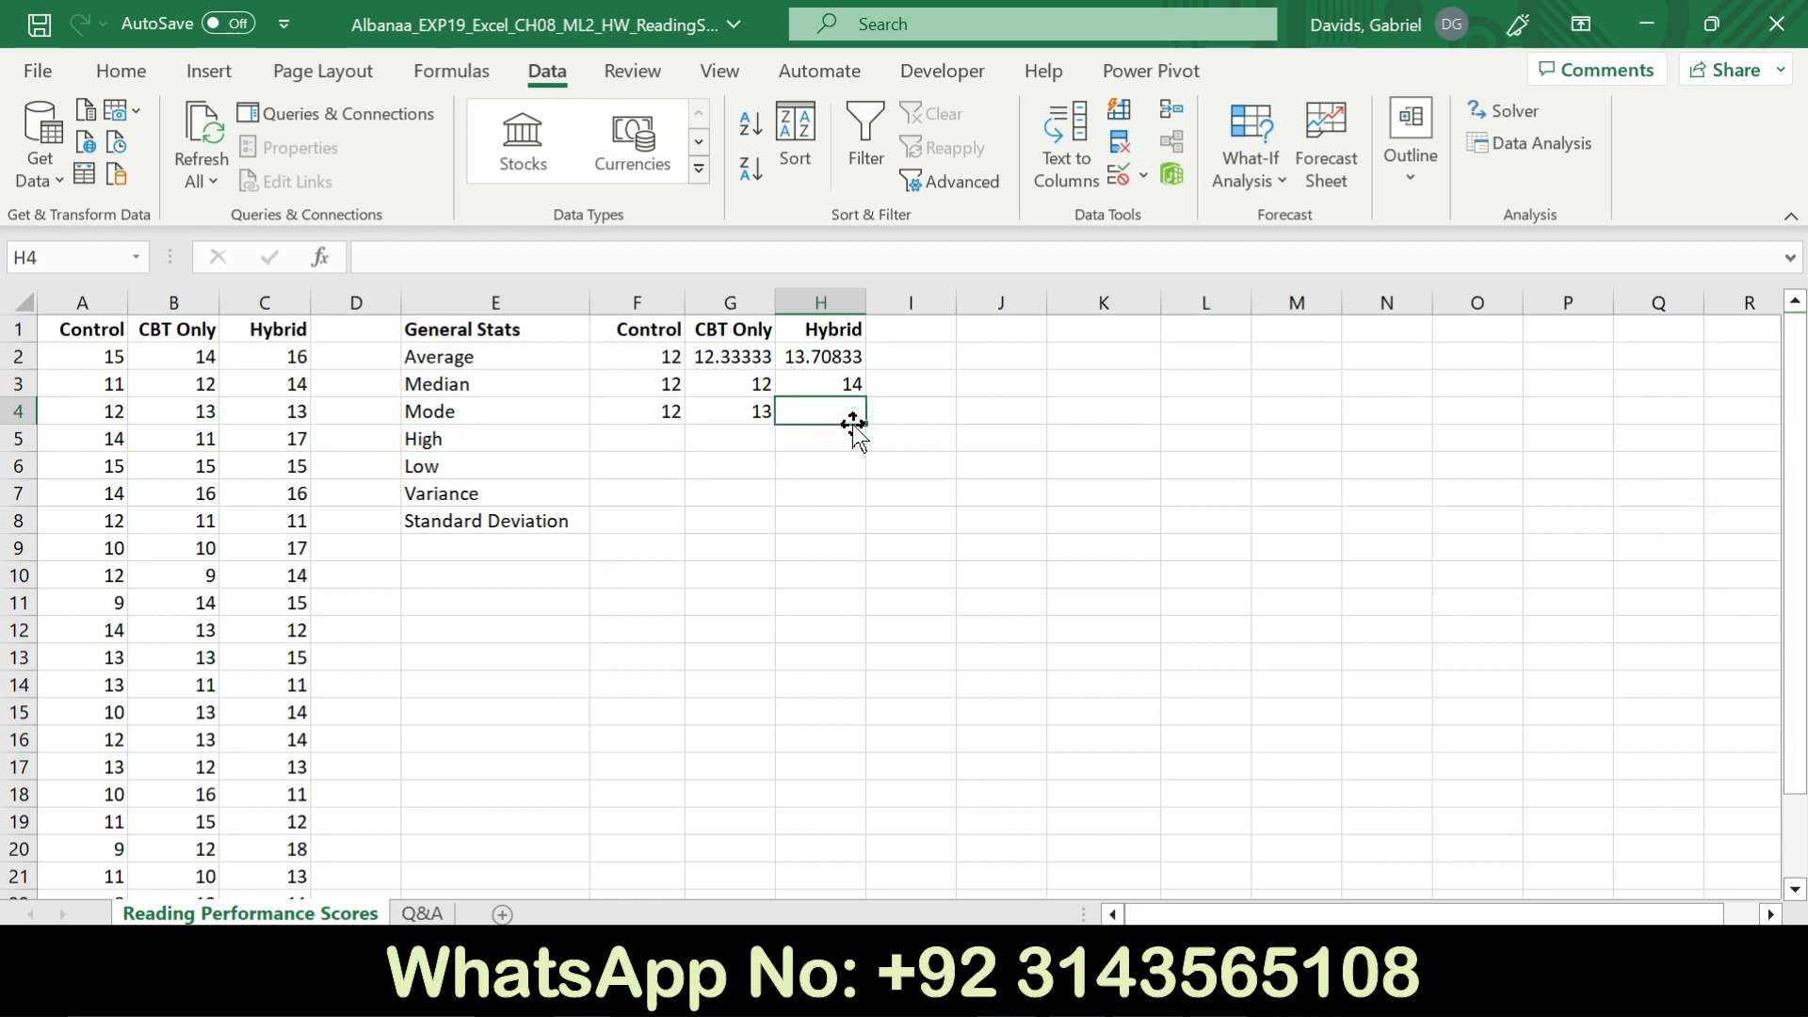
pyautogui.write('=mode')
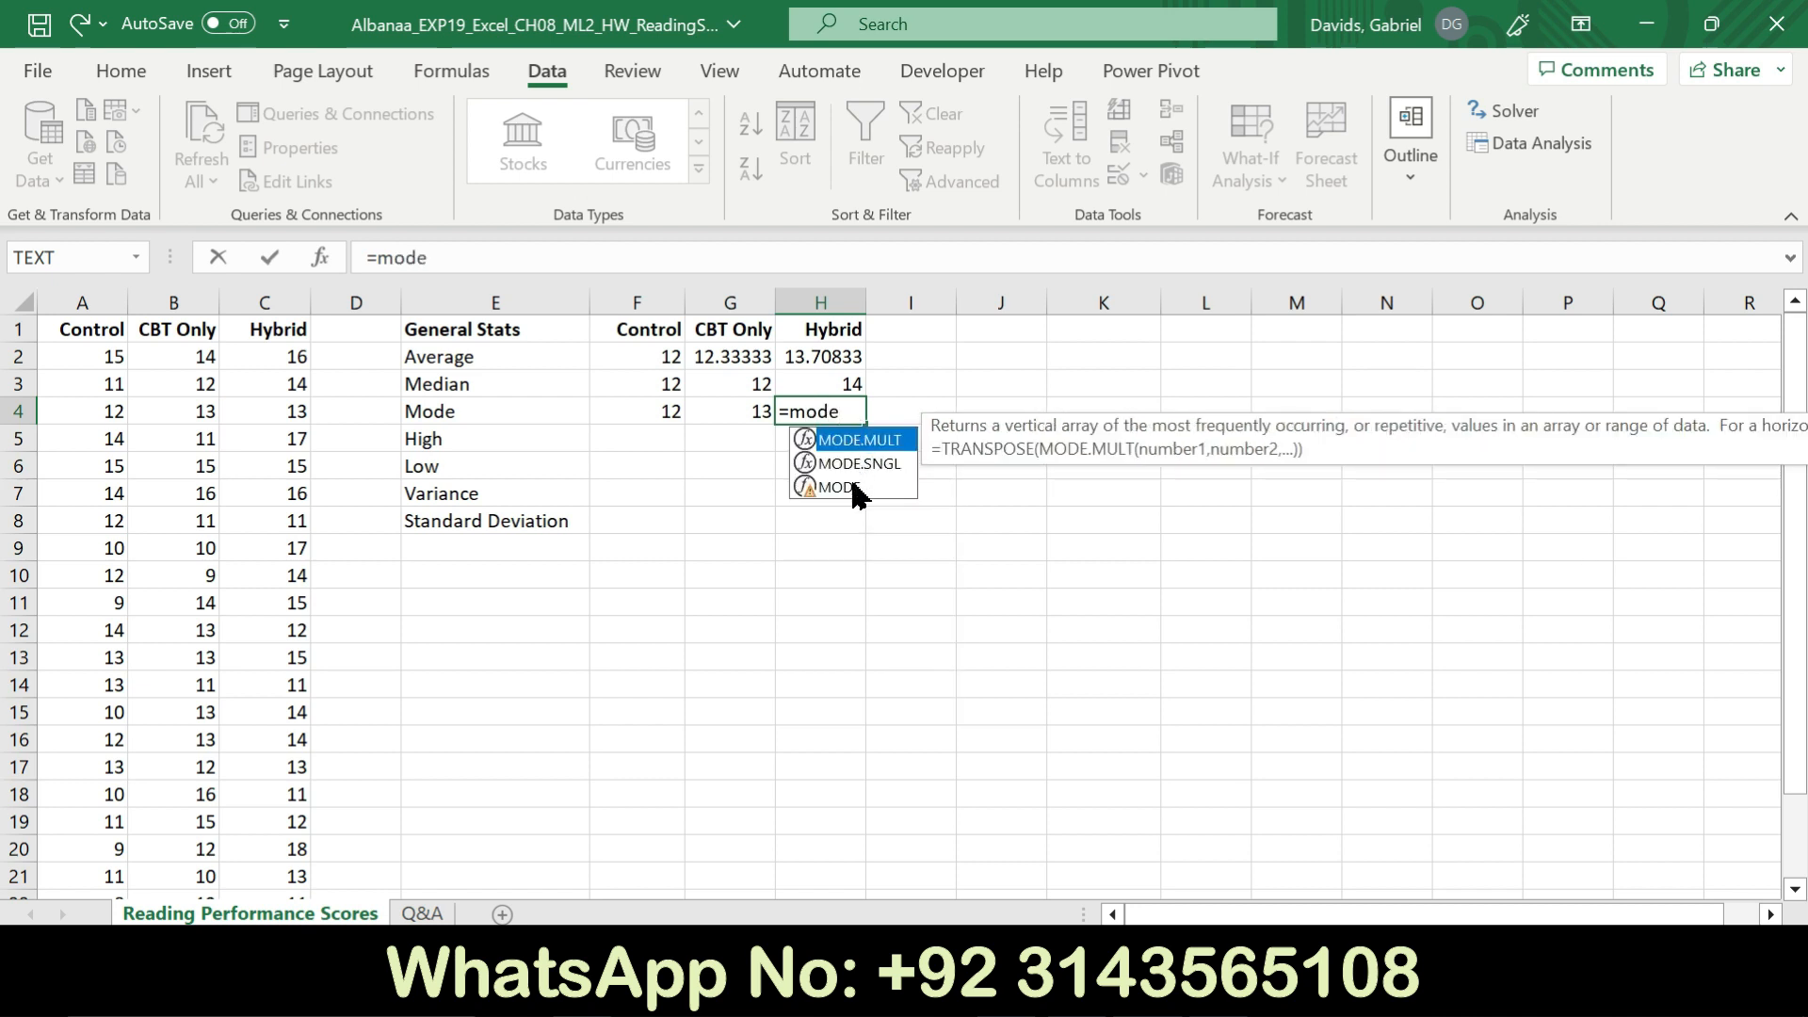
pyautogui.doubleClick(853, 486)
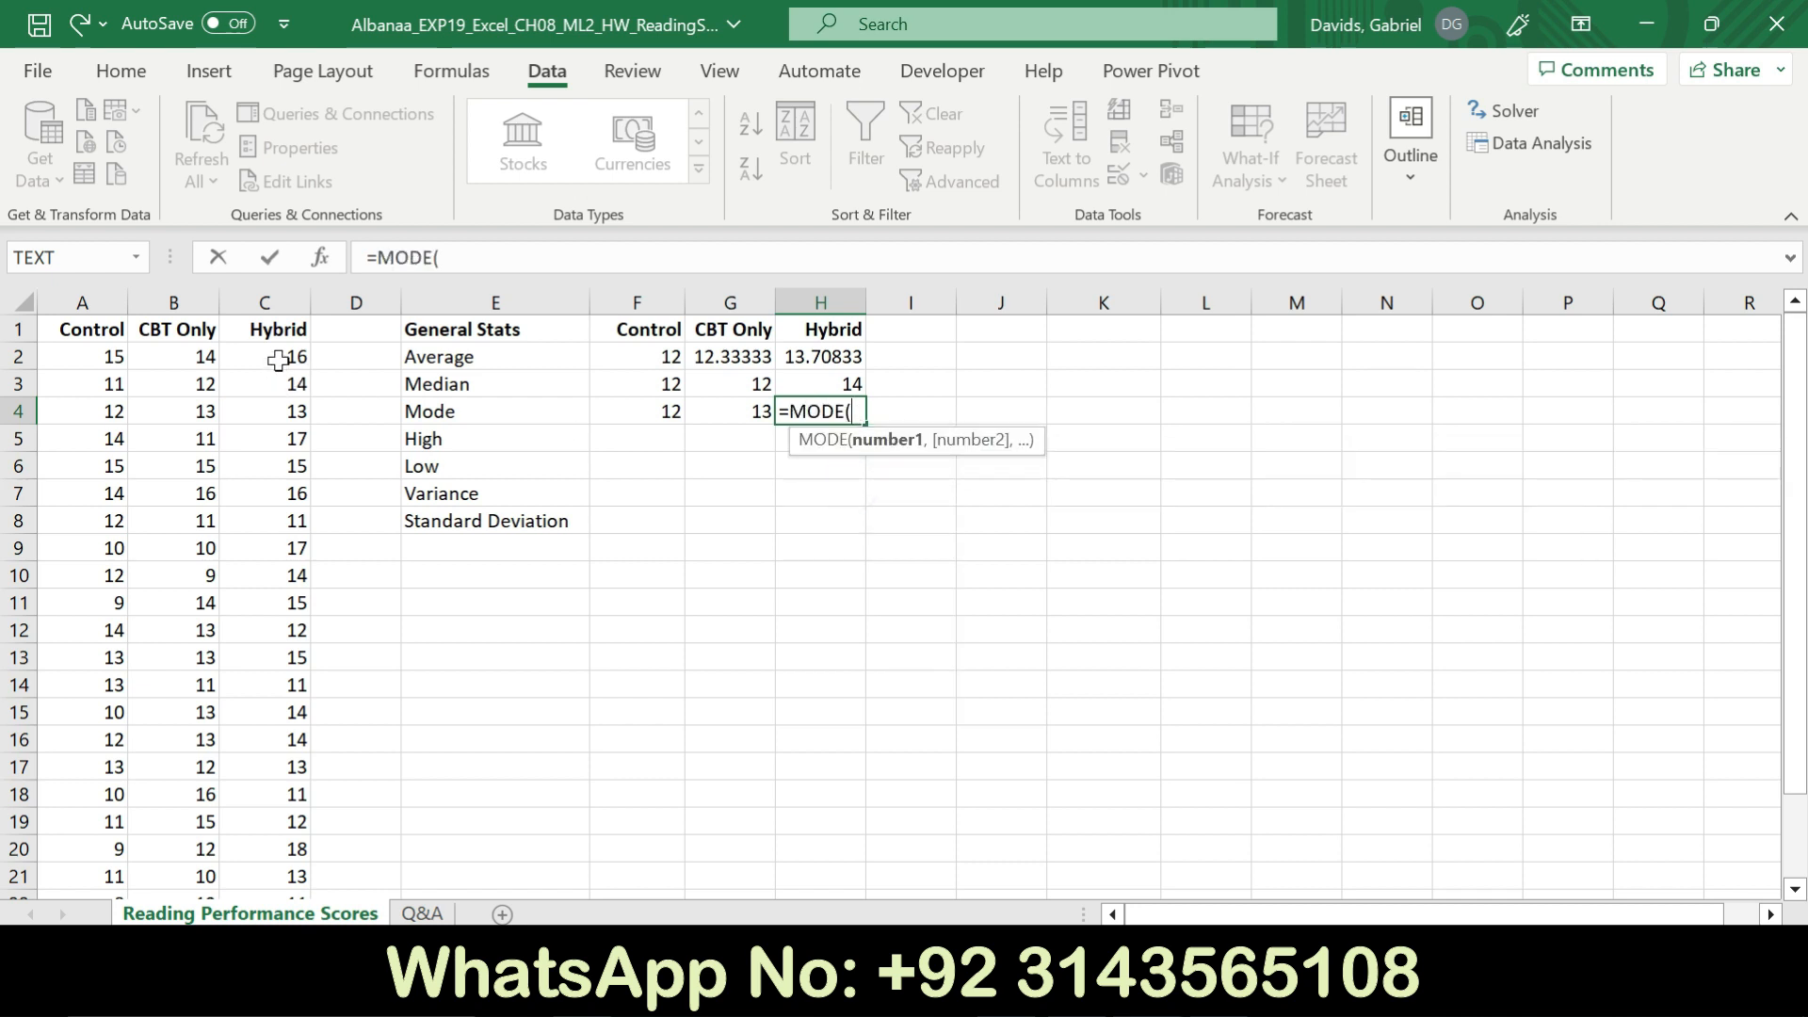
pyautogui.moveTo(278, 352); pyautogui.dragTo(304, 845)
pyautogui.press('Return')
pyautogui.moveTo(1794, 509); pyautogui.dragTo(1802, 417)
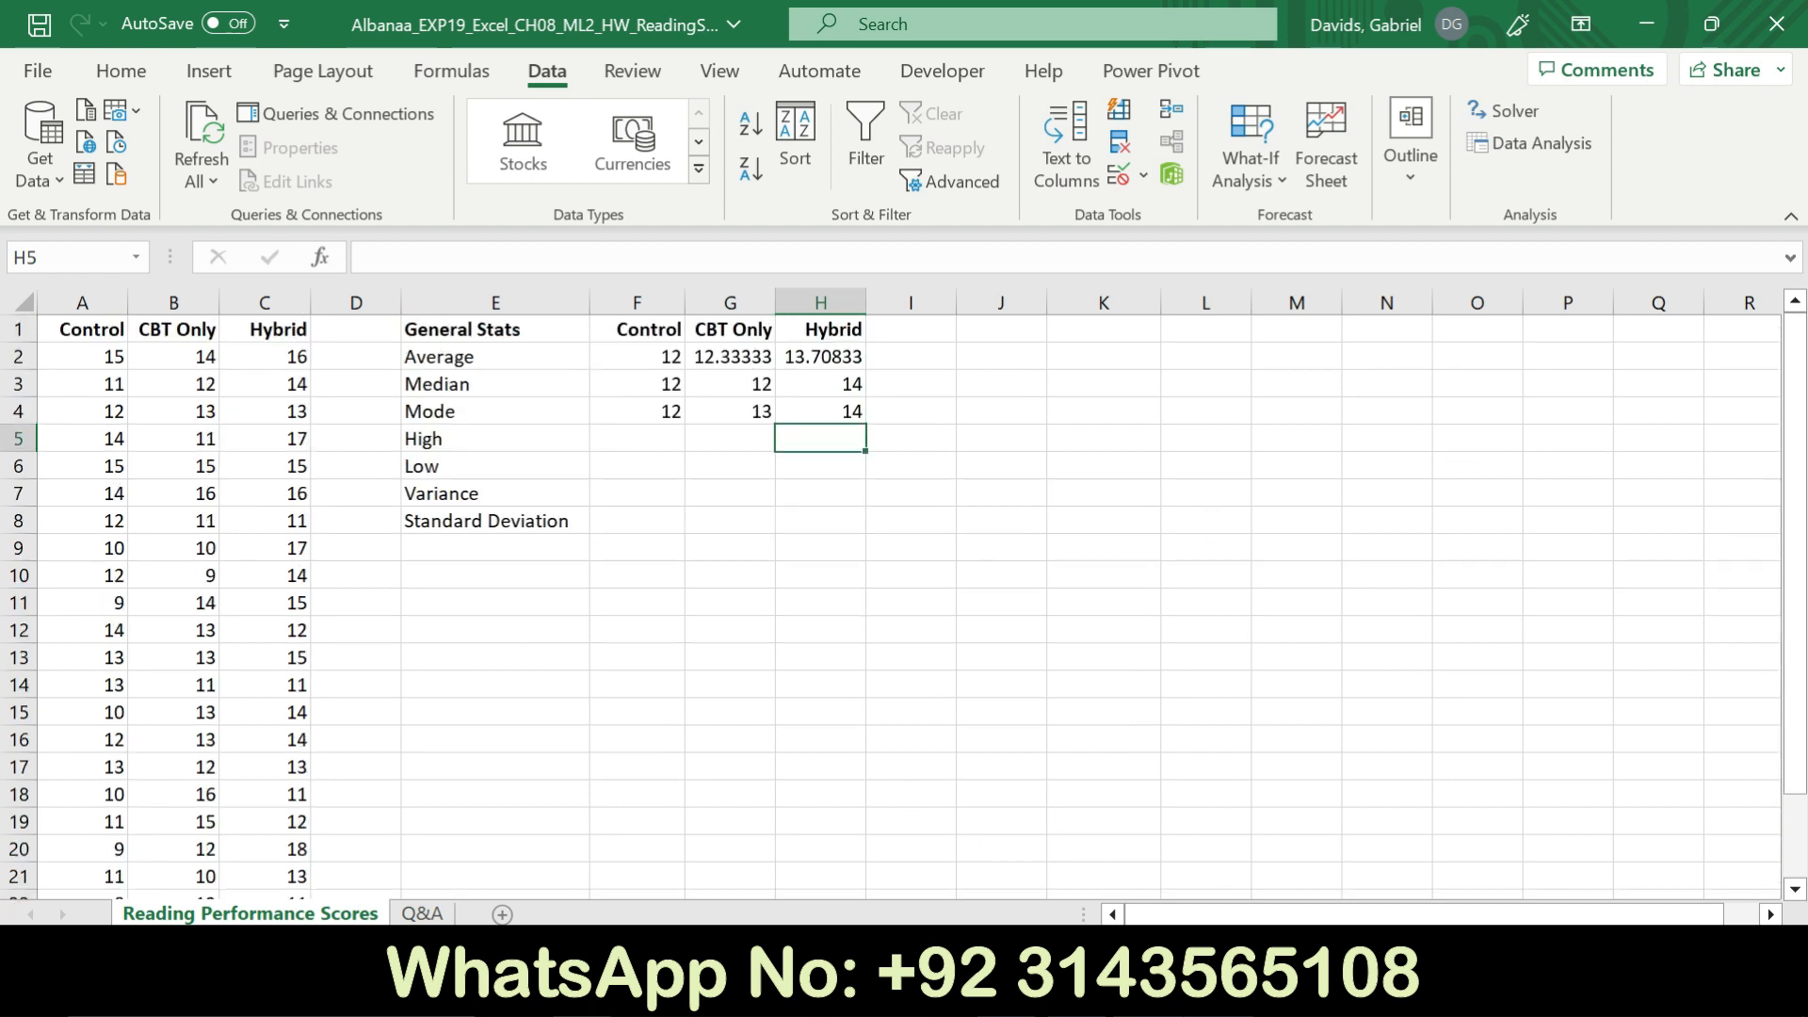
# Switch to the Word instructions and move the yellow highlight from the step 4 text to the step 5 text
pyautogui.hotkey('alt', 'Tab')
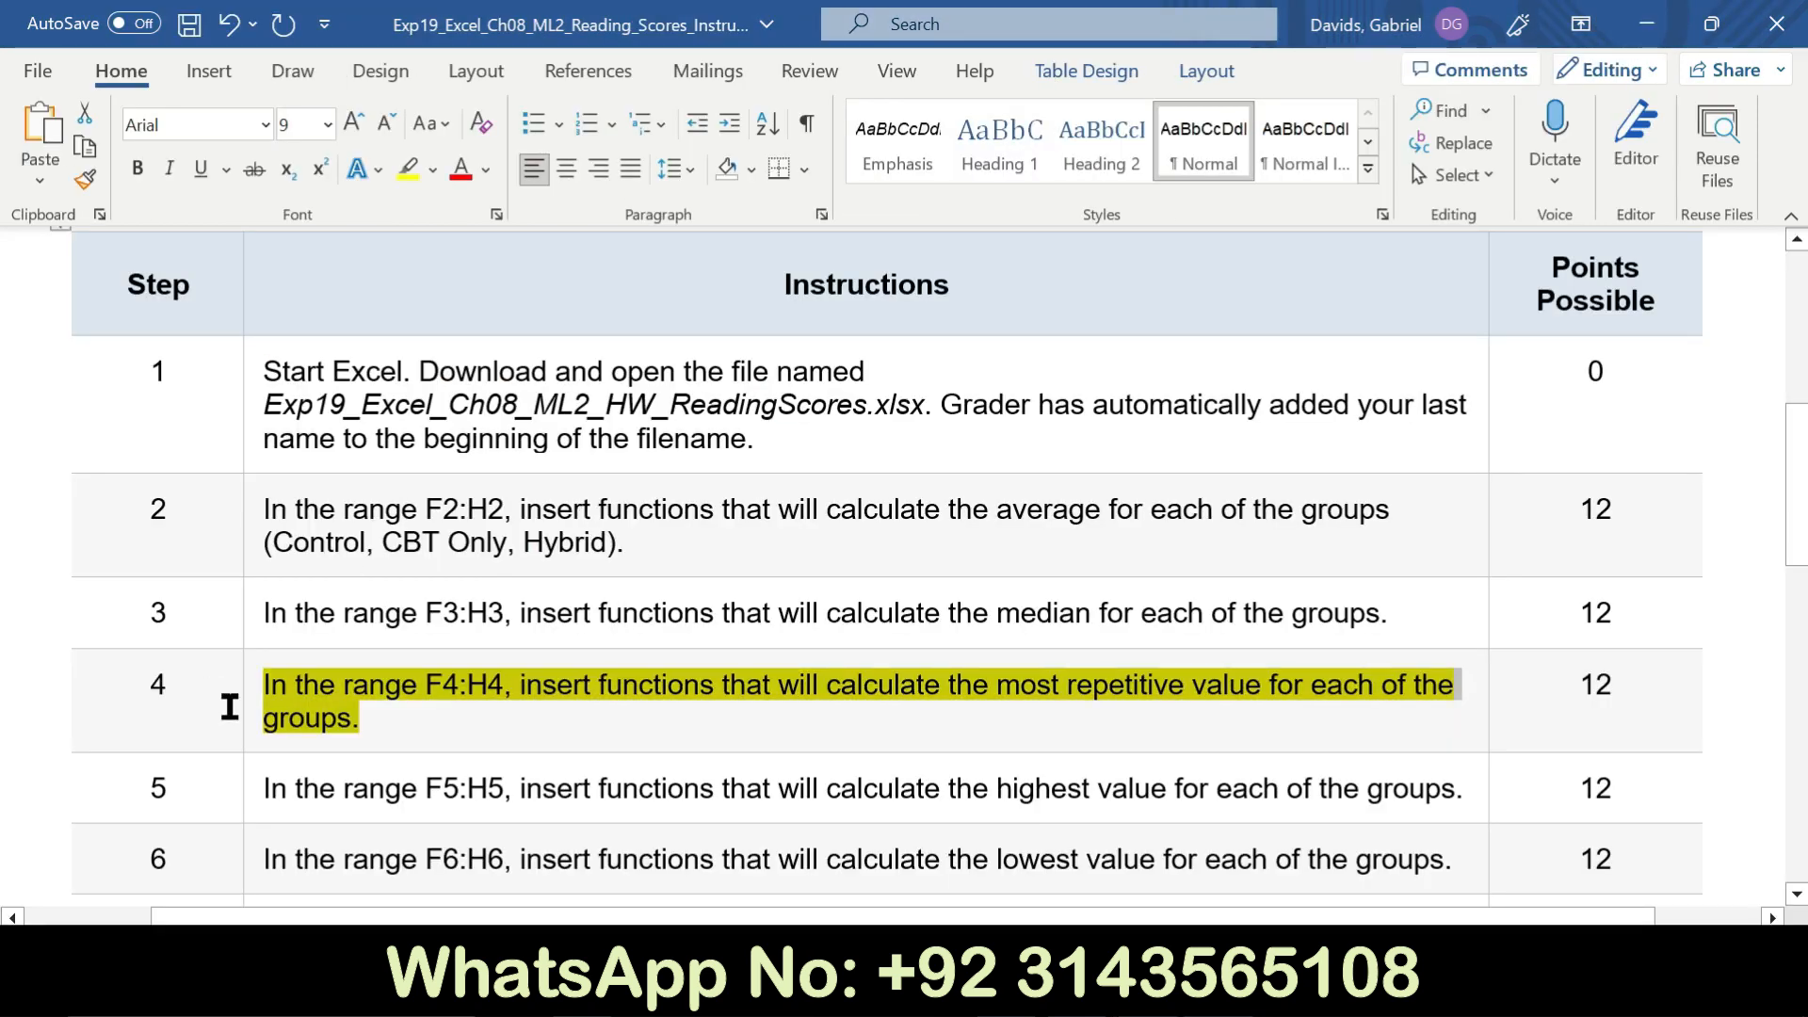
pyautogui.click(244, 710)
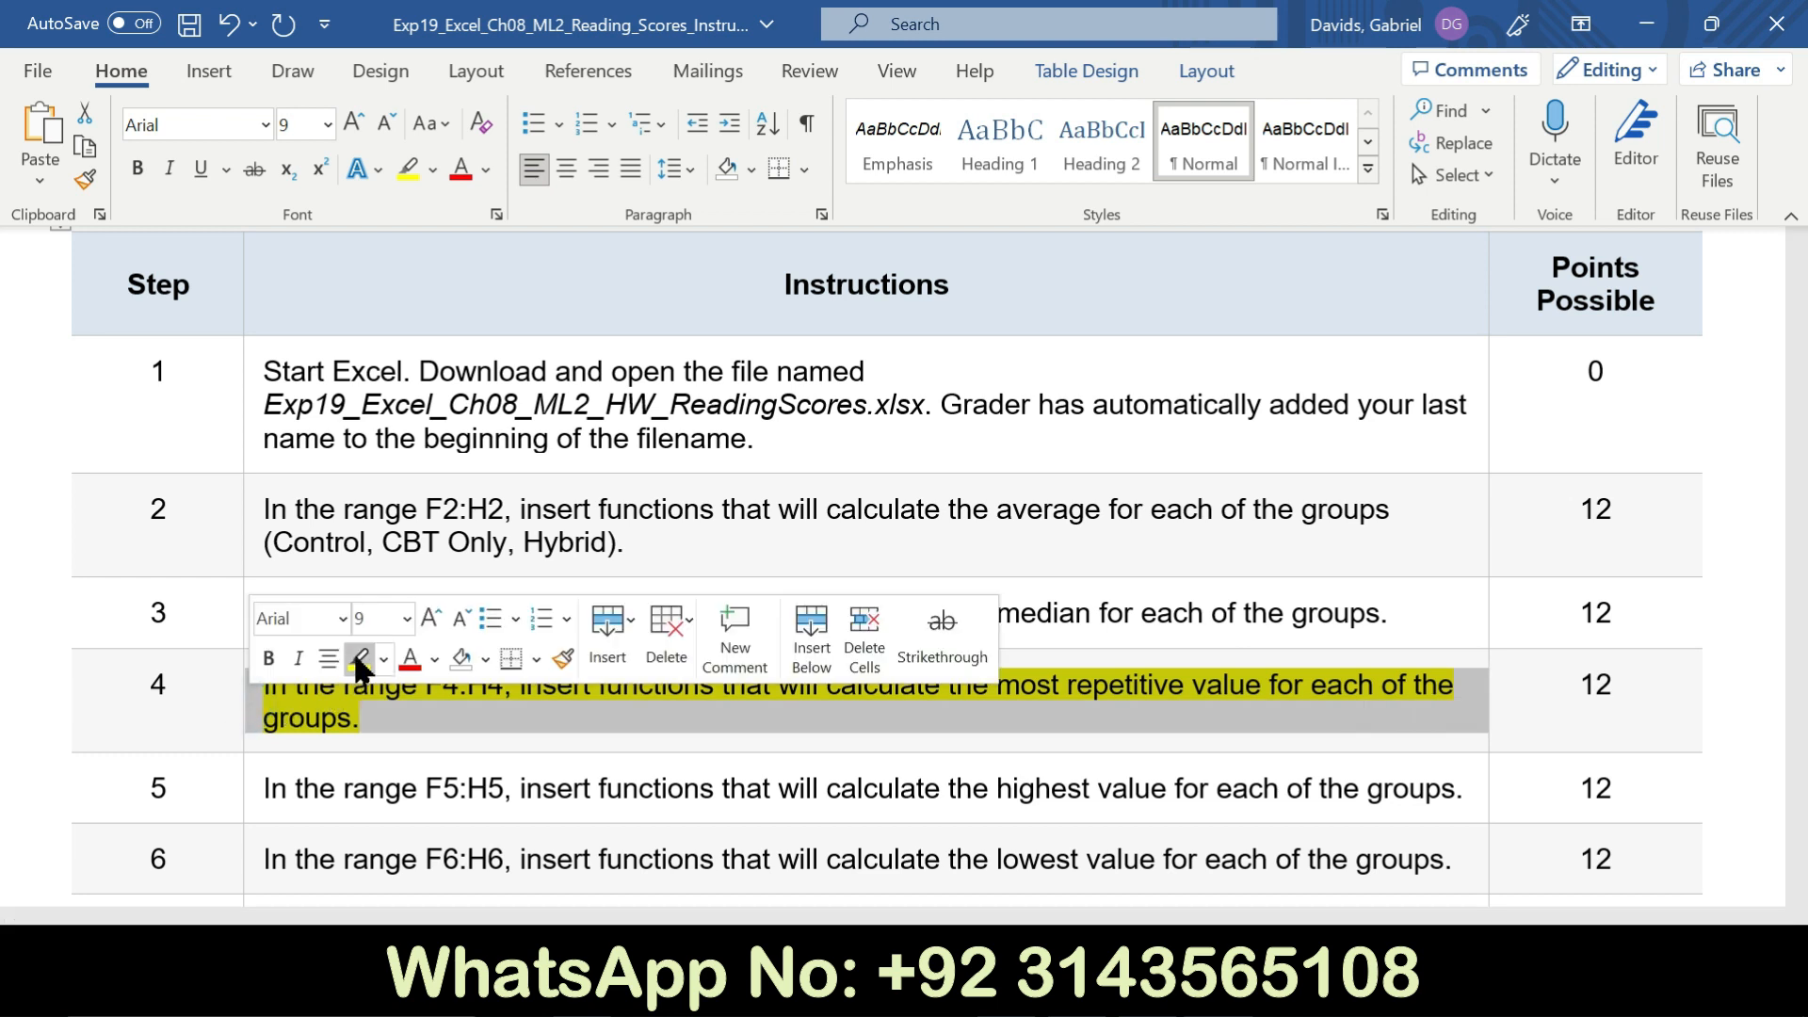
pyautogui.click(354, 651)
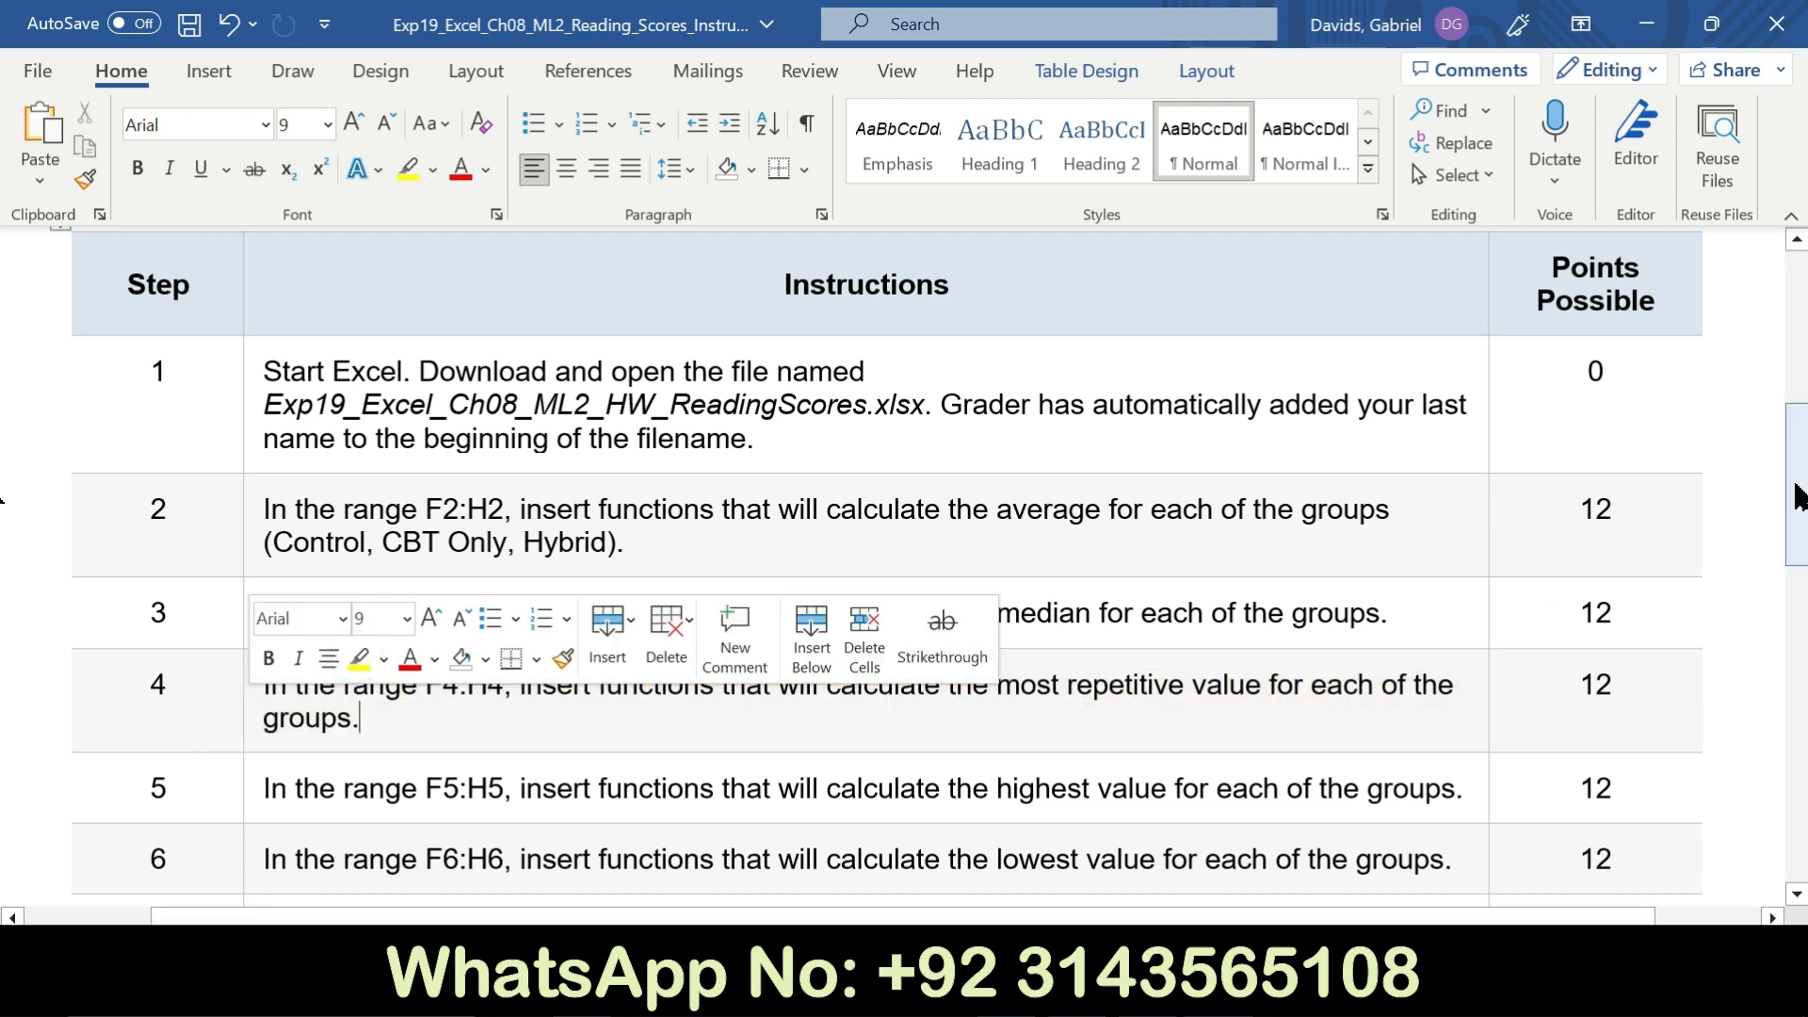
pyautogui.moveTo(1796, 513); pyautogui.dragTo(1799, 635)
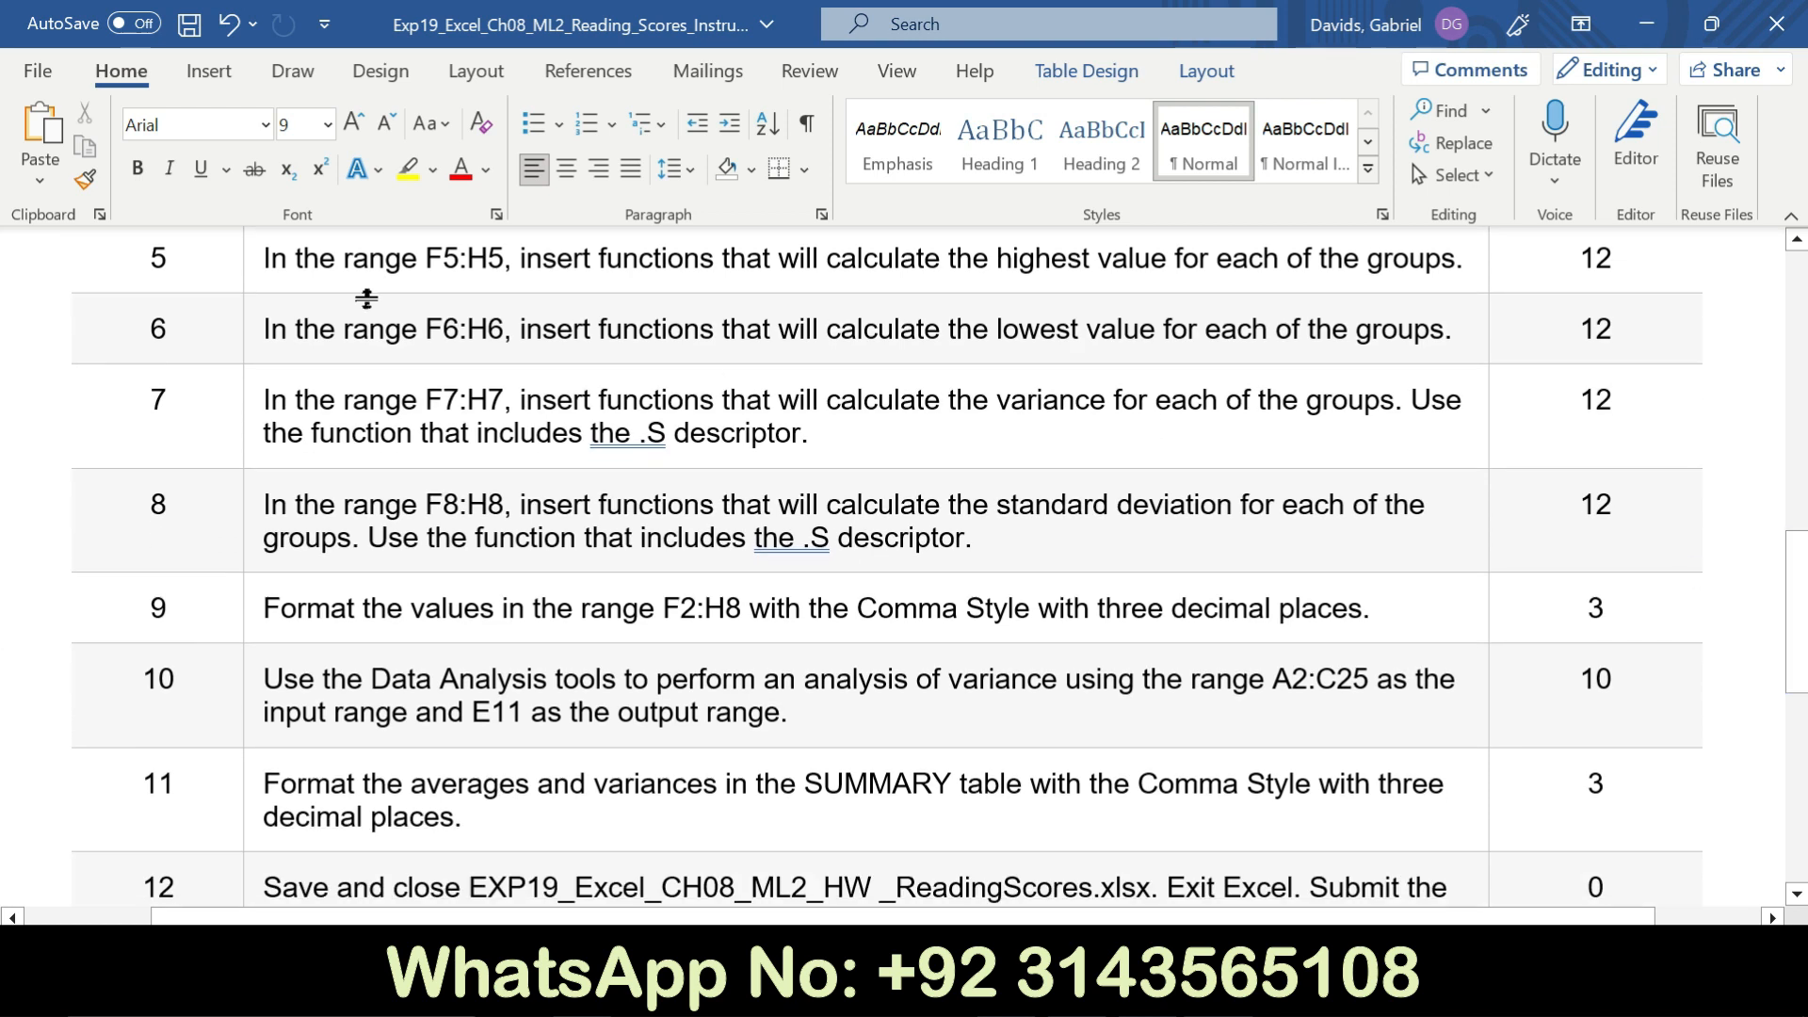
pyautogui.click(250, 276)
pyautogui.click(365, 355)
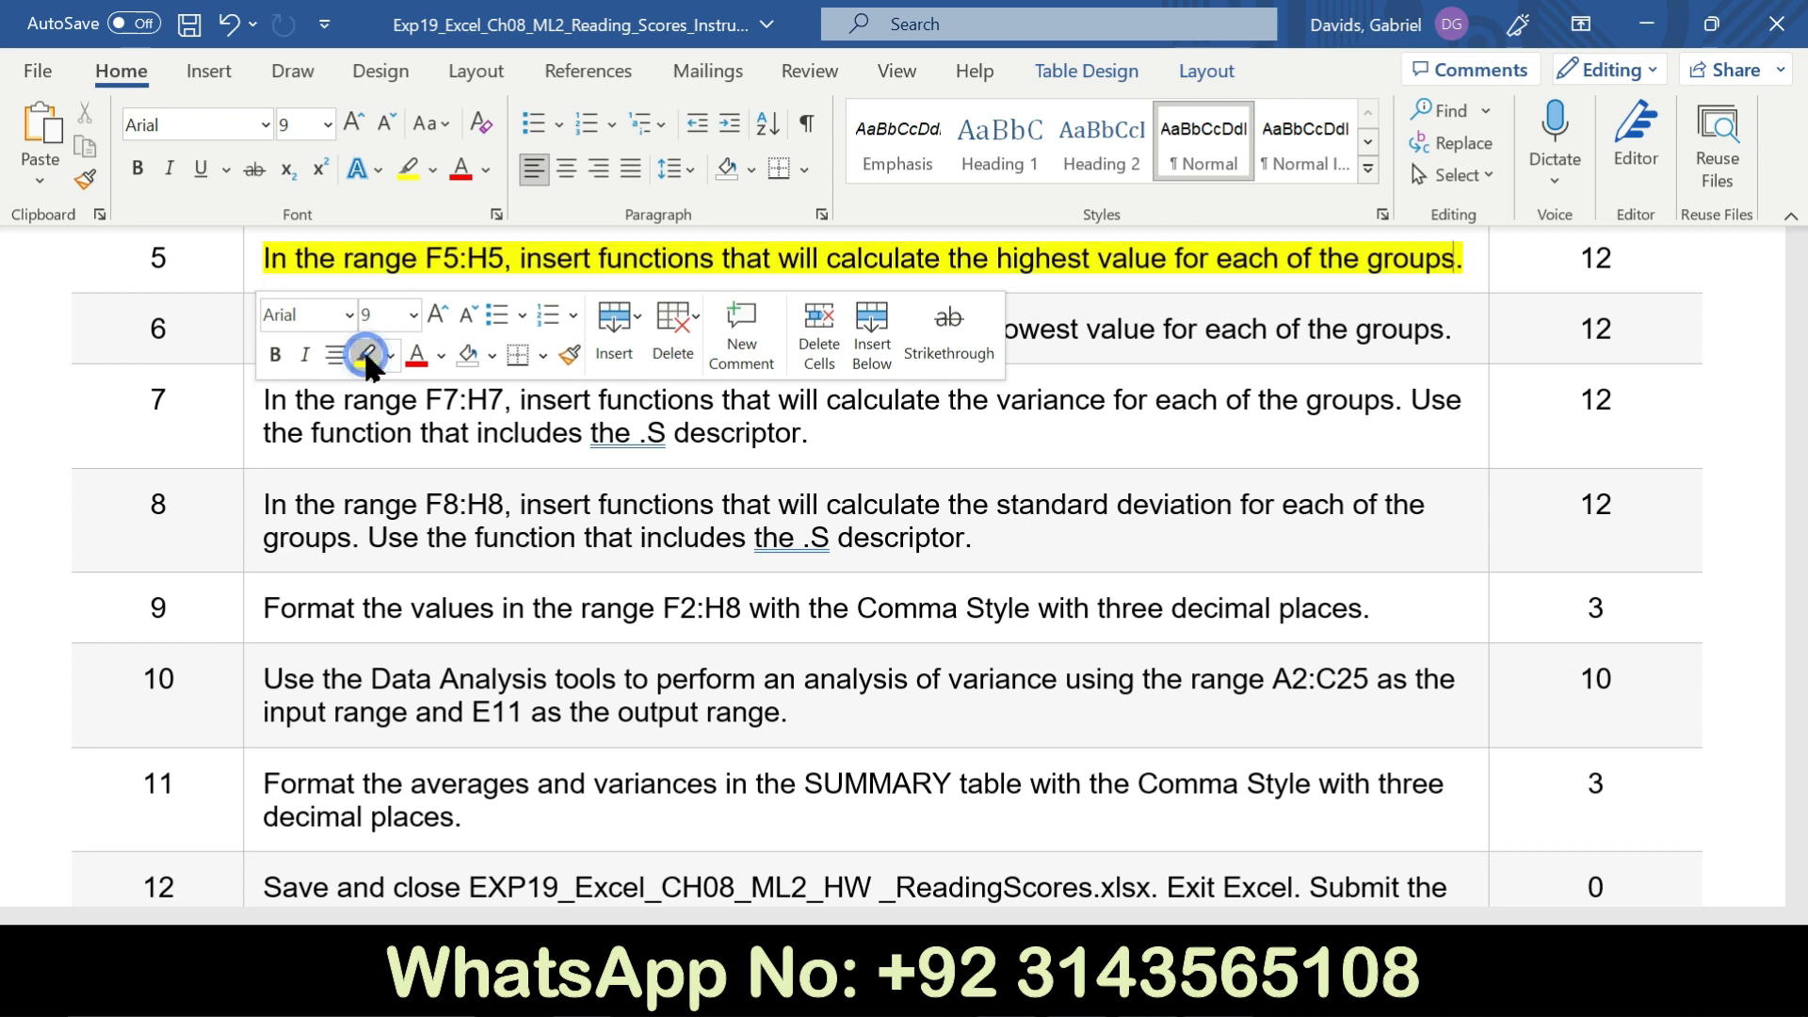
# Switch to the Excel workbook and calculate the Control group's highest value in F5 with MAX over A2:A25
pyautogui.moveTo(266, 264); pyautogui.dragTo(1467, 256)
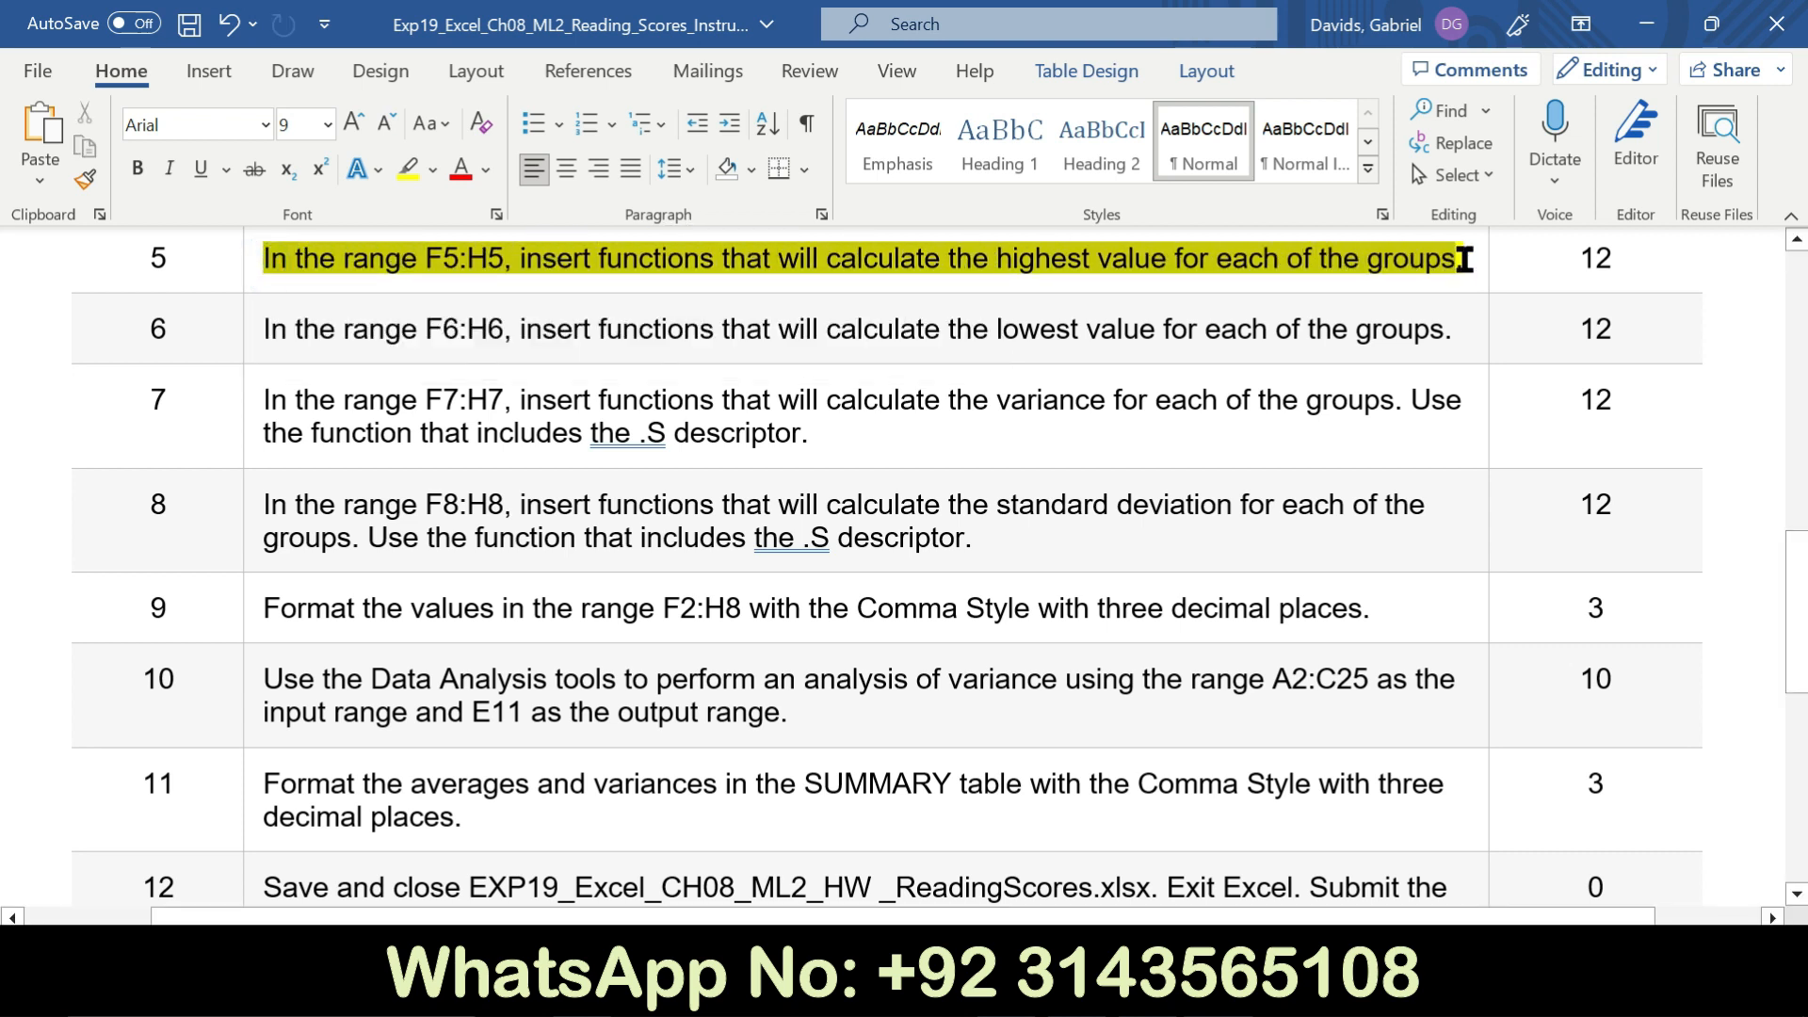
pyautogui.hotkey('alt', 'Tab')
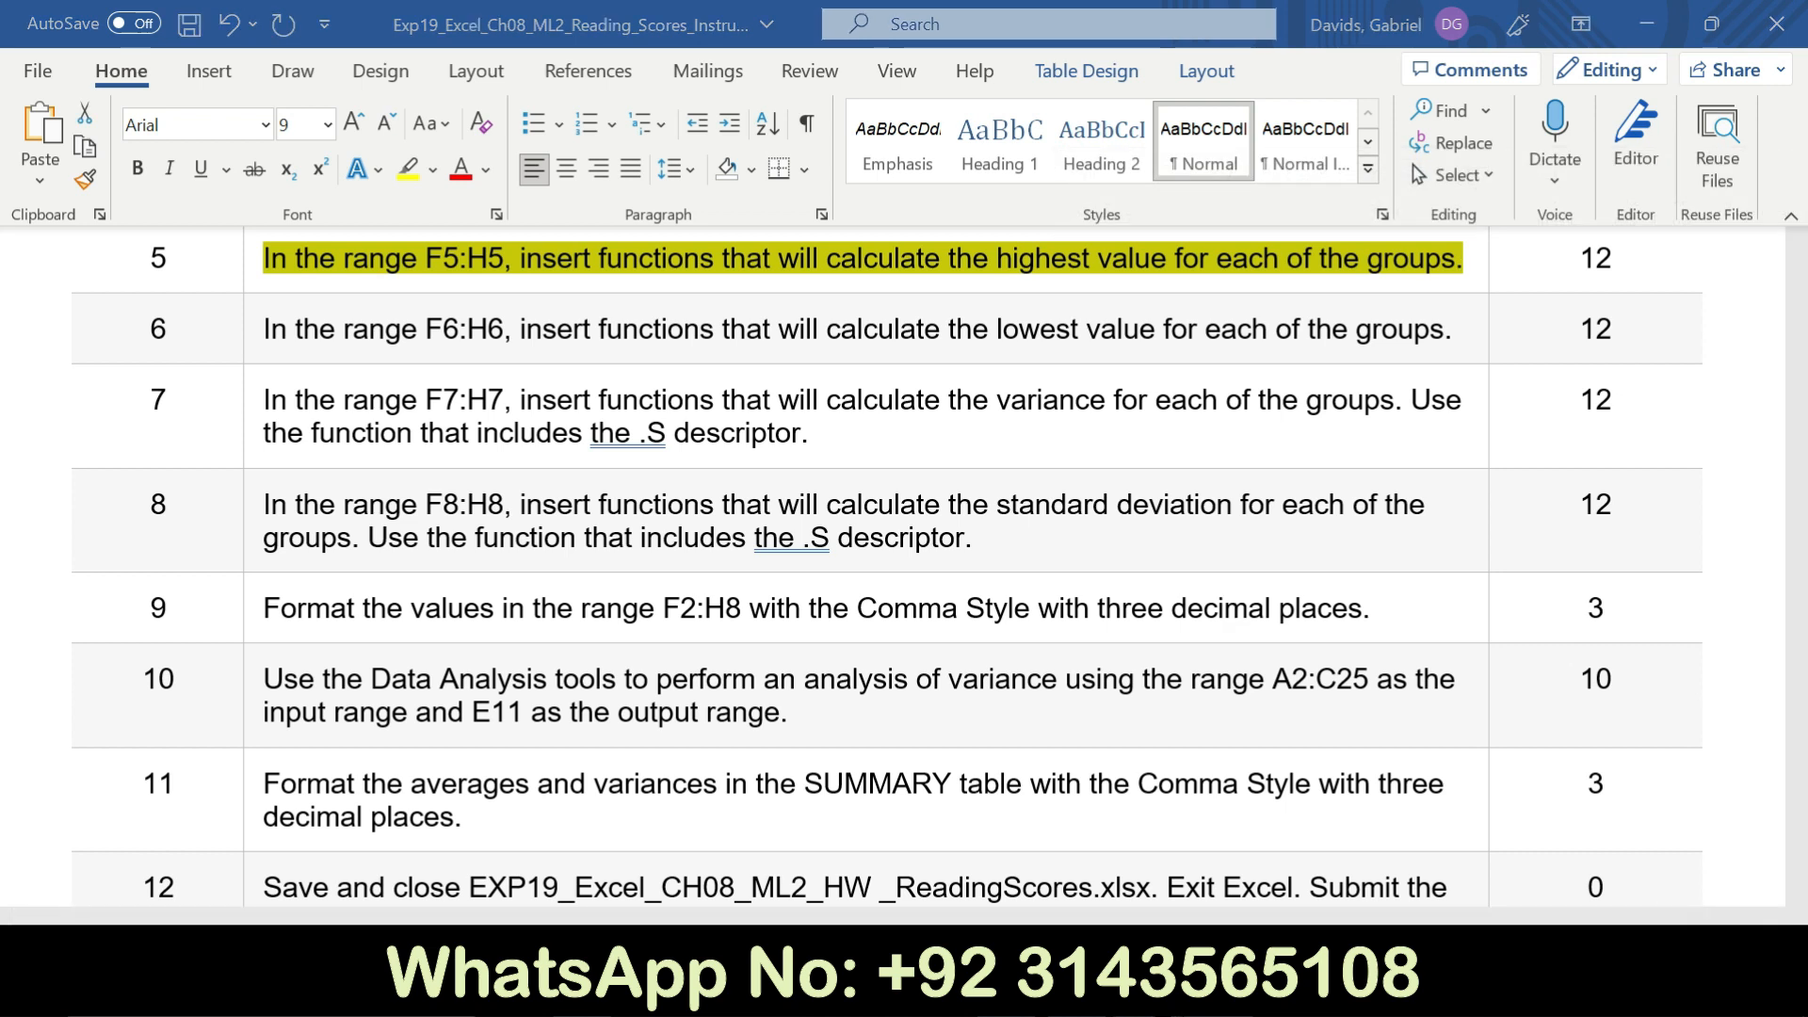
pyautogui.click(670, 438)
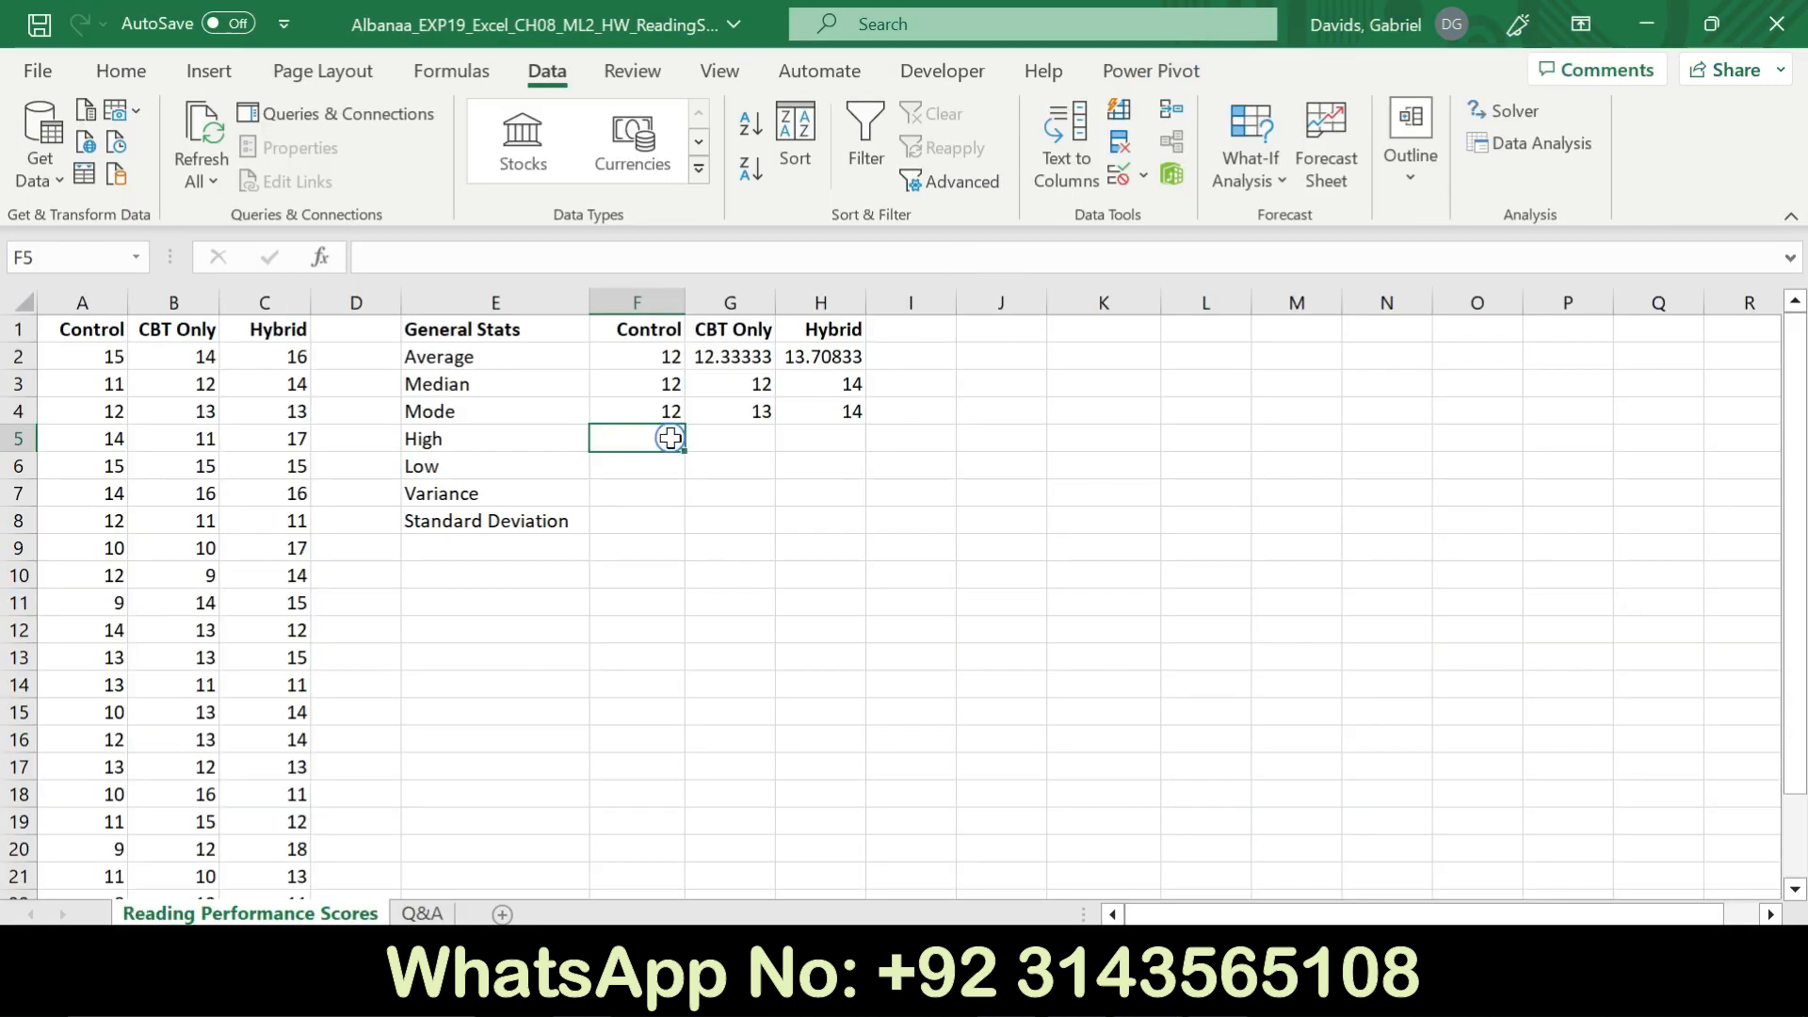
pyautogui.write('=max')
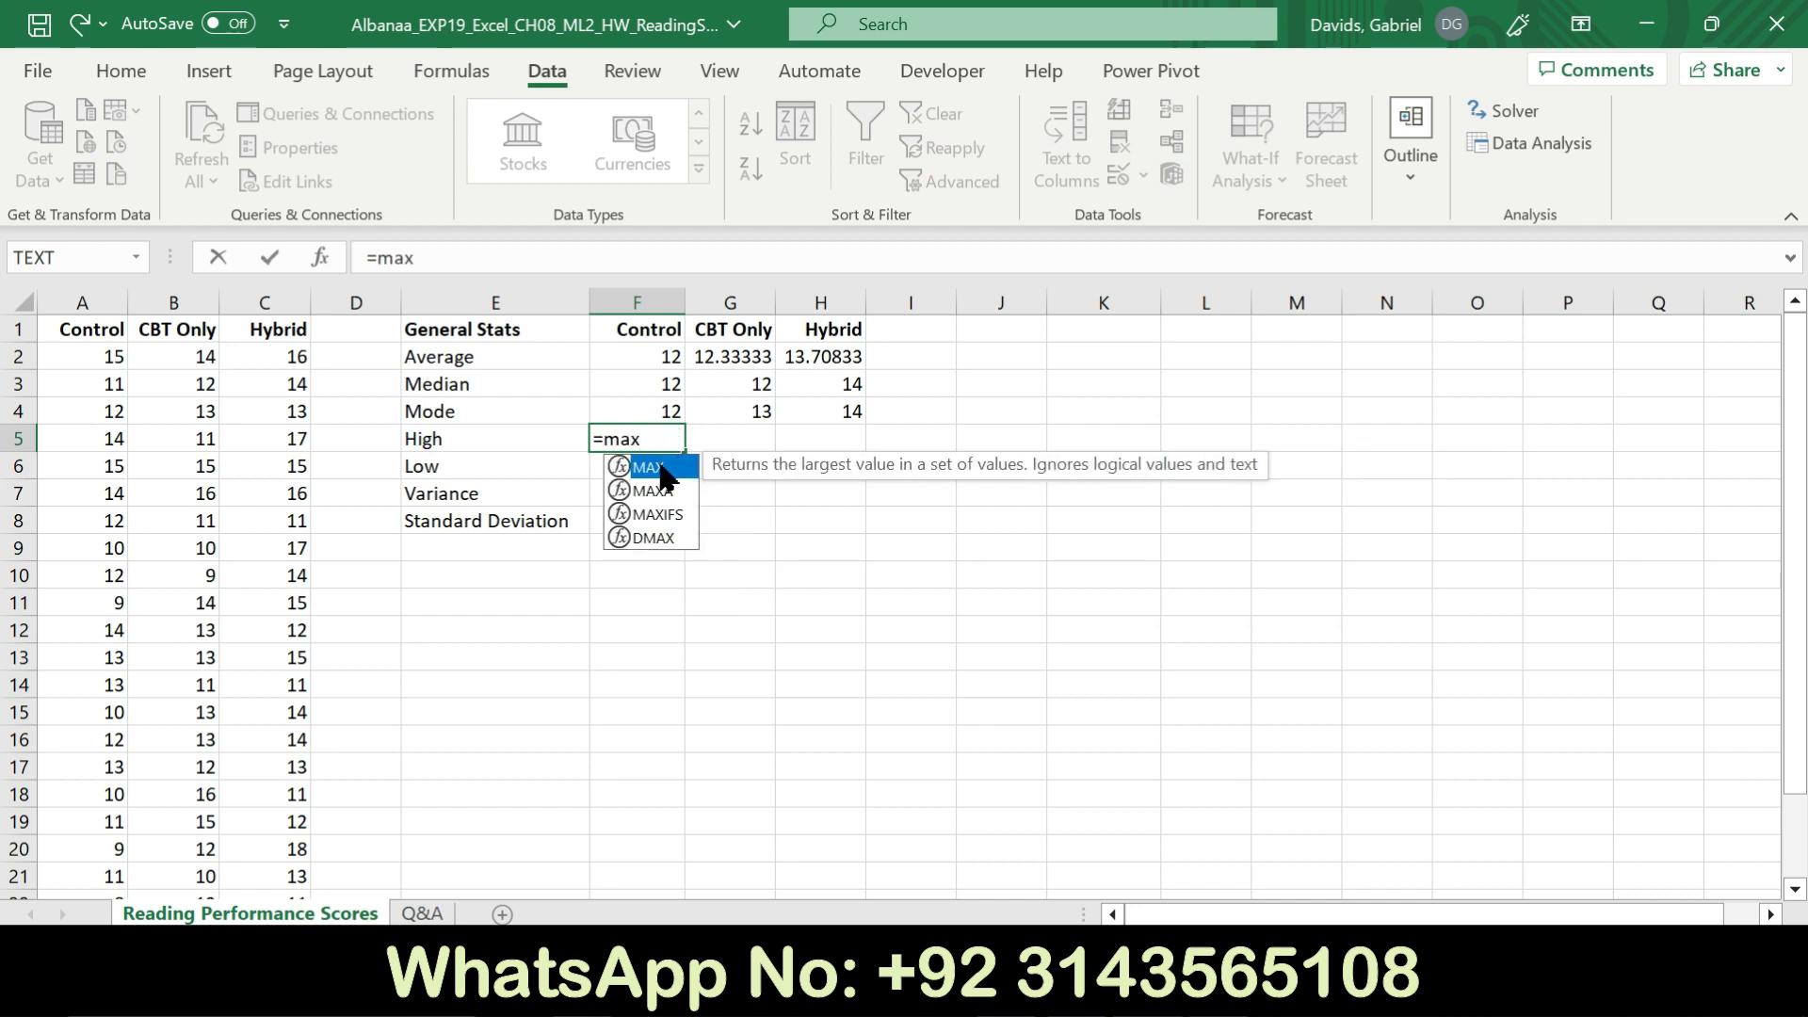
pyautogui.doubleClick(659, 468)
pyautogui.moveTo(123, 361); pyautogui.dragTo(101, 843)
pyautogui.press('Return')
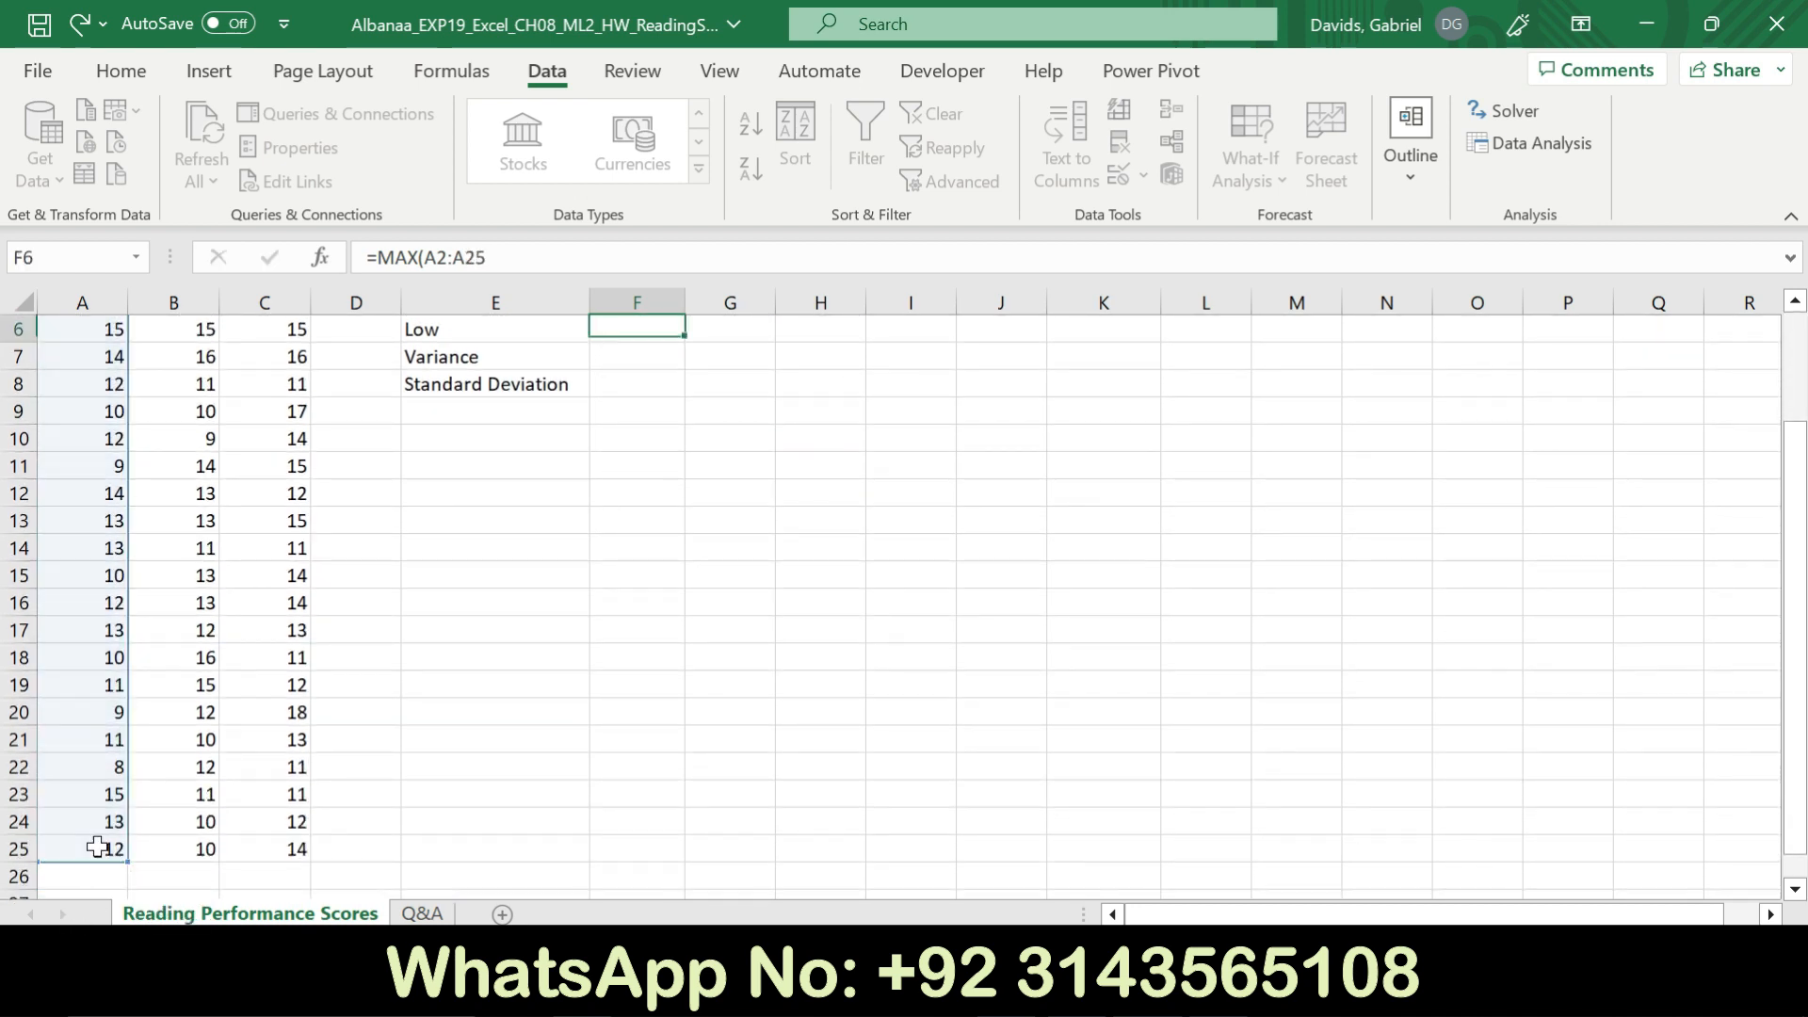
# Calculate the CBT Only group's highest value in G5 with MAX over the column B scores
pyautogui.moveTo(1796, 625); pyautogui.dragTo(1796, 515)
pyautogui.click(733, 440)
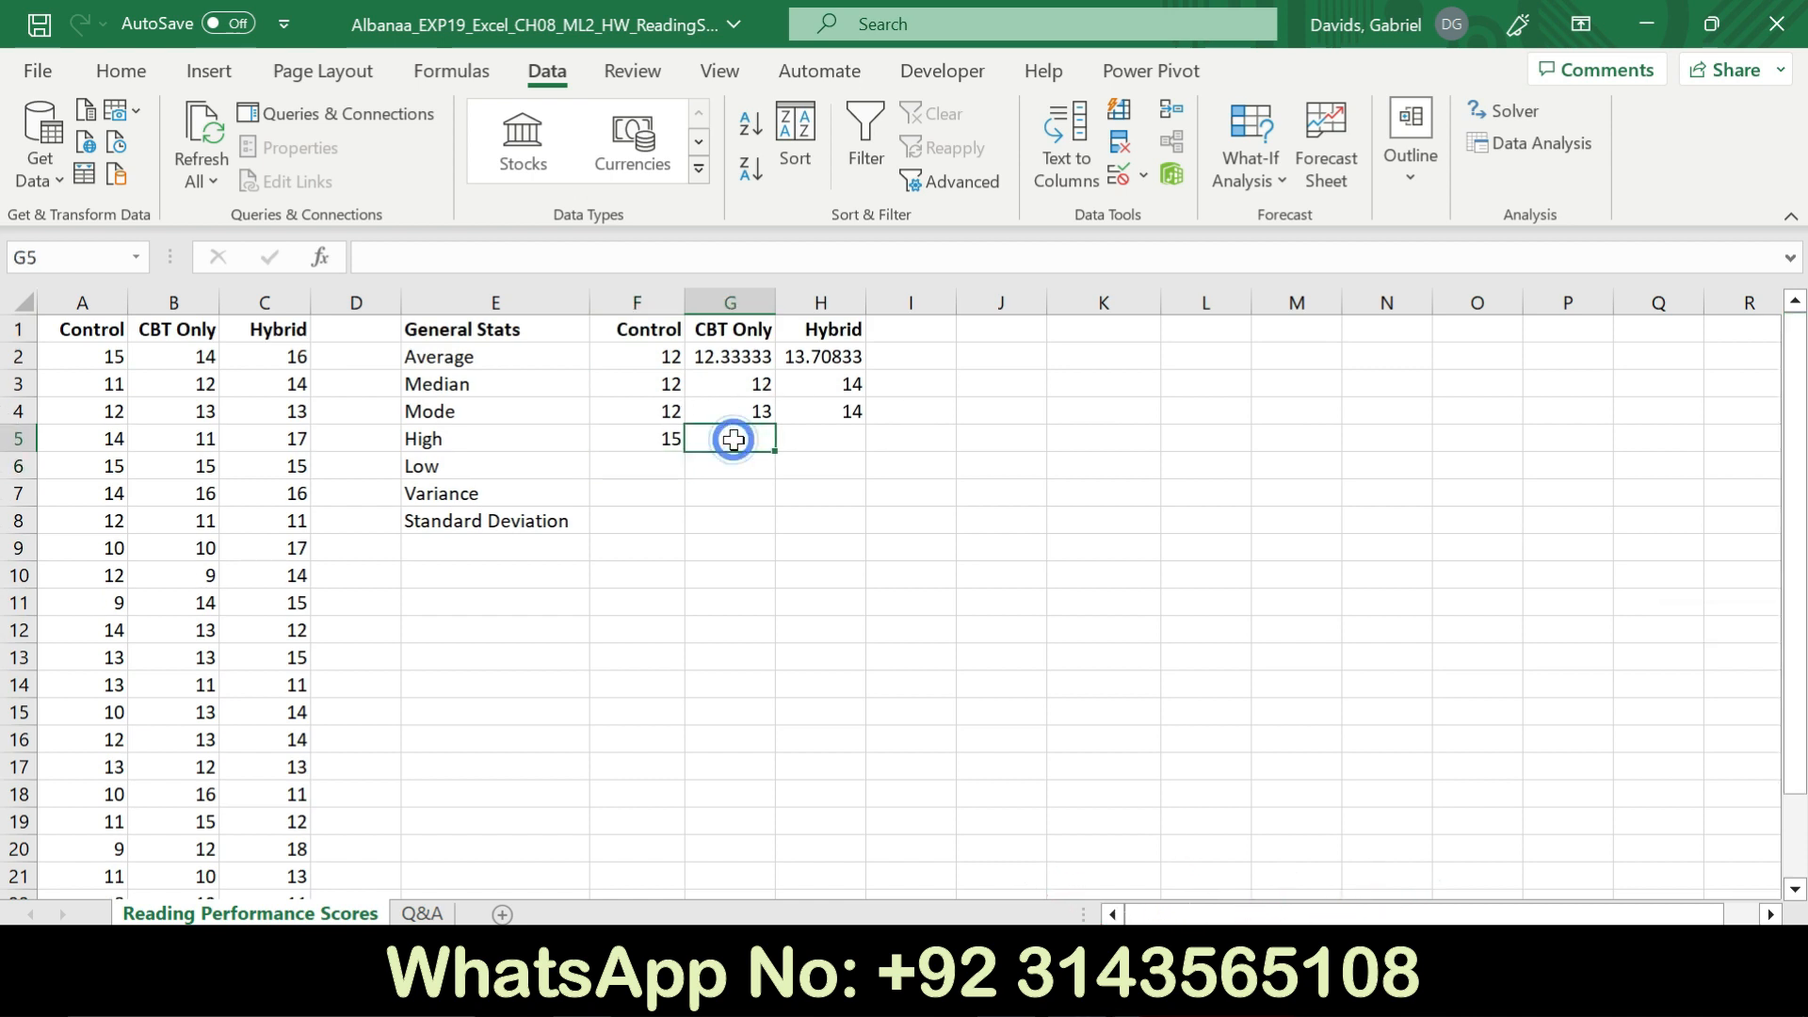
pyautogui.write('=')
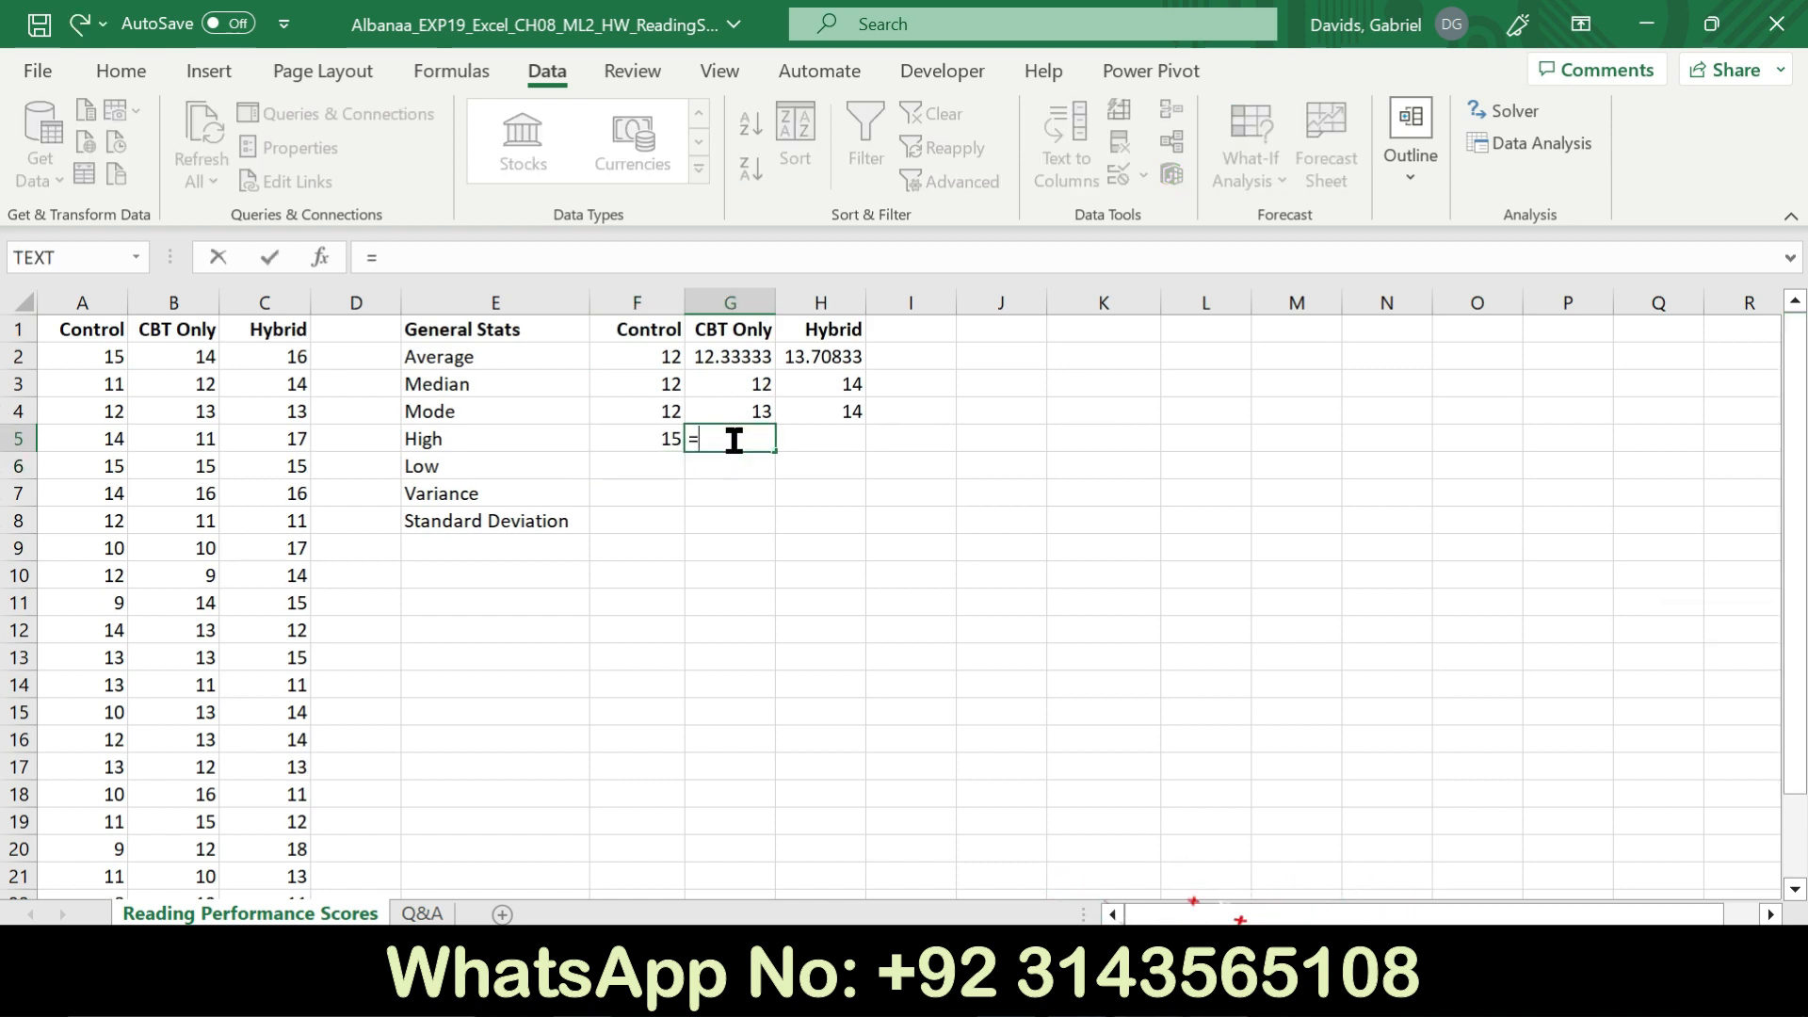
pyautogui.write('max')
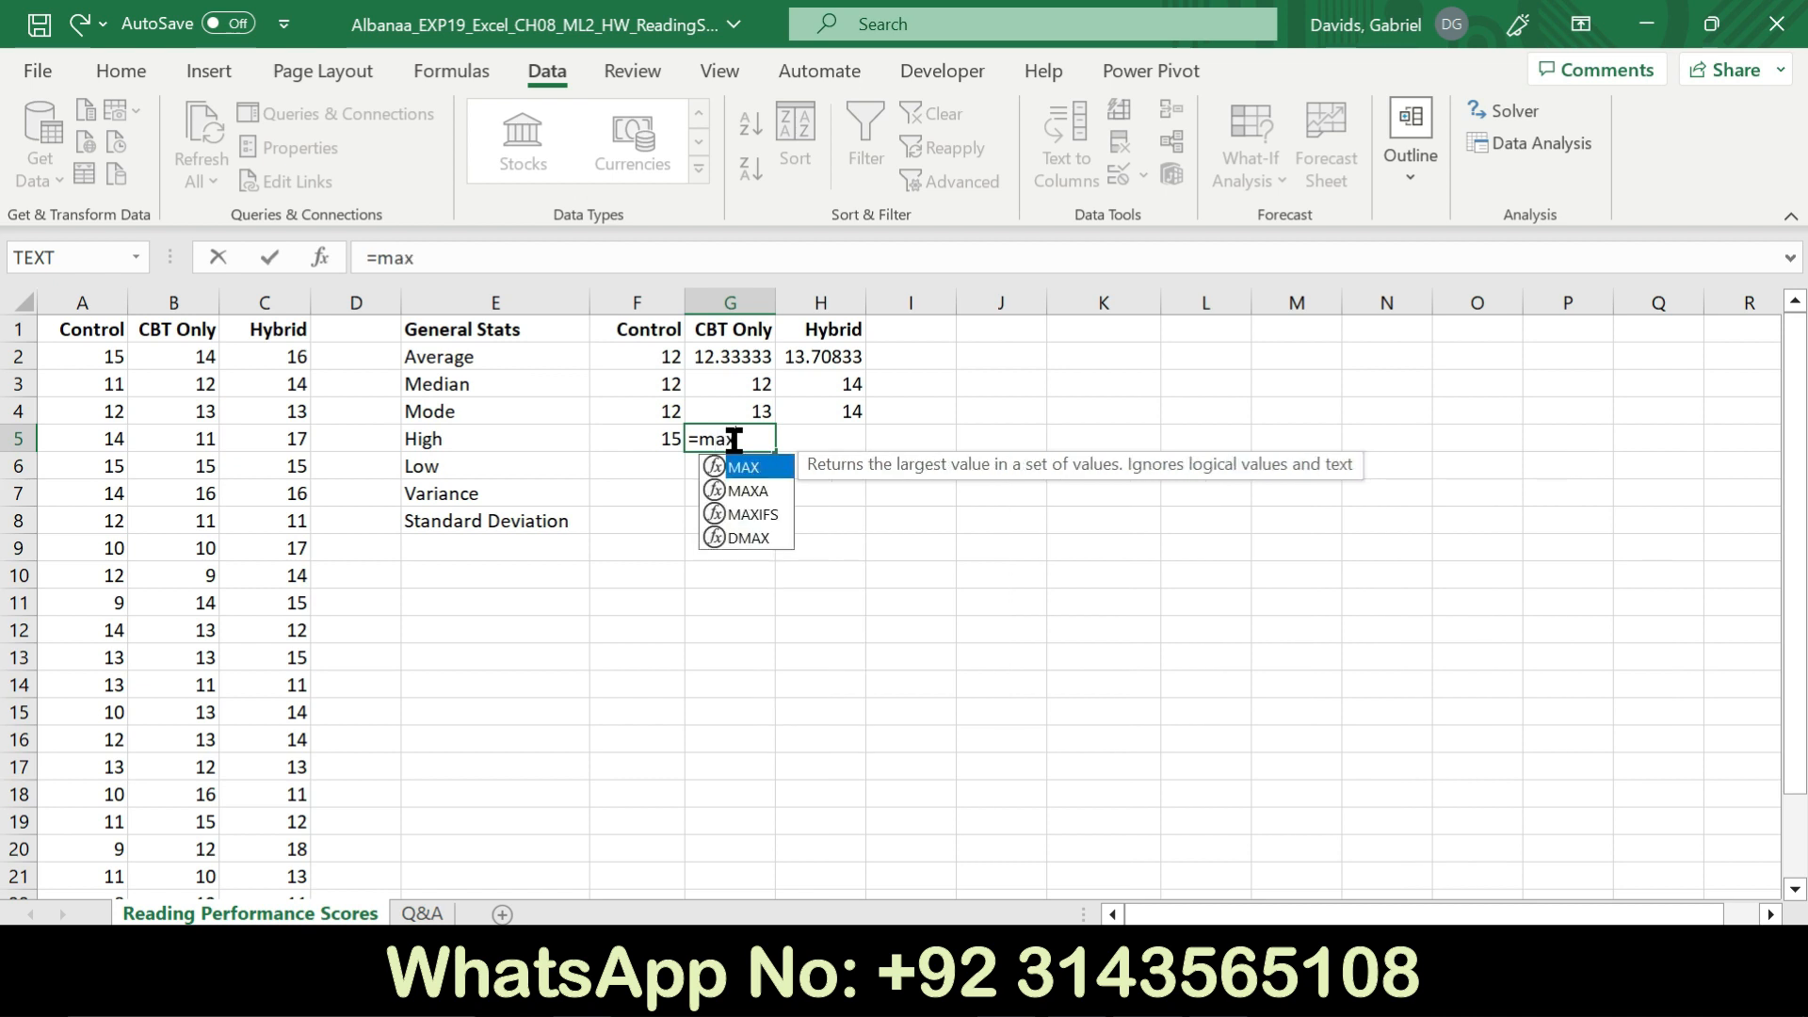
pyautogui.doubleClick(746, 468)
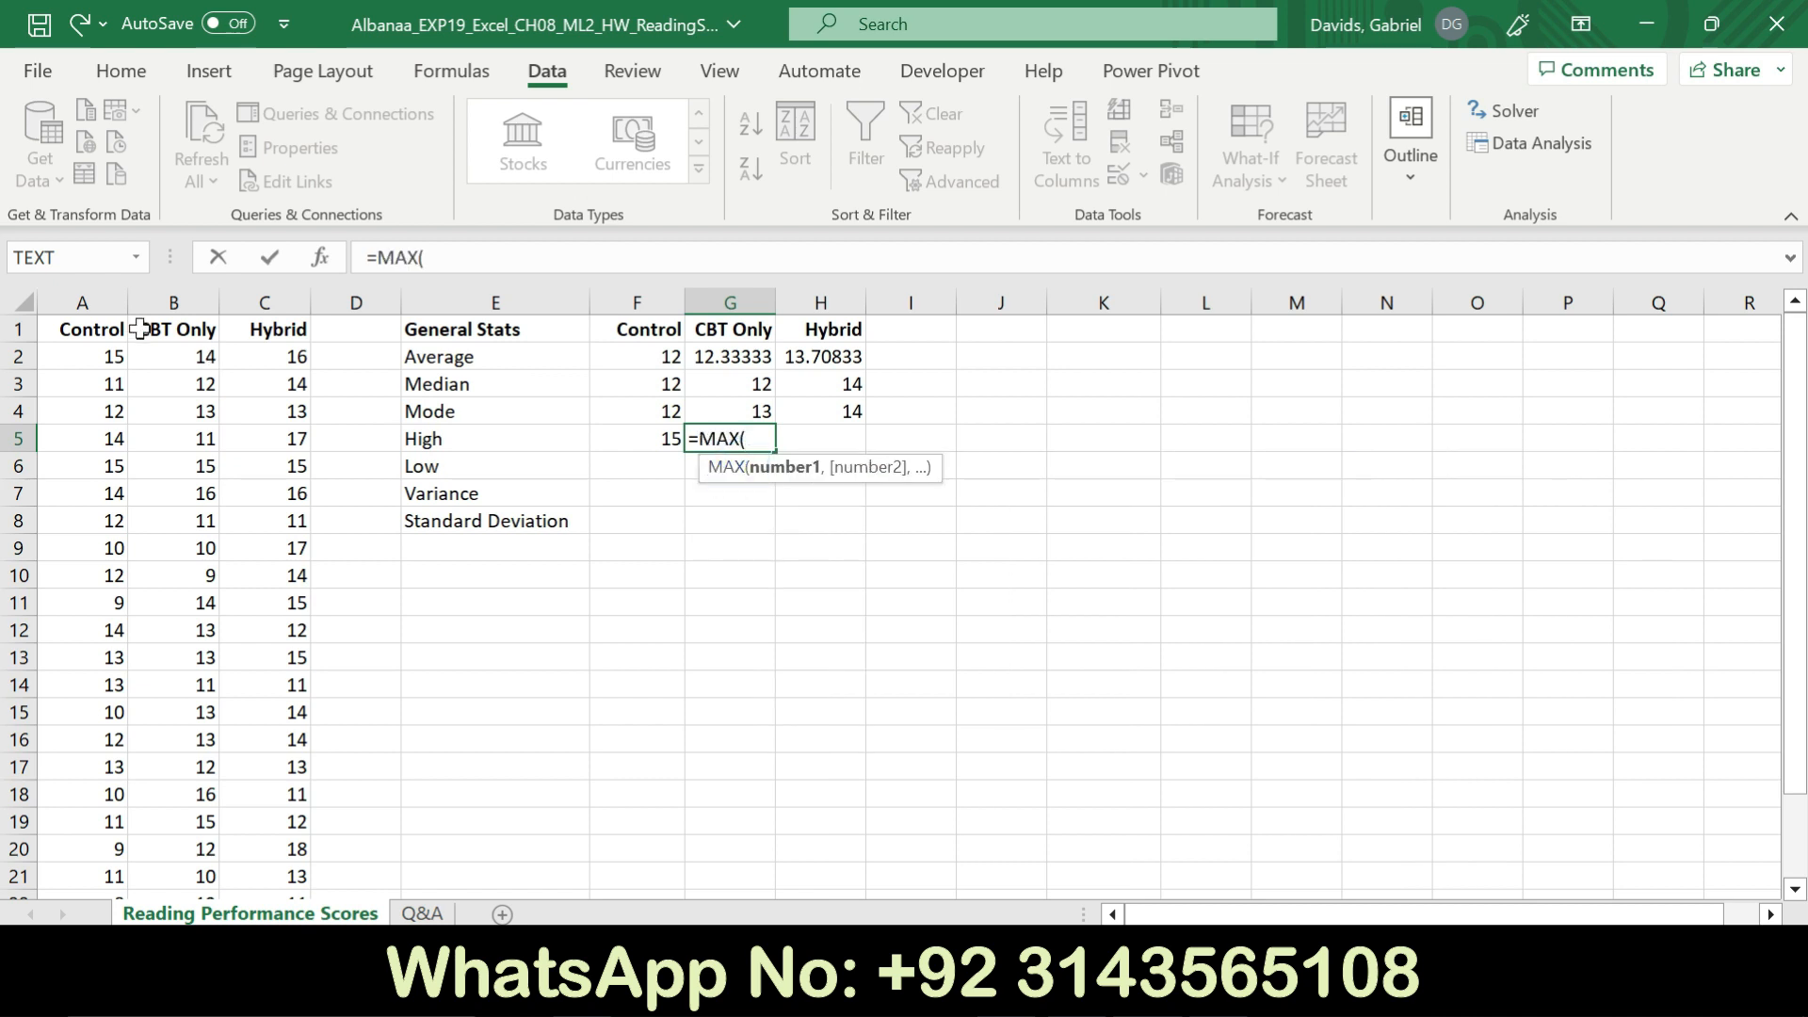
pyautogui.moveTo(203, 350); pyautogui.dragTo(198, 801)
pyautogui.press('Return')
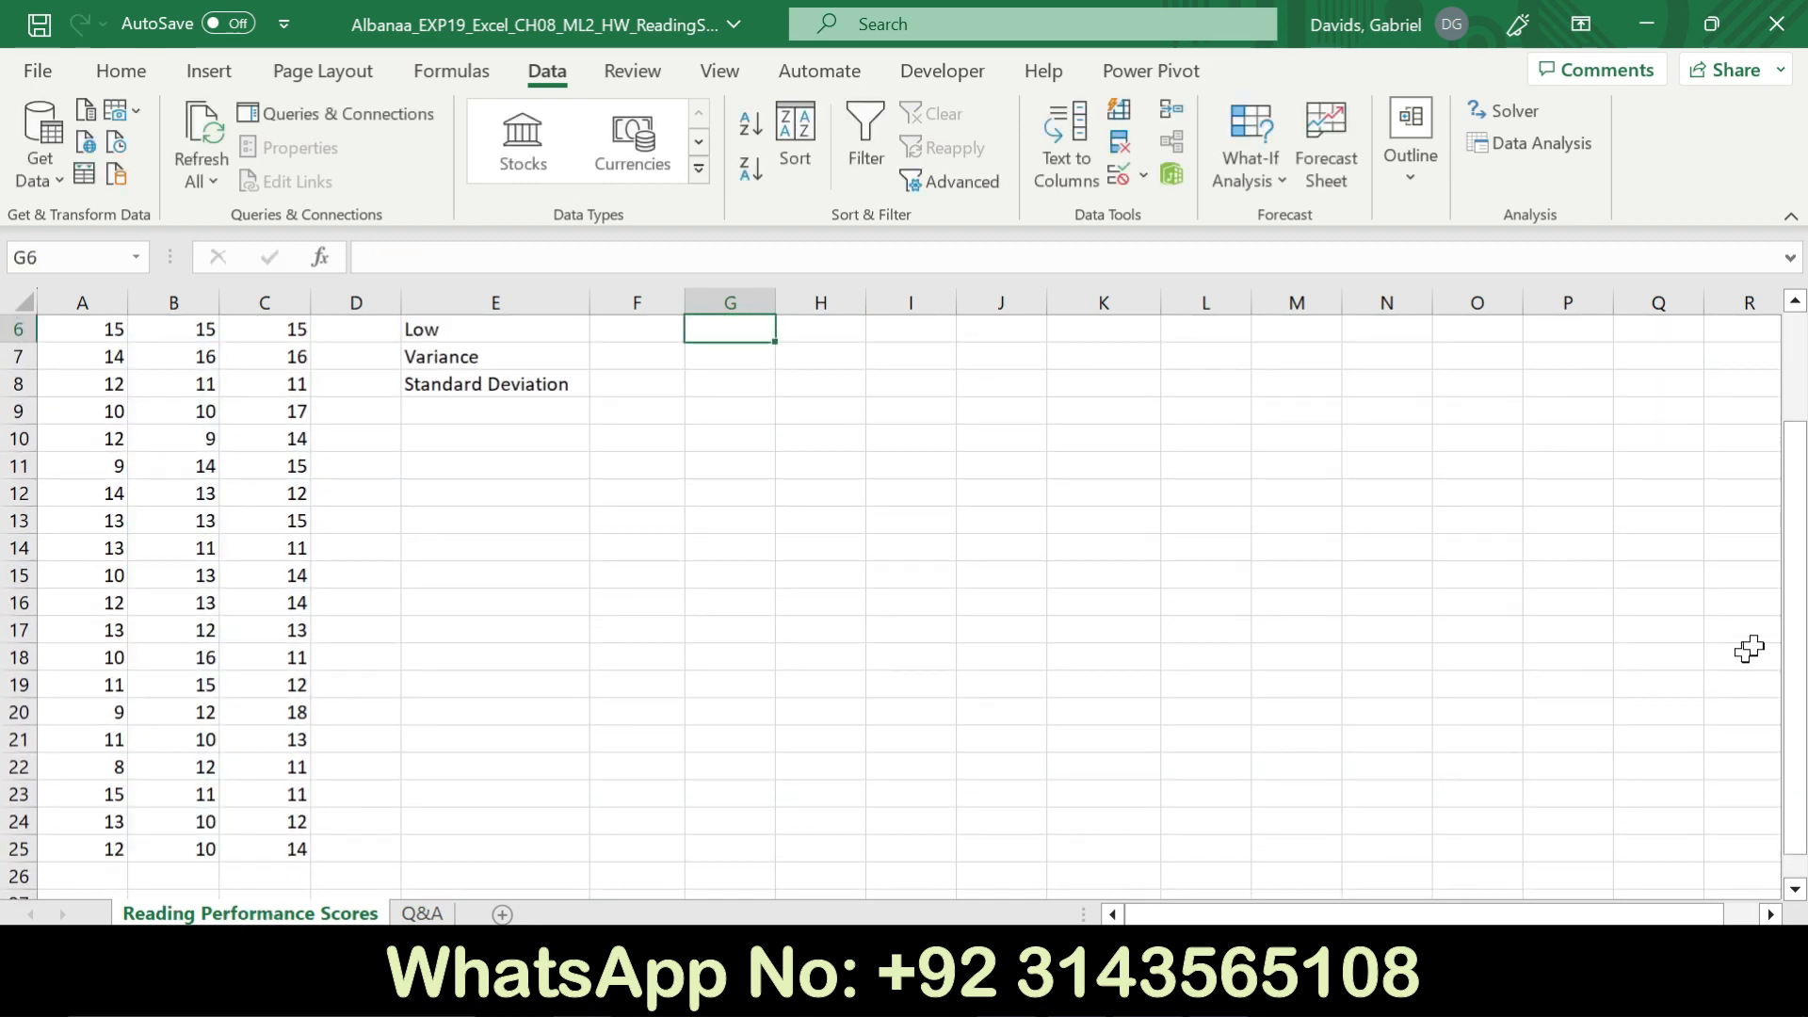
# Calculate the Hybrid group's highest value in H5 with MAX over the column C scores
pyautogui.scroll(2, 1797, 605)
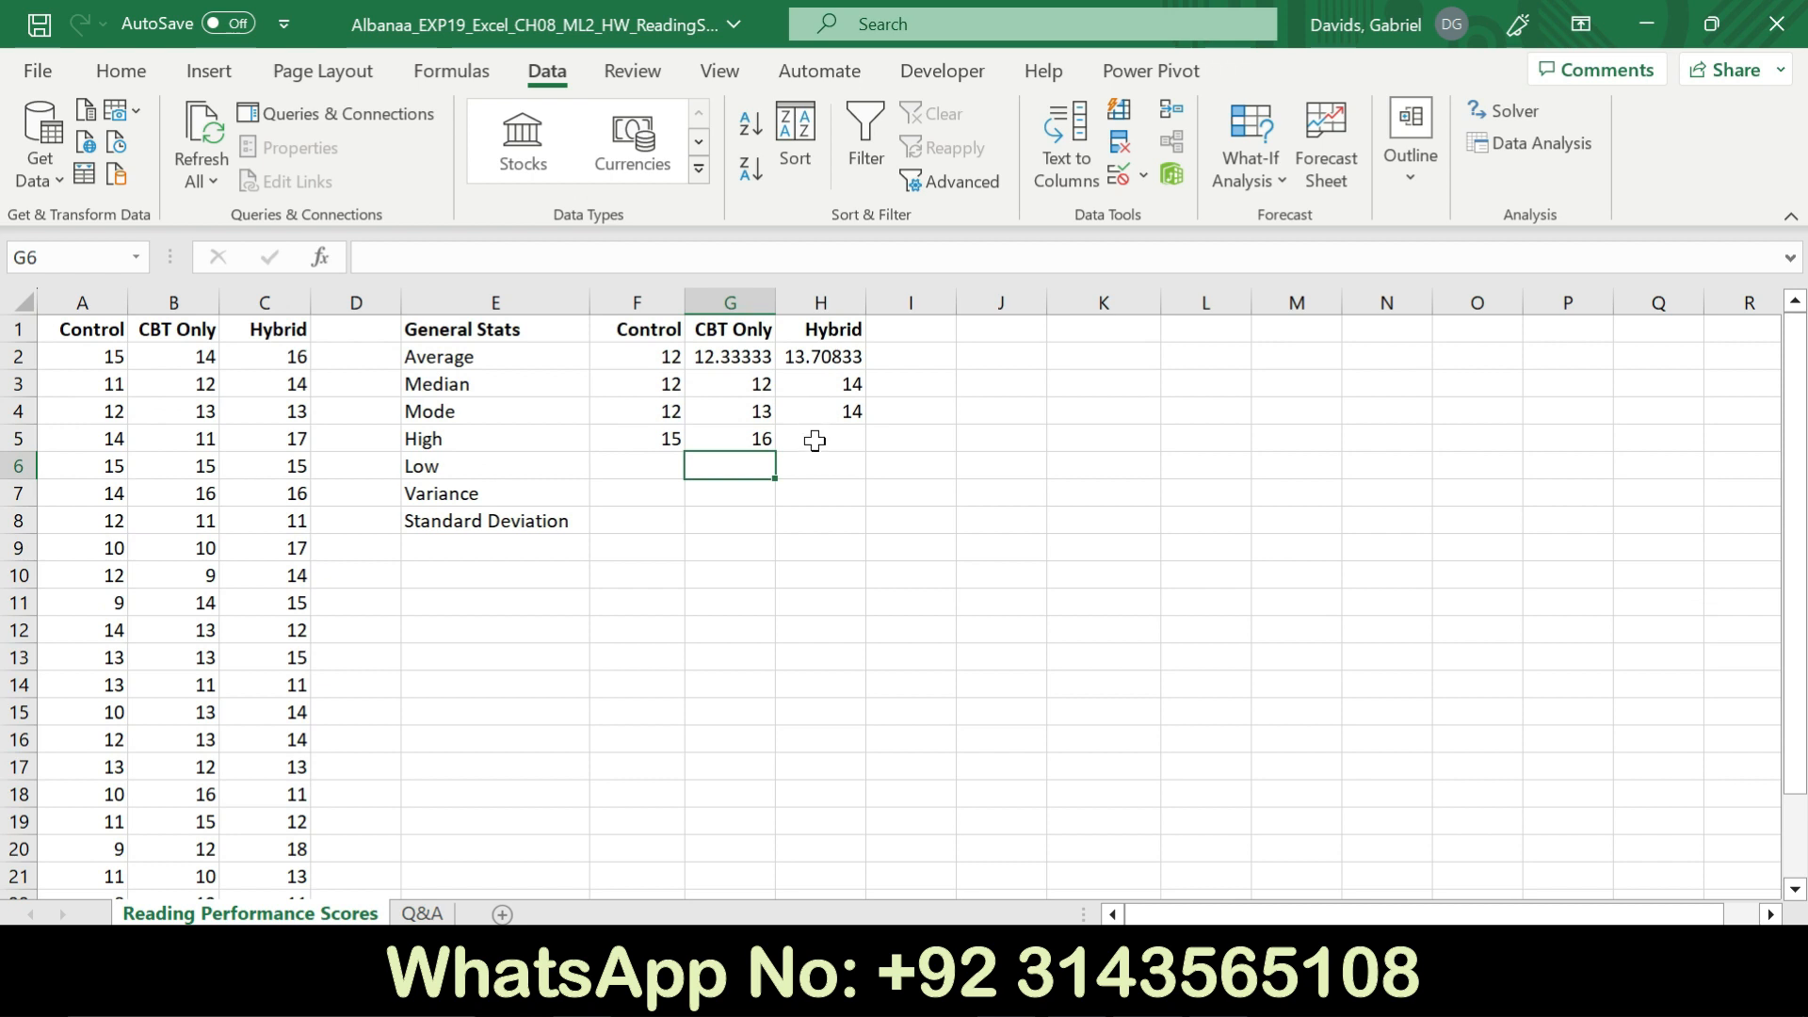
pyautogui.click(815, 441)
pyautogui.write('=')
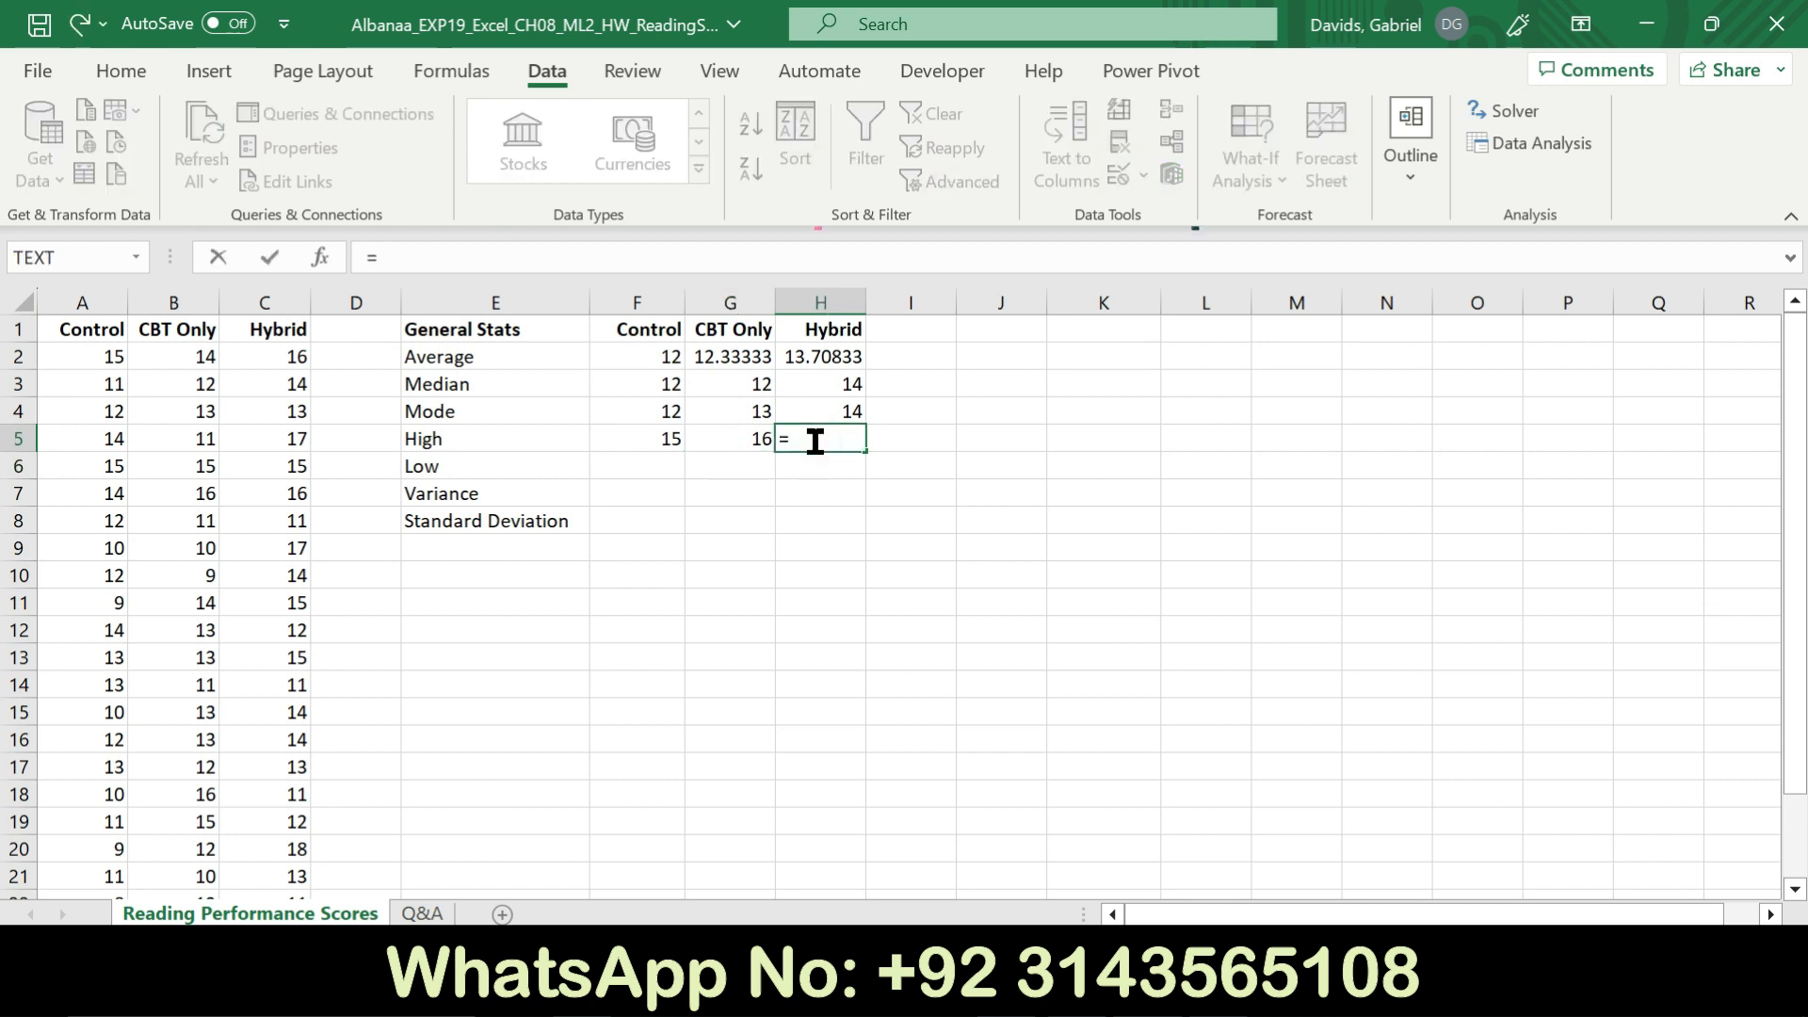
pyautogui.write('max')
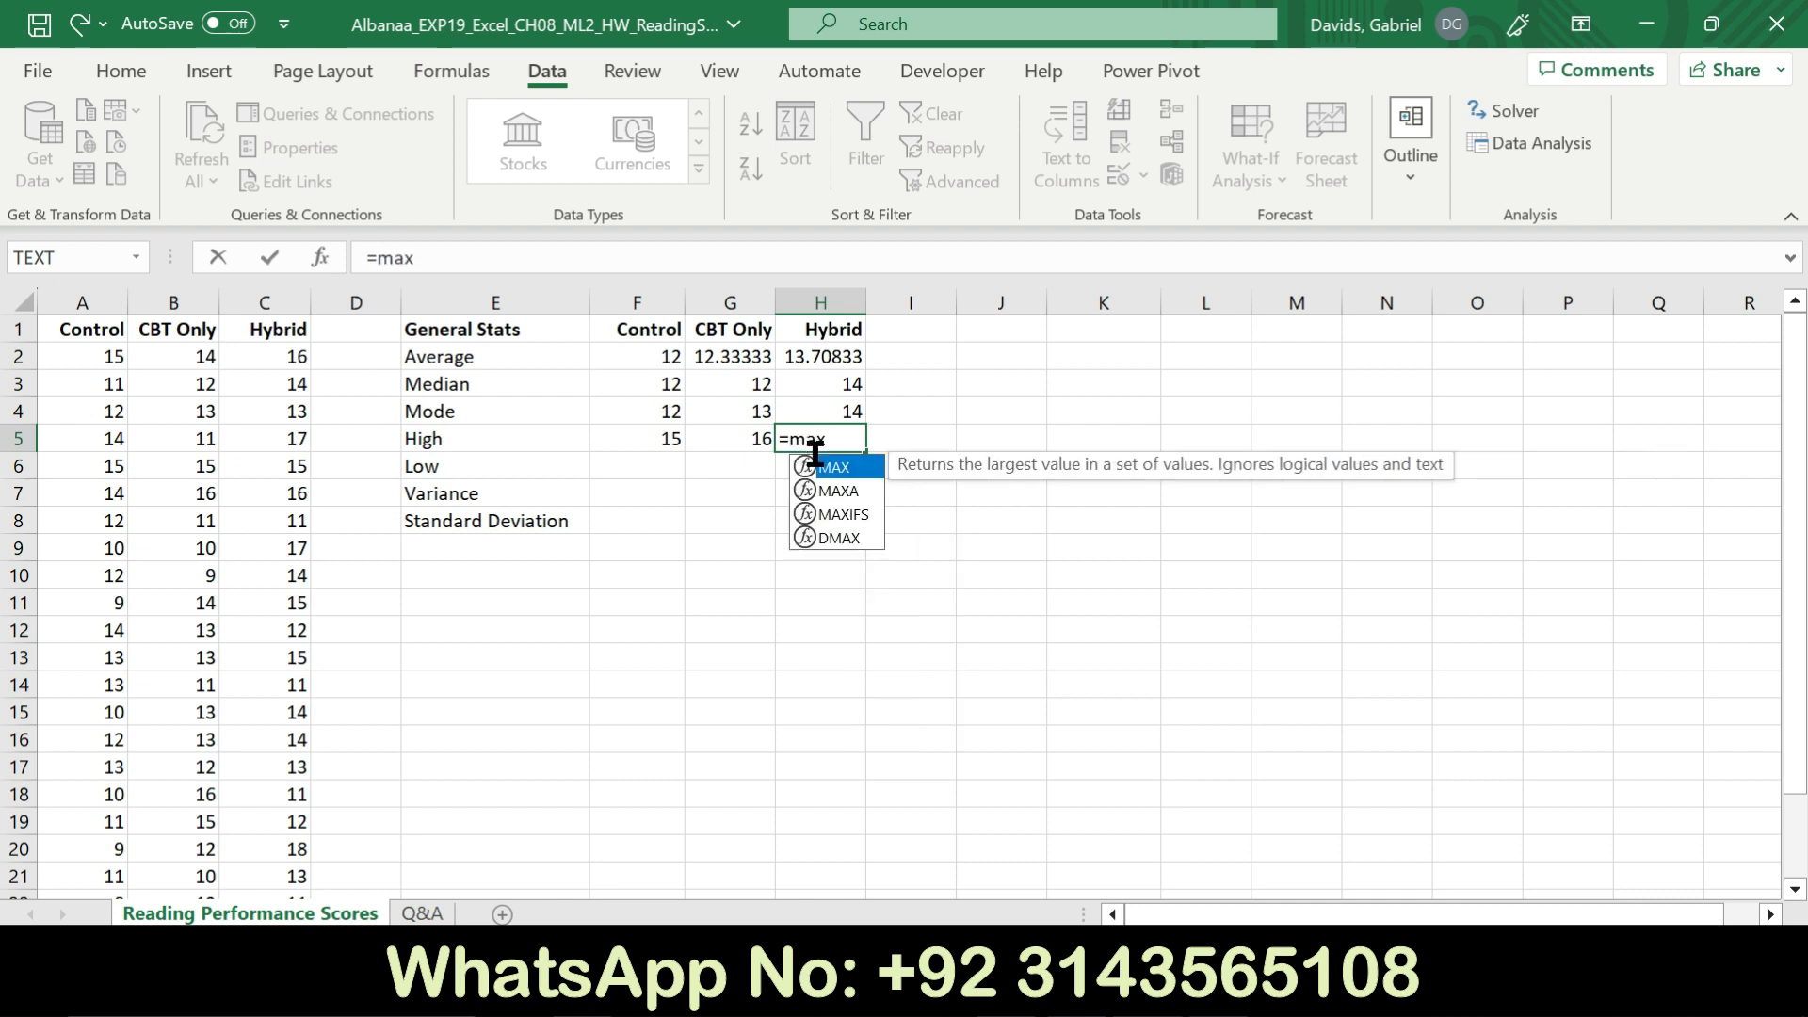
pyautogui.press('Tab')
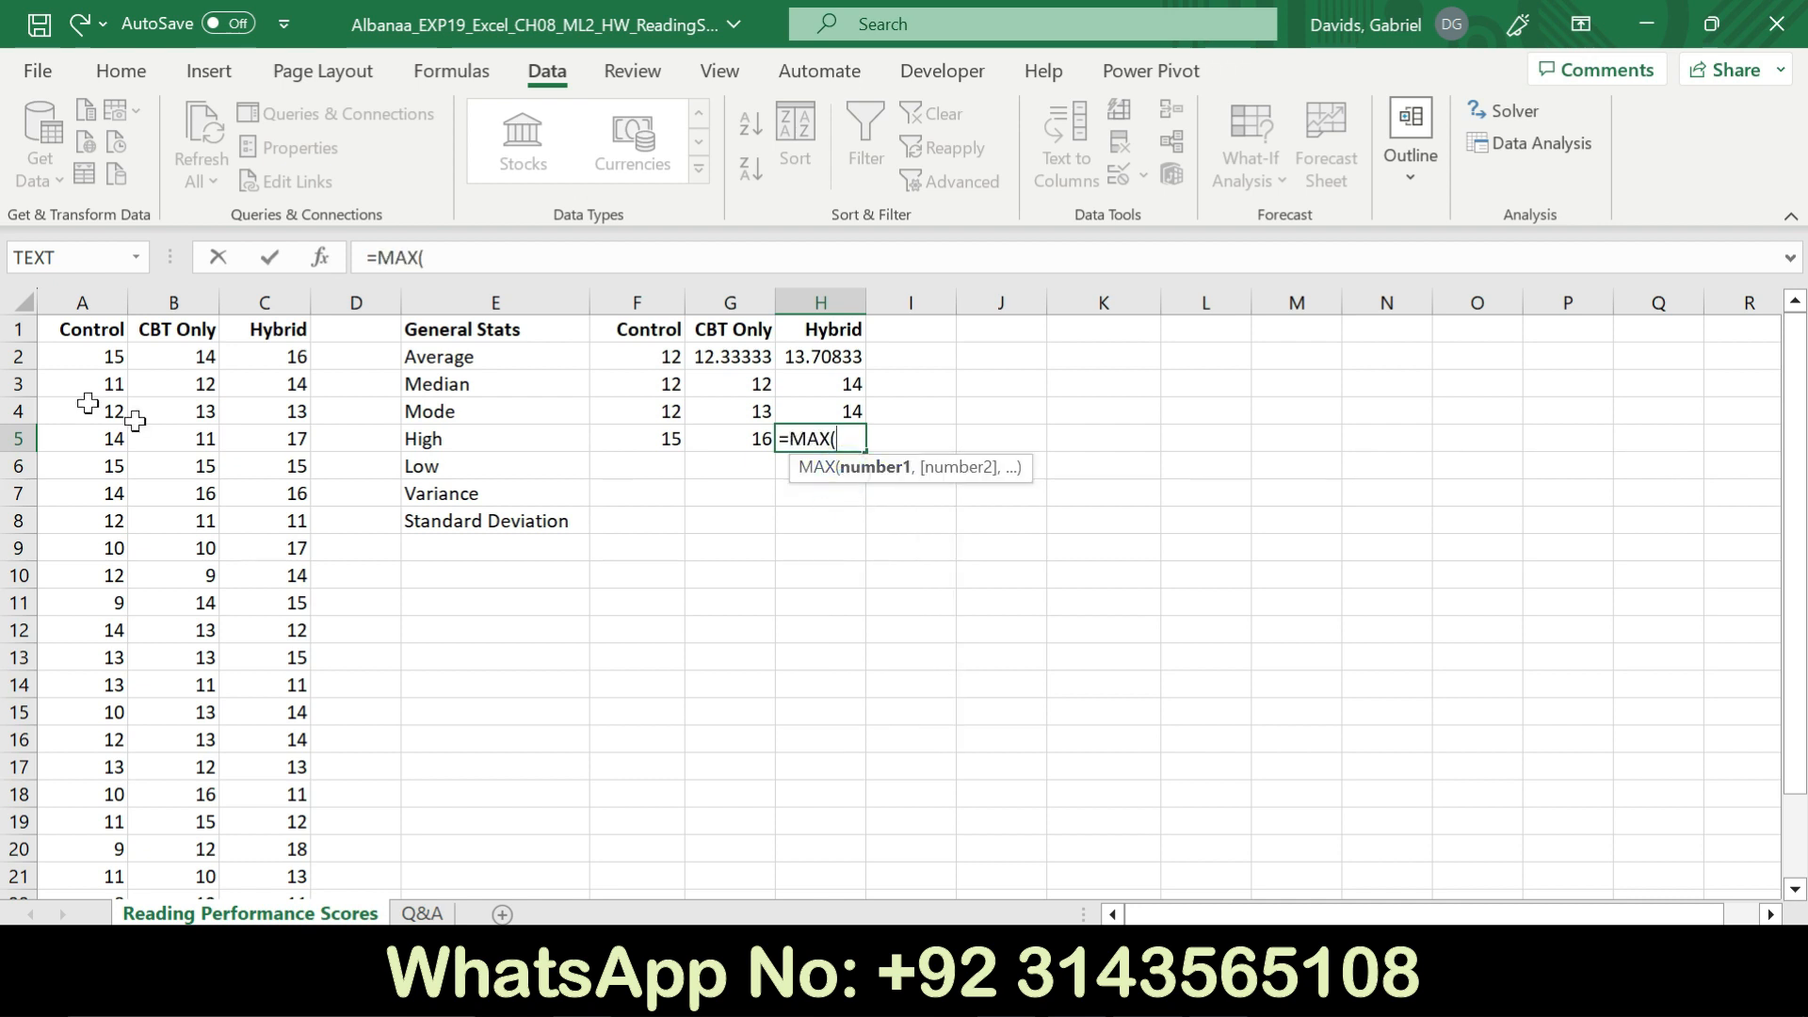
pyautogui.moveTo(282, 360); pyautogui.dragTo(282, 848)
pyautogui.press('Return')
pyautogui.moveTo(1792, 562); pyautogui.dragTo(1794, 457)
# Switch to the Word instructions and move the yellow highlight from the step 5 text to the step 6 text
pyautogui.hotkey('alt', 'Tab')
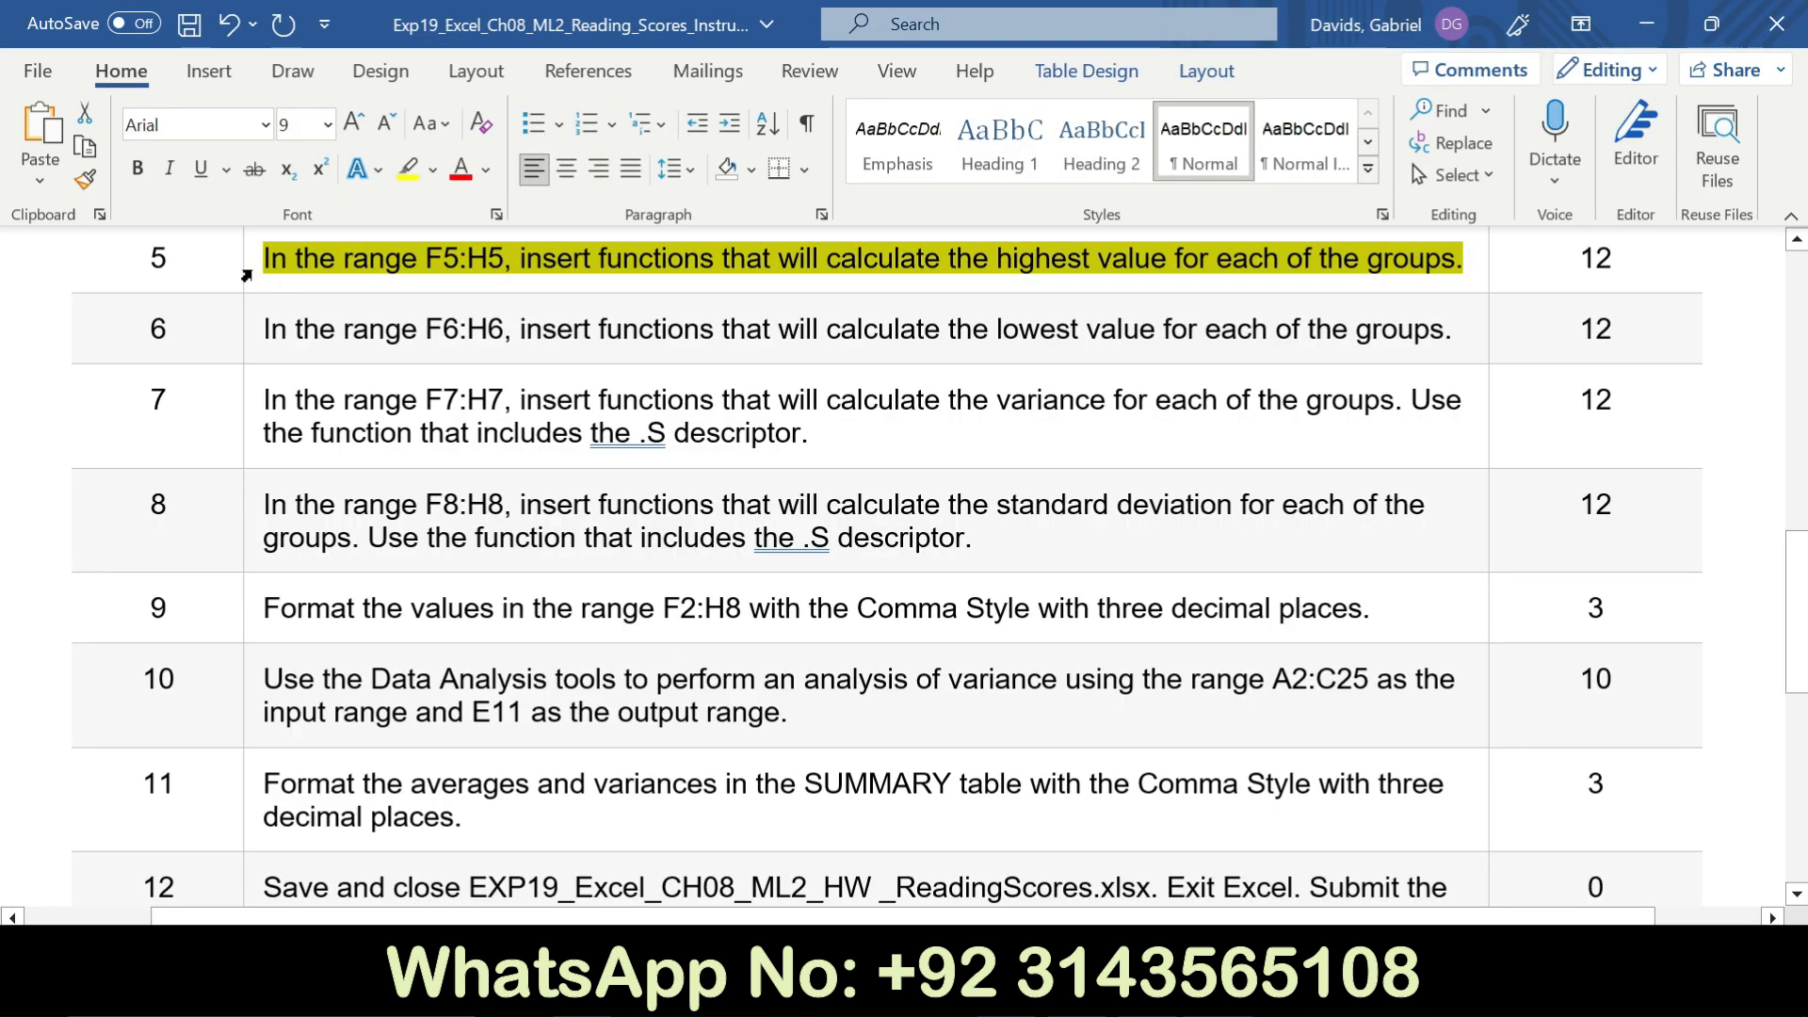
pyautogui.click(247, 273)
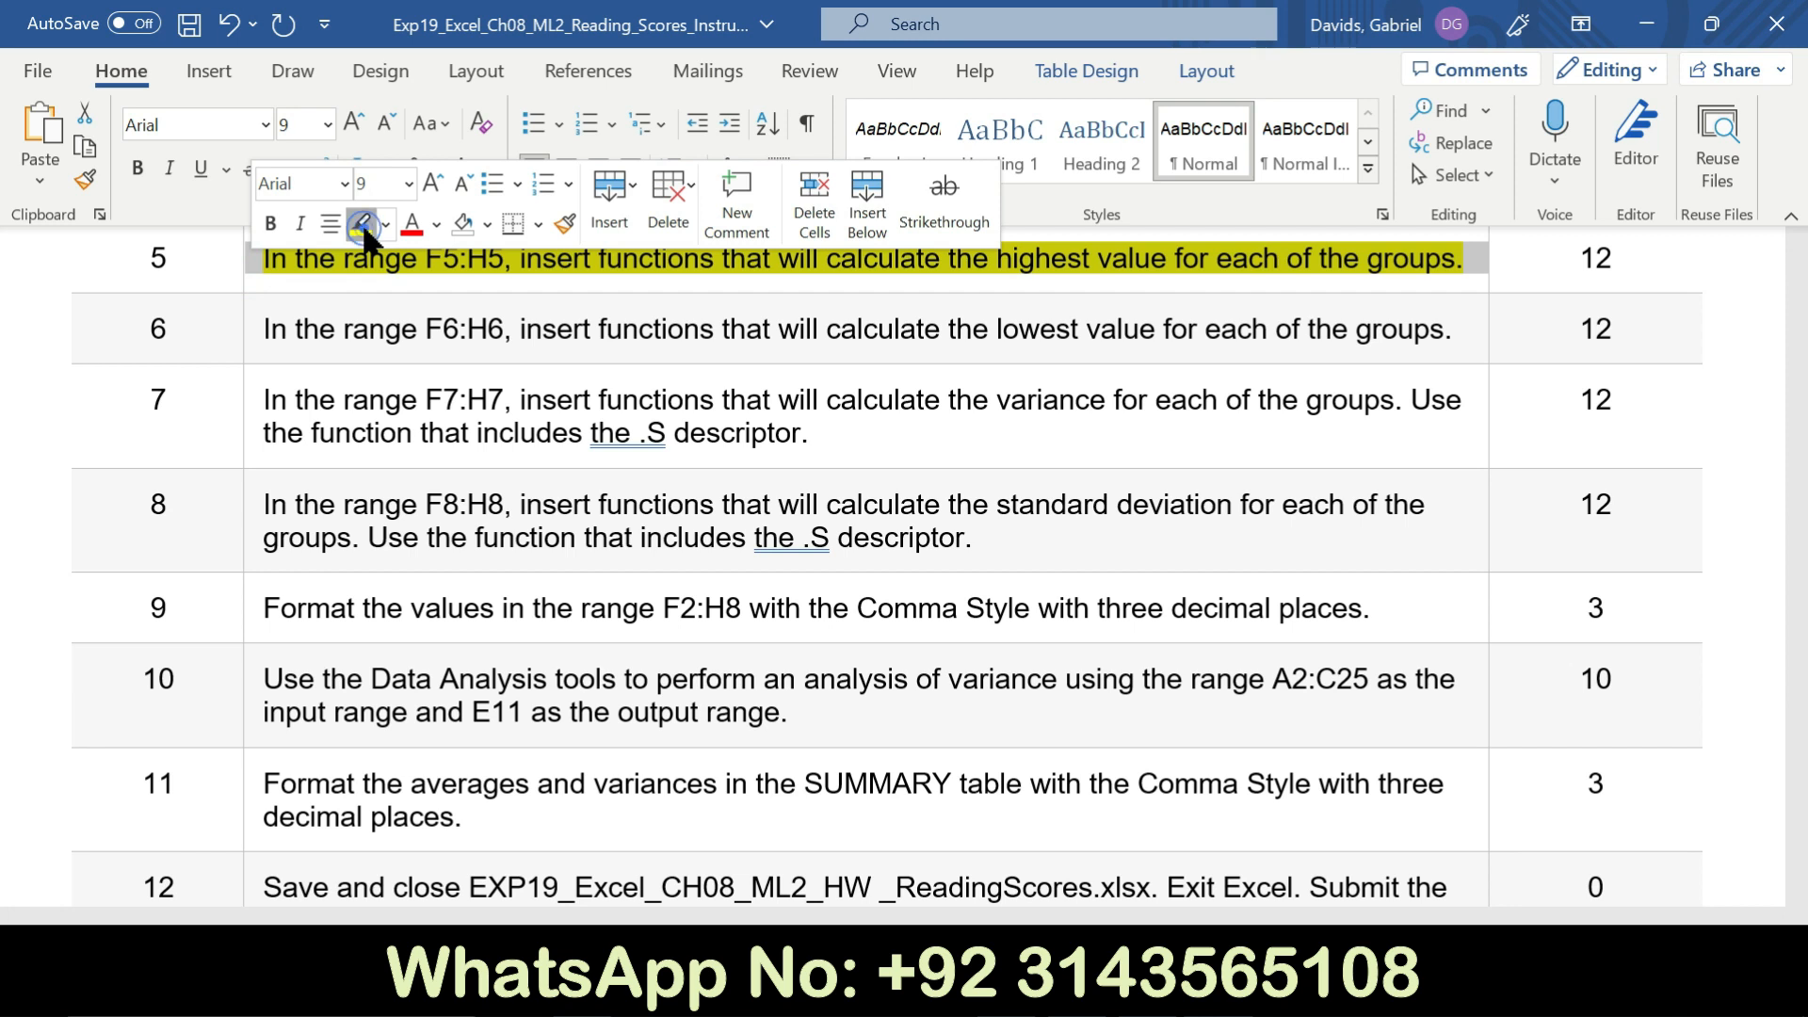
pyautogui.click(361, 224)
pyautogui.click(256, 344)
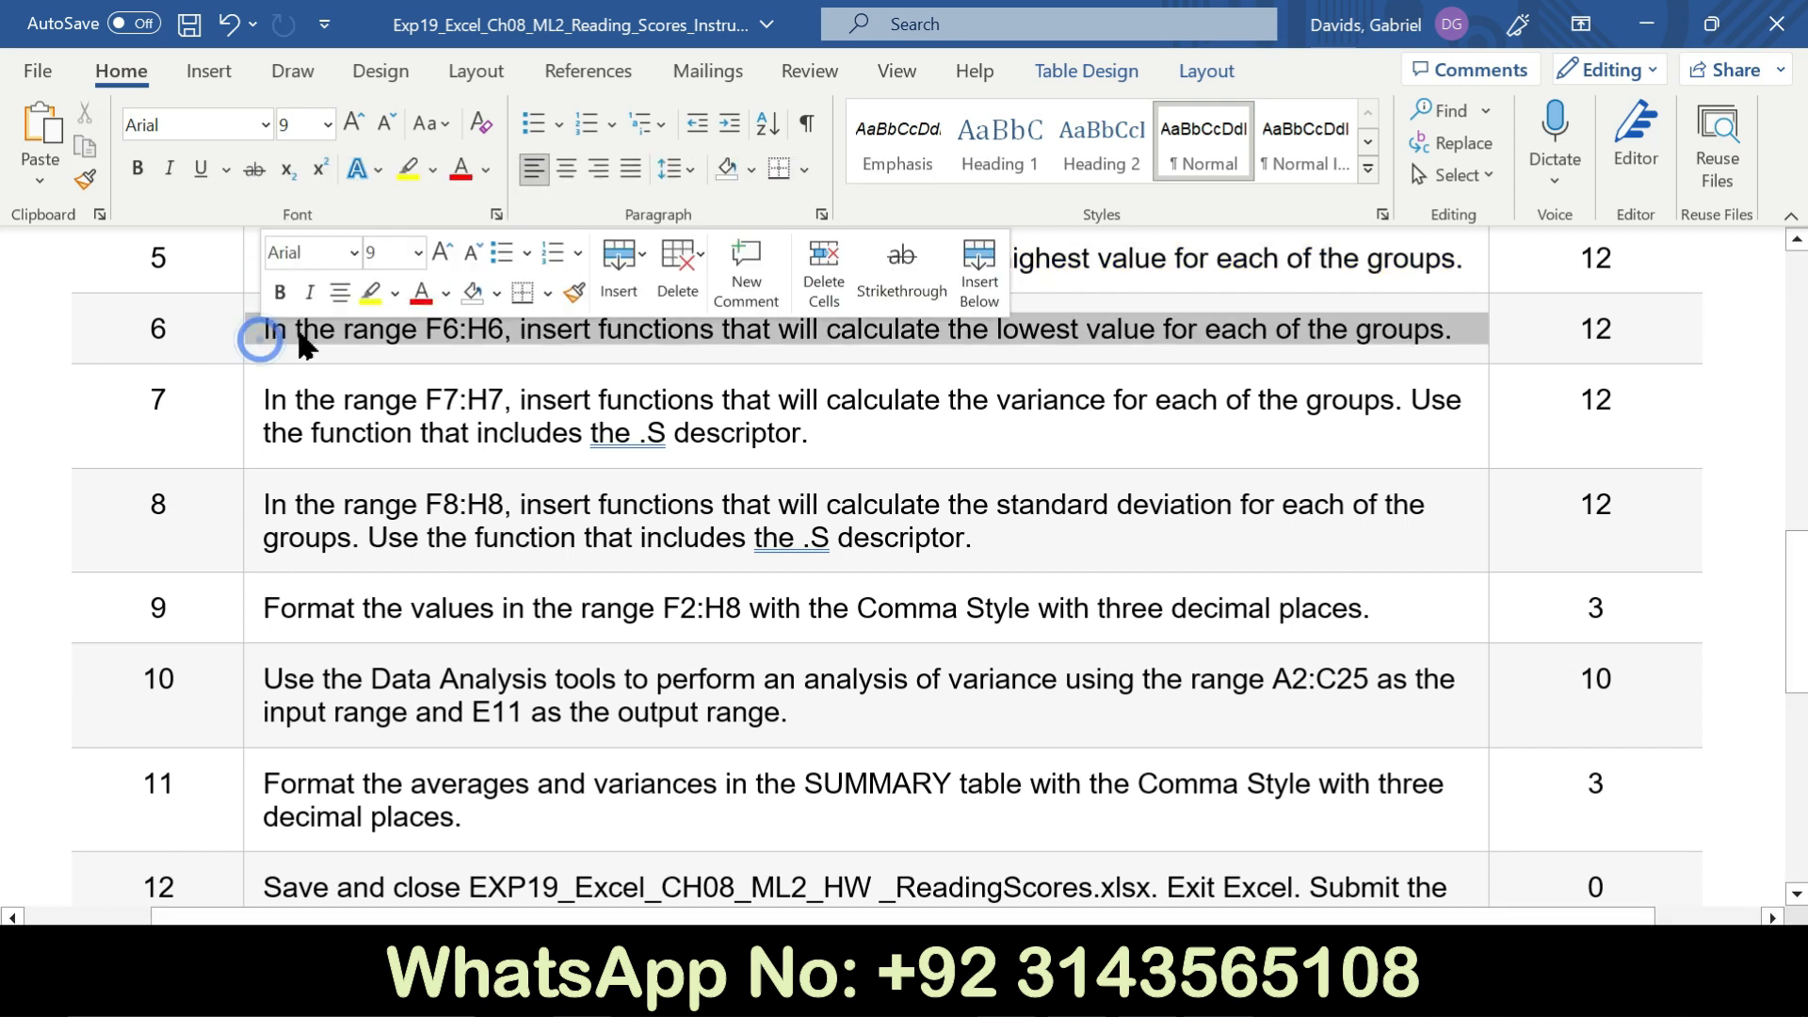
pyautogui.click(369, 293)
# Switch to the Excel workbook and review the Reading Performance Scores statistics, the ANOVA tables and the Q&A sheet's questions
pyautogui.click(818, 989)
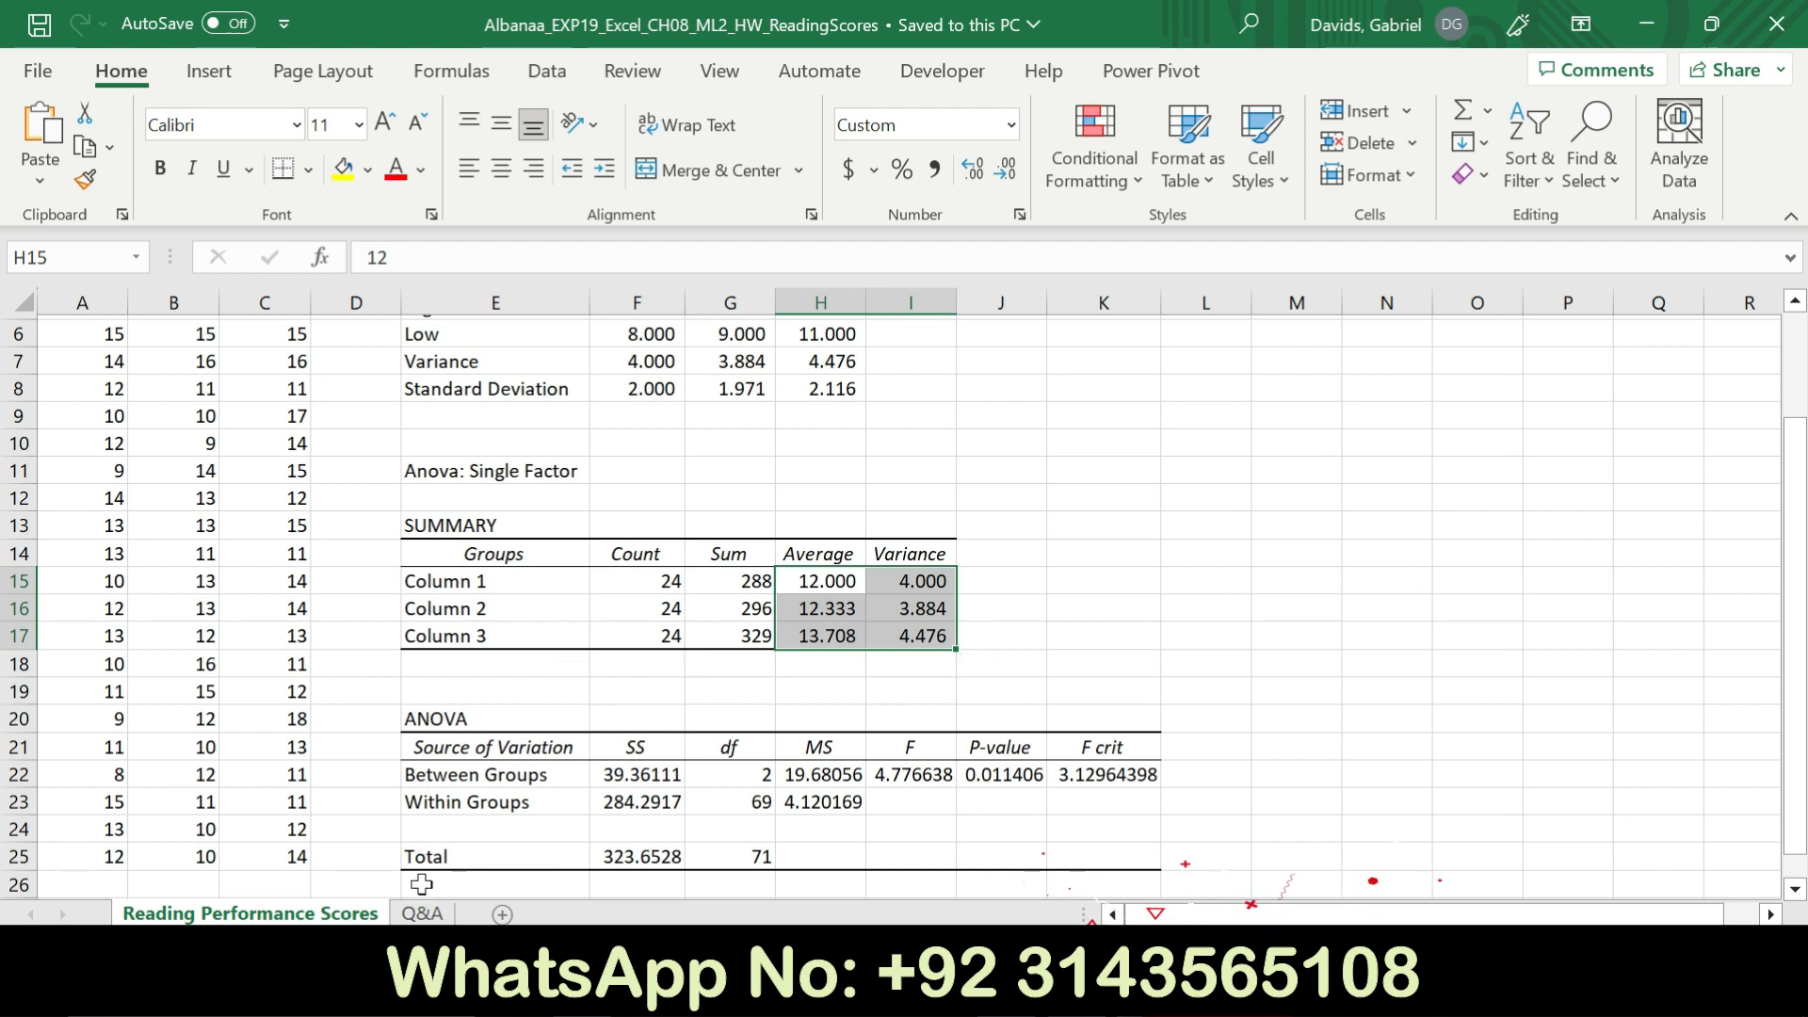
pyautogui.click(423, 915)
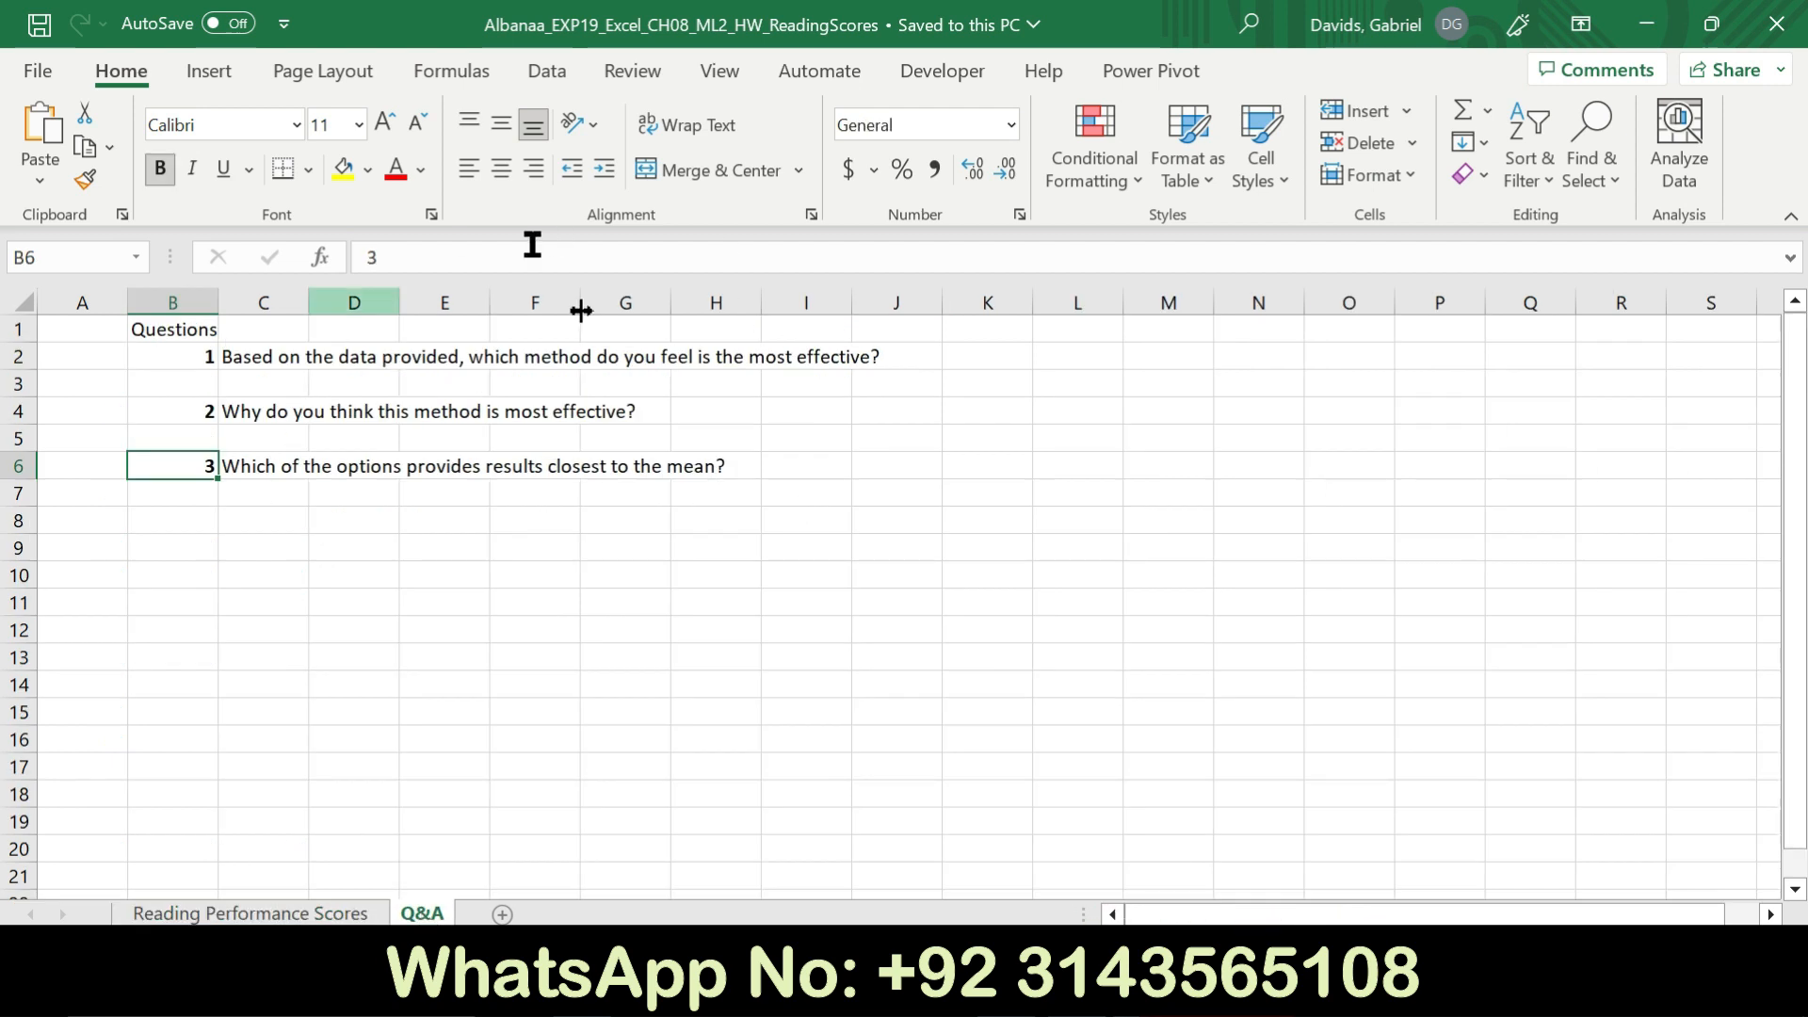
pyautogui.click(326, 914)
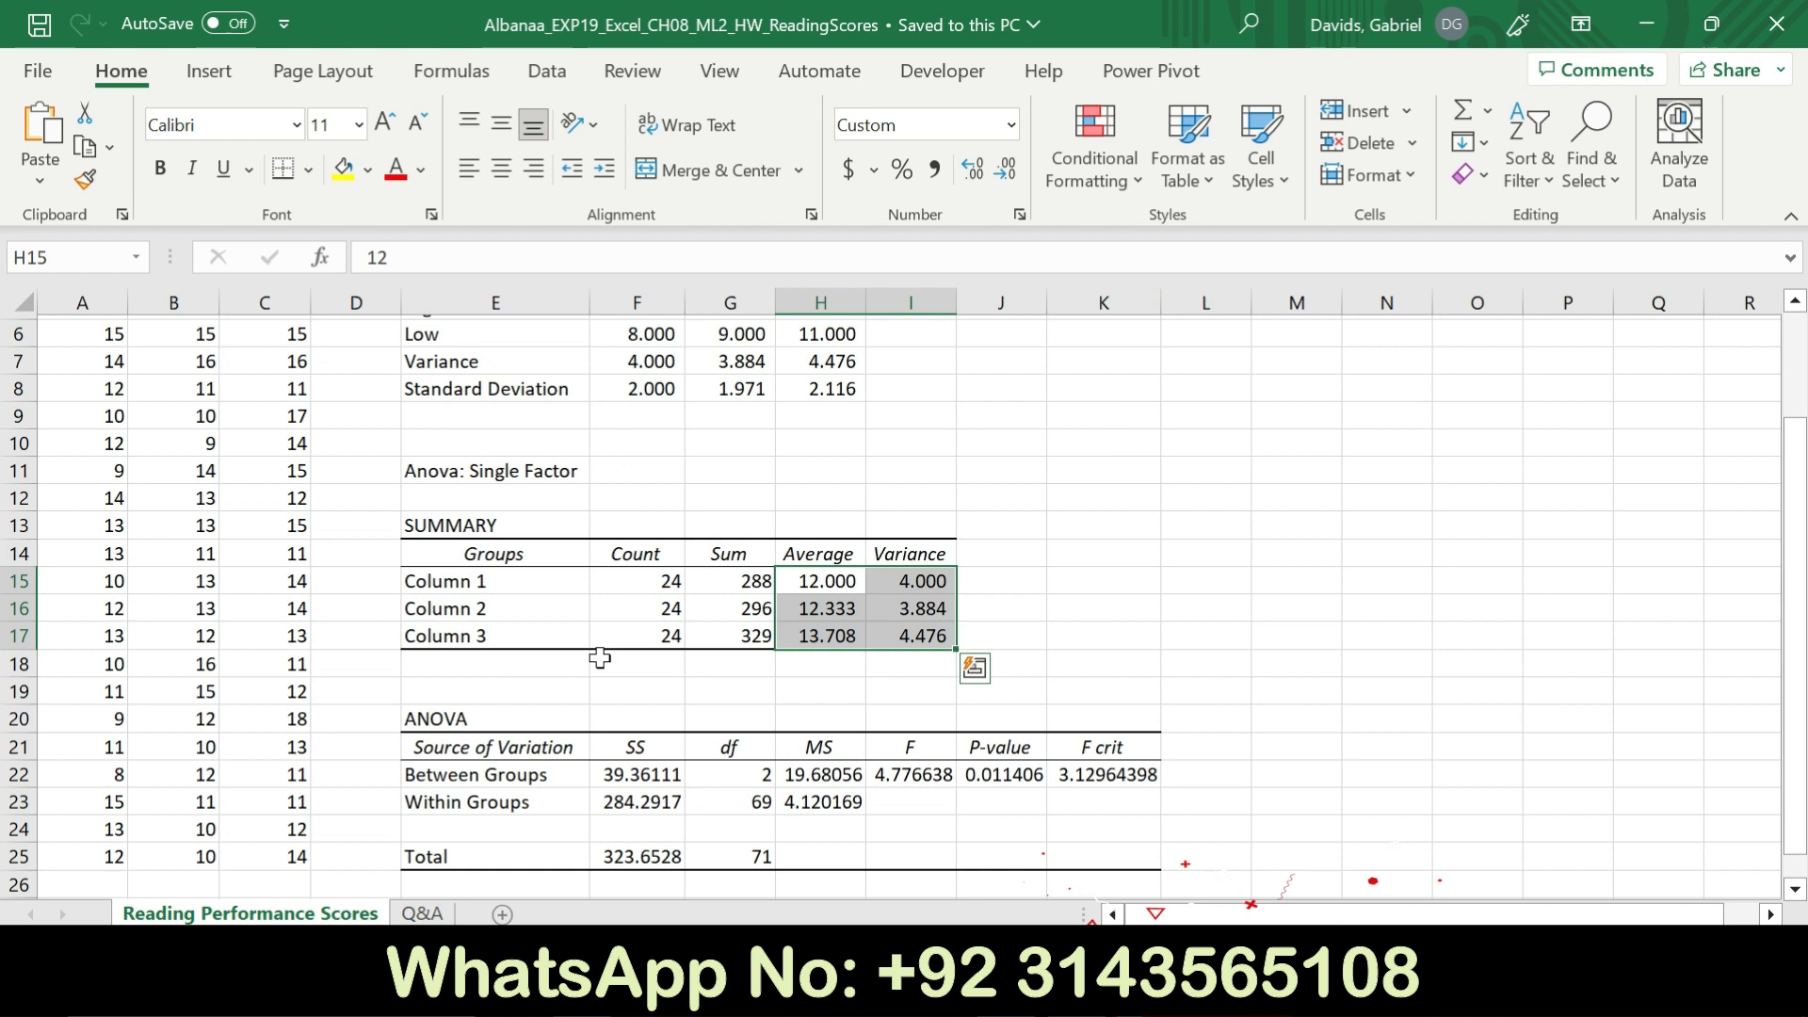
pyautogui.moveTo(1777, 446); pyautogui.dragTo(5, 758)
pyautogui.moveTo(5, 582); pyautogui.dragTo(7, 320)
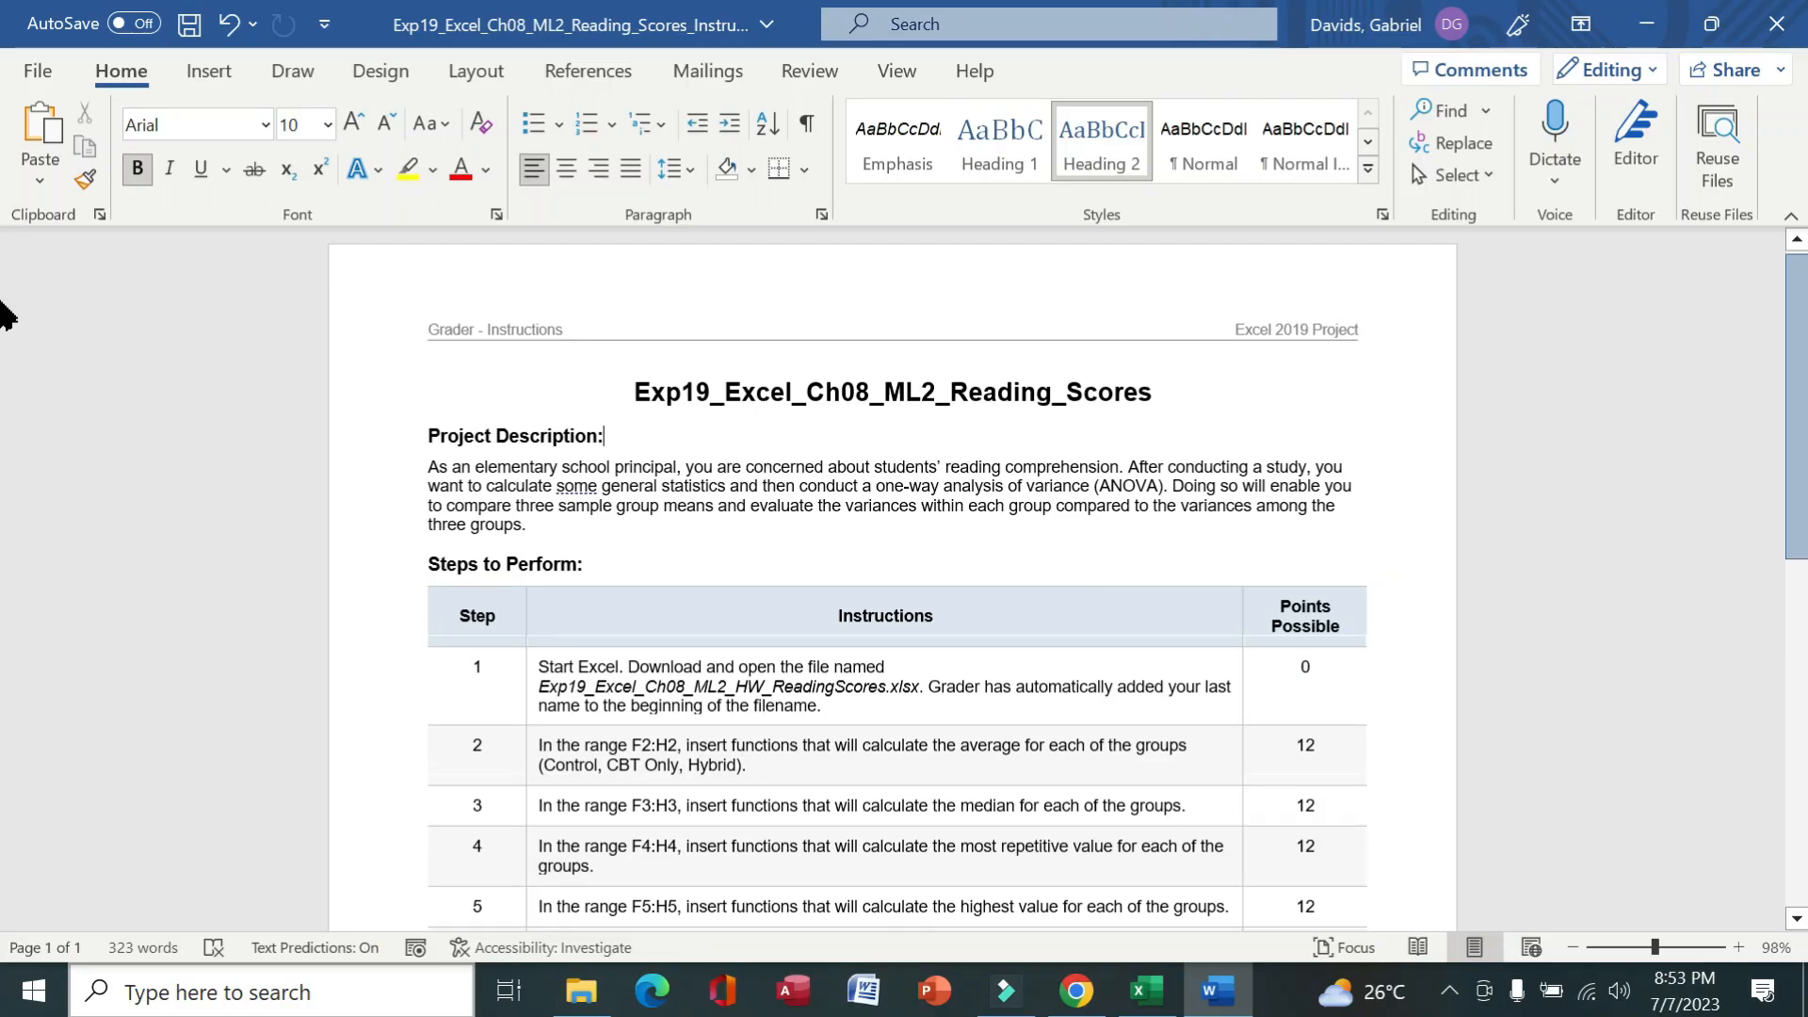
# Read through the project description and the table of steps in the Word instructions, enlarging and centring the page for legibility
pyautogui.scroll(-5, 3, 411)
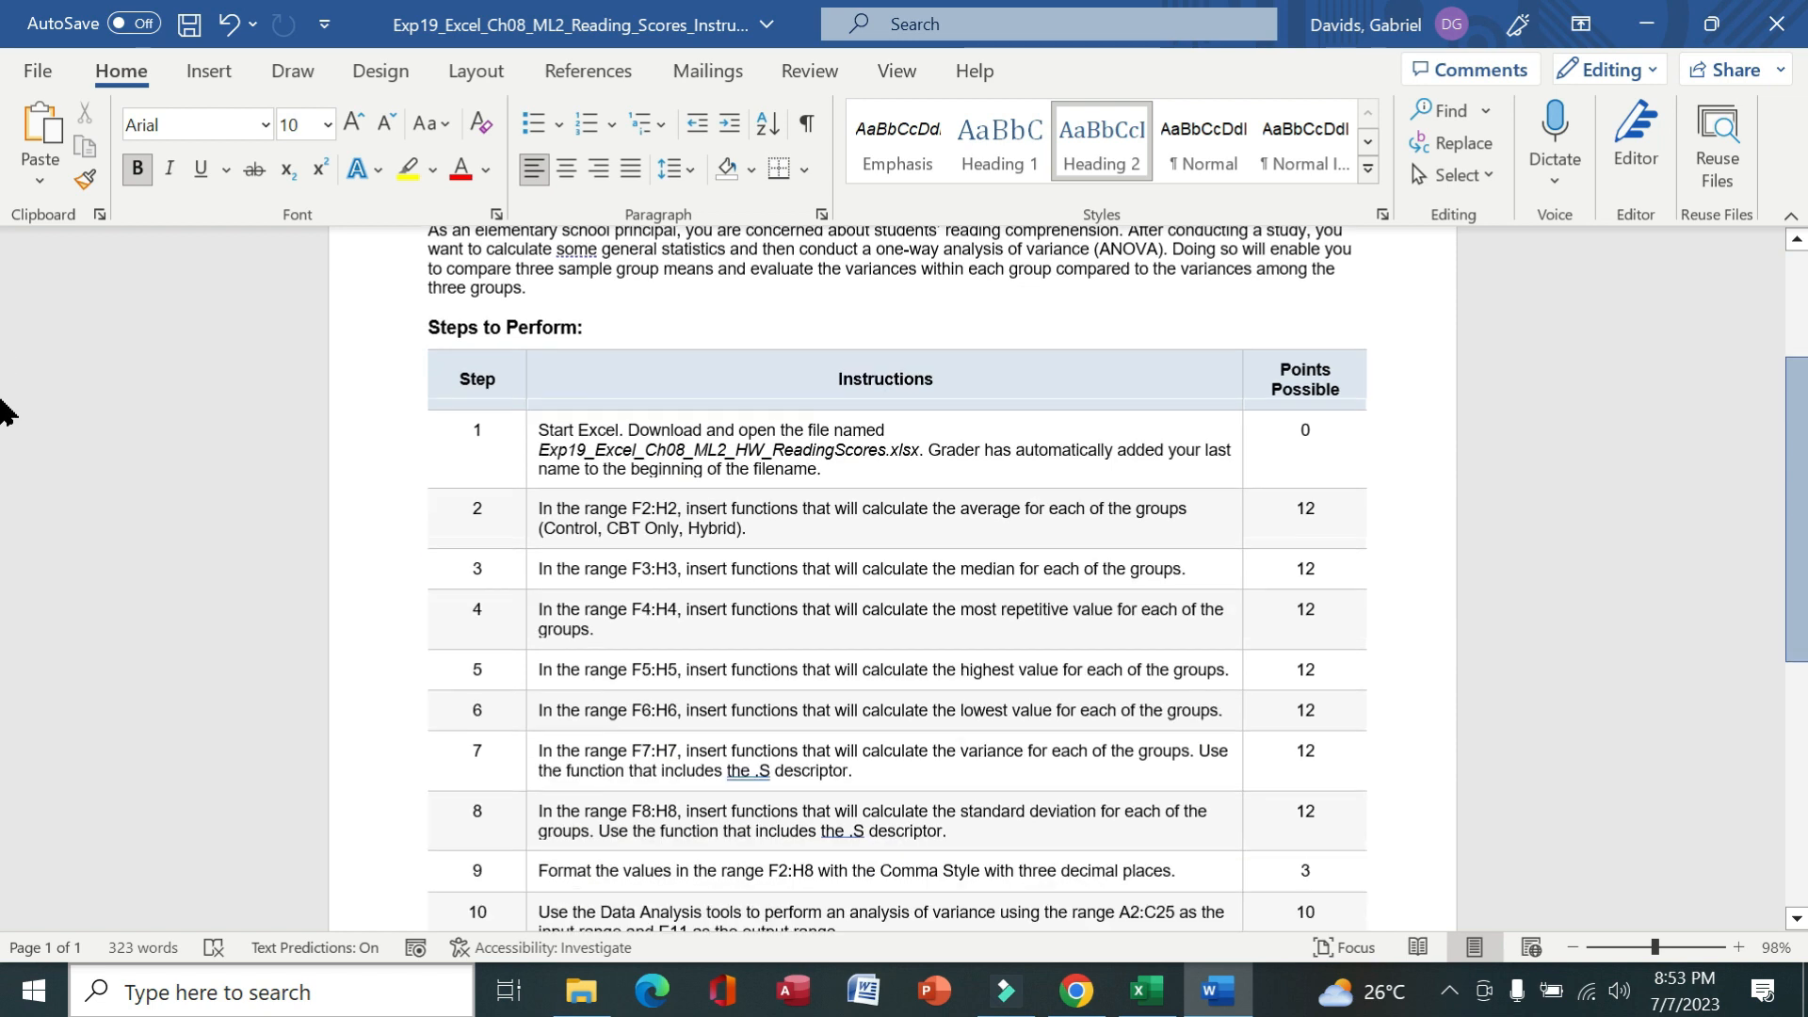
pyautogui.scroll(-8, 3, 411)
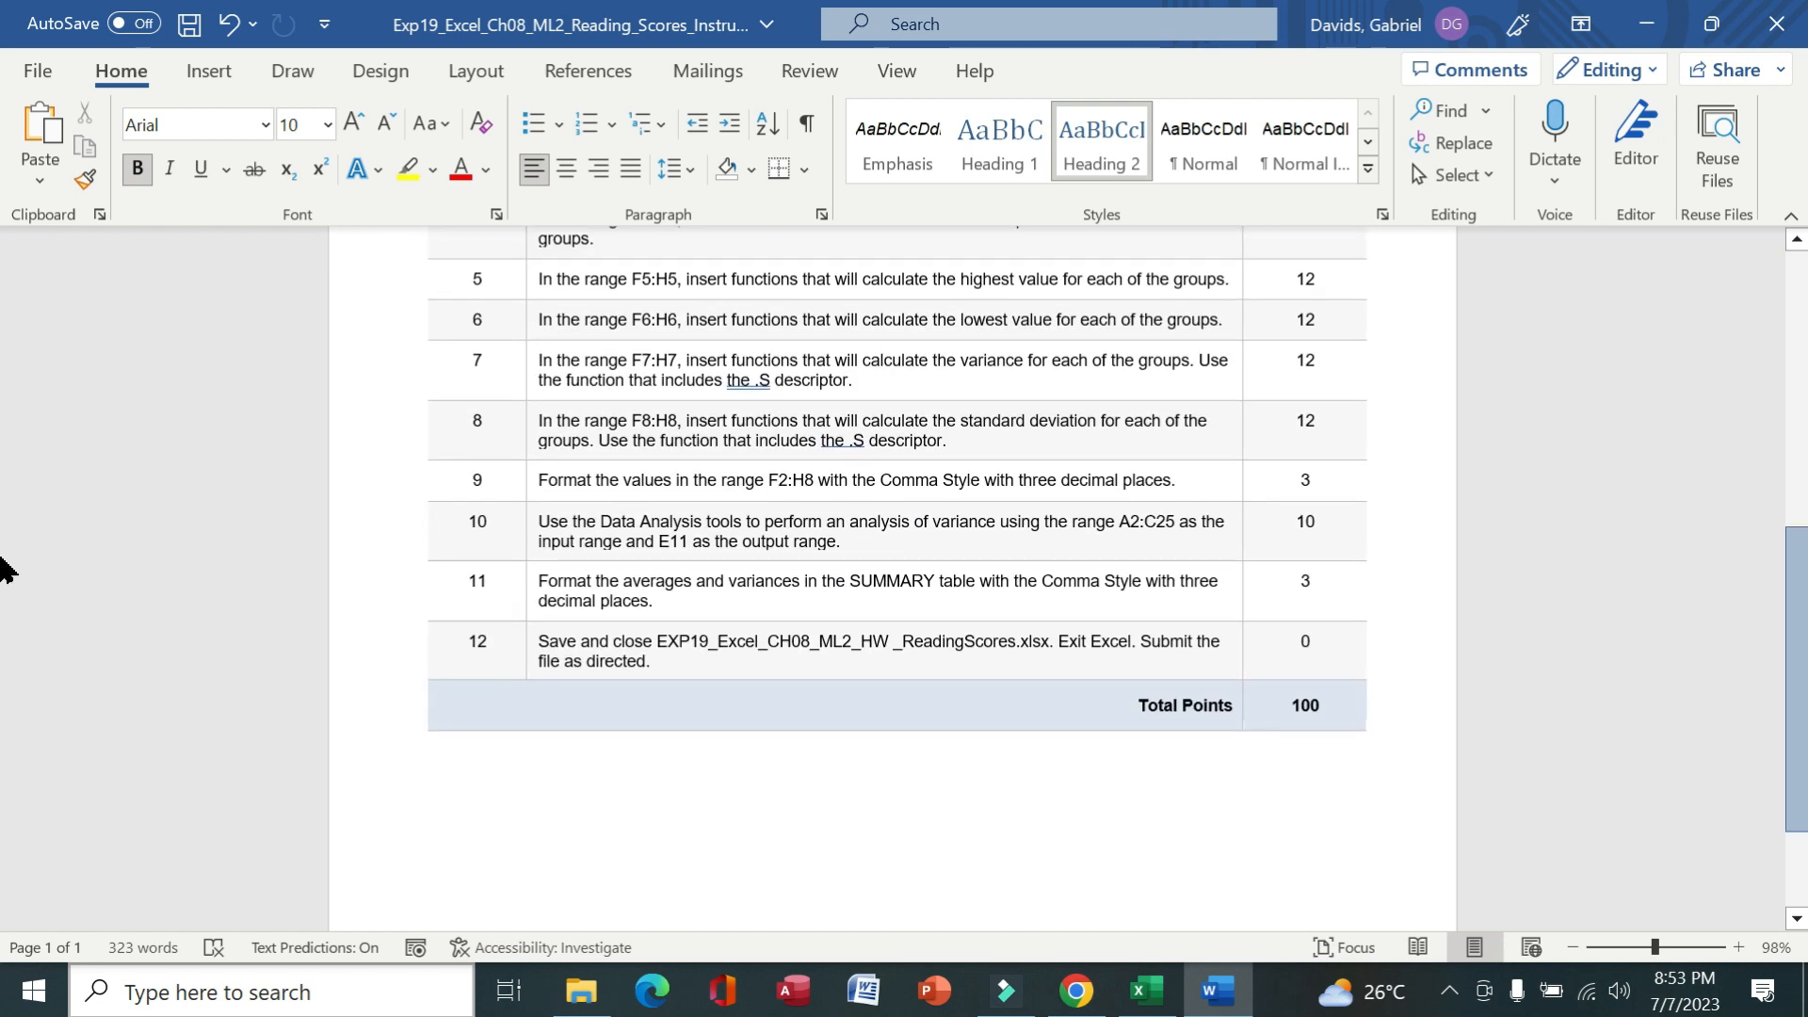
pyautogui.scroll(12, 3, 570)
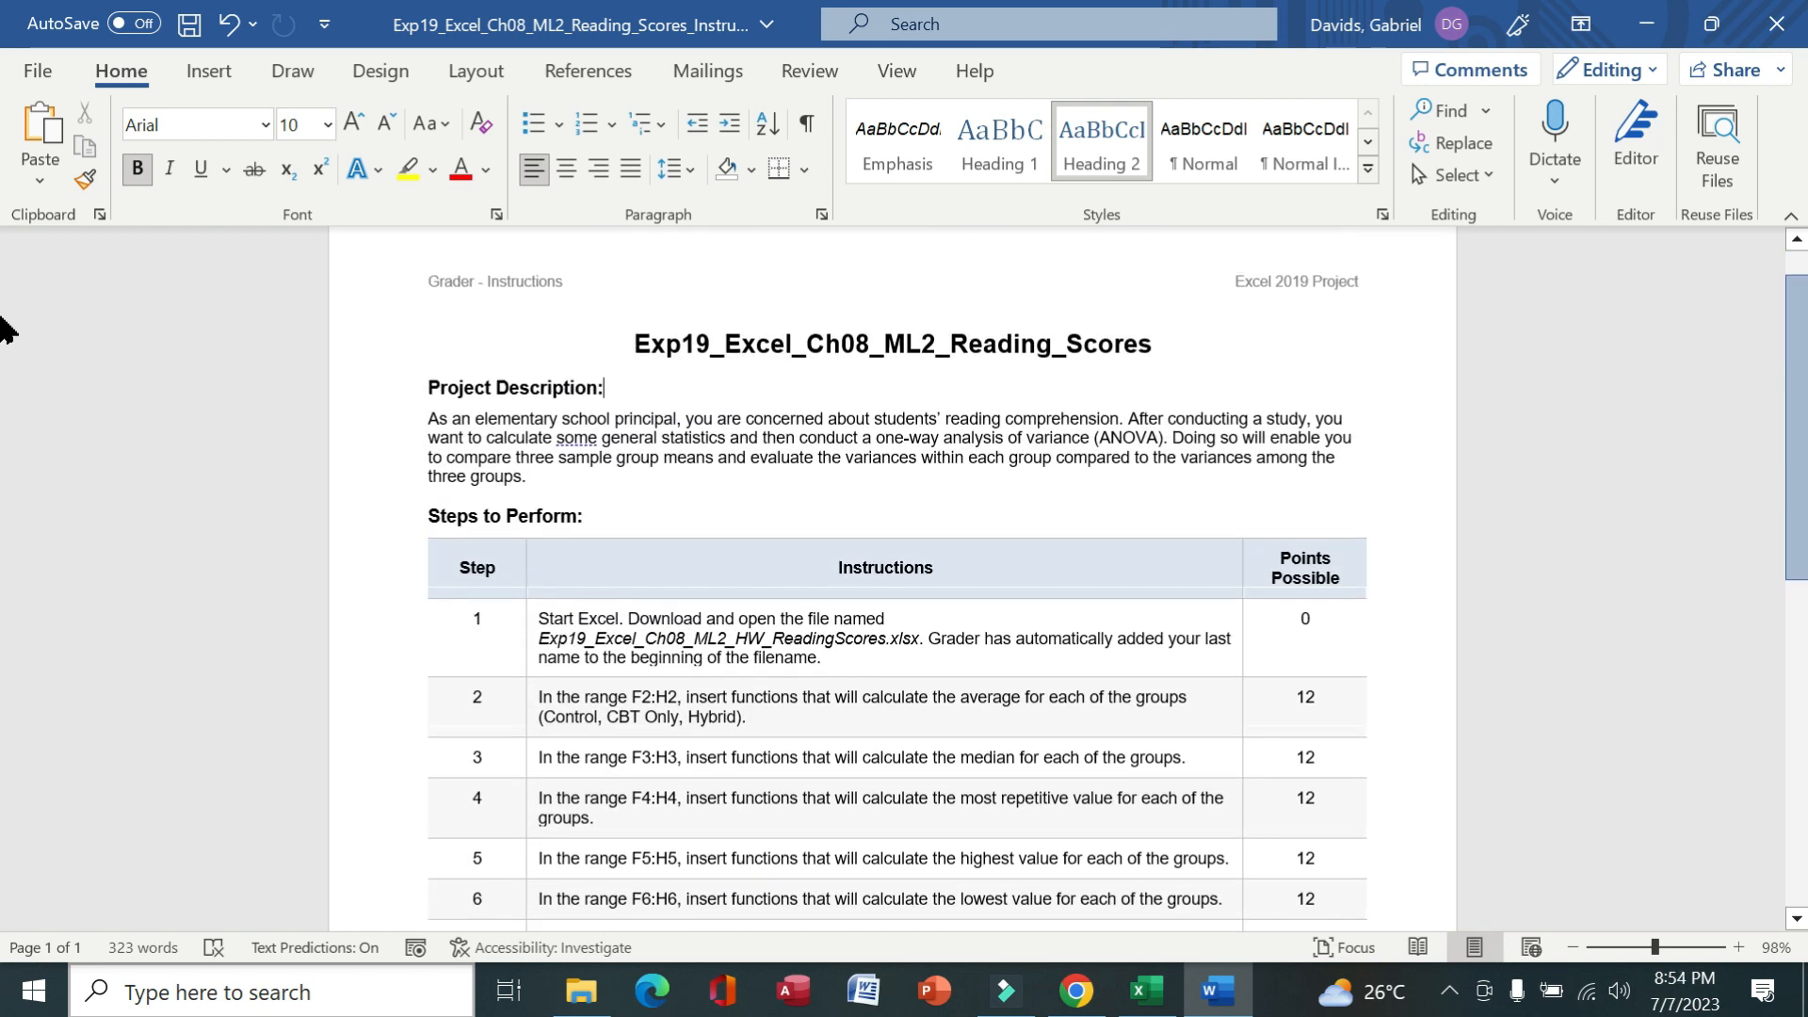
pyautogui.scroll(1, 3, 330)
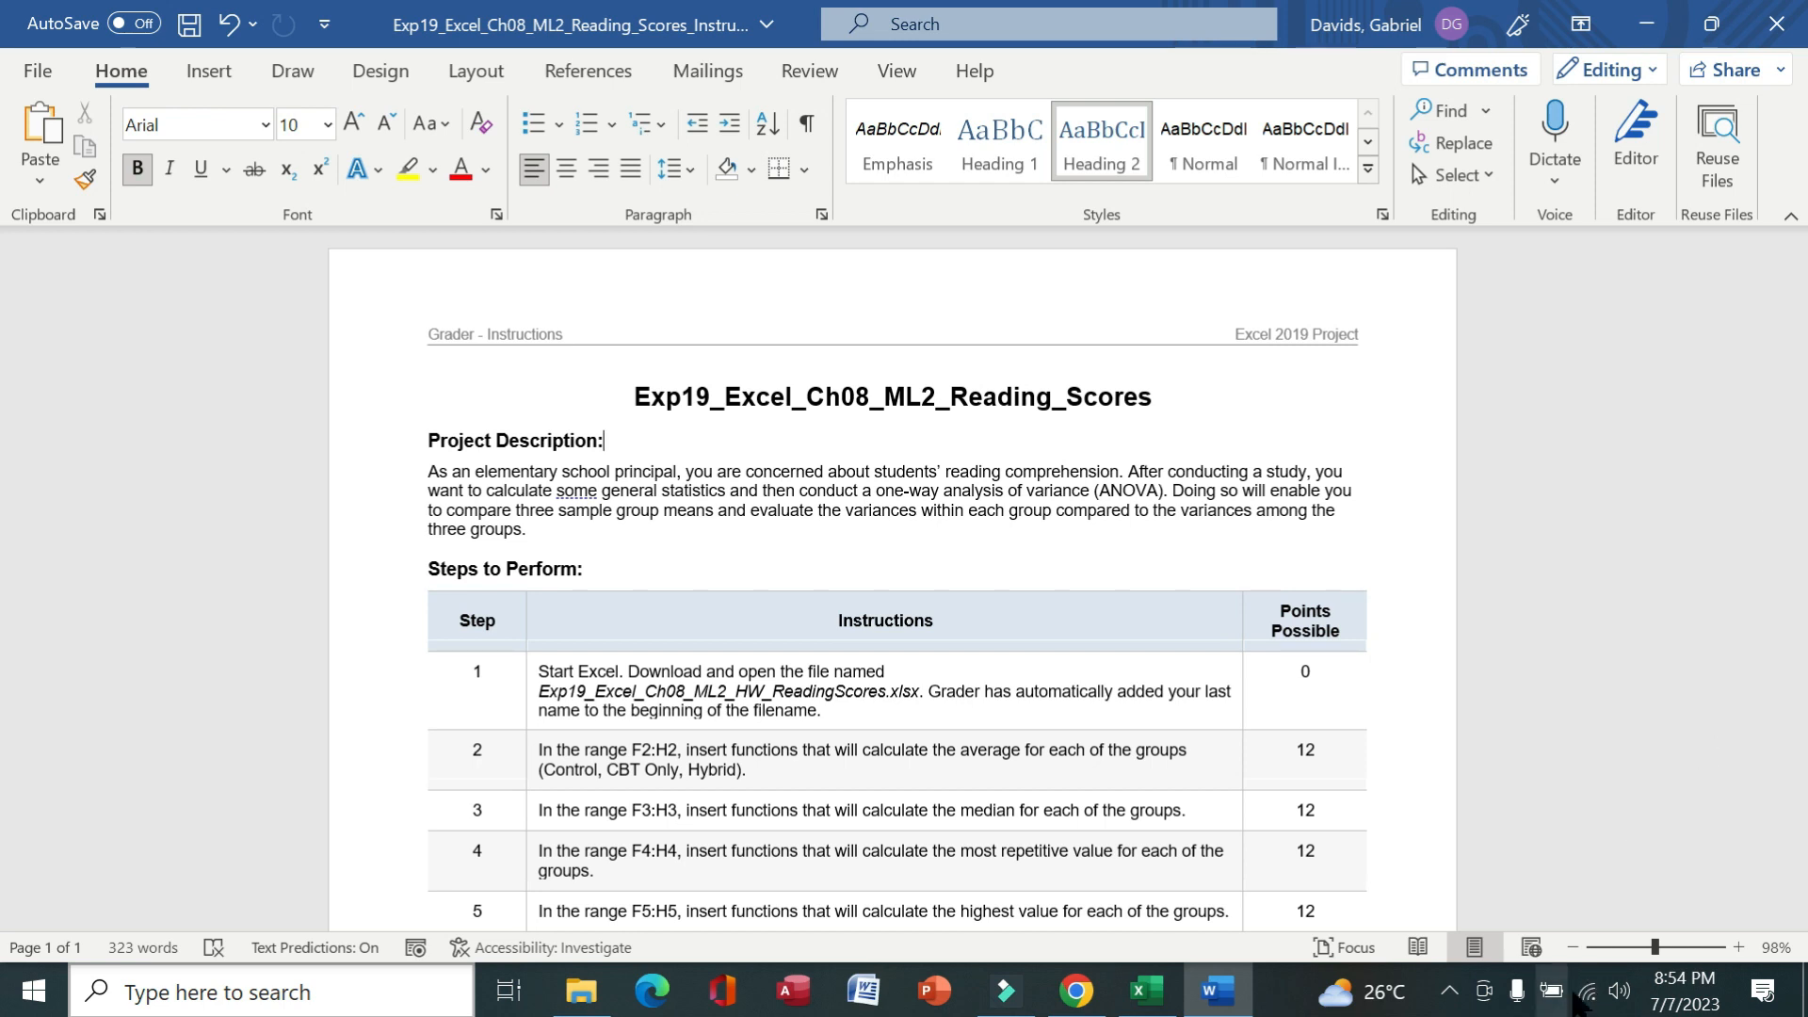
pyautogui.moveTo(1655, 948); pyautogui.dragTo(1682, 947)
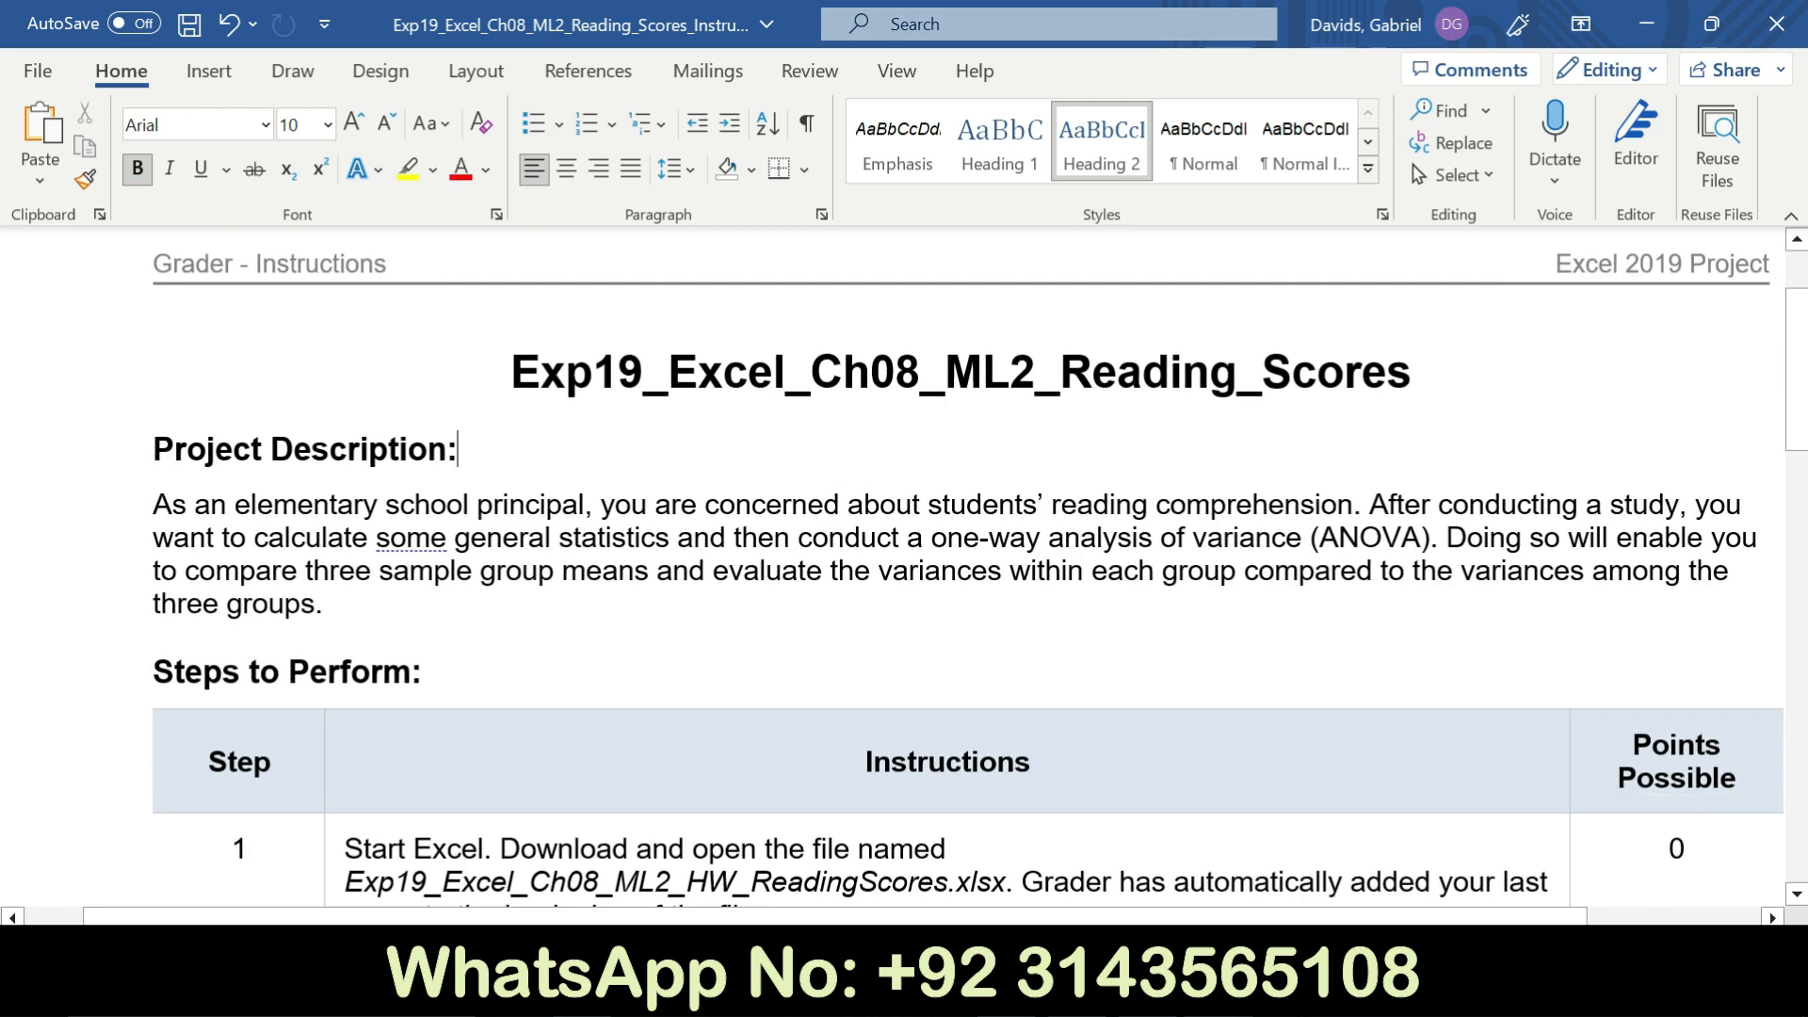
pyautogui.moveTo(1507, 917); pyautogui.dragTo(1575, 916)
pyautogui.moveTo(1358, 381)
pyautogui.mouseDown()
pyautogui.moveTo(478, 376)
pyautogui.moveTo(1357, 373)
pyautogui.mouseUp()
pyautogui.click(584, 311)
pyautogui.scroll(-5, 4, 490)
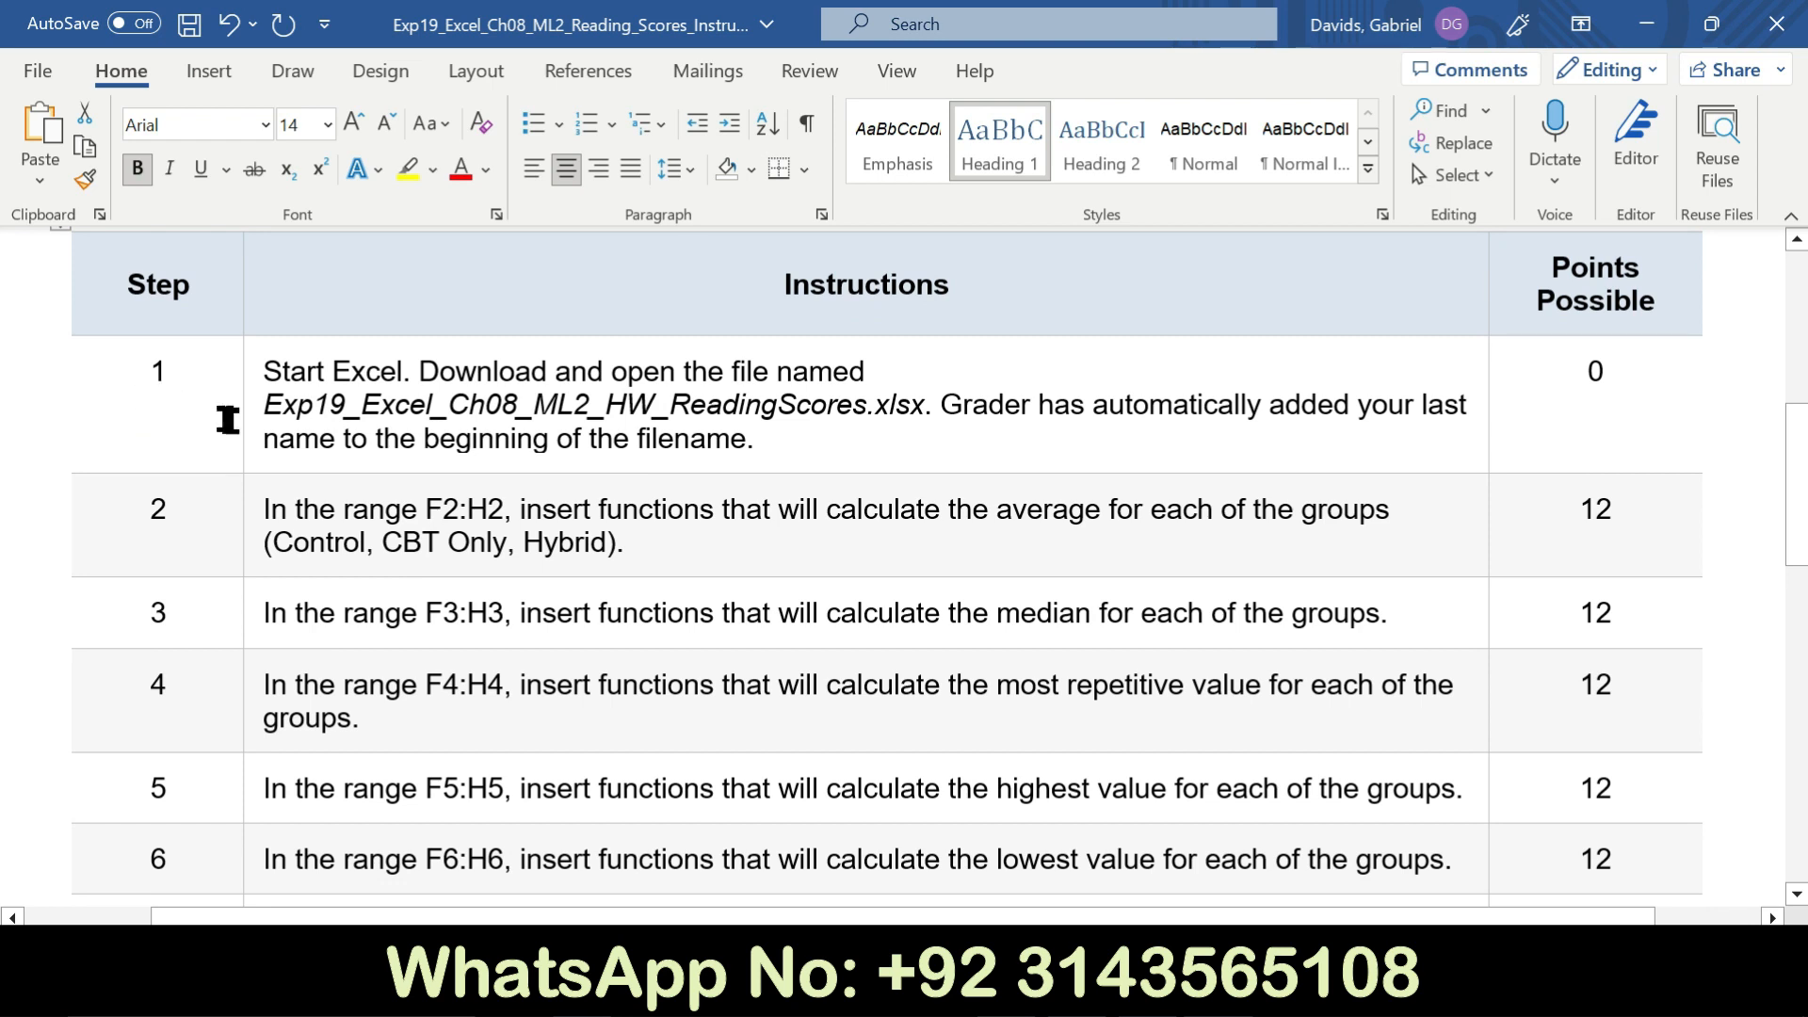
# Highlight the step 1 text of the instructions in yellow and select it for reading
pyautogui.click(243, 420)
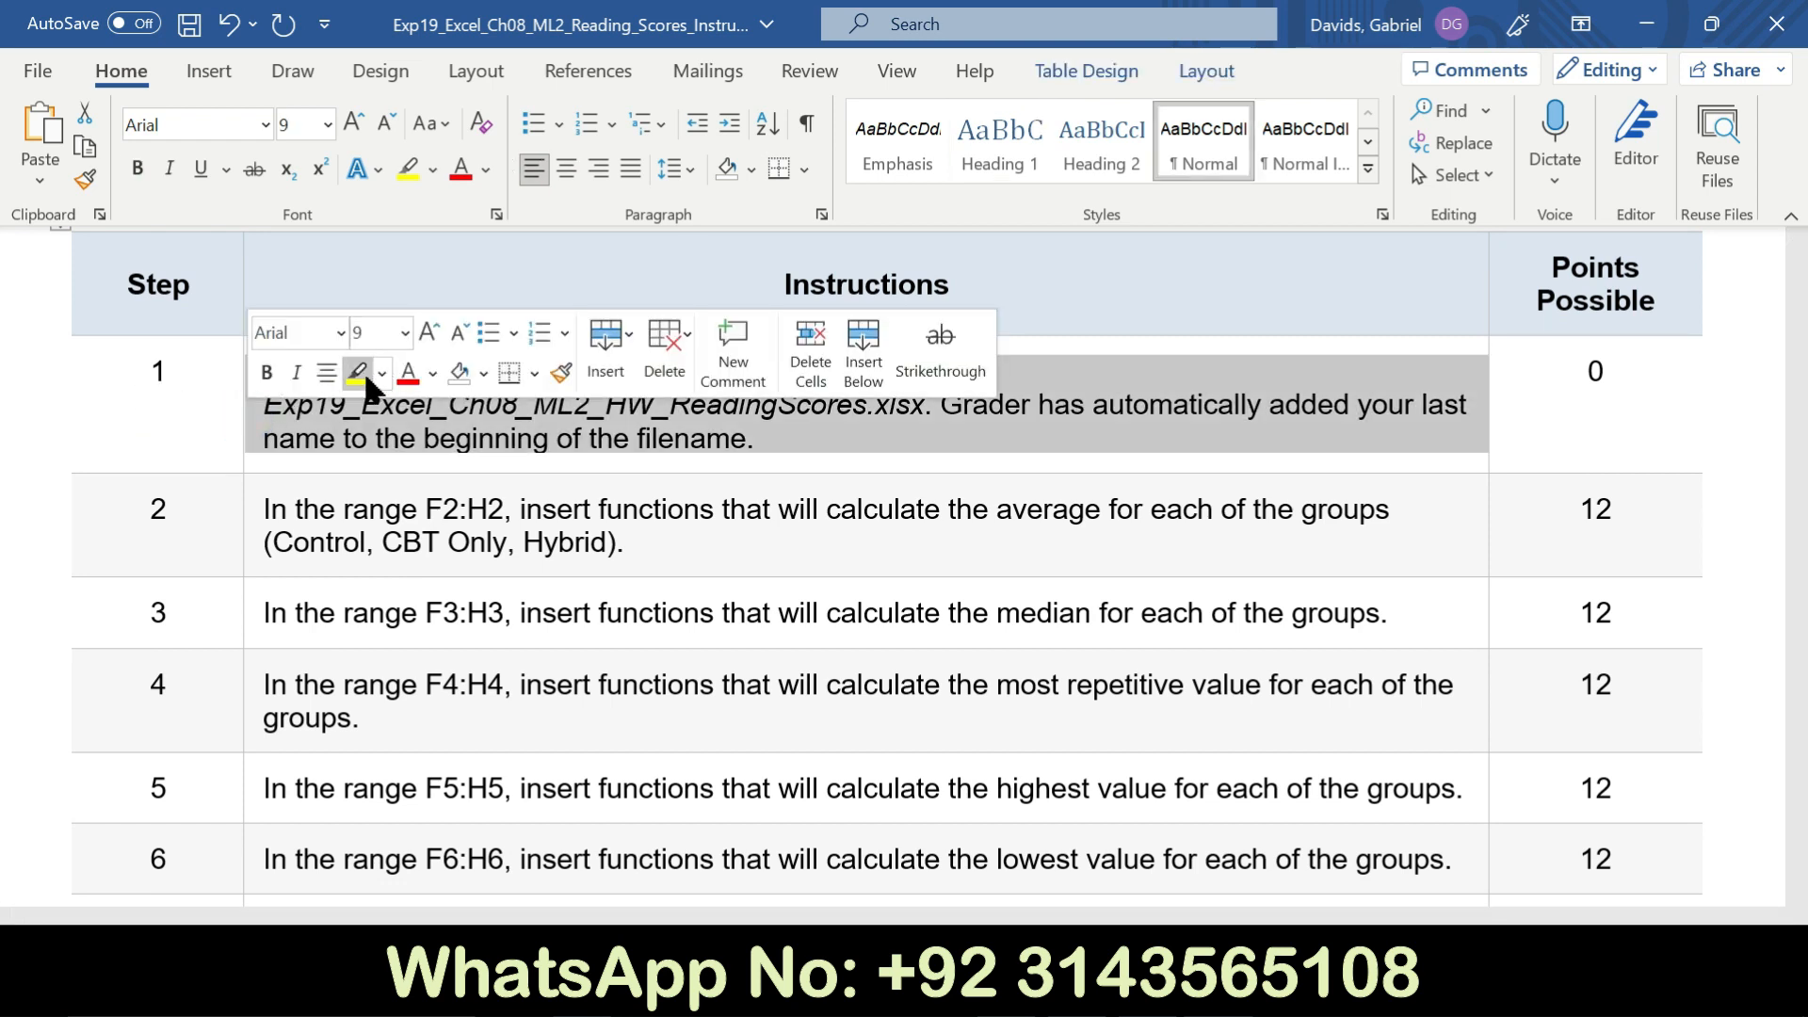
pyautogui.click(359, 375)
pyautogui.click(213, 412)
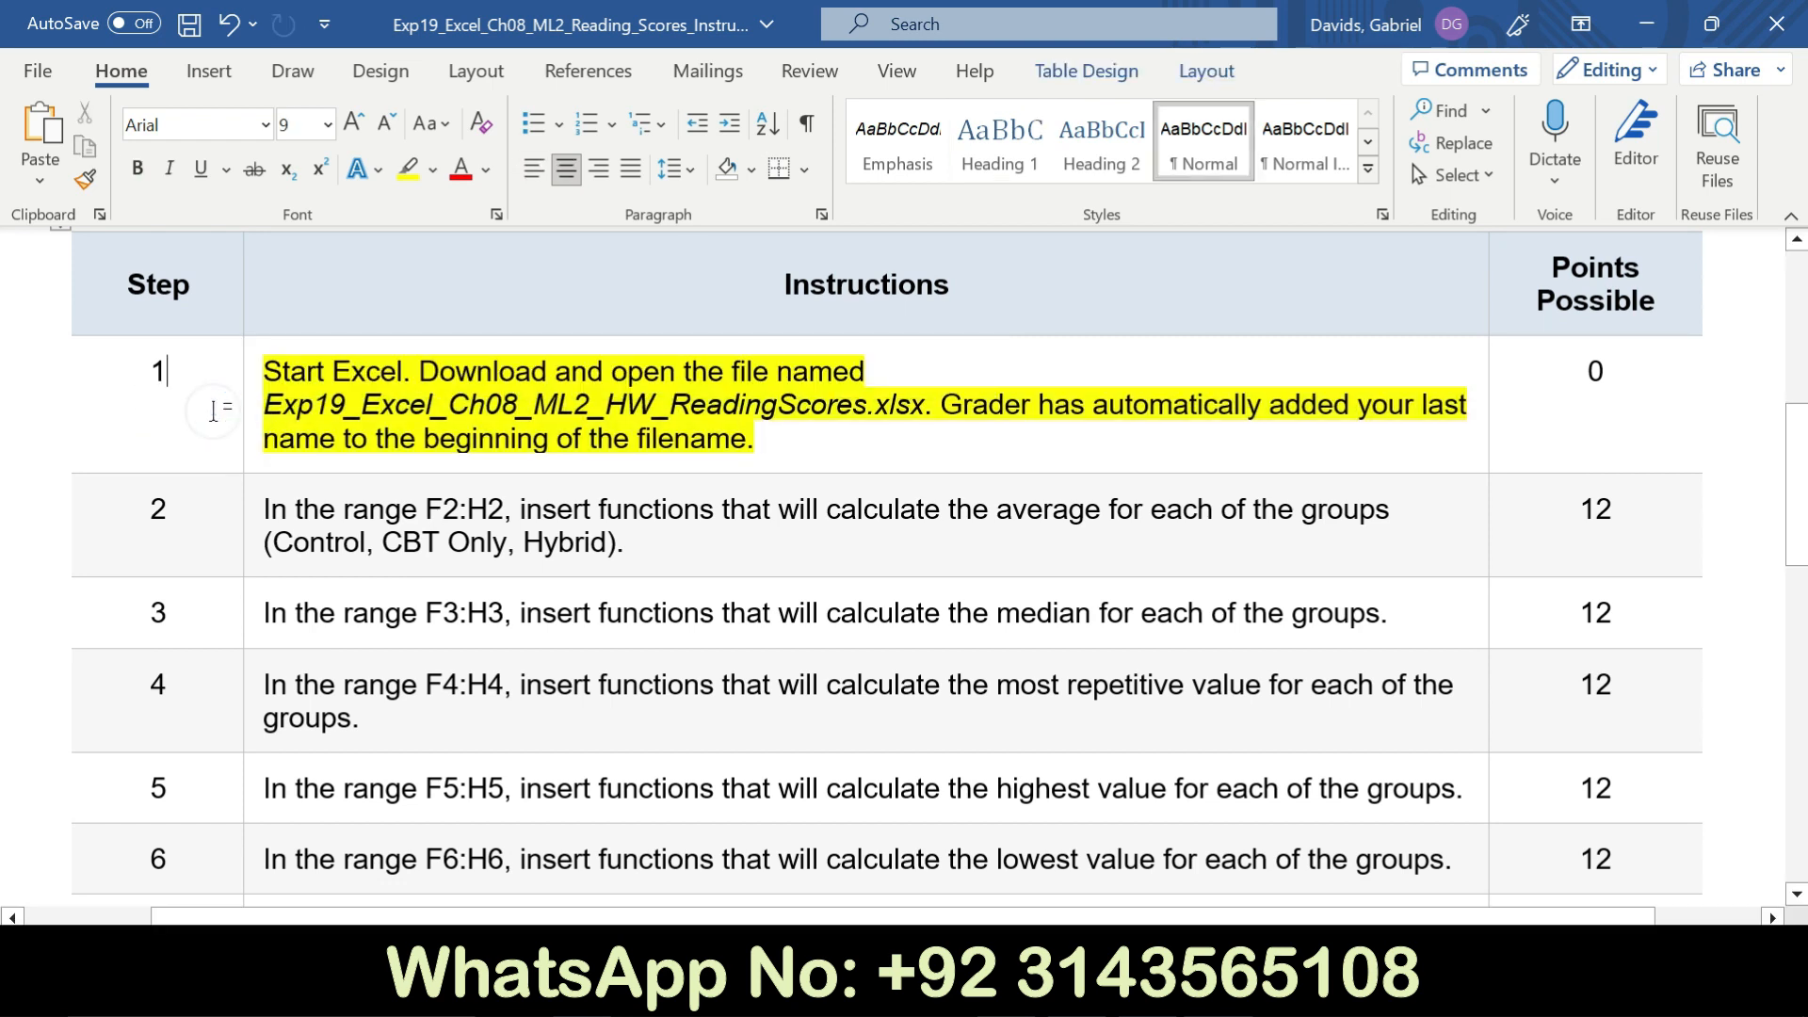
pyautogui.moveTo(272, 379); pyautogui.dragTo(784, 426)
# Switch to the Excel workbook and look over the Q&A and Reading Performance Scores sheets
pyautogui.hotkey('alt', 'Tab')
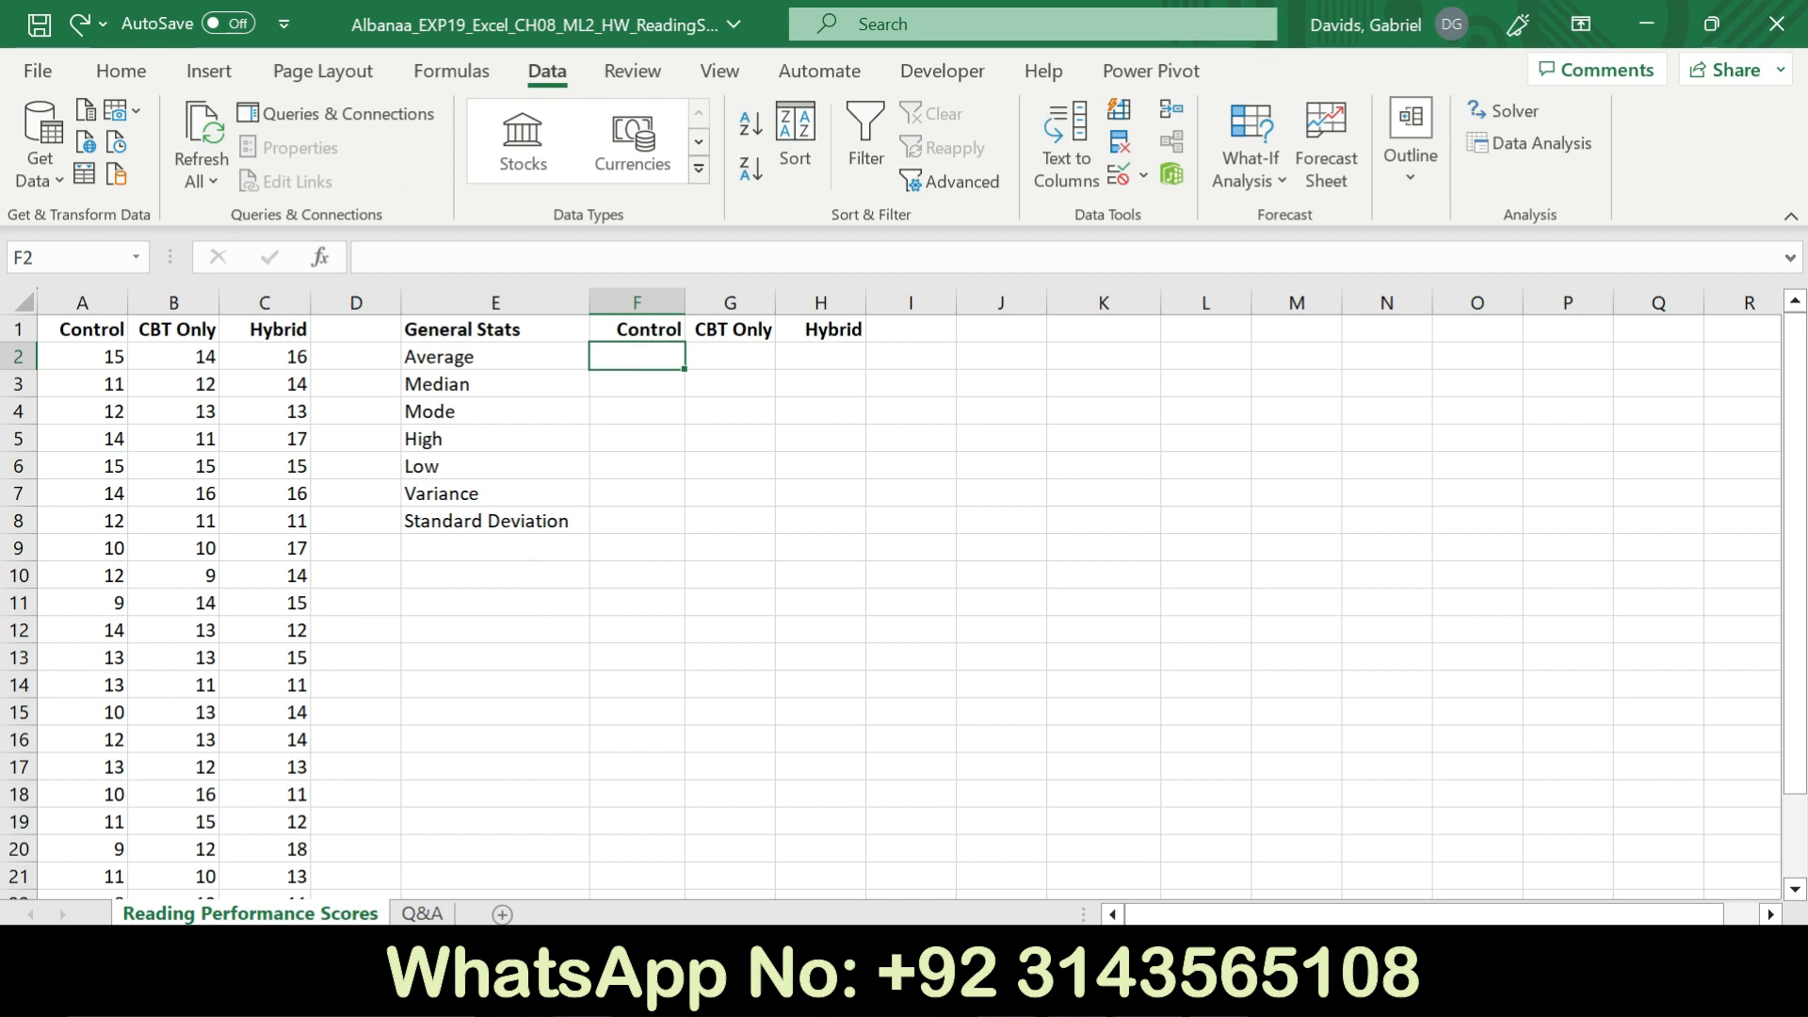
pyautogui.hotkey('ctrl', 'pagedown')
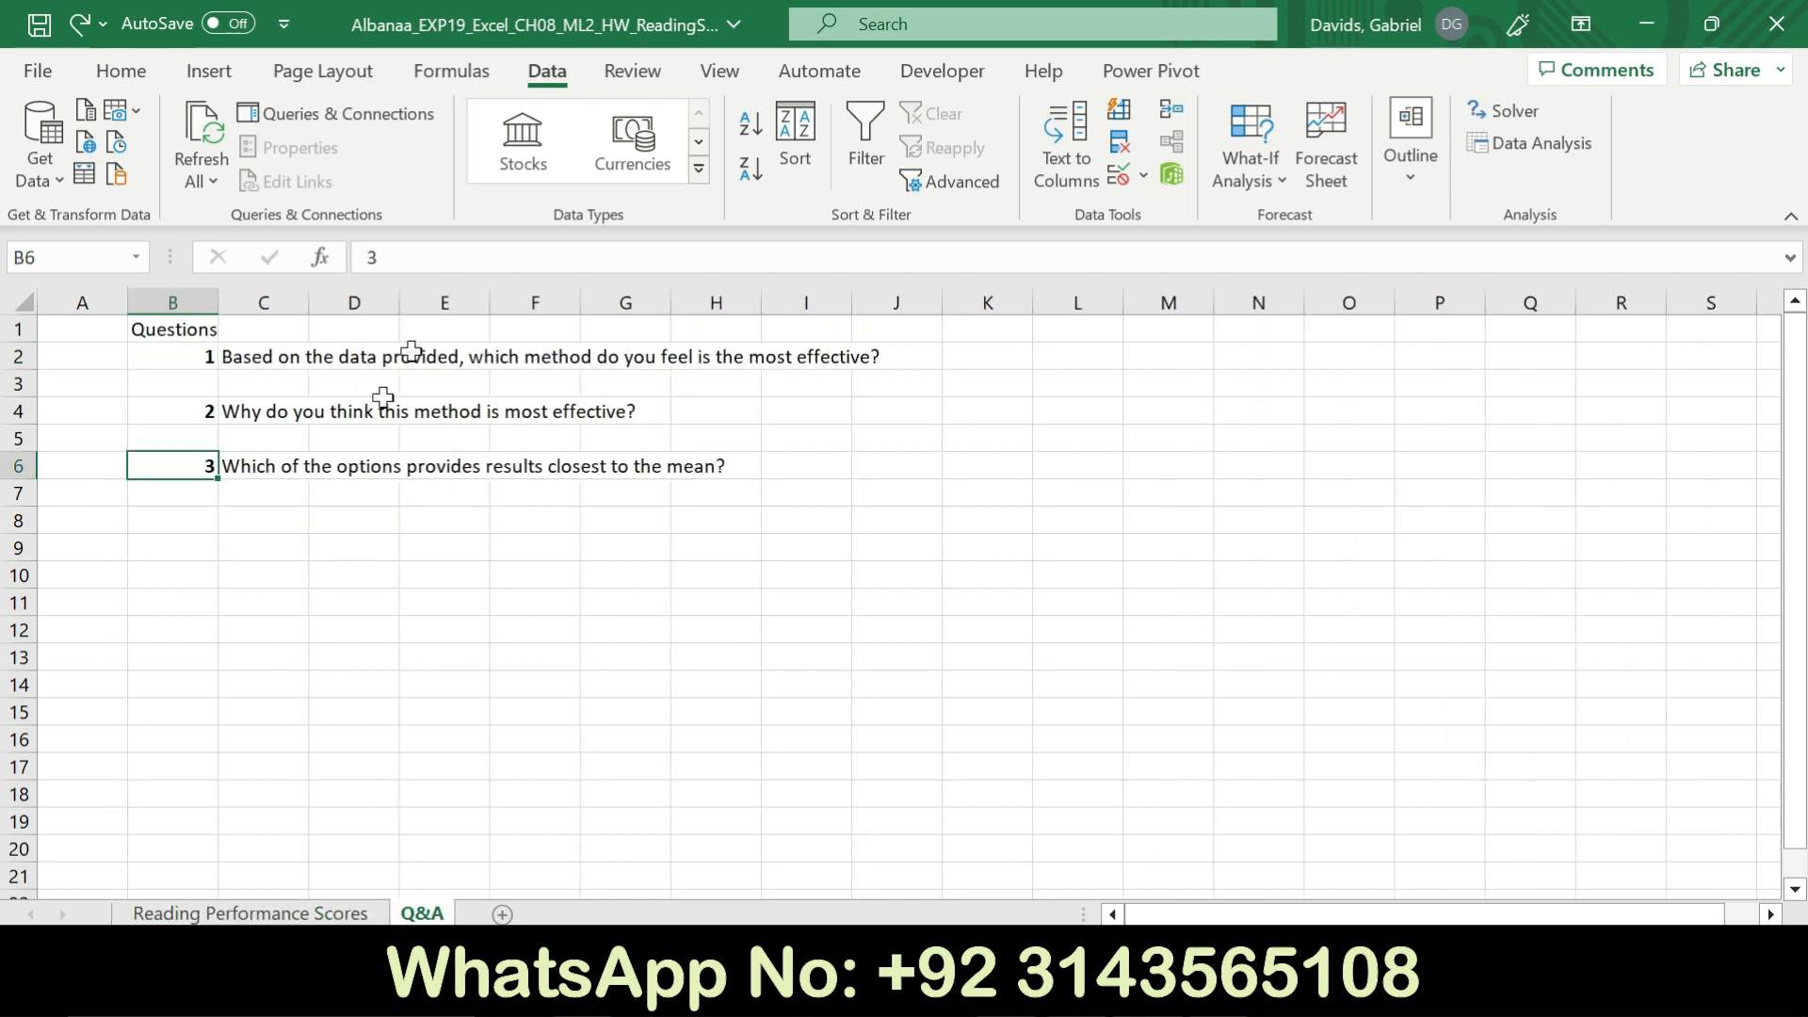
pyautogui.click(275, 918)
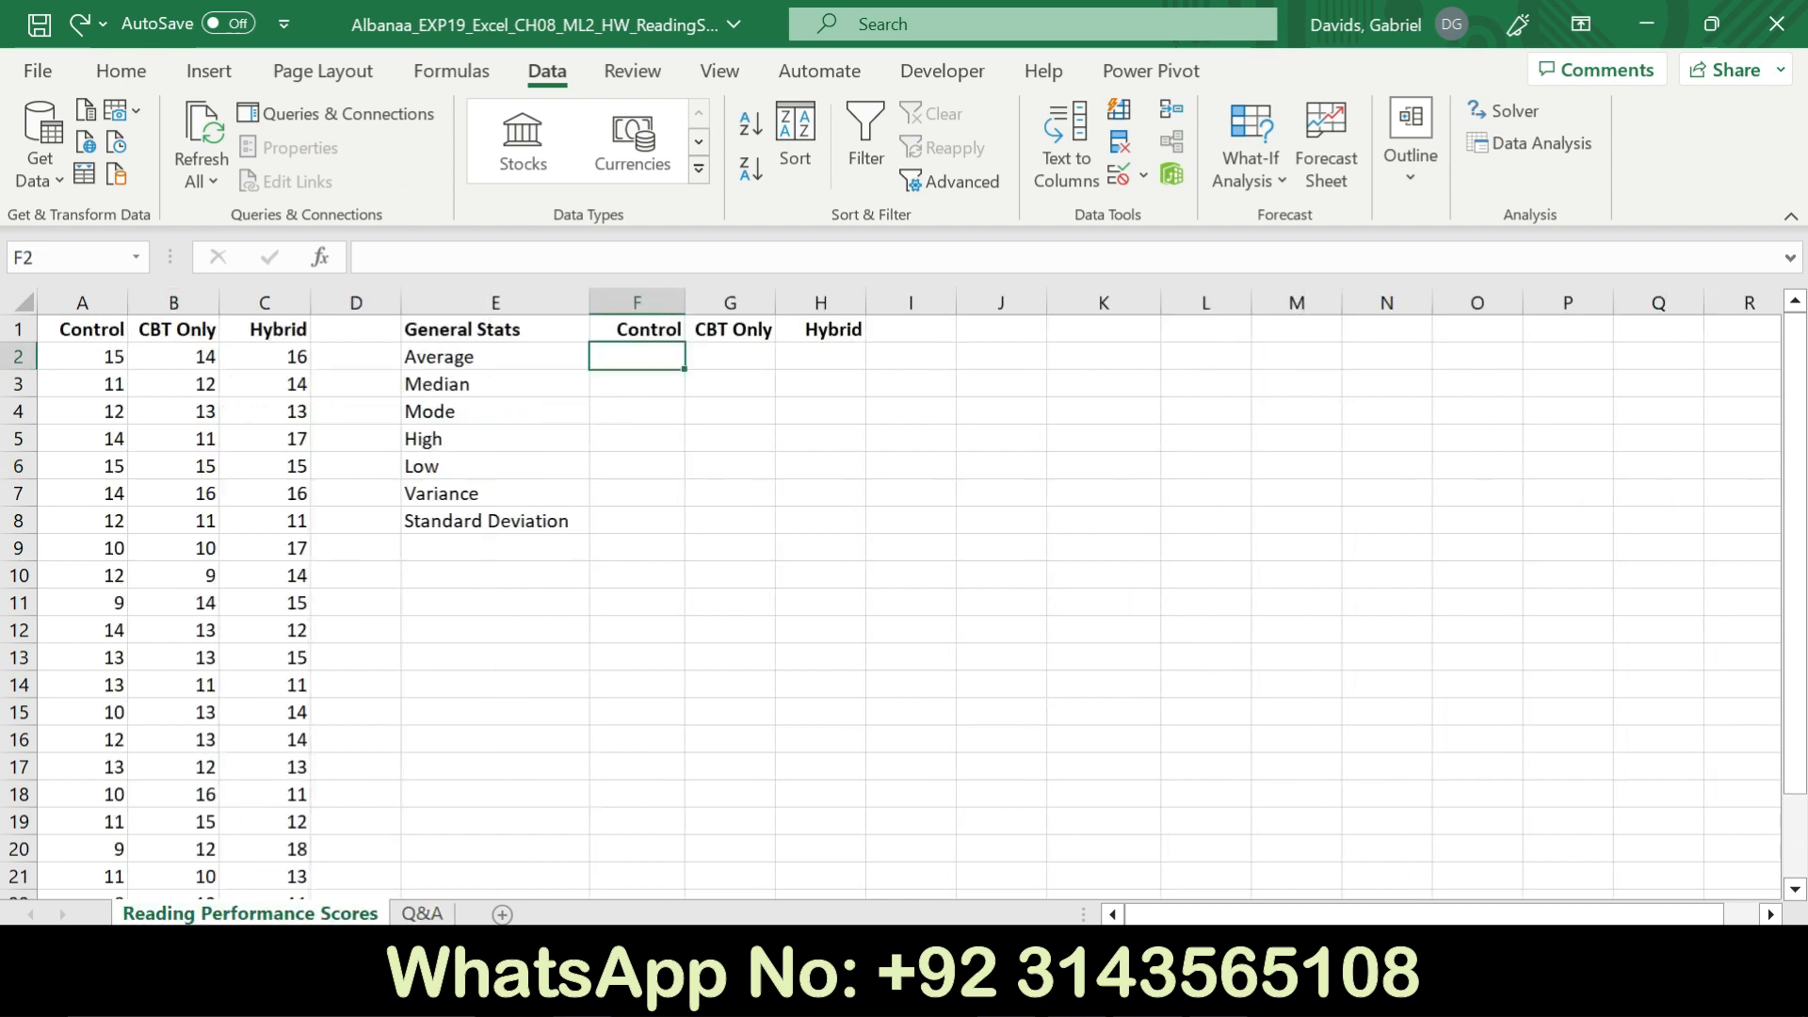
# Switch back to the Word instructions and remove the yellow highlight from the step 1 text
pyautogui.hotkey('alt', 'Tab')
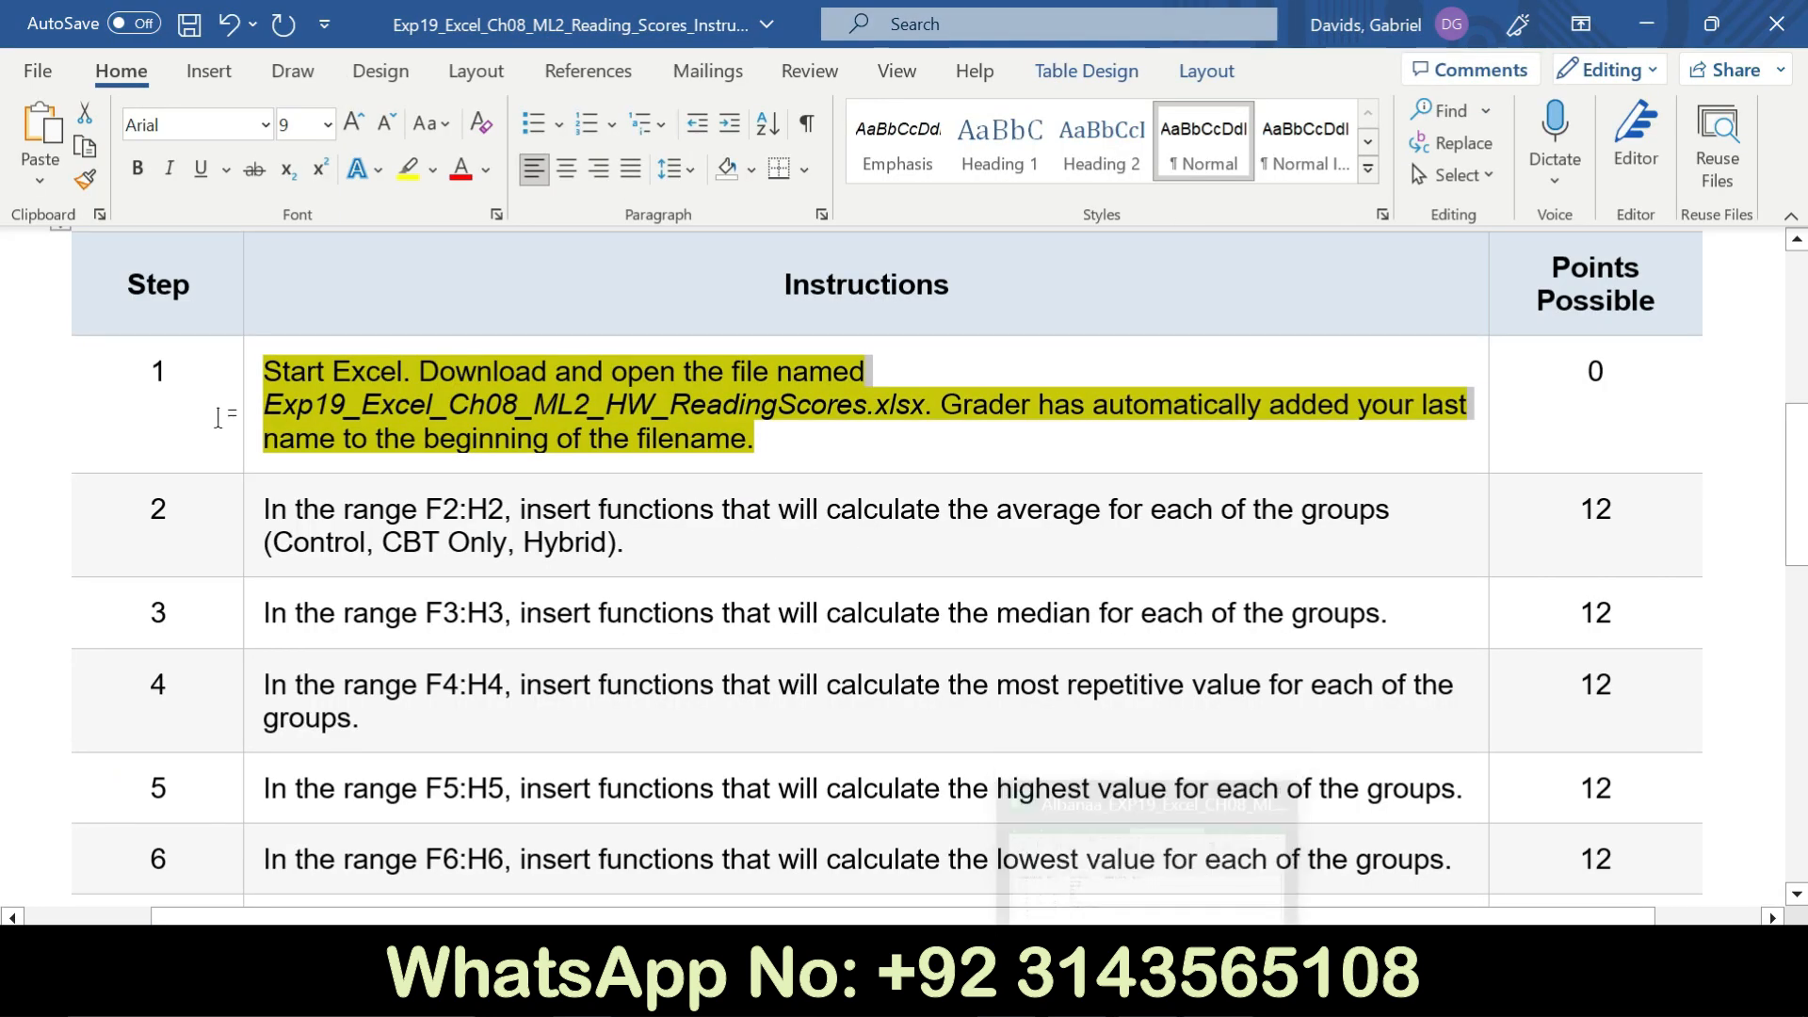
pyautogui.click(254, 423)
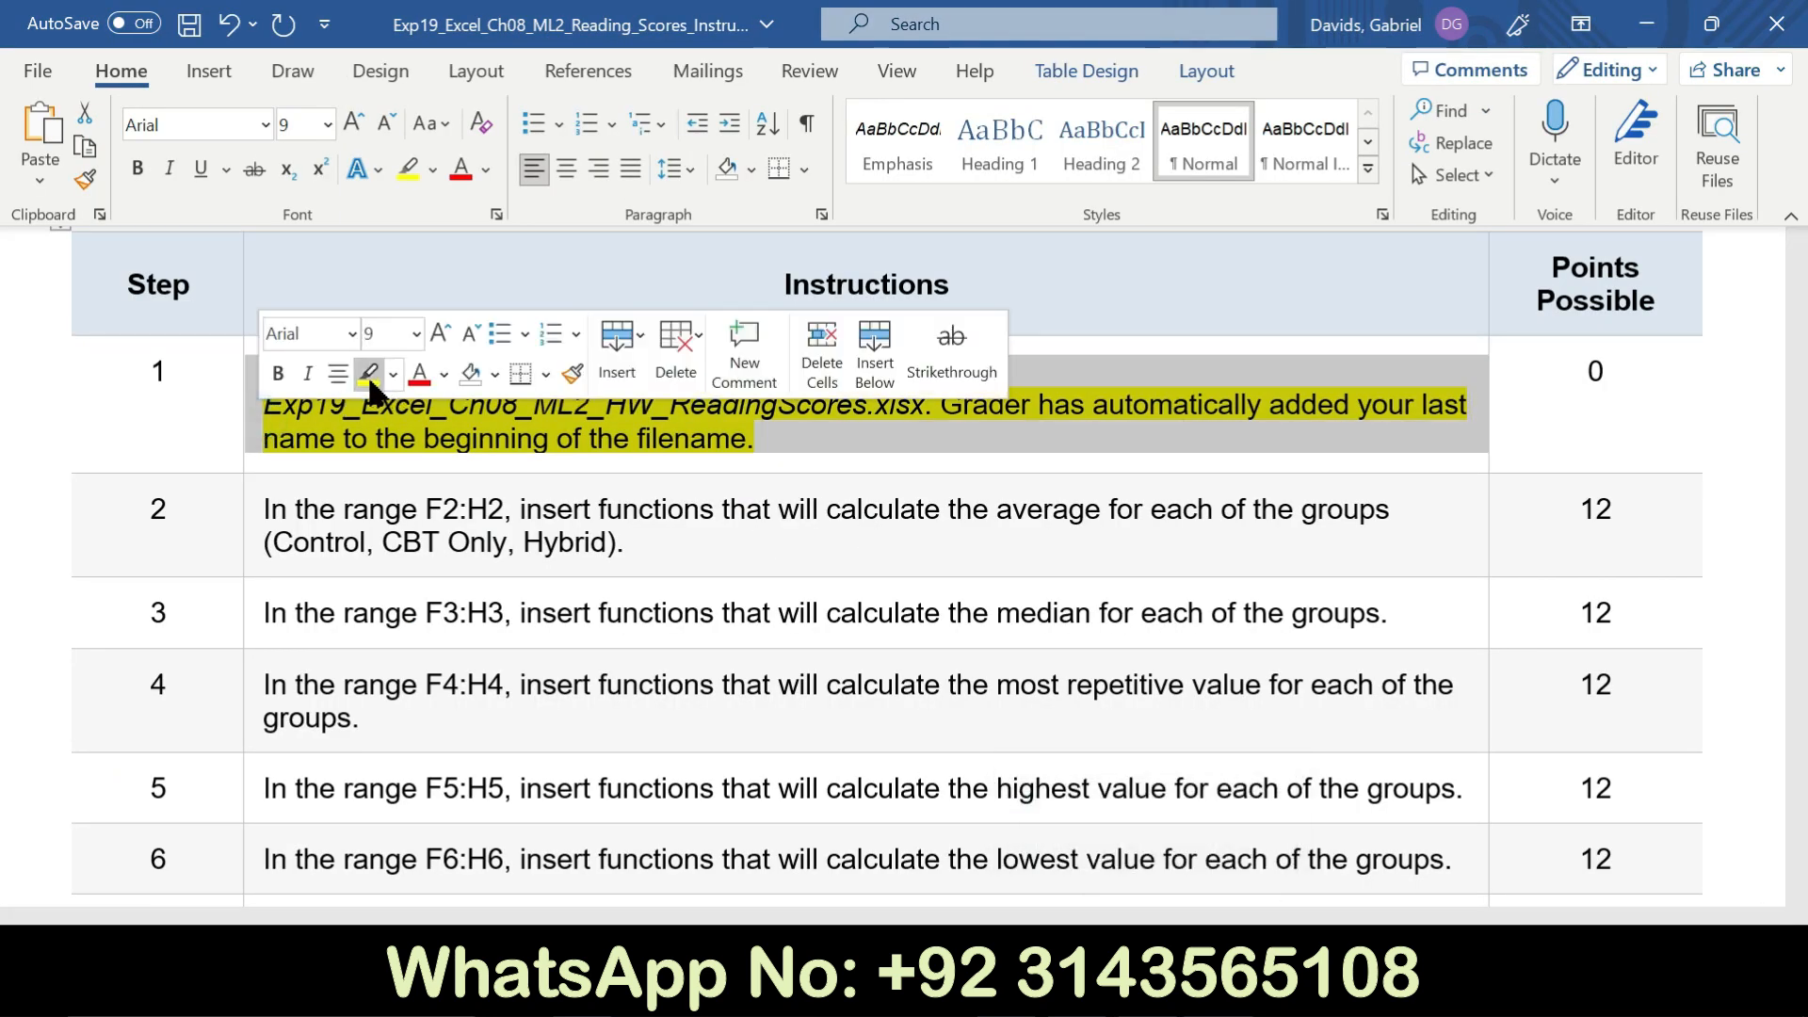
pyautogui.click(369, 376)
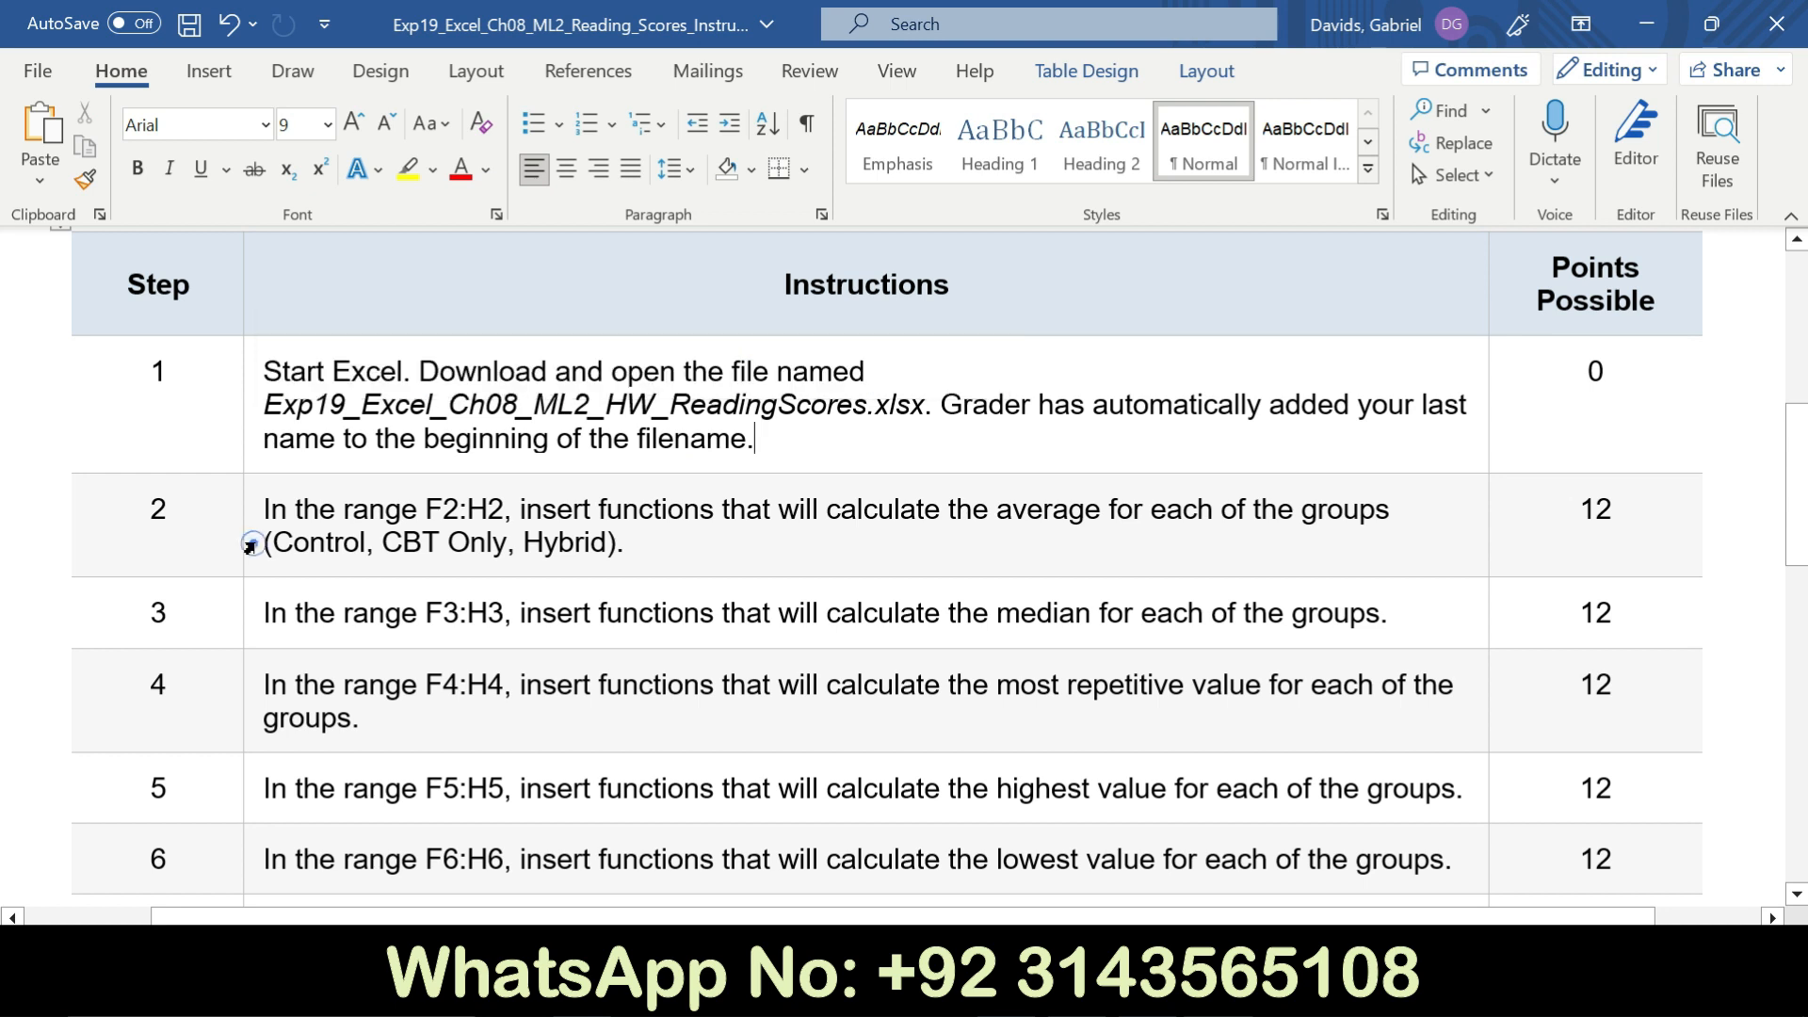
# Highlight the step 2 text of the instructions in yellow and select it for reading
pyautogui.click(249, 548)
pyautogui.click(364, 499)
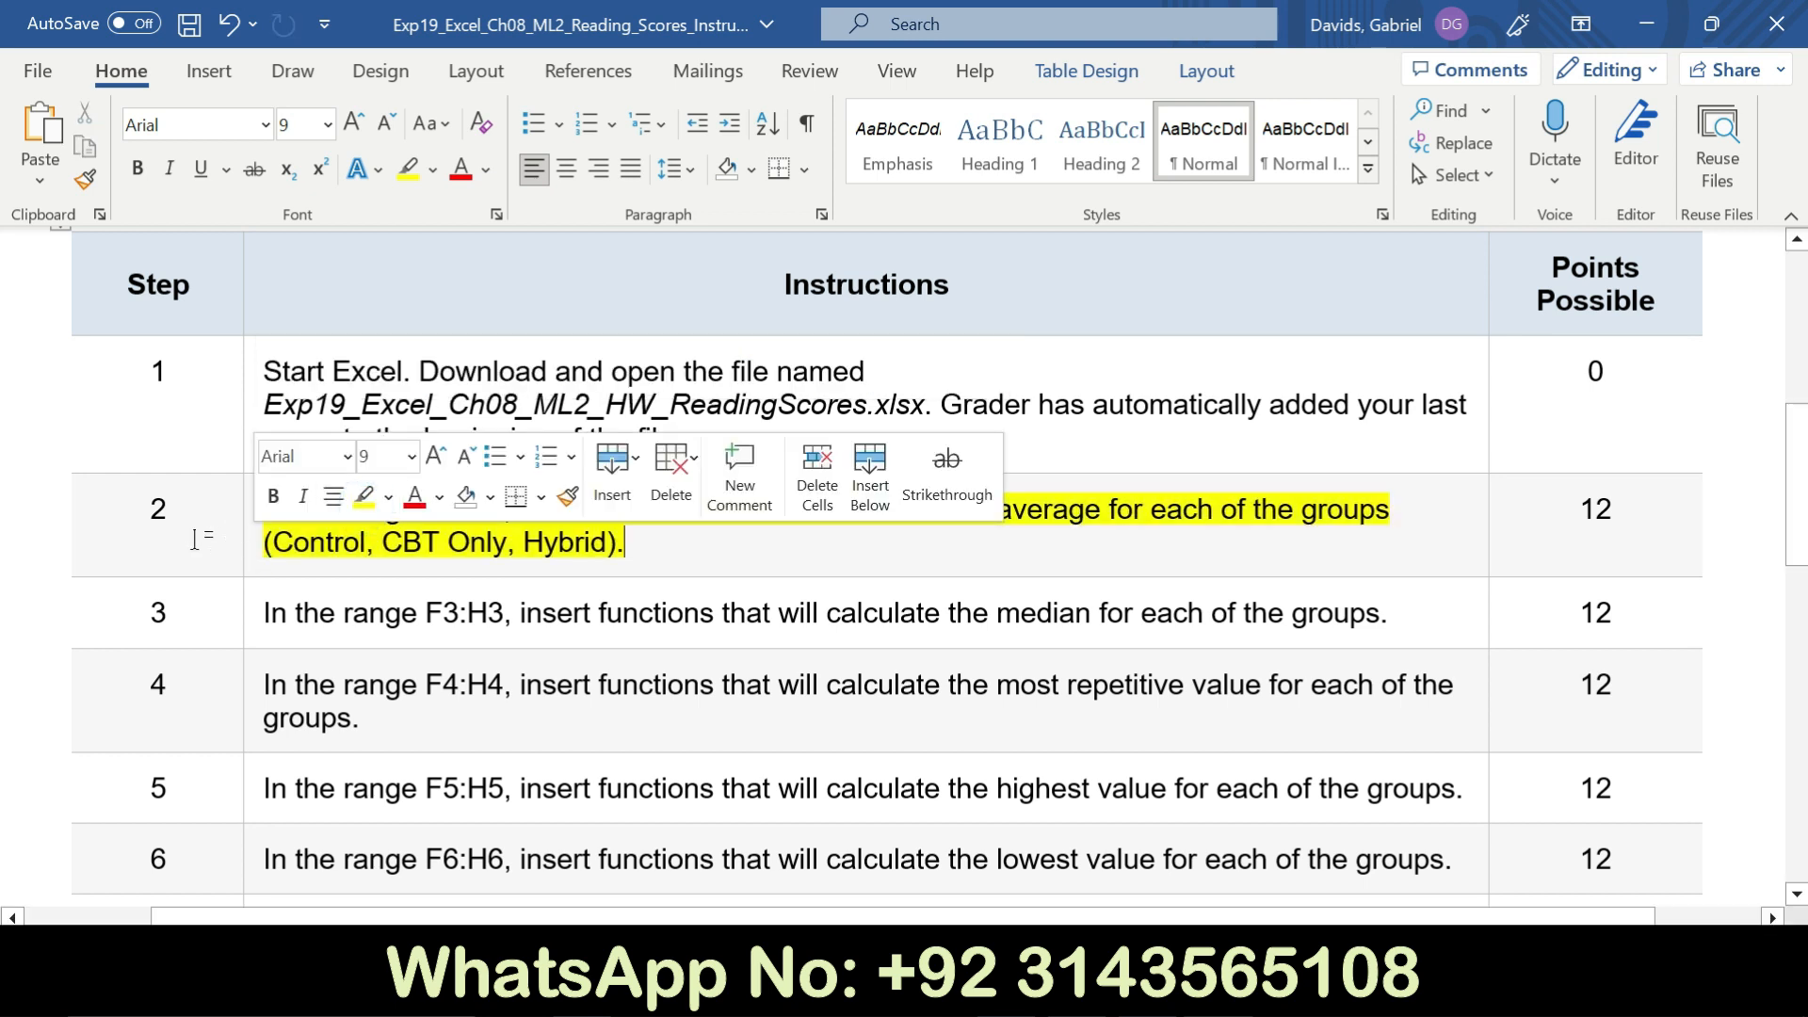
pyautogui.click(195, 537)
pyautogui.moveTo(268, 507); pyautogui.dragTo(824, 562)
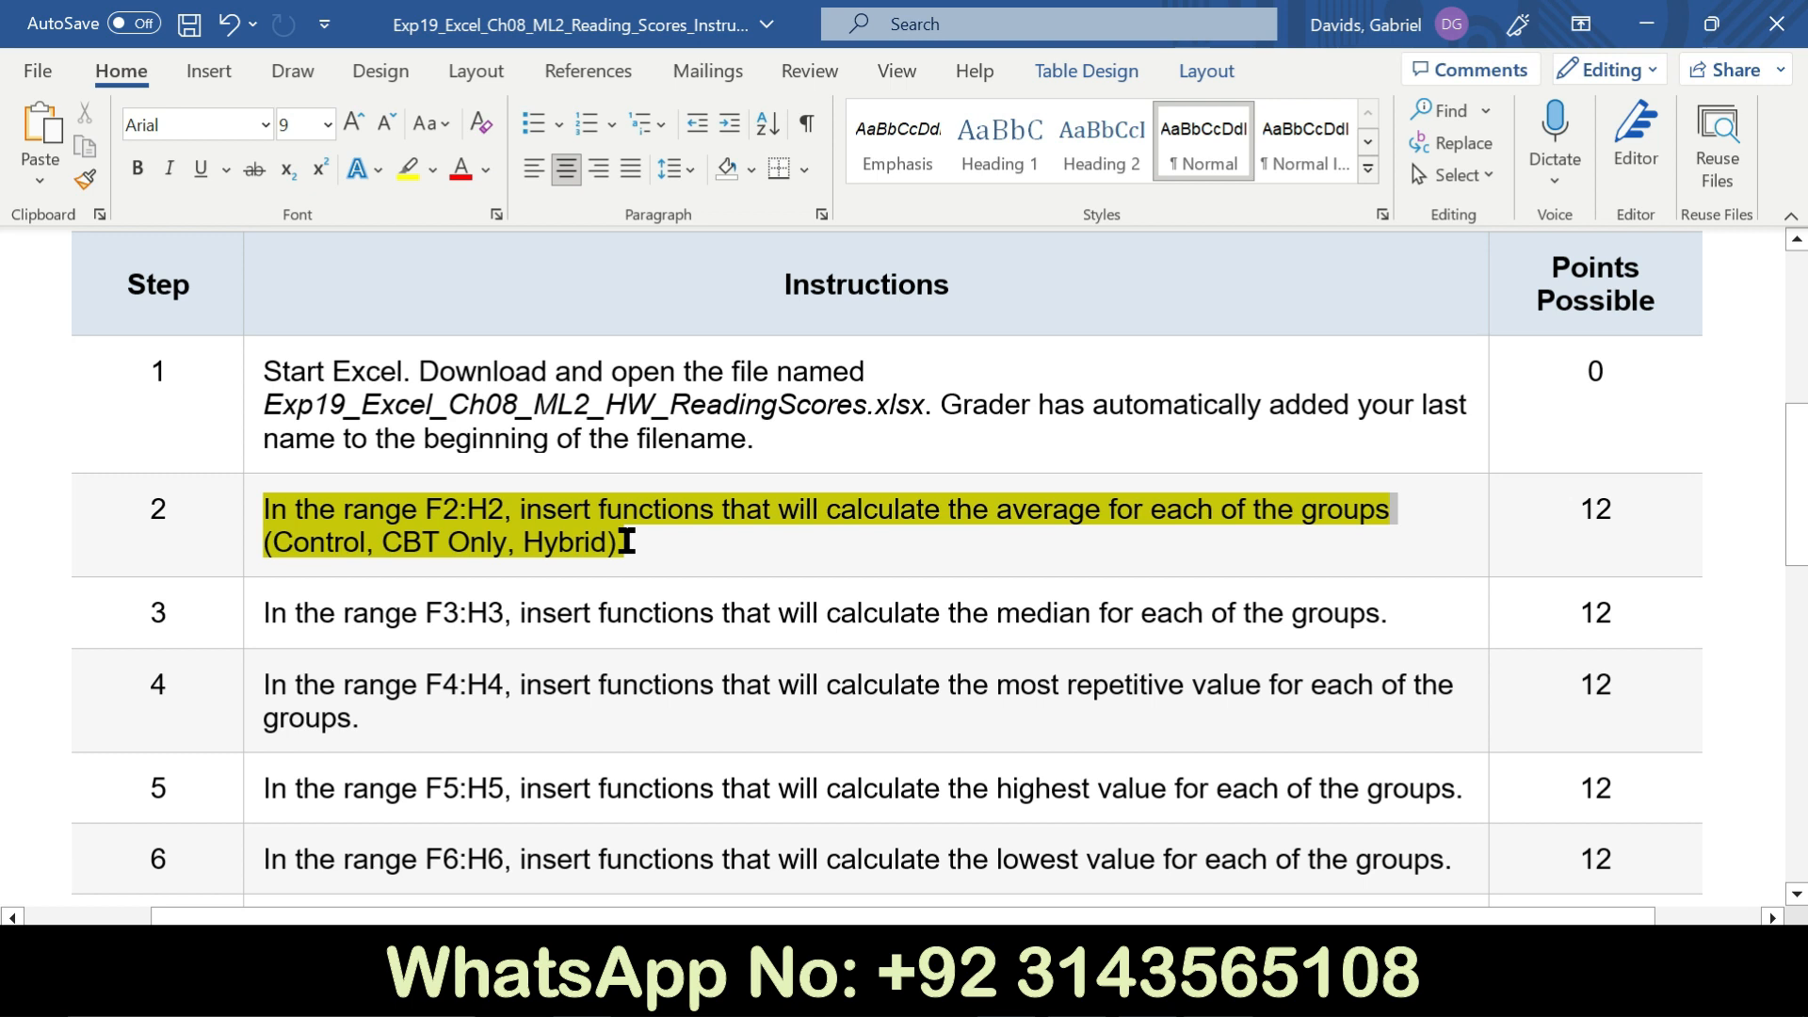
pyautogui.moveTo(626, 542); pyautogui.dragTo(625, 541)
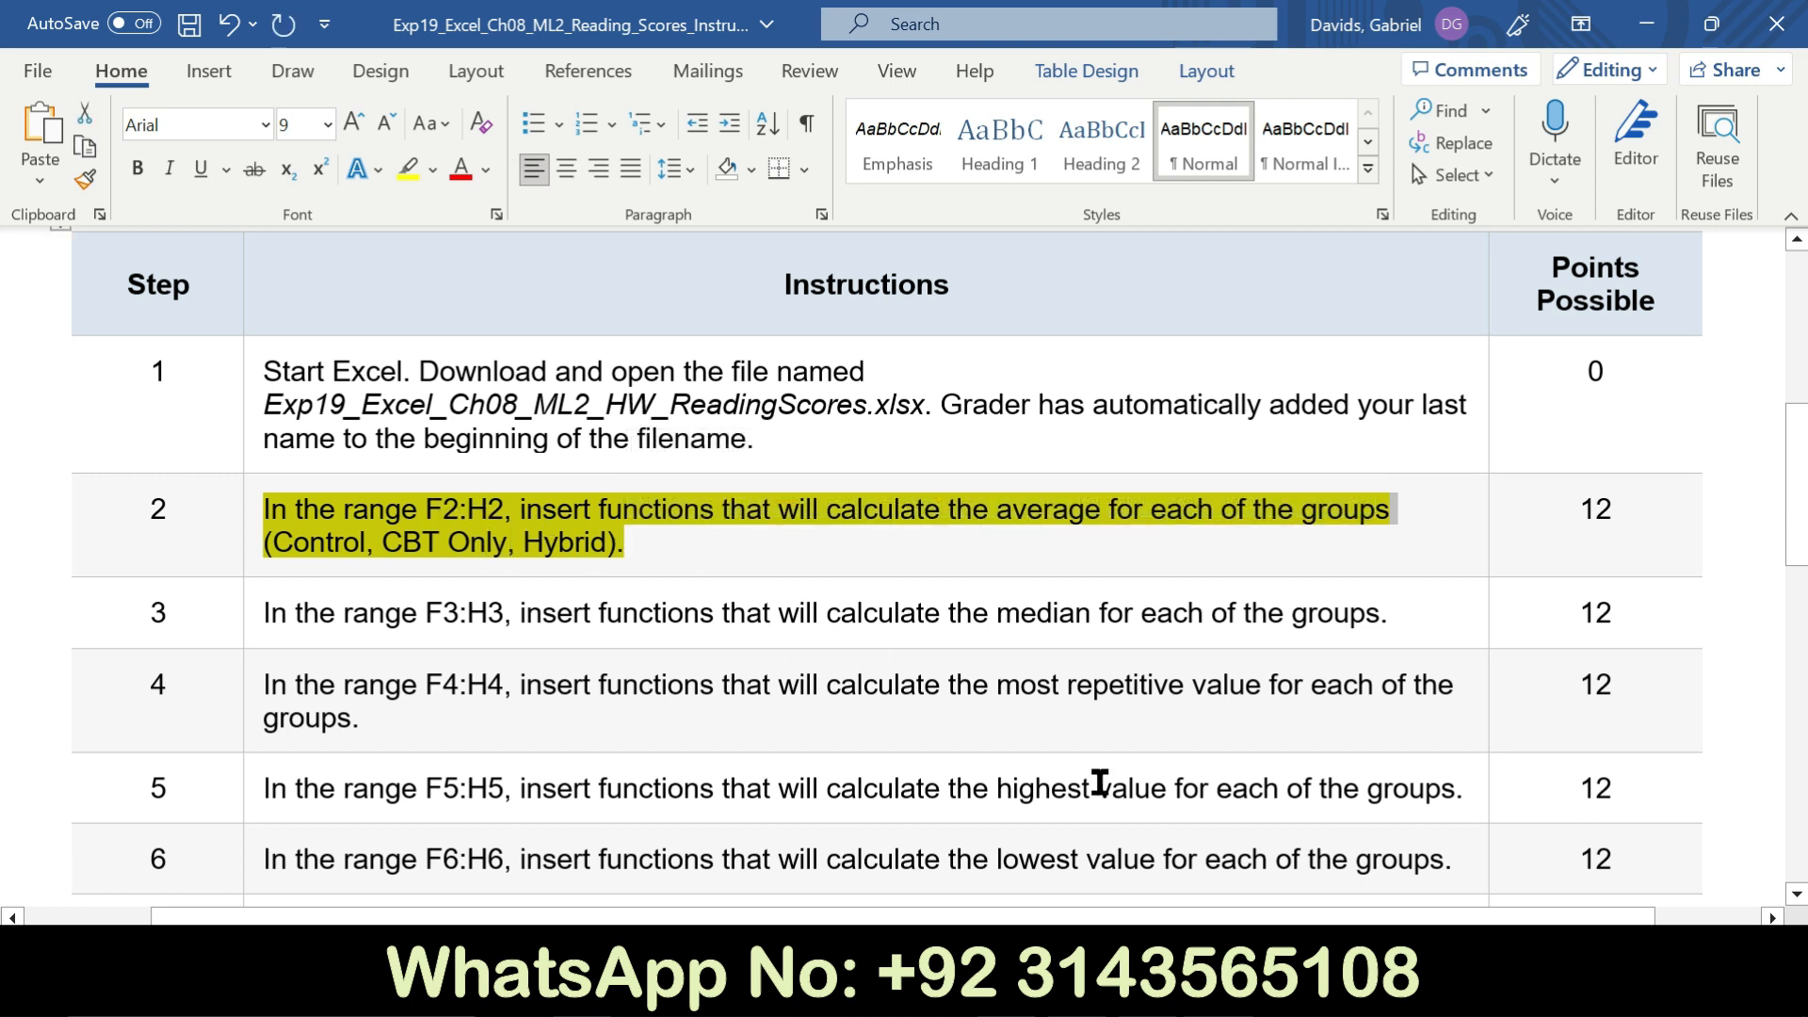
# Switch to the Excel workbook and calculate the Control group's average in F2 with AVERAGE over the scores in column A
pyautogui.moveTo(1196, 997)
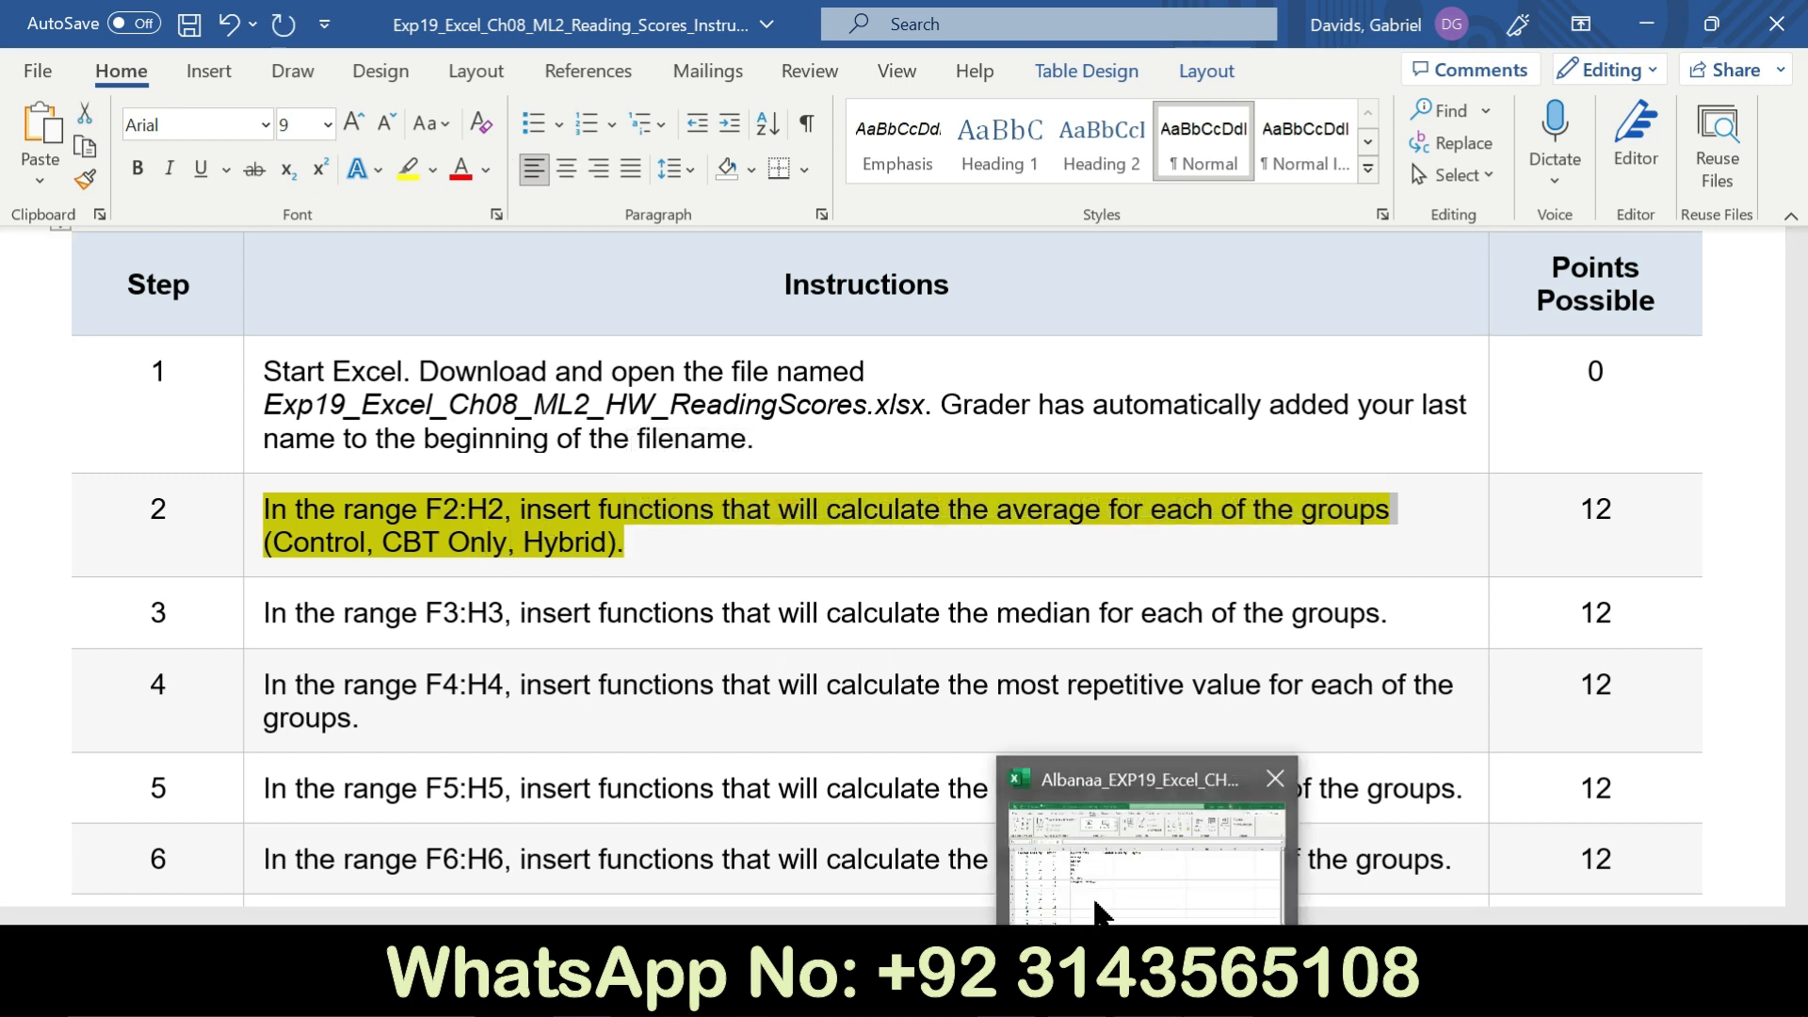
pyautogui.click(1095, 904)
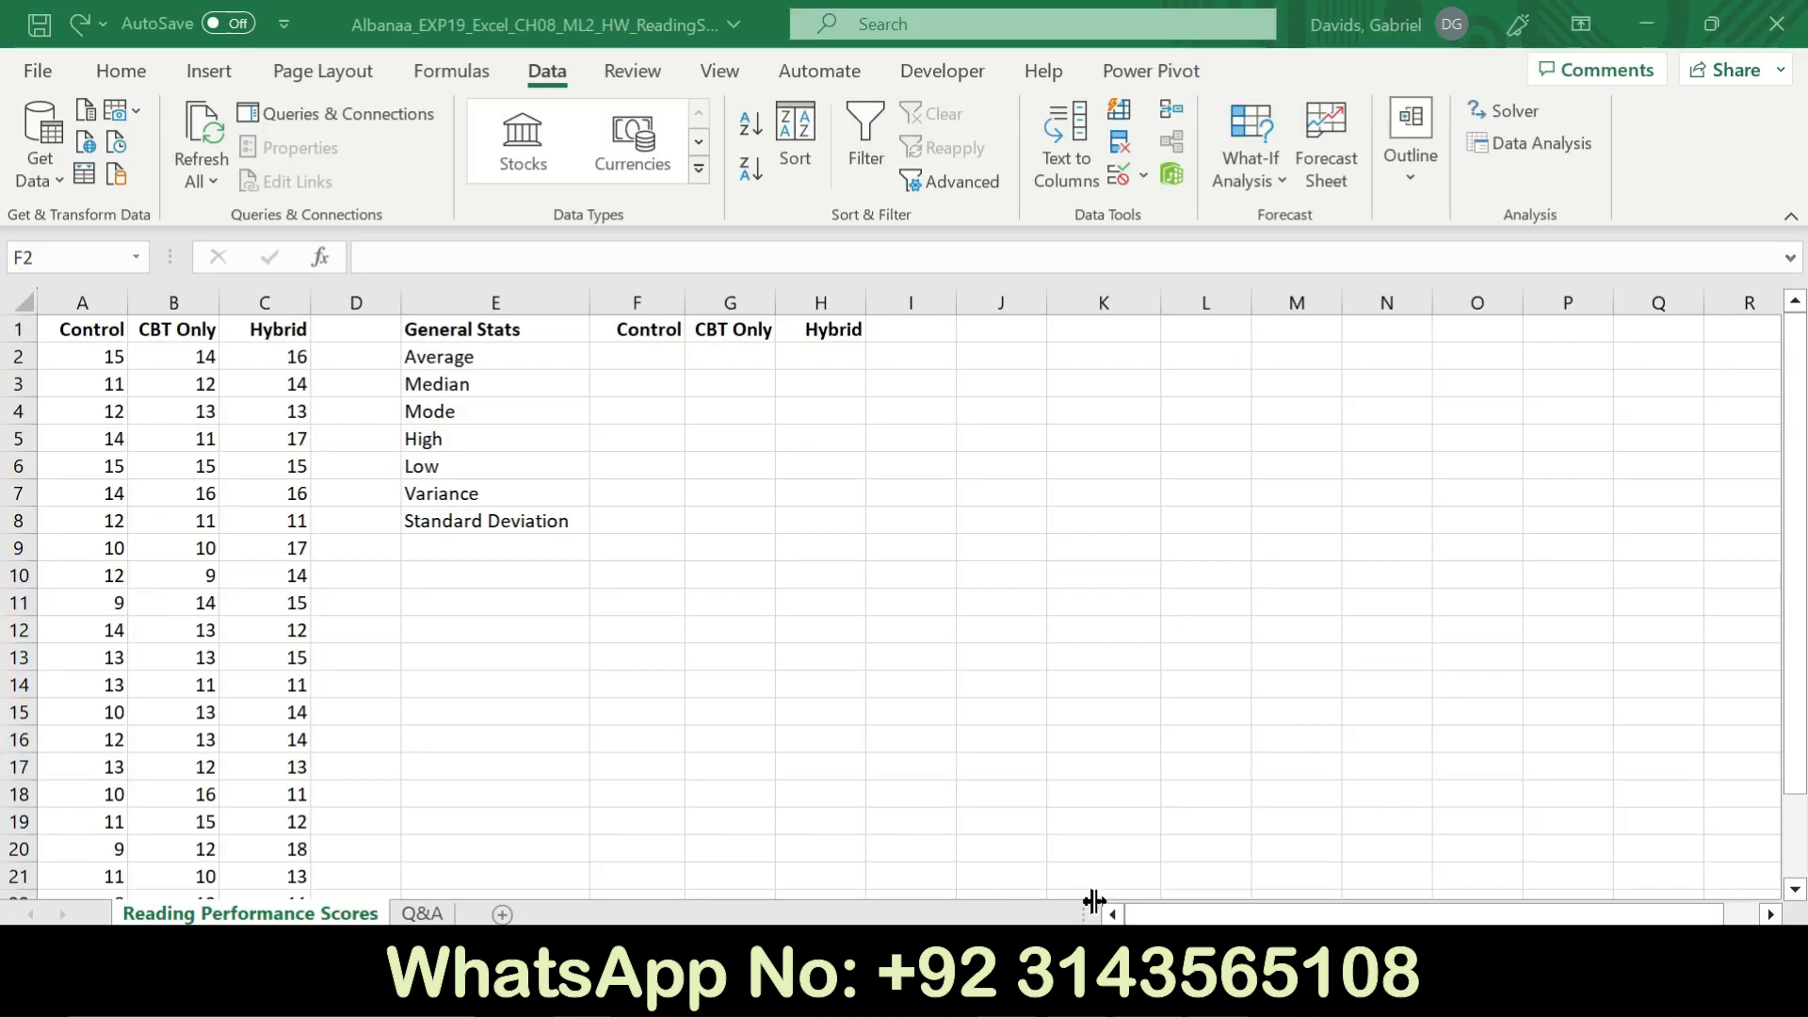
pyautogui.click(656, 360)
pyautogui.write('=')
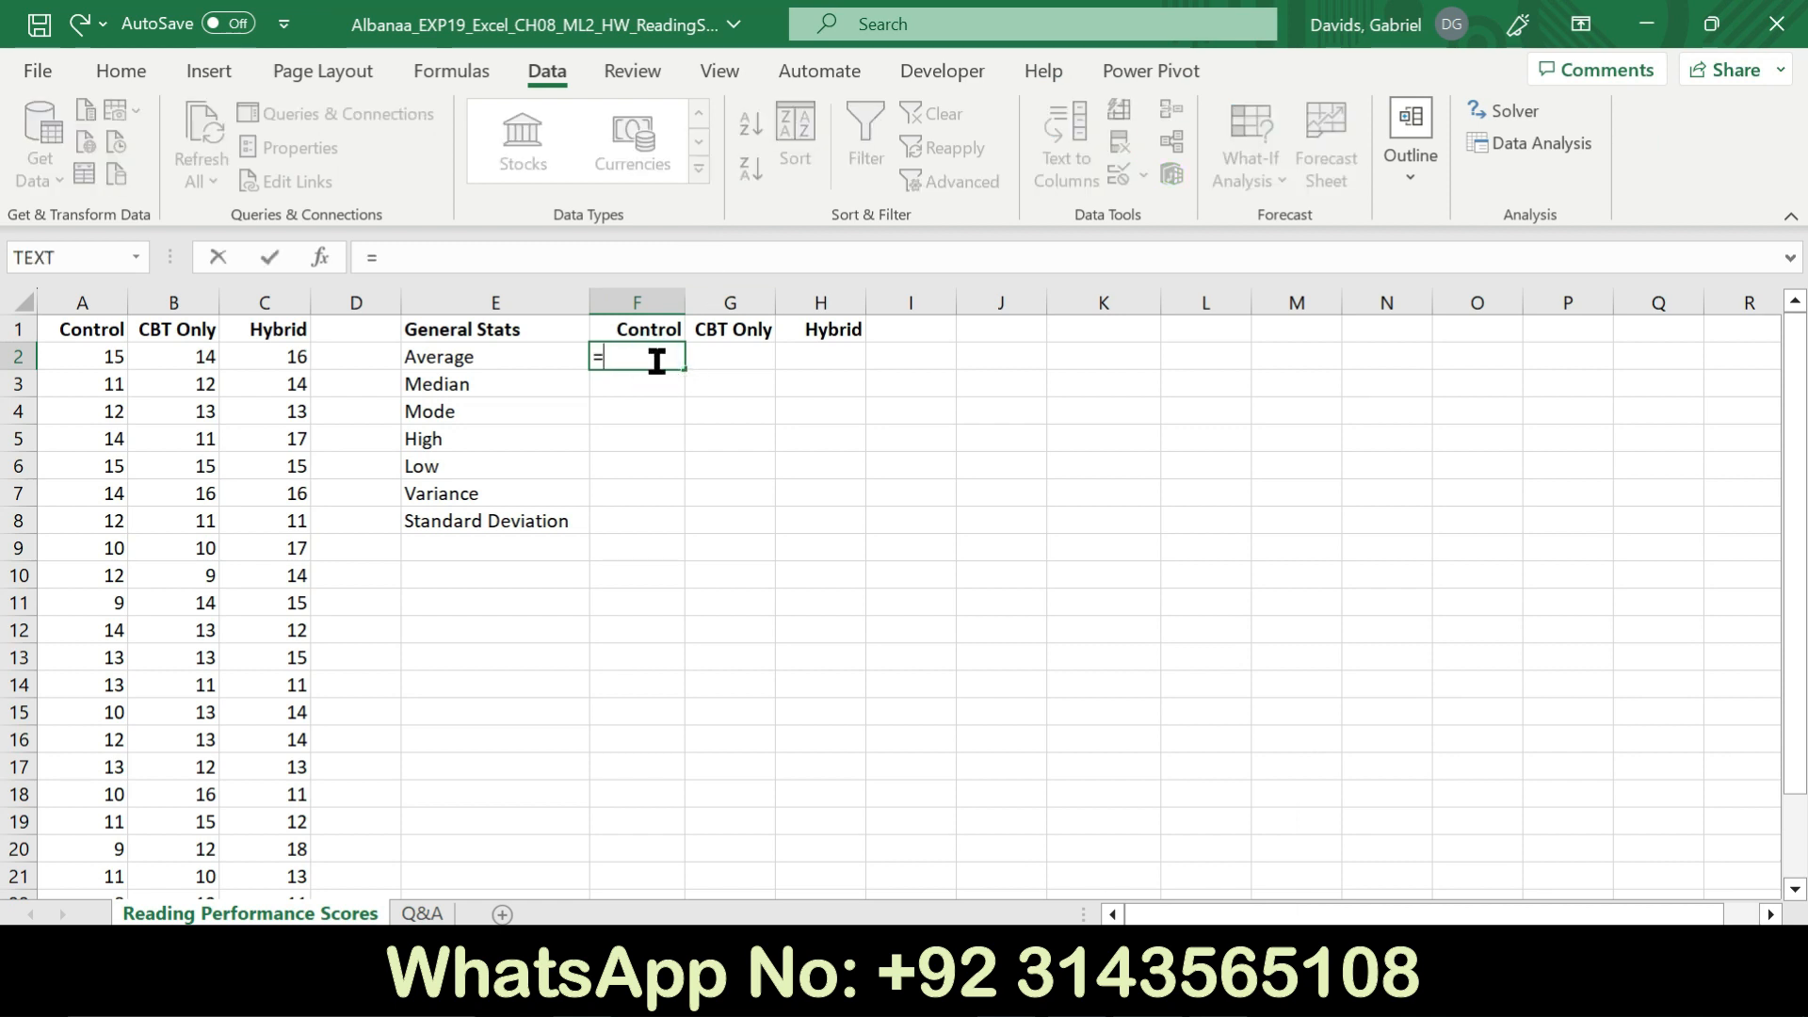
pyautogui.write('aver')
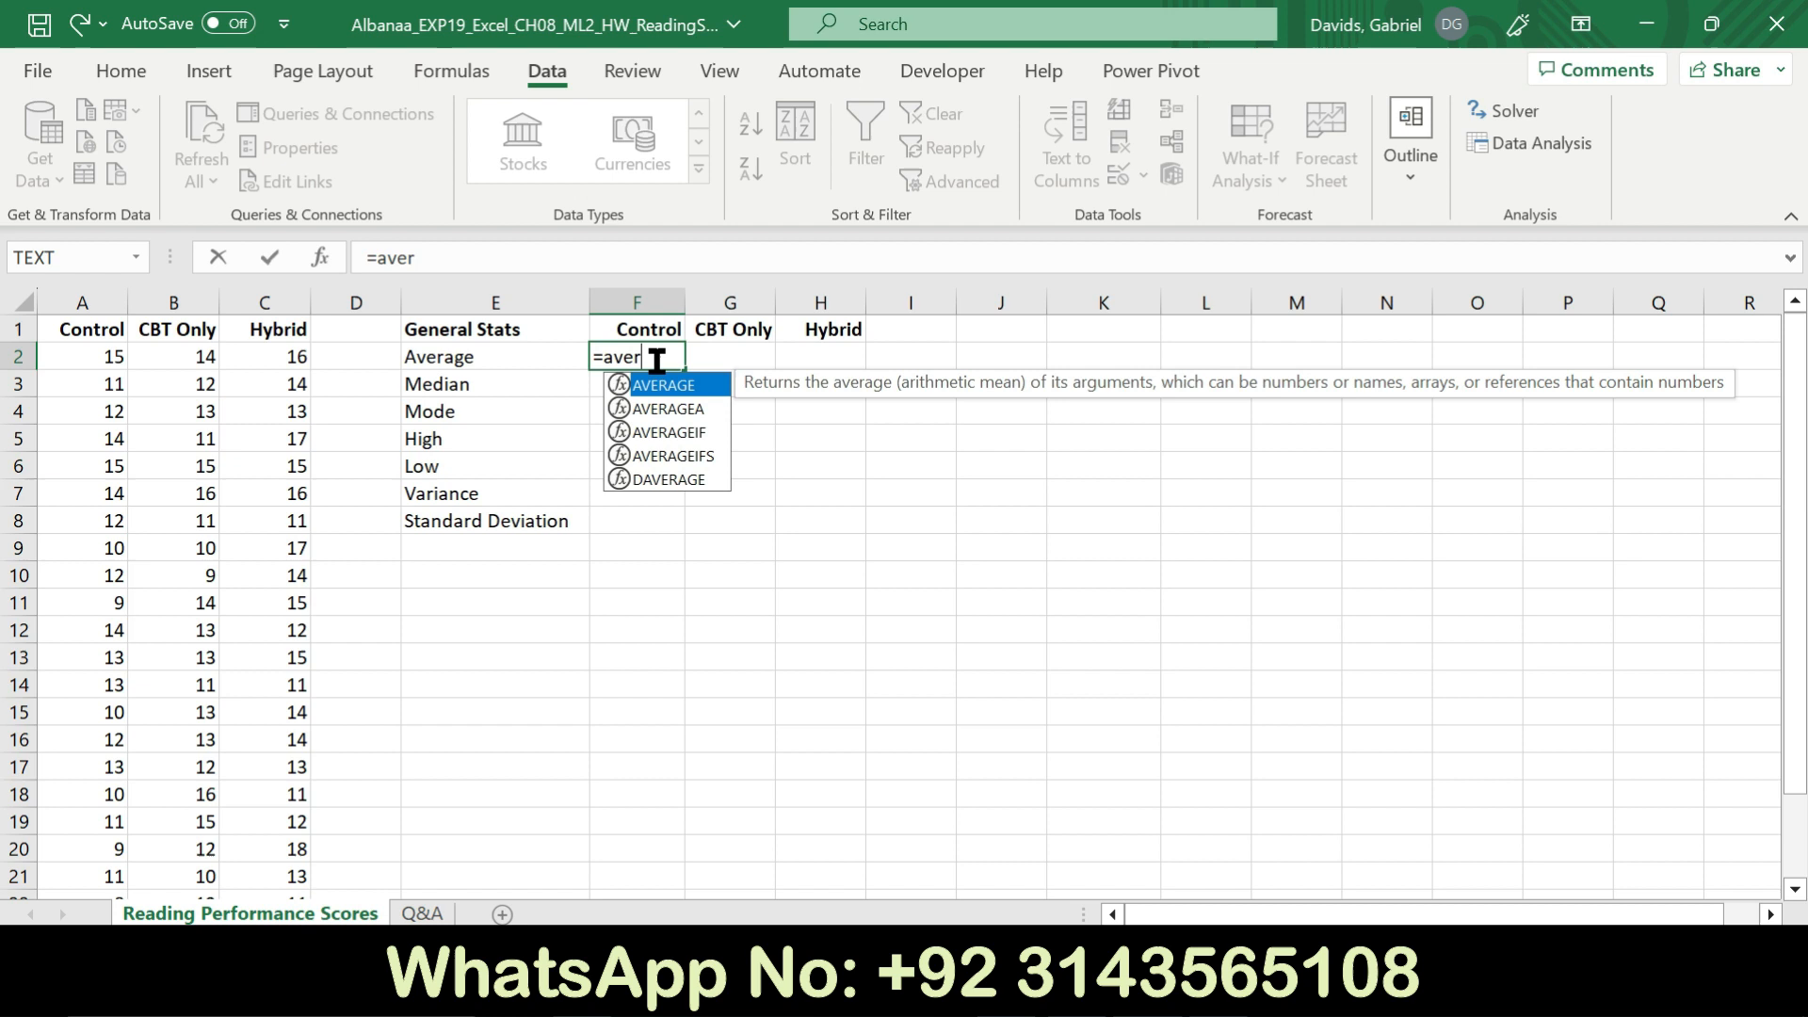
pyautogui.doubleClick(672, 391)
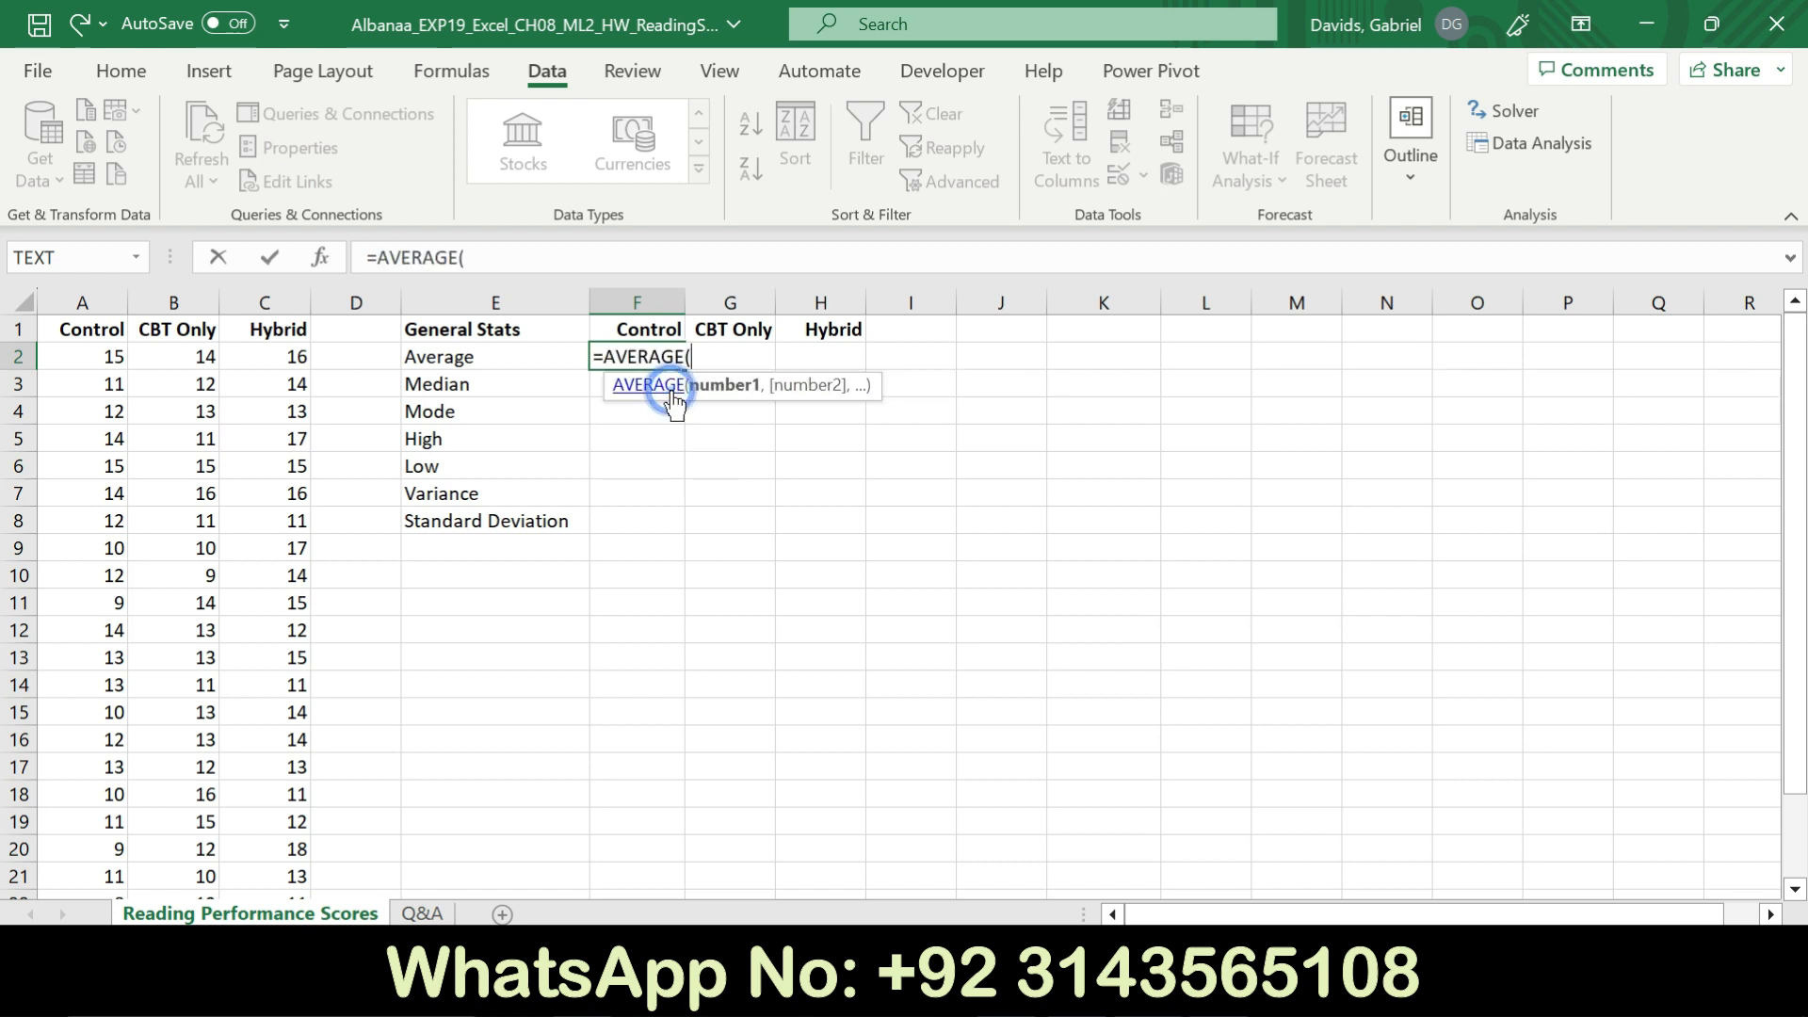
pyautogui.moveTo(107, 352); pyautogui.dragTo(87, 848)
pyautogui.press('Return')
pyautogui.moveTo(1794, 665); pyautogui.dragTo(1051, 453)
# Calculate the CBT Only group's average in G2 with AVERAGE over the scores in column B
pyautogui.click(748, 361)
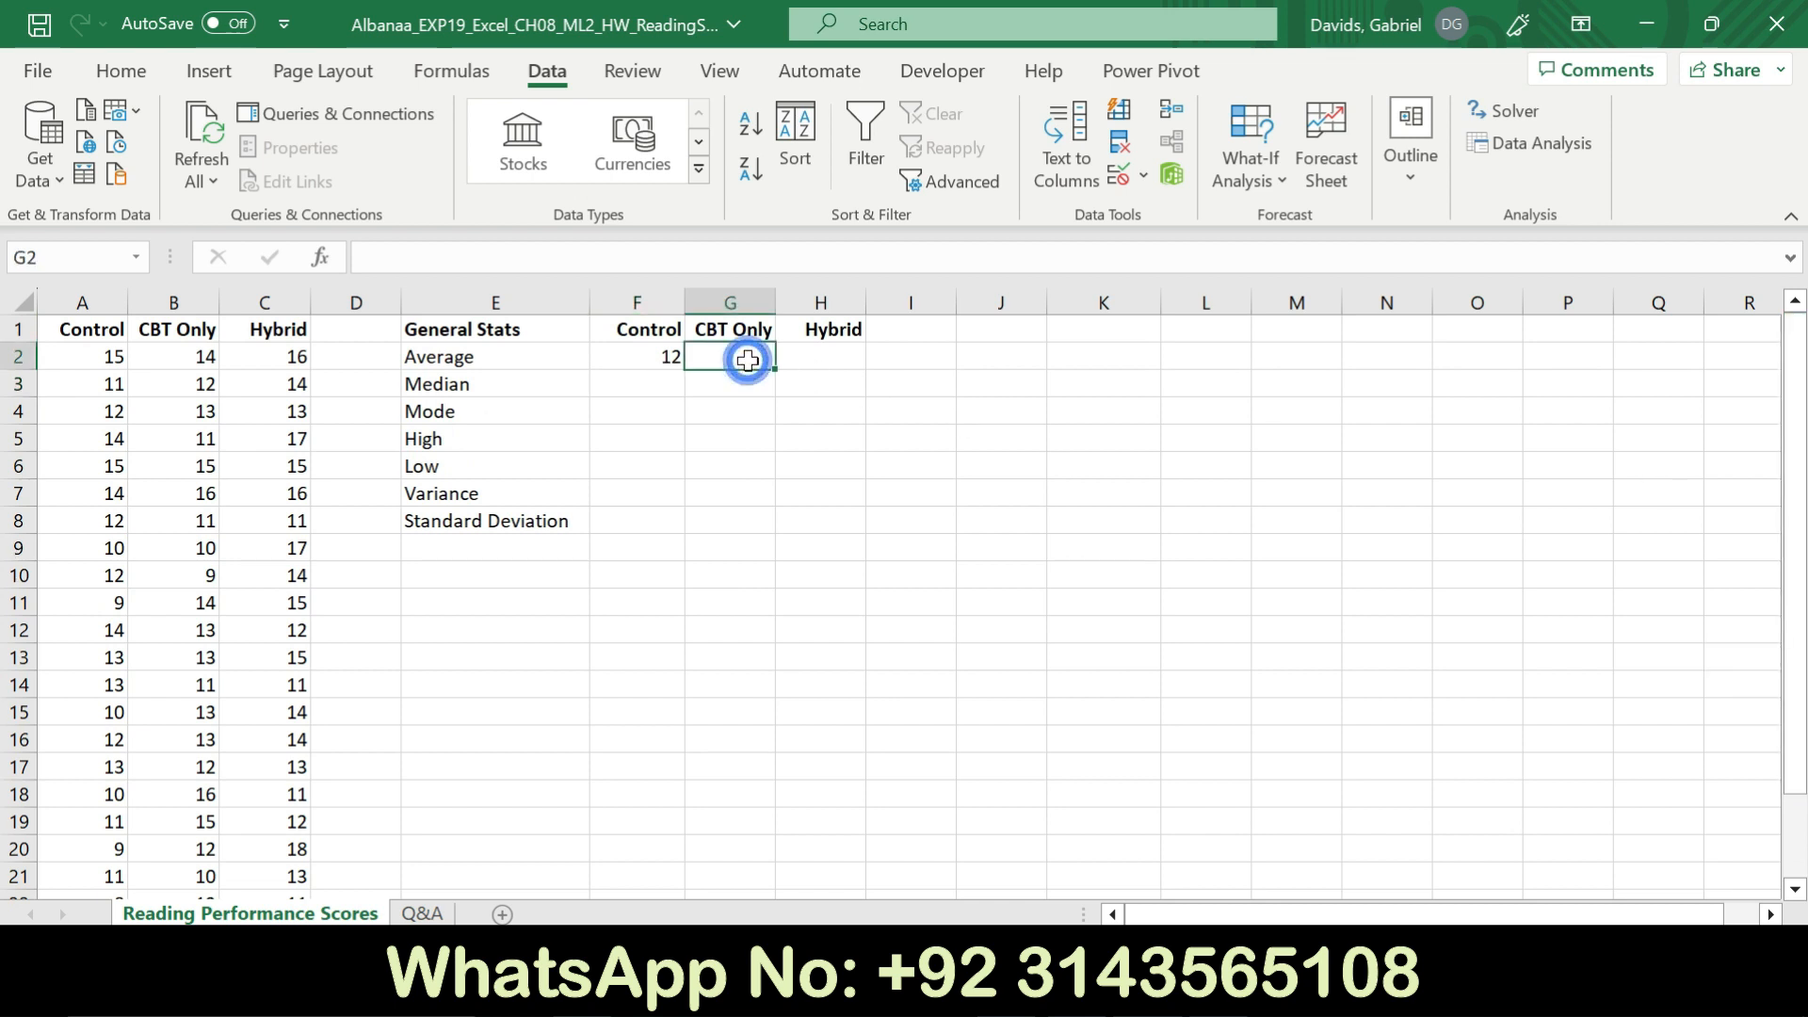
pyautogui.write('=aver')
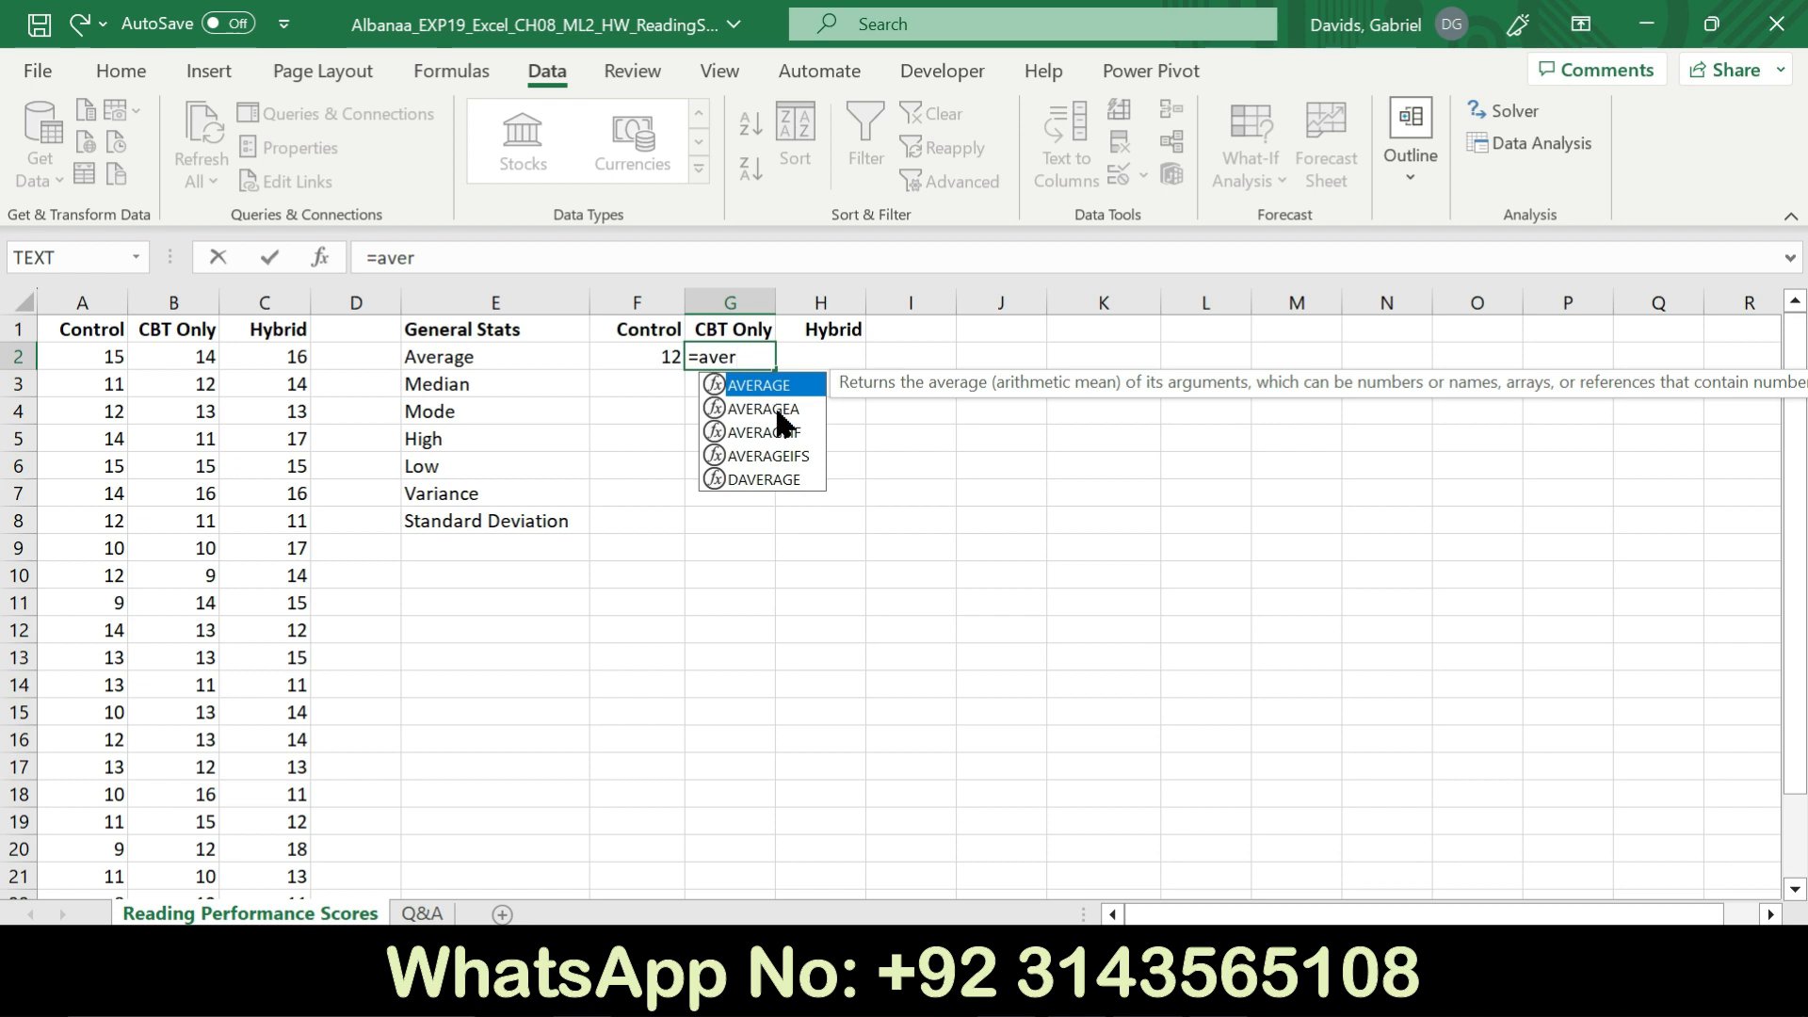
pyautogui.press('Tab')
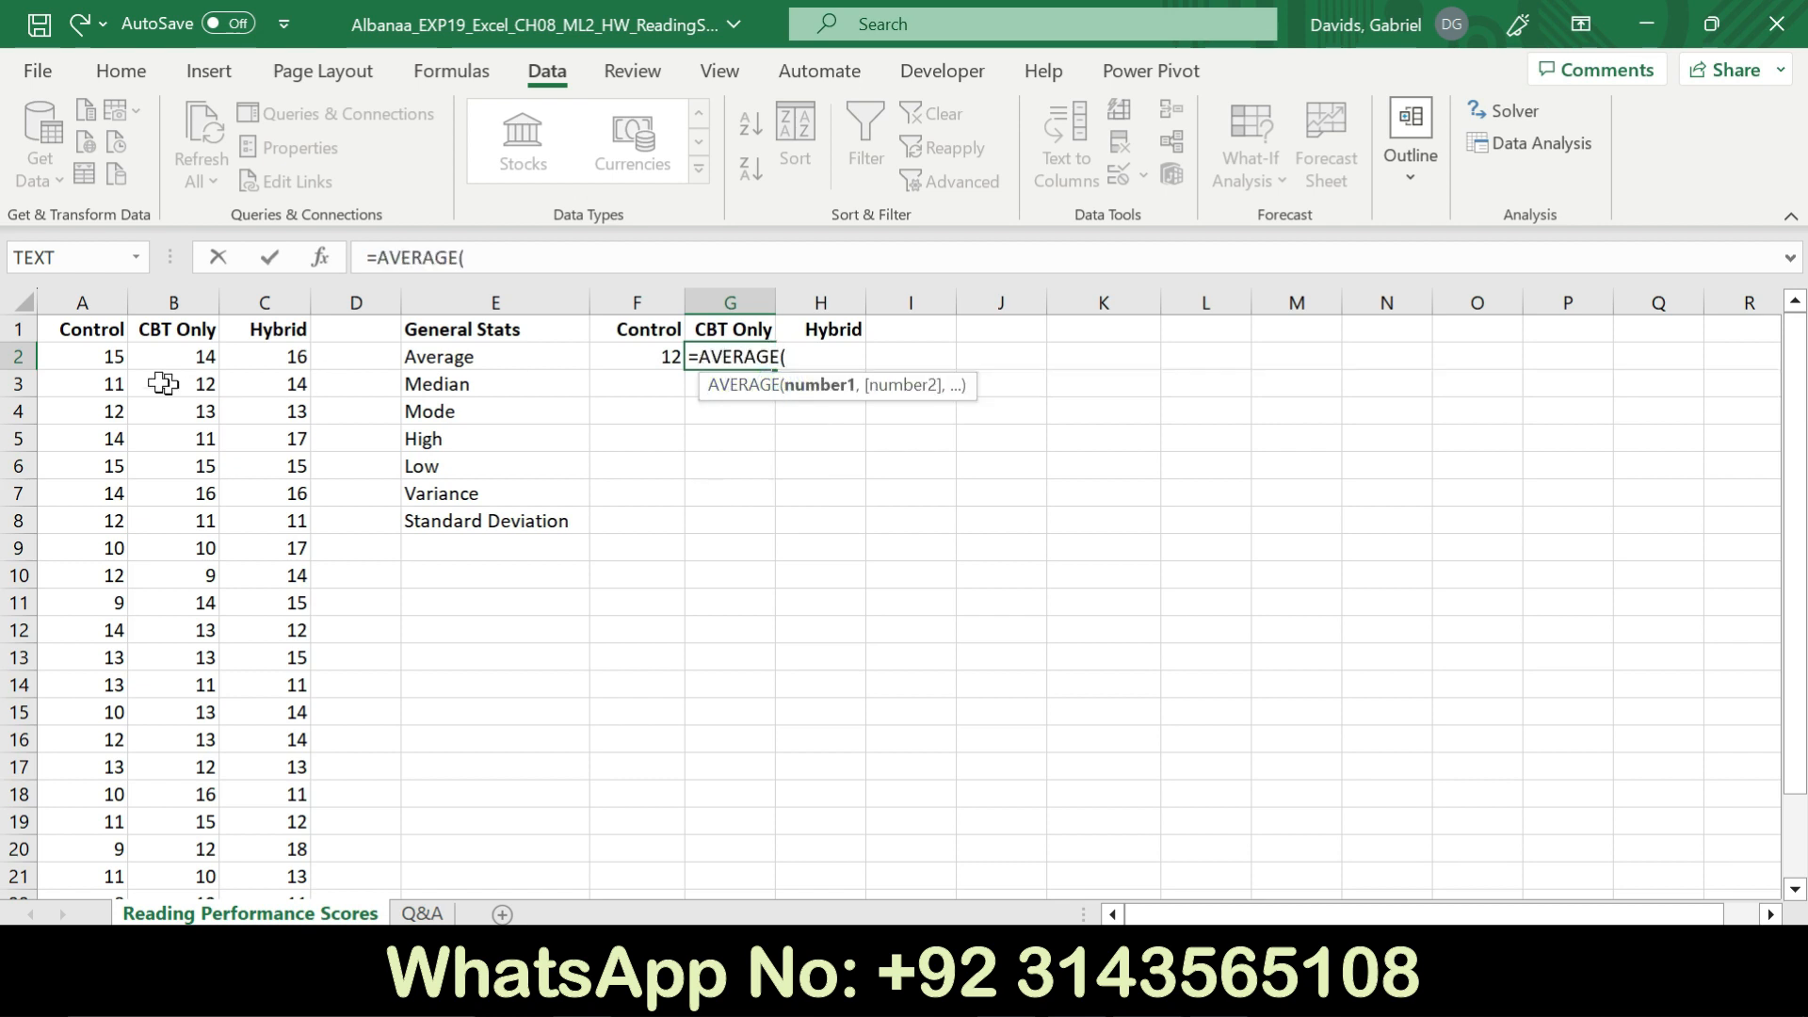
pyautogui.moveTo(208, 353); pyautogui.dragTo(205, 824)
pyautogui.press('Return')
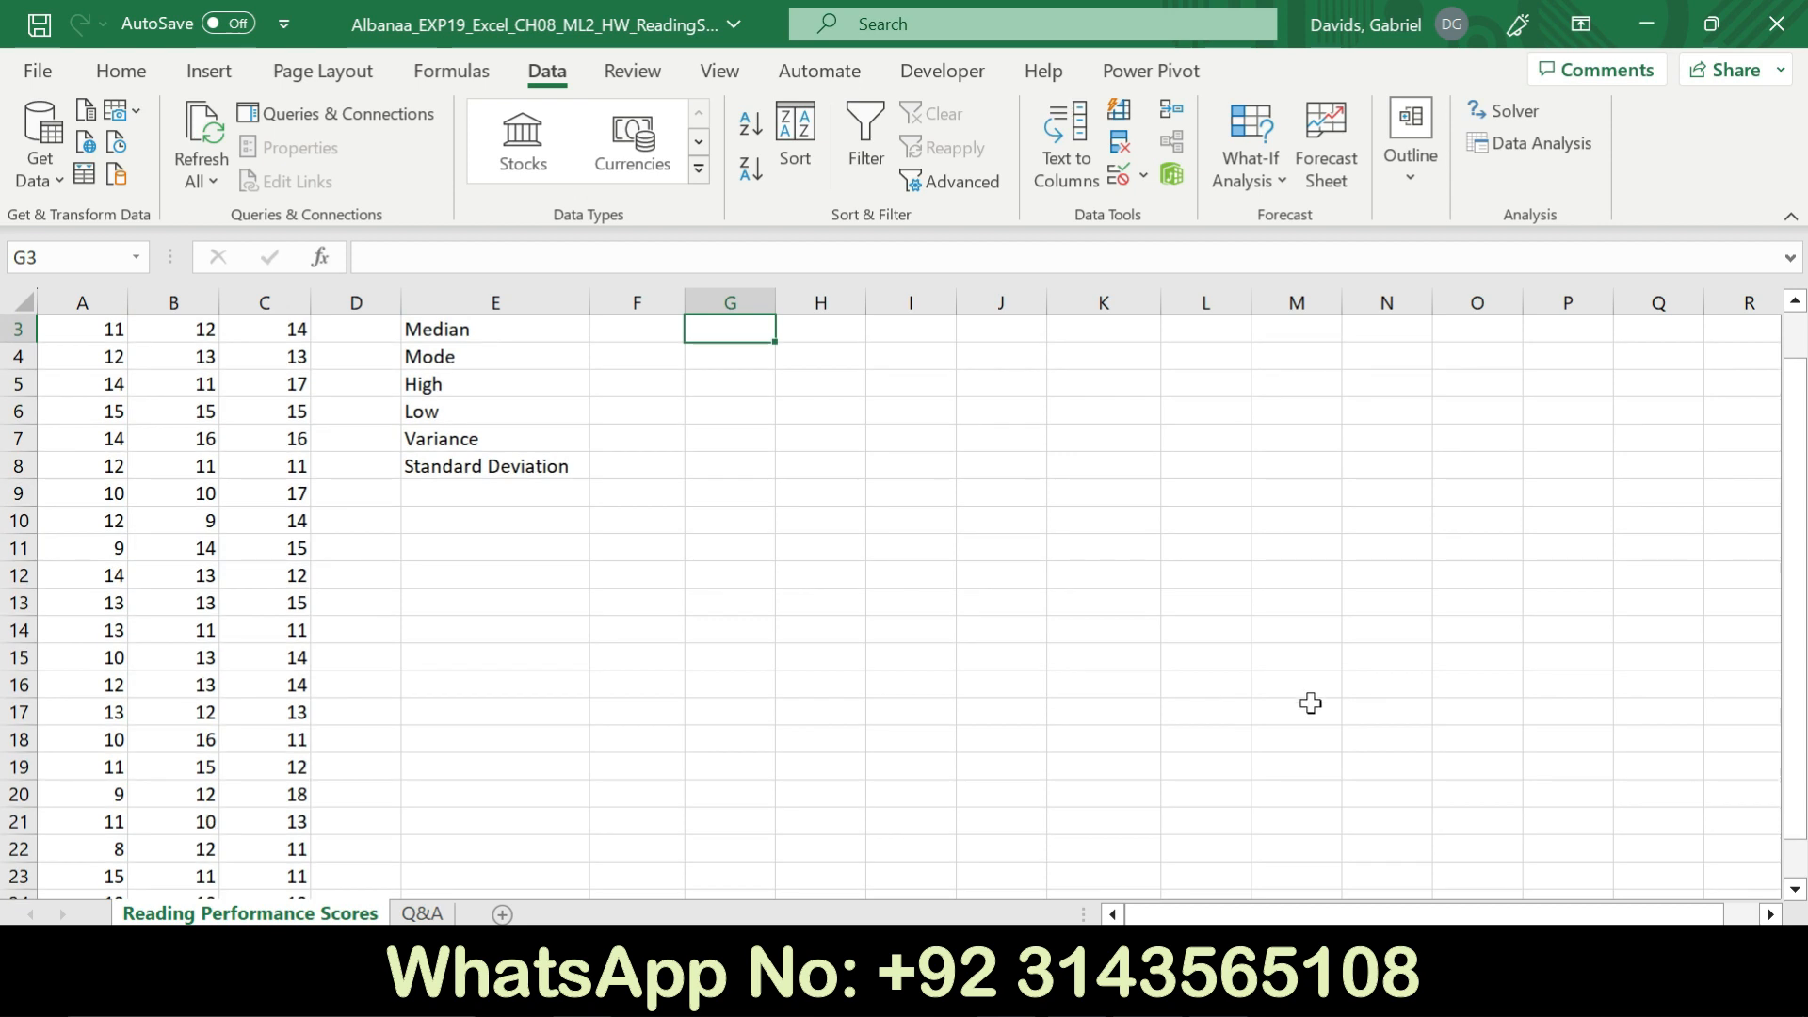
pyautogui.scroll(1, 1794, 621)
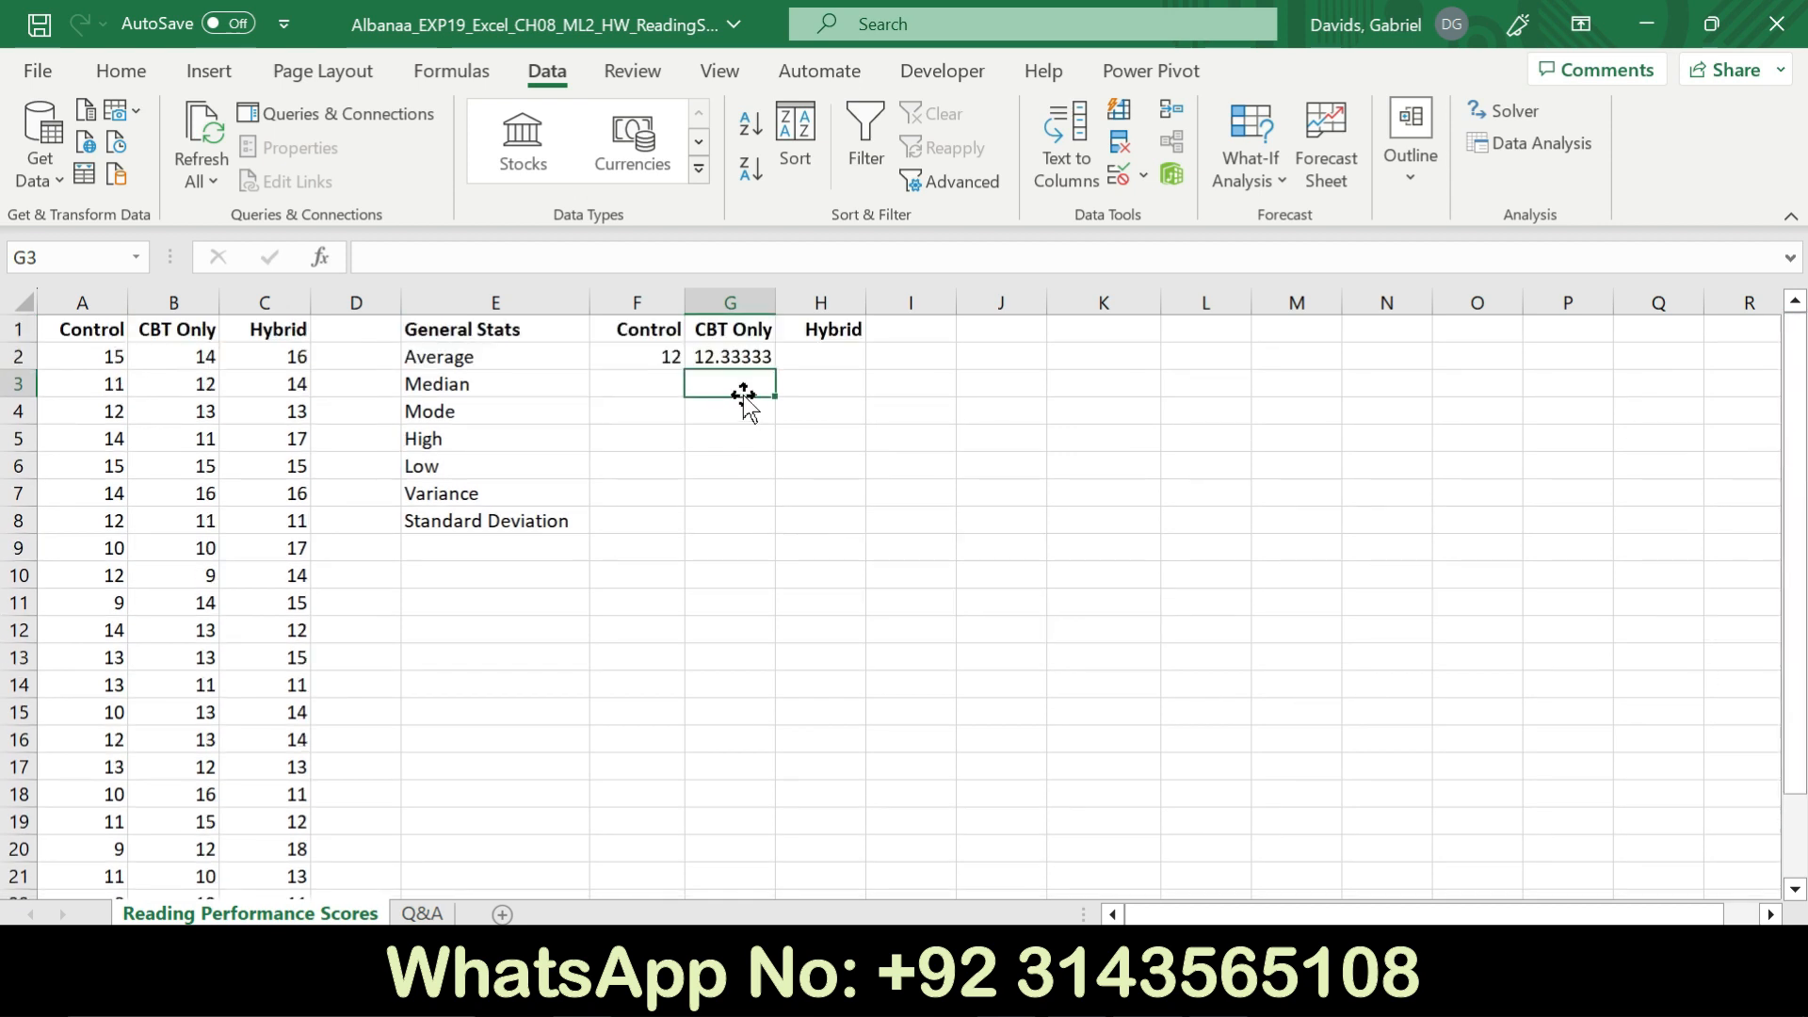
# Calculate the Hybrid group's average in H2 with AVERAGE over the scores in column C
pyautogui.click(829, 361)
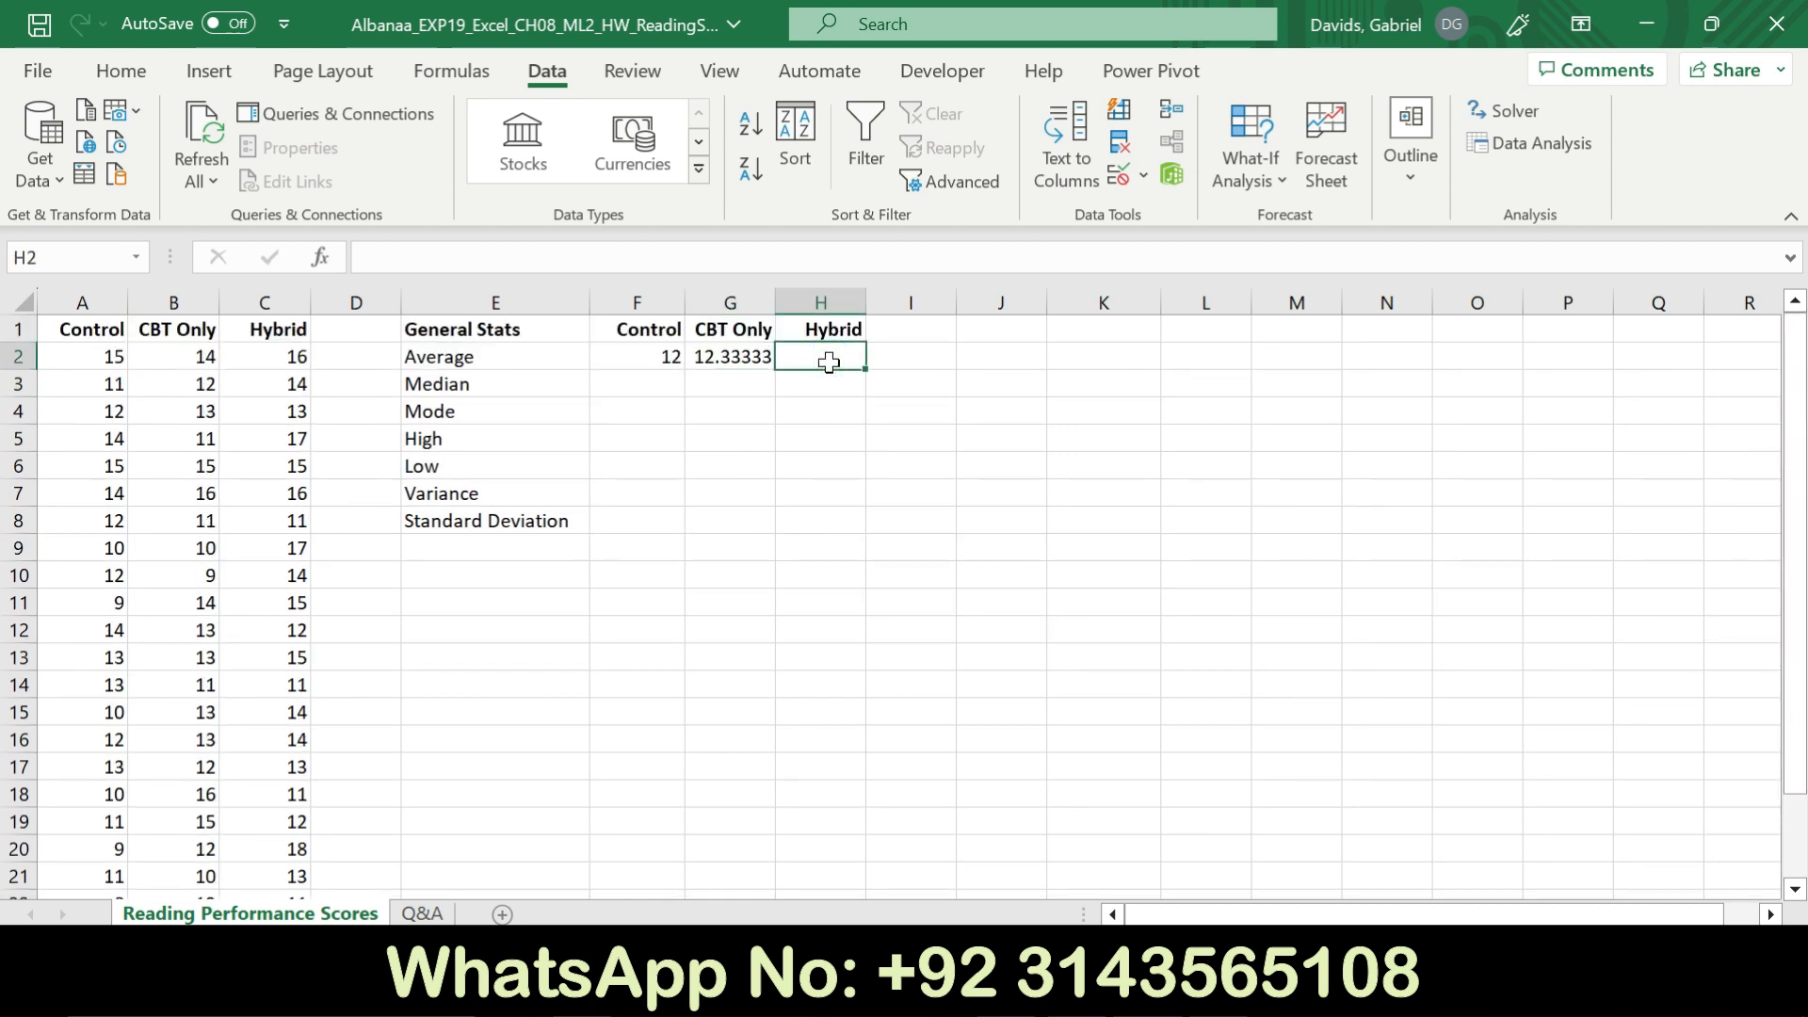
pyautogui.write('=')
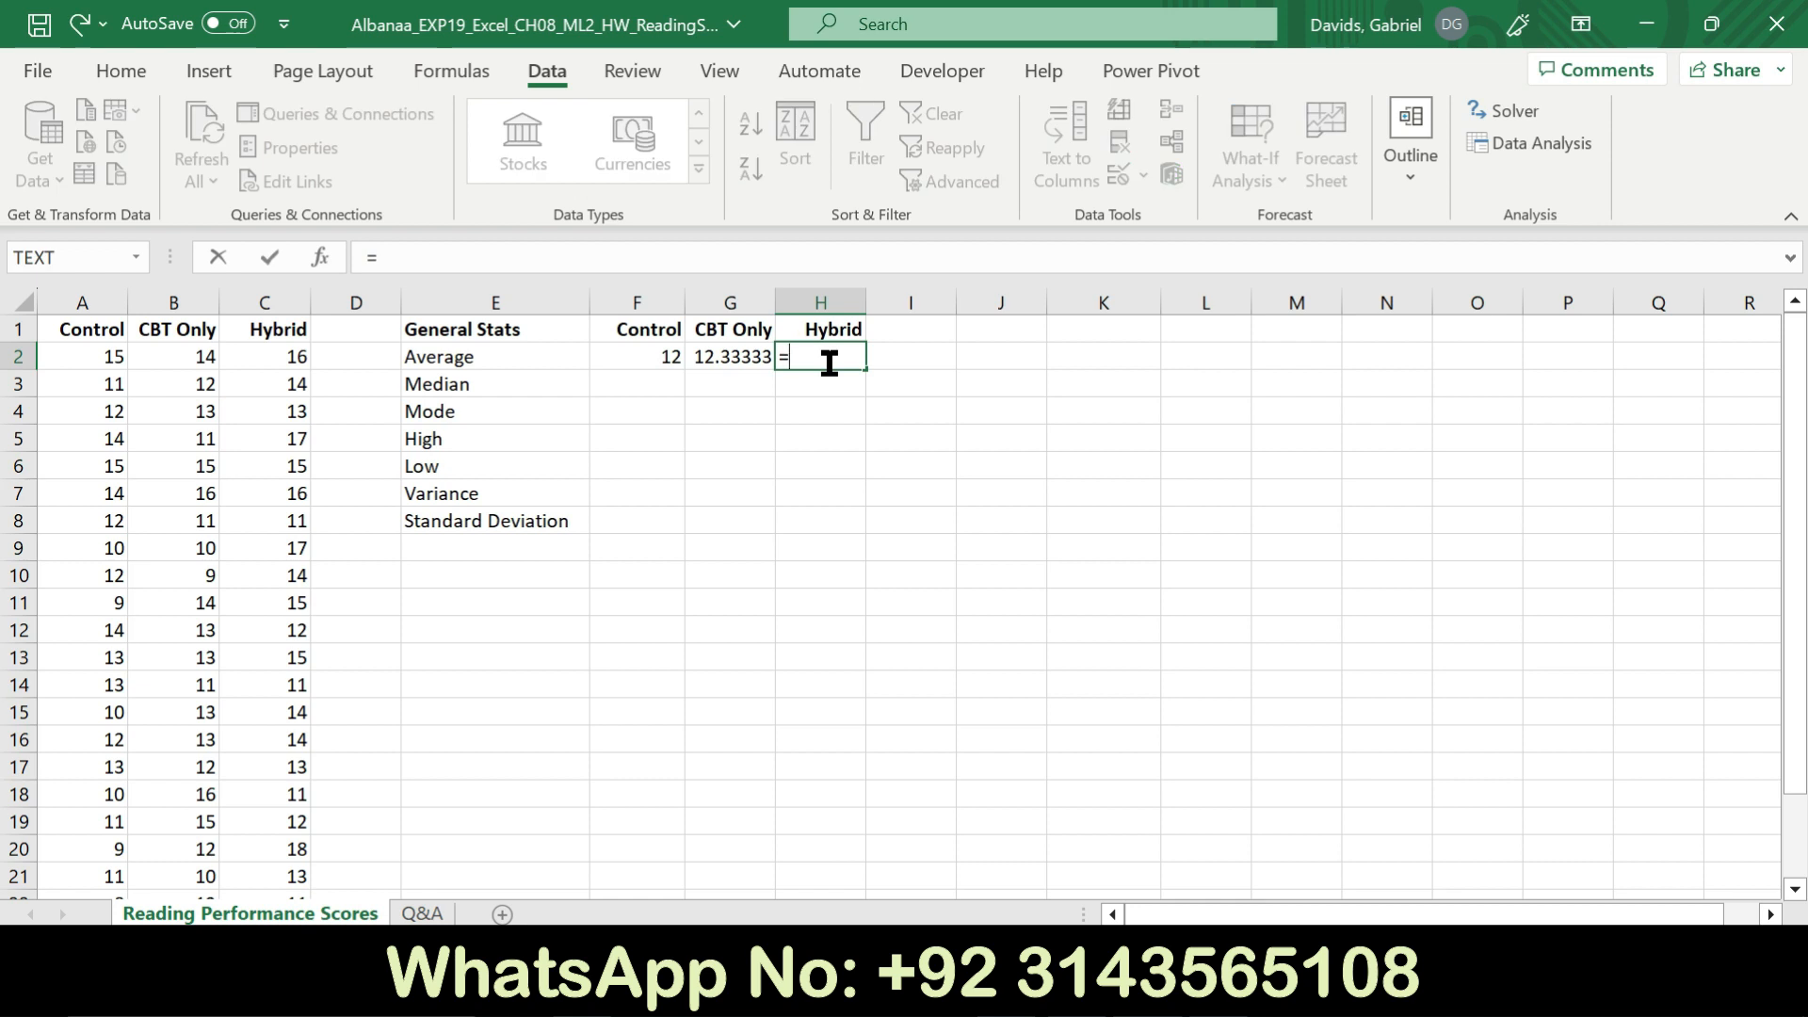
pyautogui.write('aver')
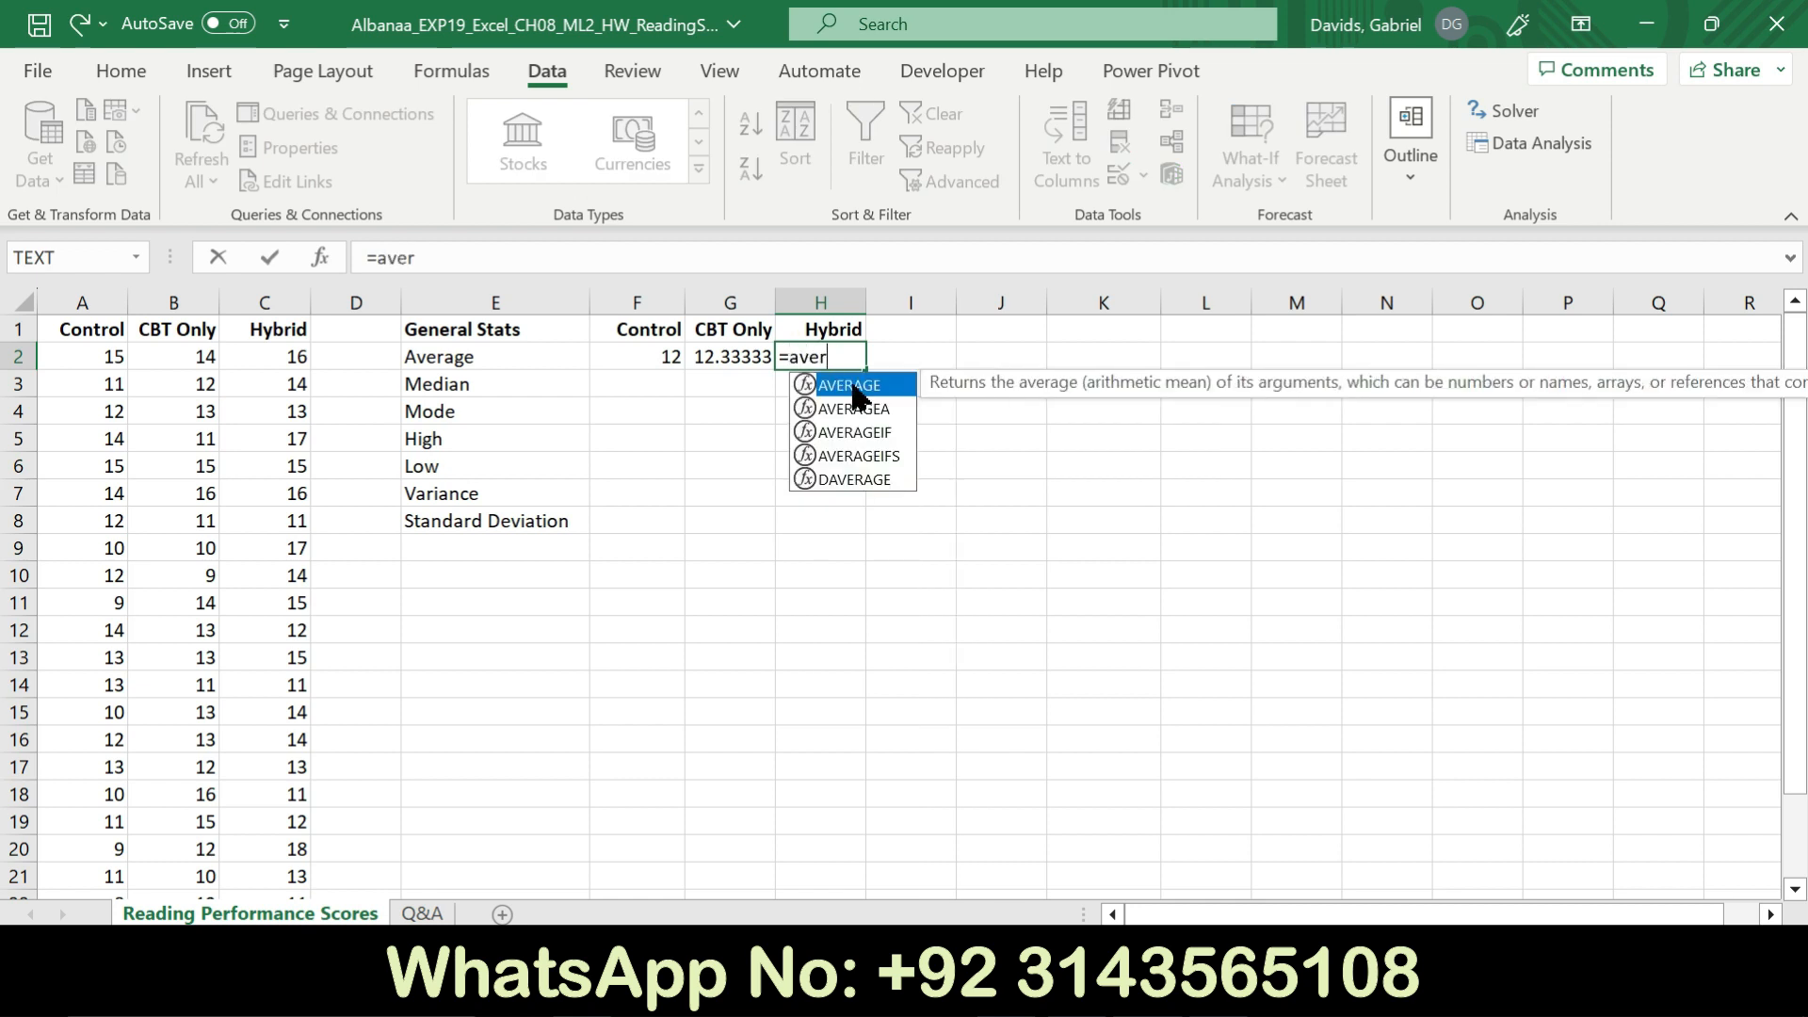
pyautogui.doubleClick(864, 389)
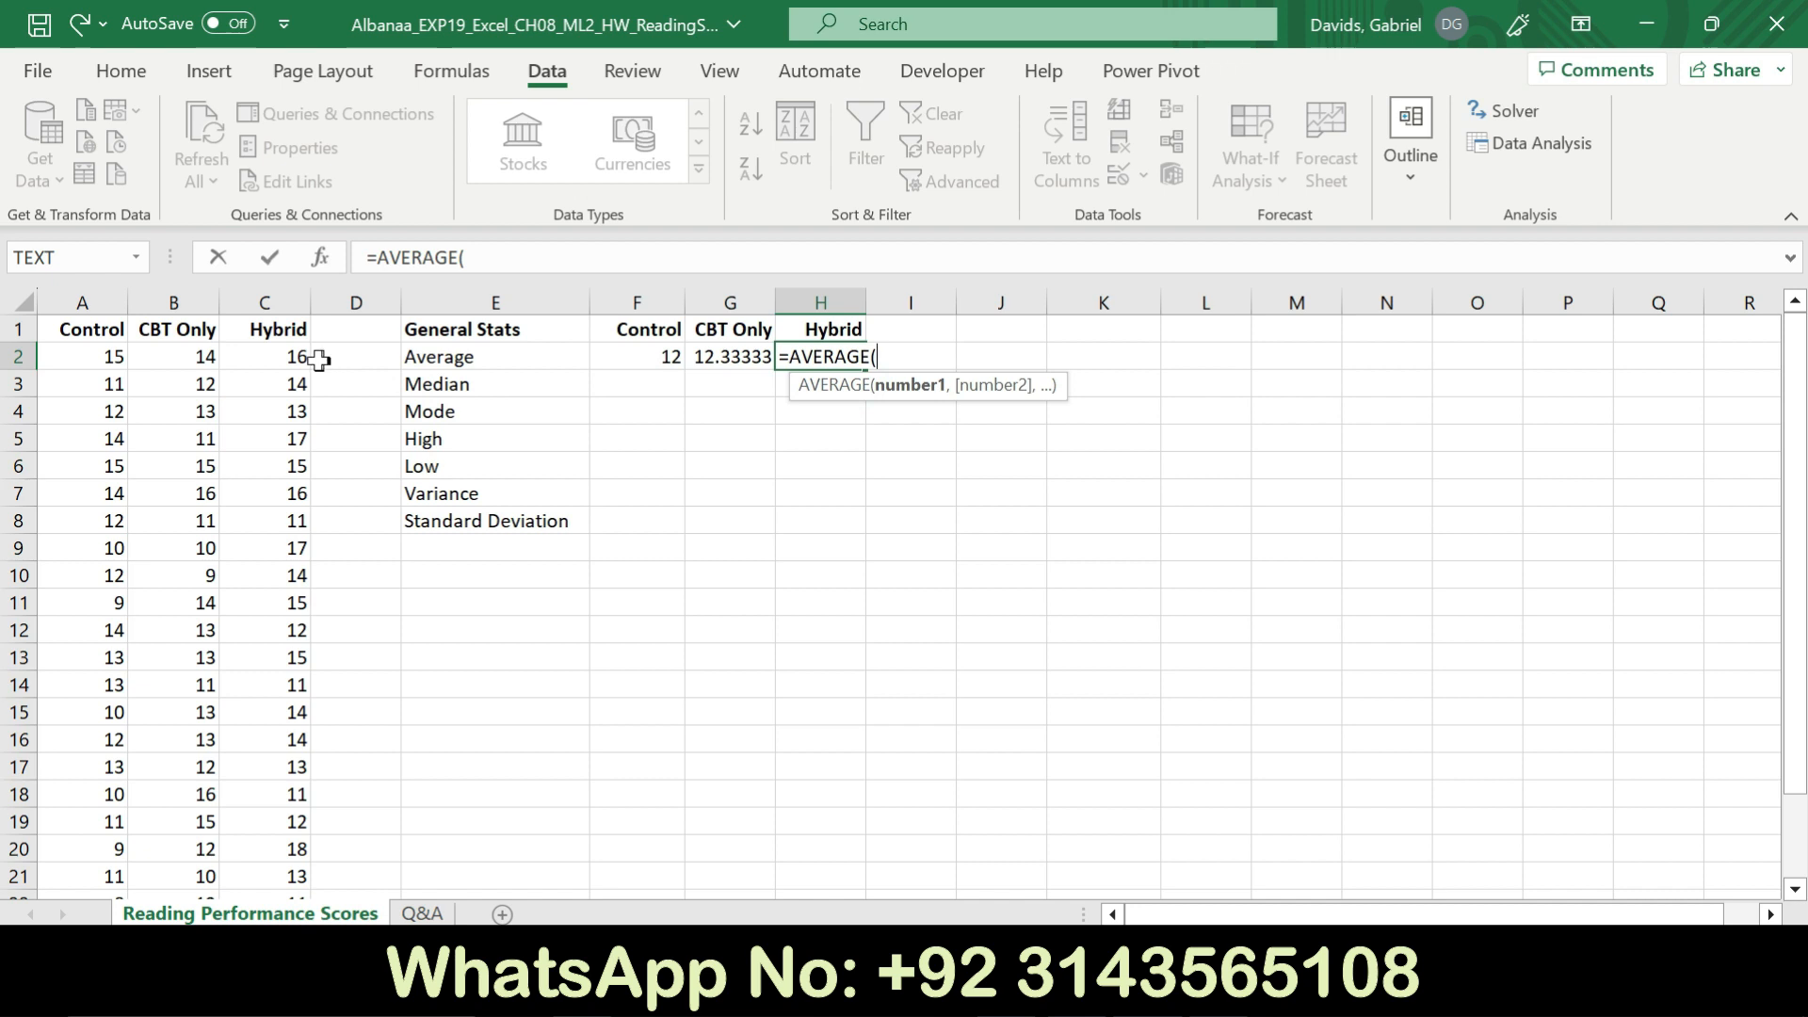
pyautogui.moveTo(301, 358); pyautogui.dragTo(299, 850)
pyautogui.press('Return')
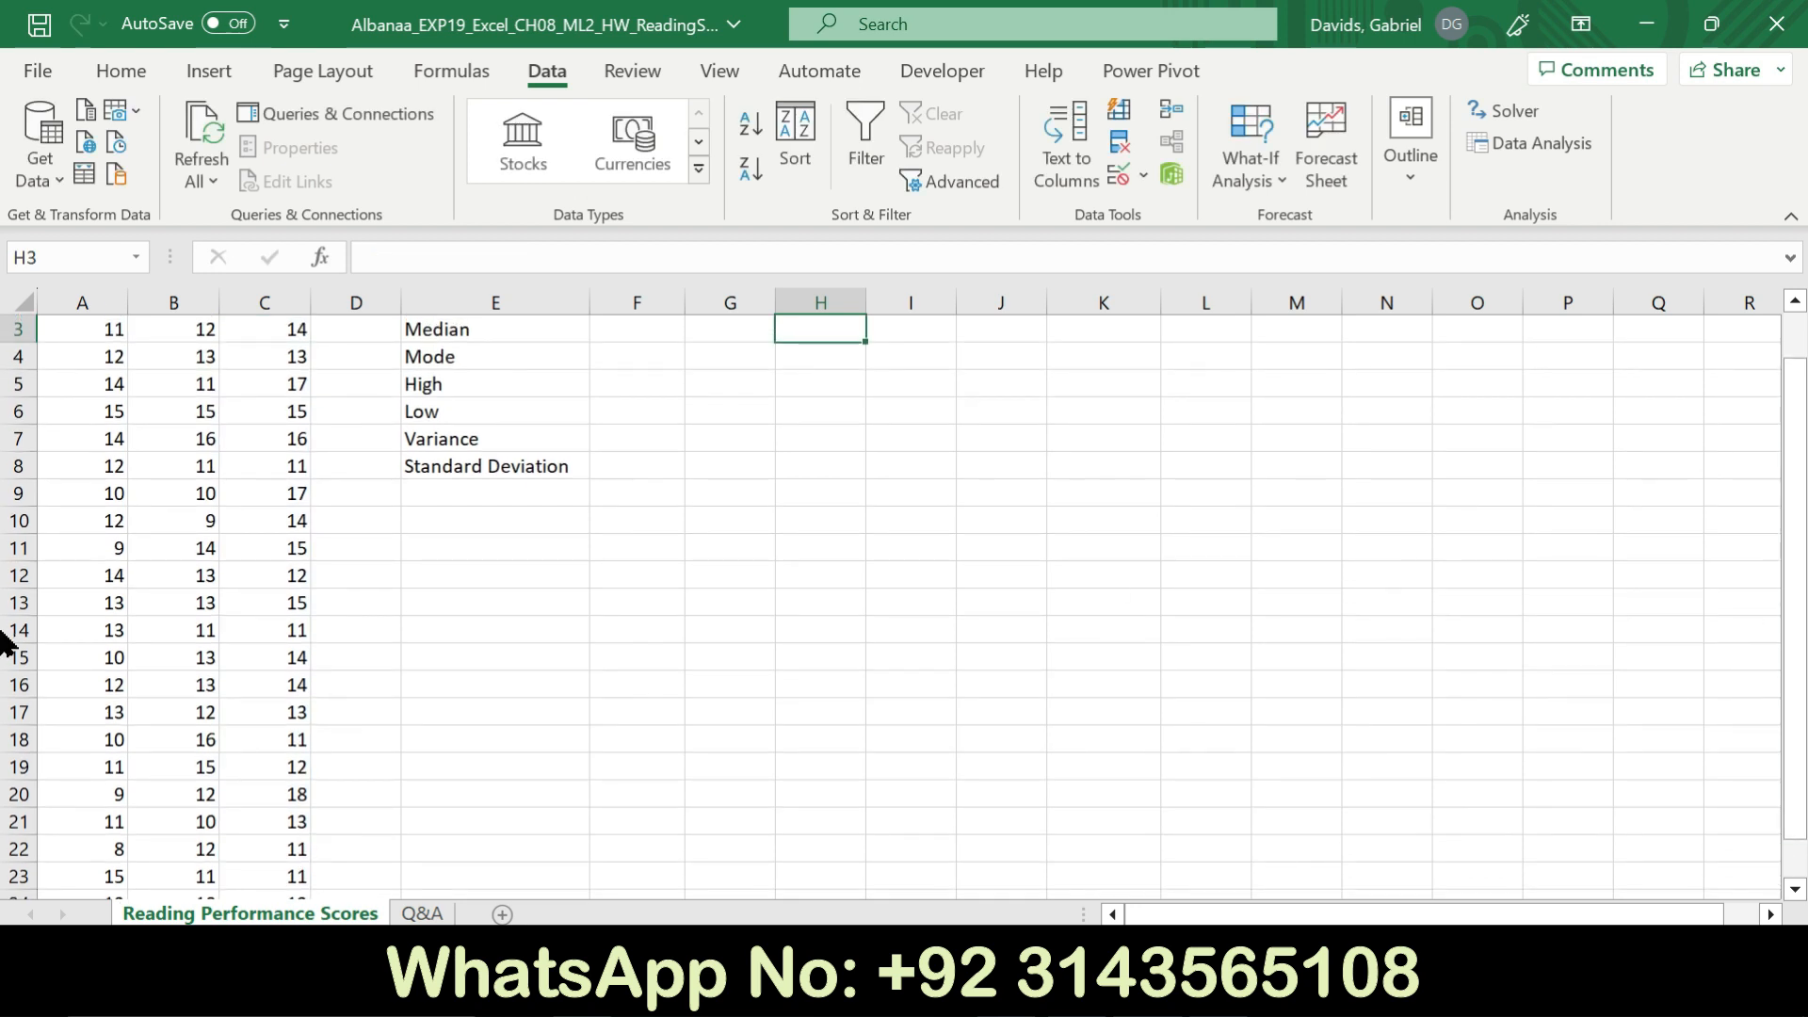
pyautogui.moveTo(1795, 634); pyautogui.dragTo(1794, 586)
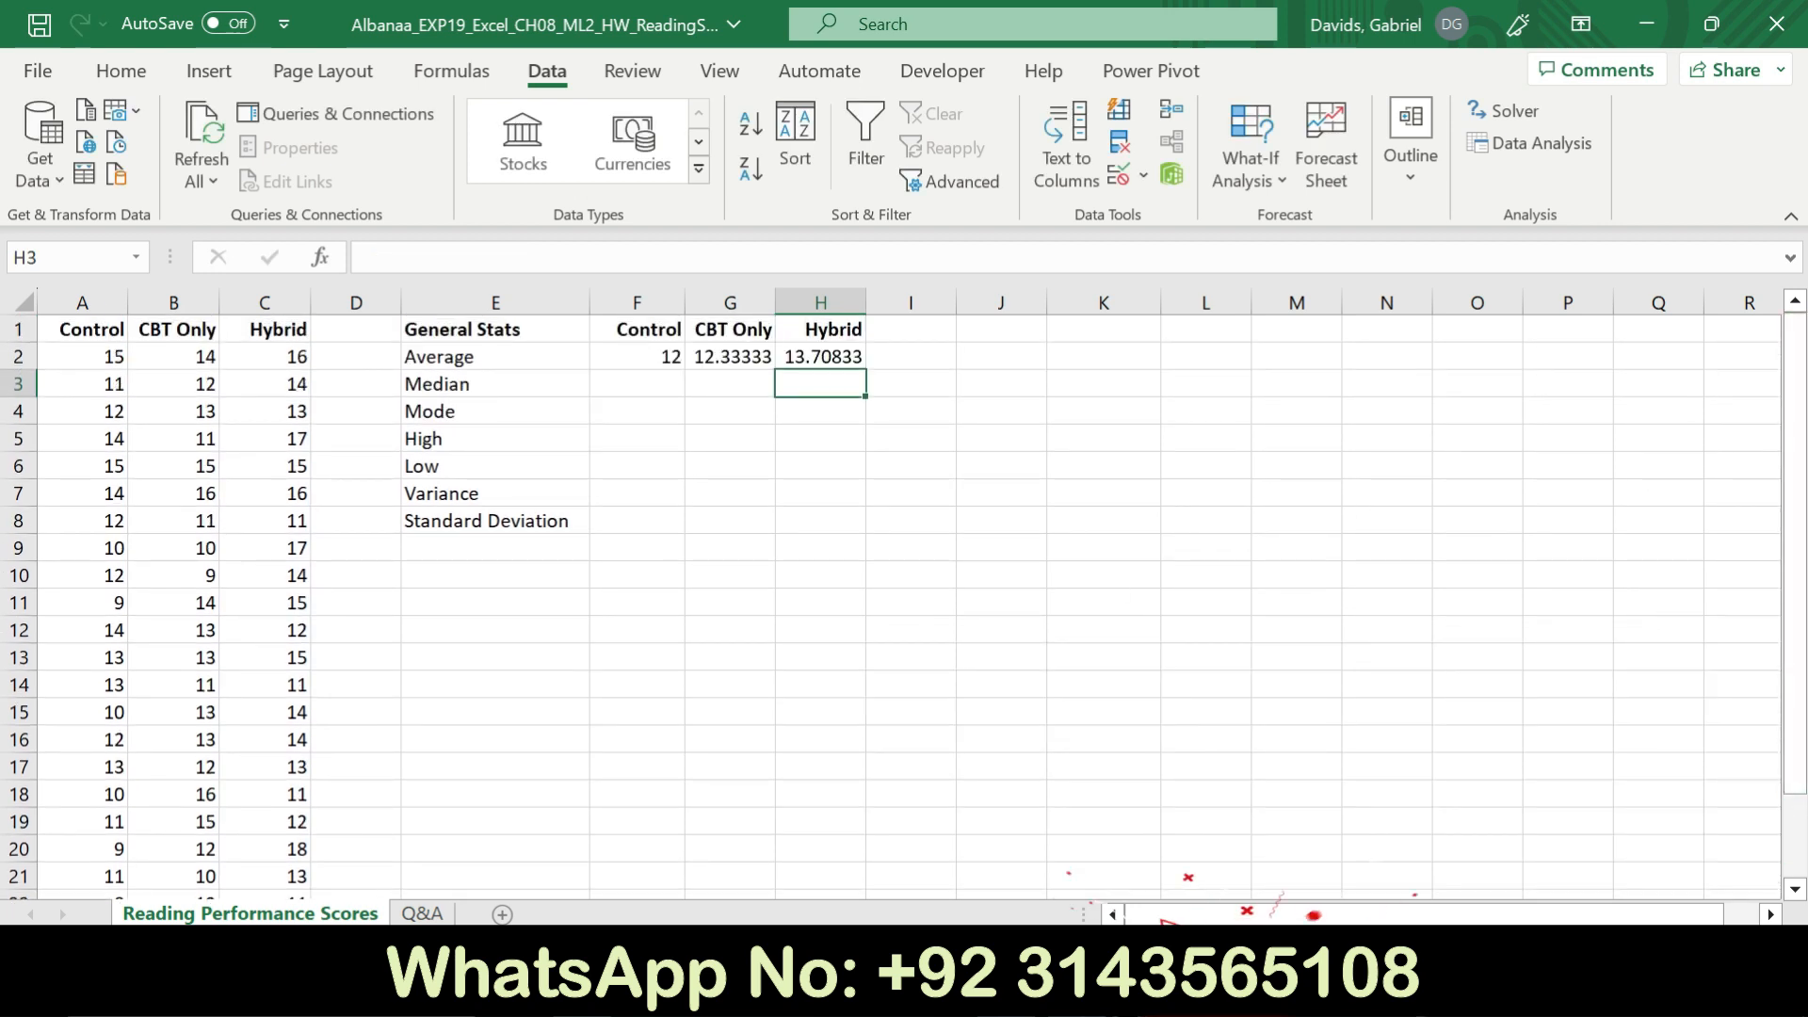
# Switch to the Word instructions, move the yellow highlight from the step 2 text to the step 3 text and select it for reading
pyautogui.click(1206, 987)
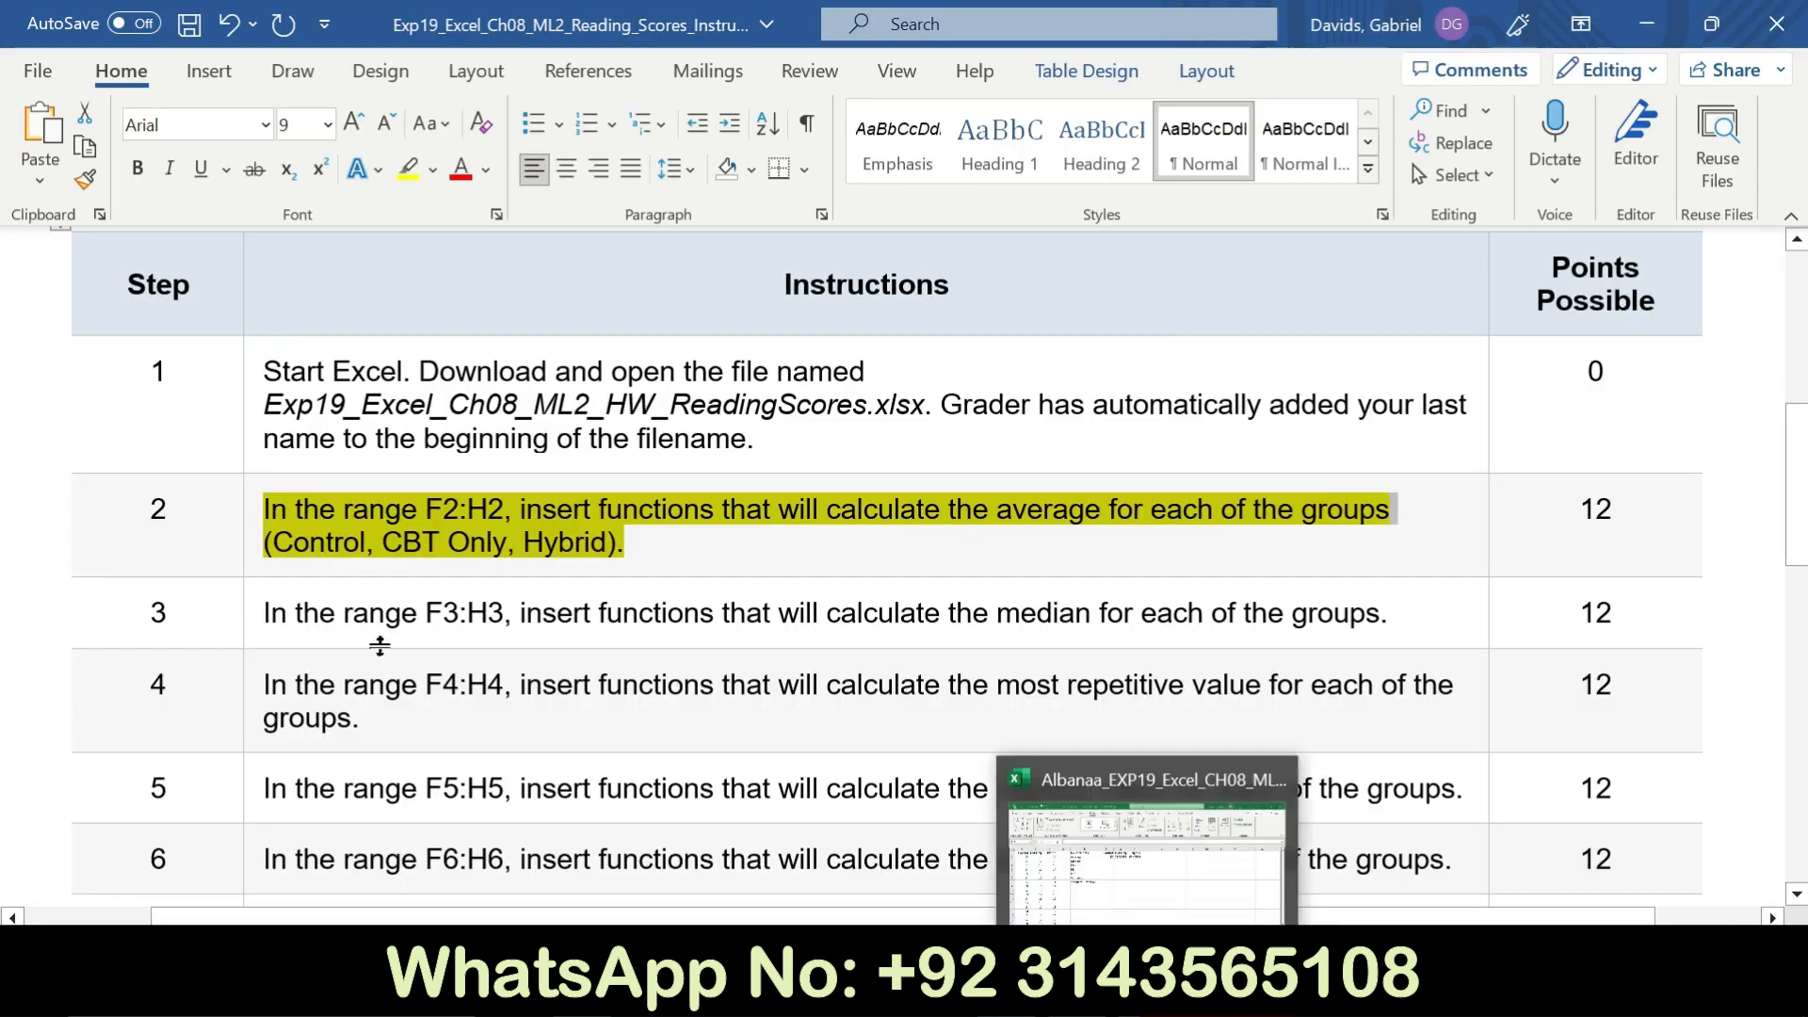
pyautogui.click(252, 549)
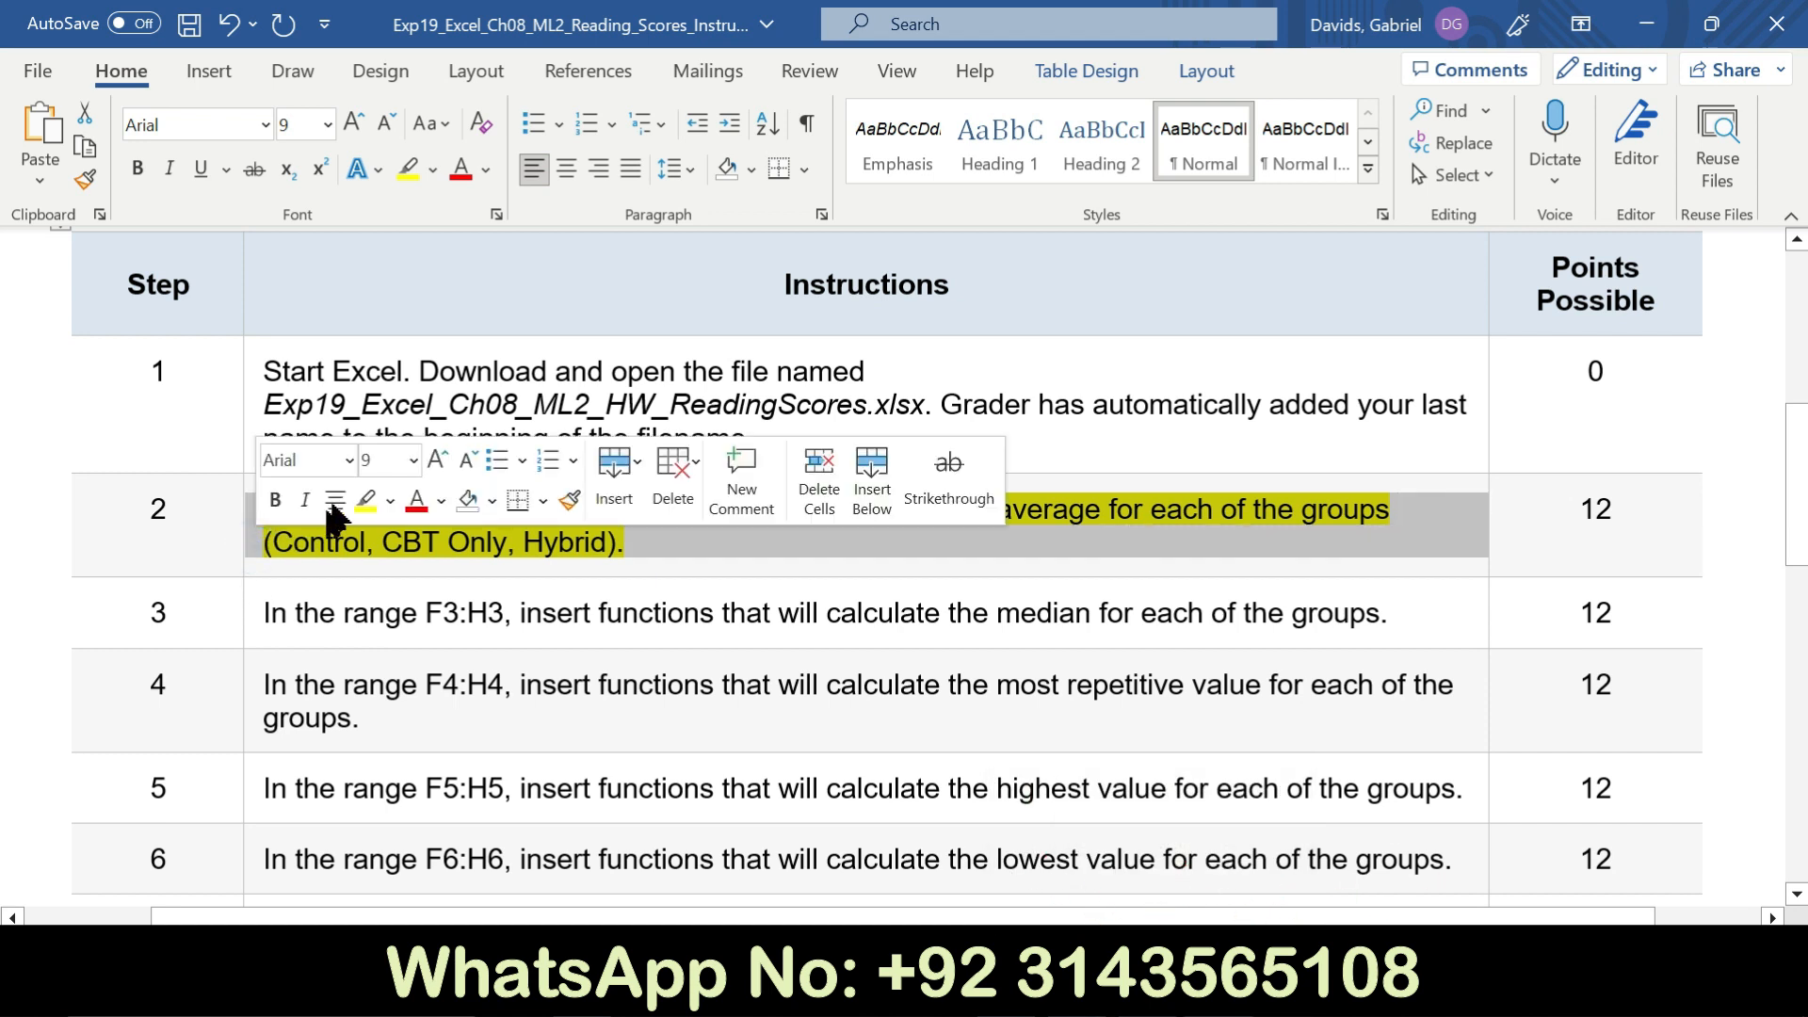
pyautogui.click(367, 501)
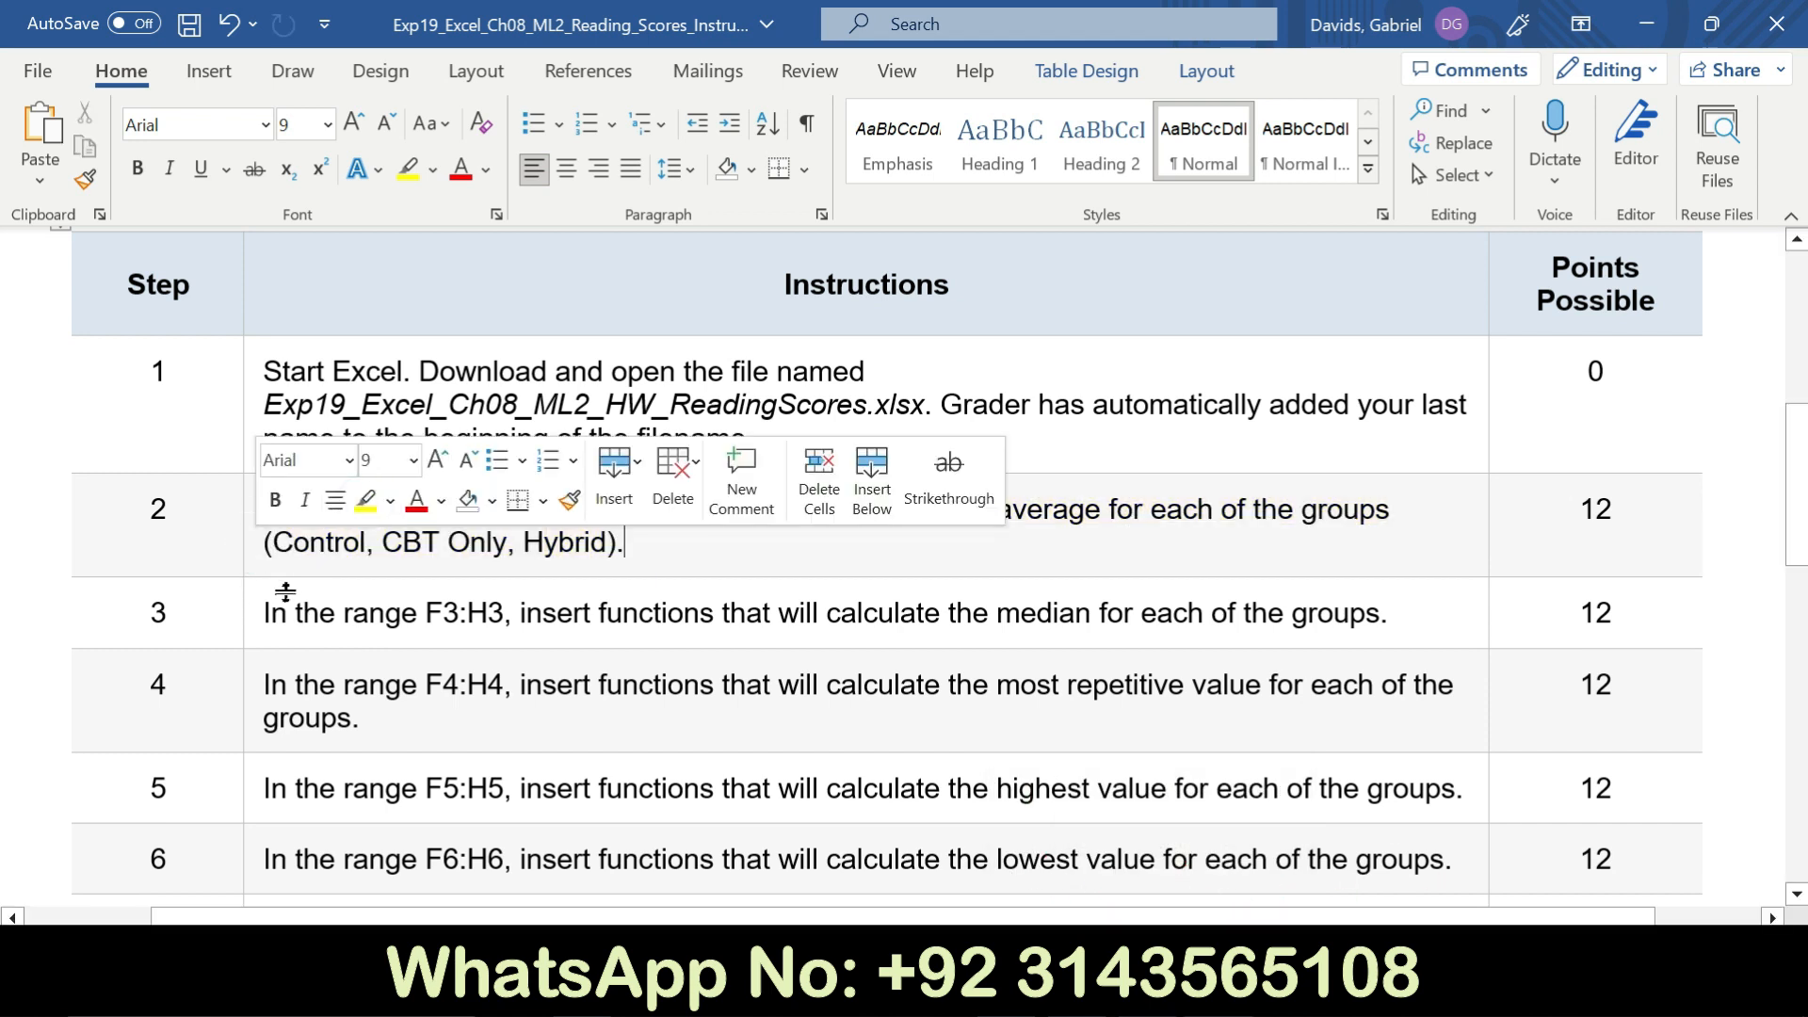
pyautogui.click(248, 625)
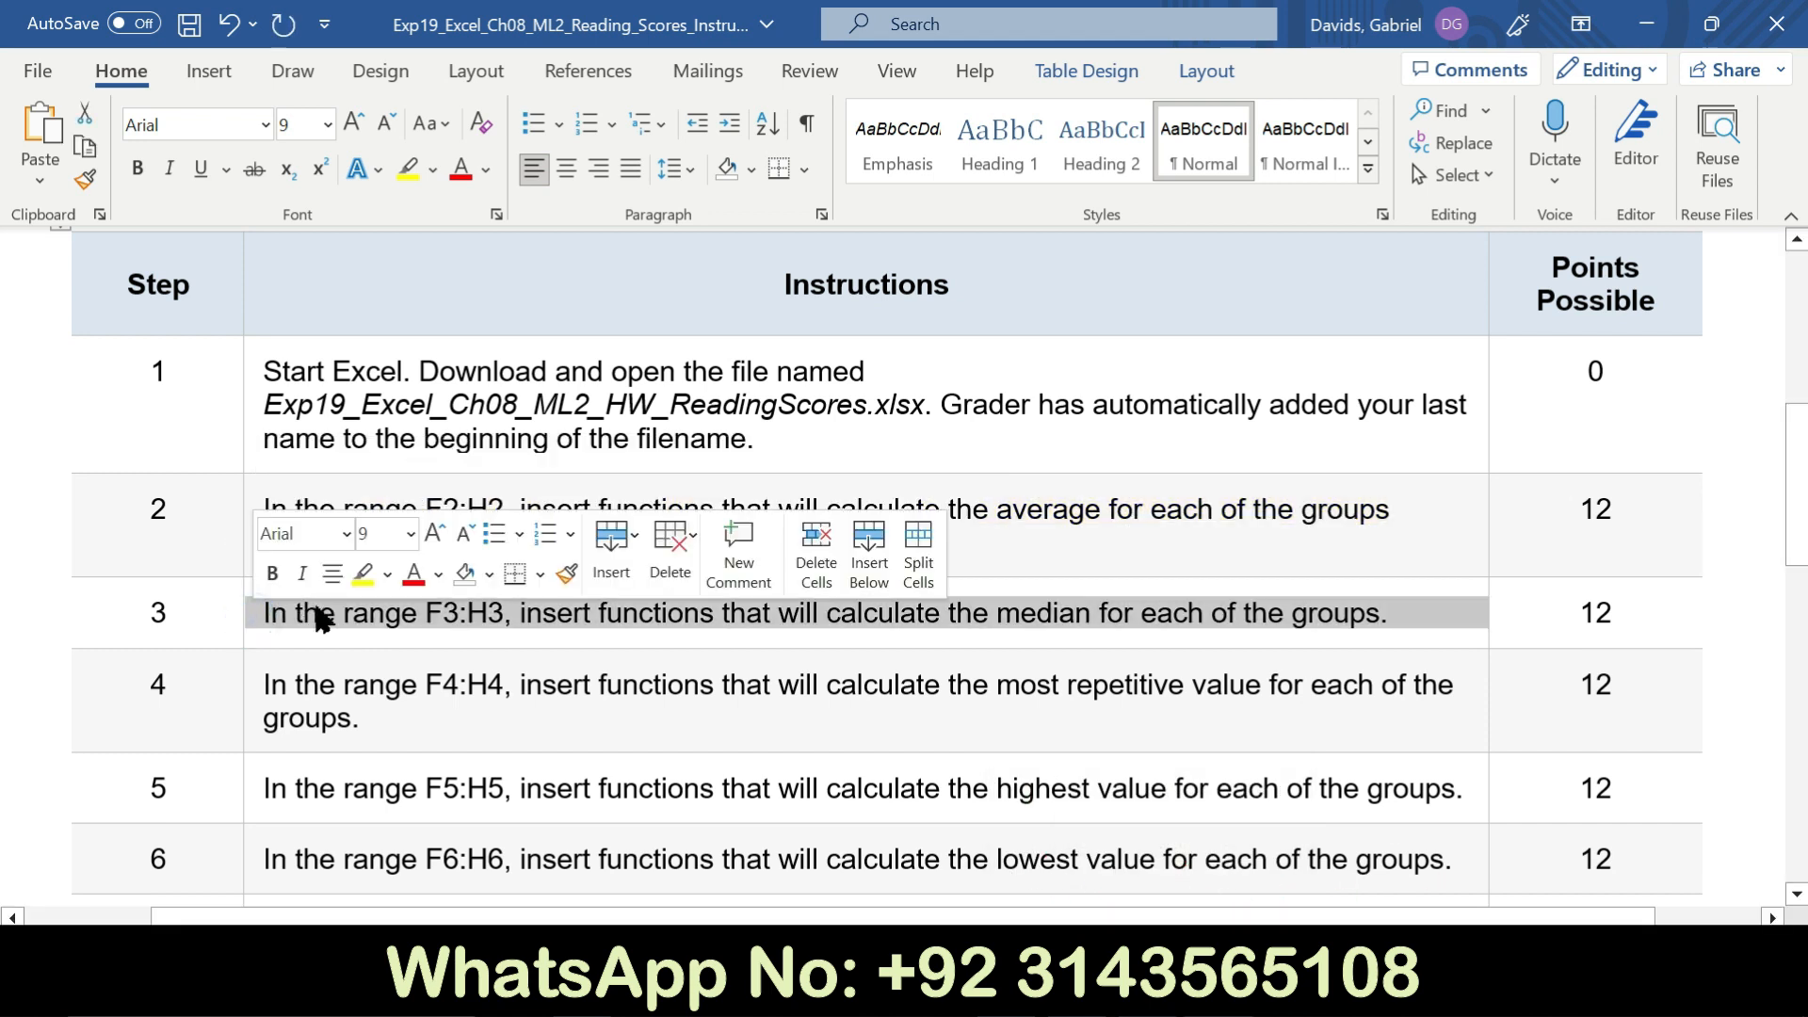
pyautogui.click(362, 574)
pyautogui.click(223, 607)
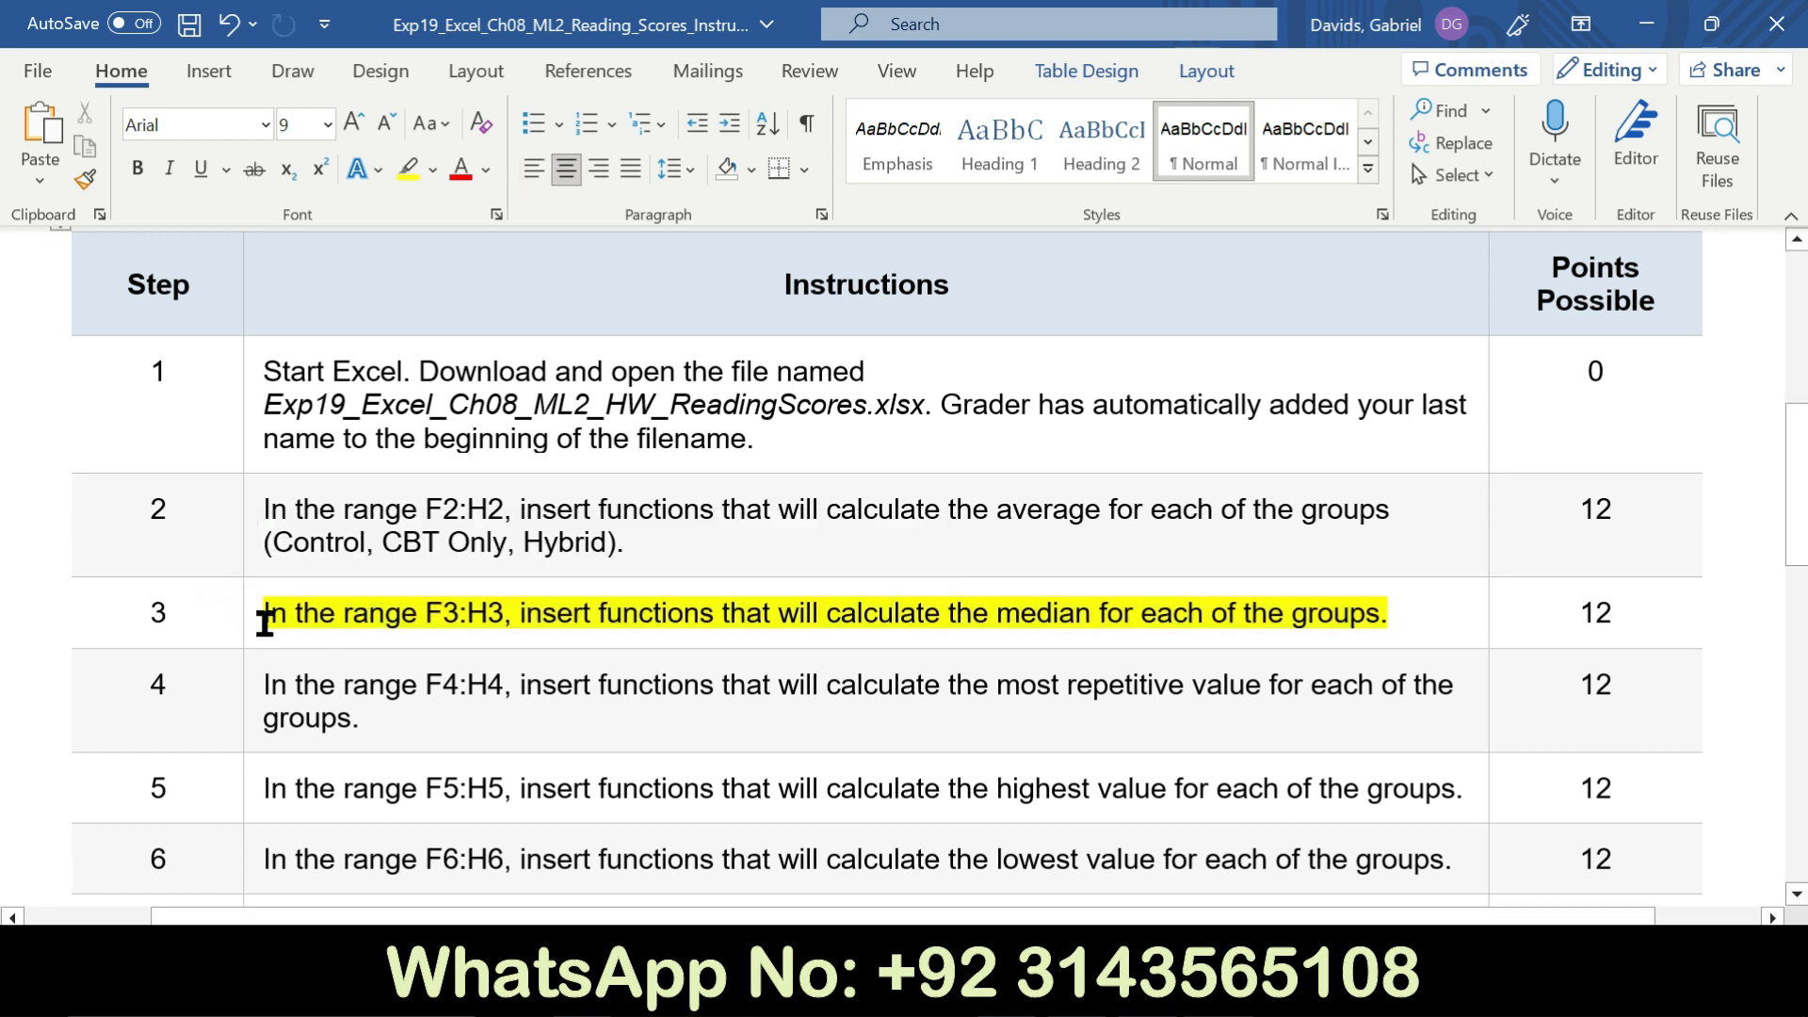
pyautogui.moveTo(265, 623); pyautogui.dragTo(1400, 608)
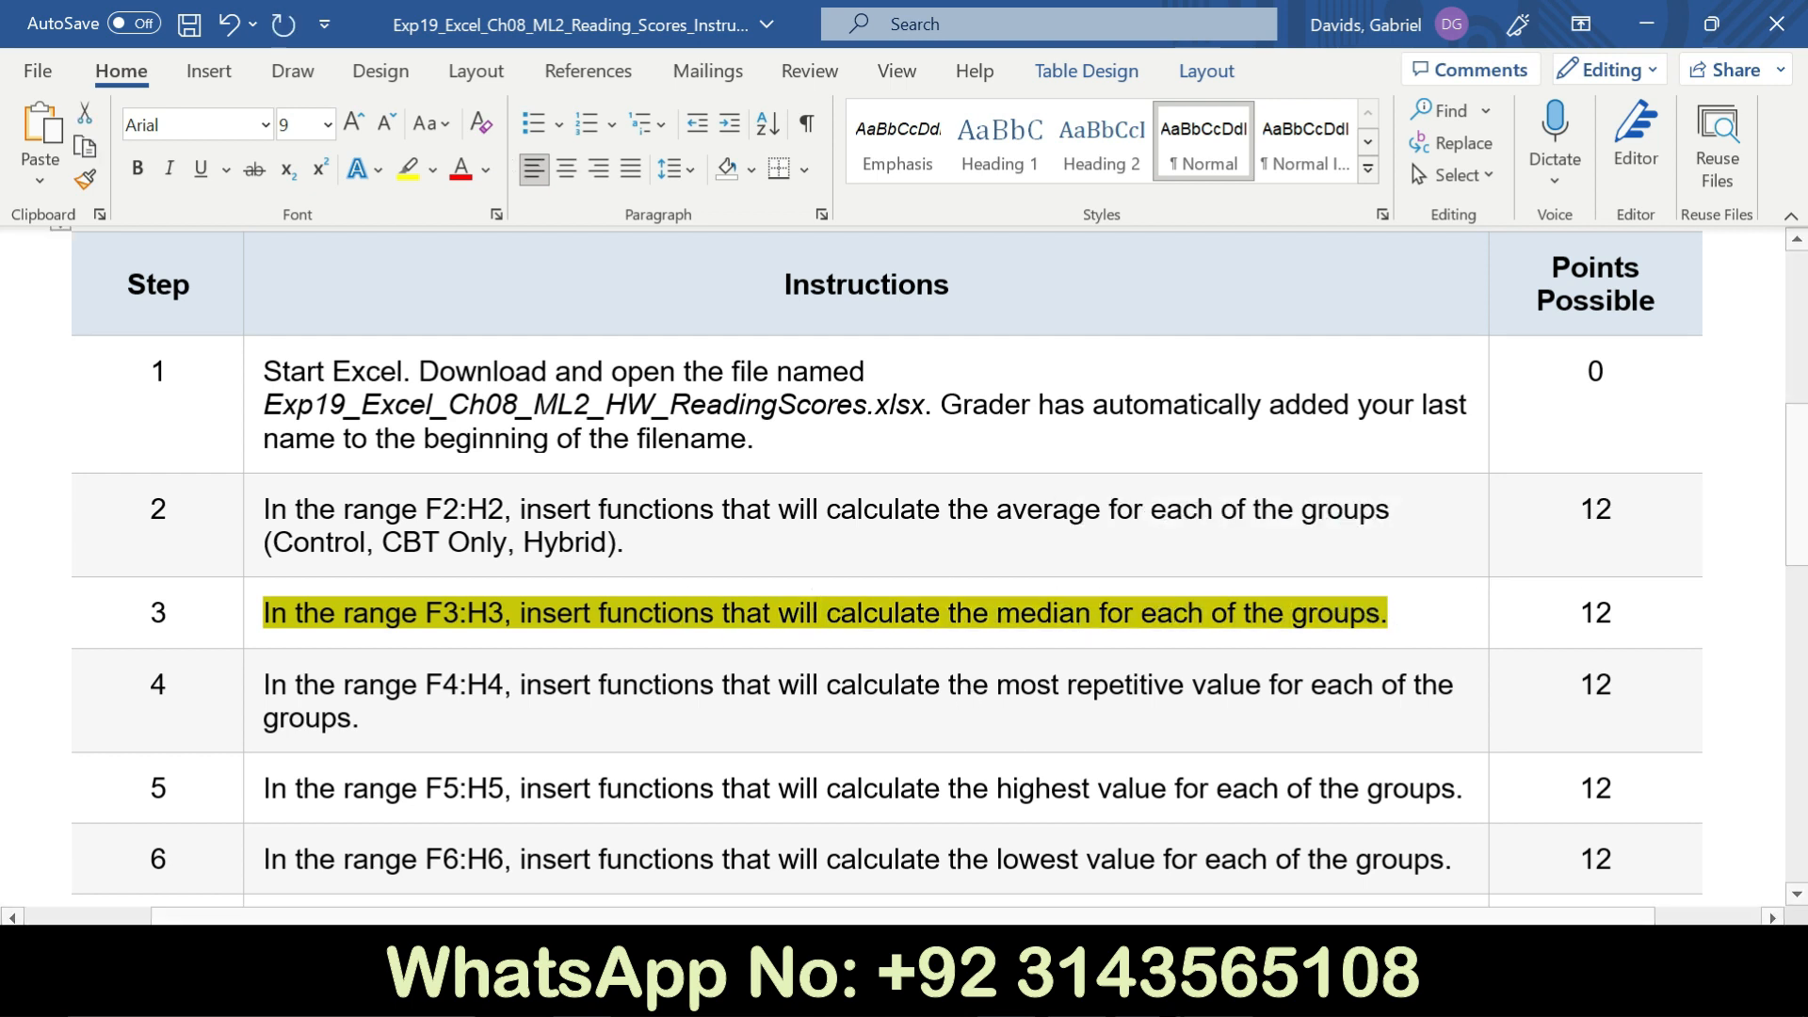
# Switch to the Excel workbook and calculate the Control group's median in F3 with MEDIAN over A2:A25
pyautogui.hotkey('alt', 'Tab')
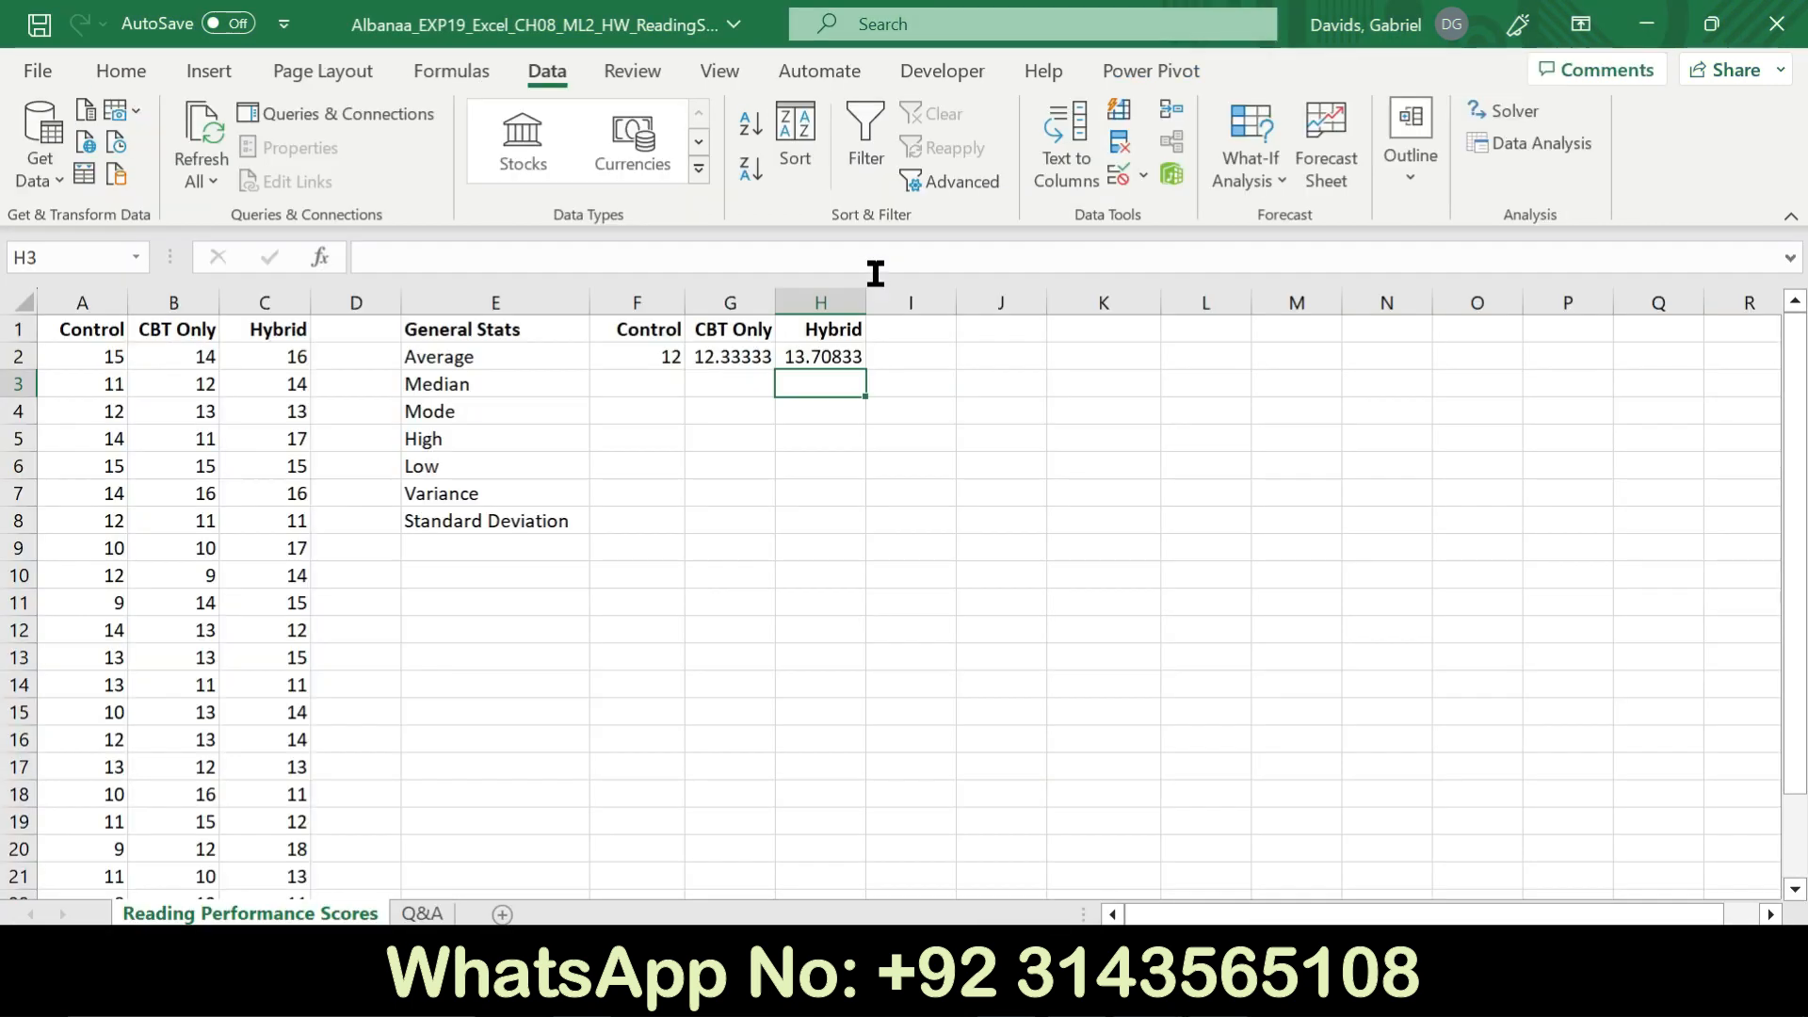
pyautogui.click(640, 387)
pyautogui.write('=')
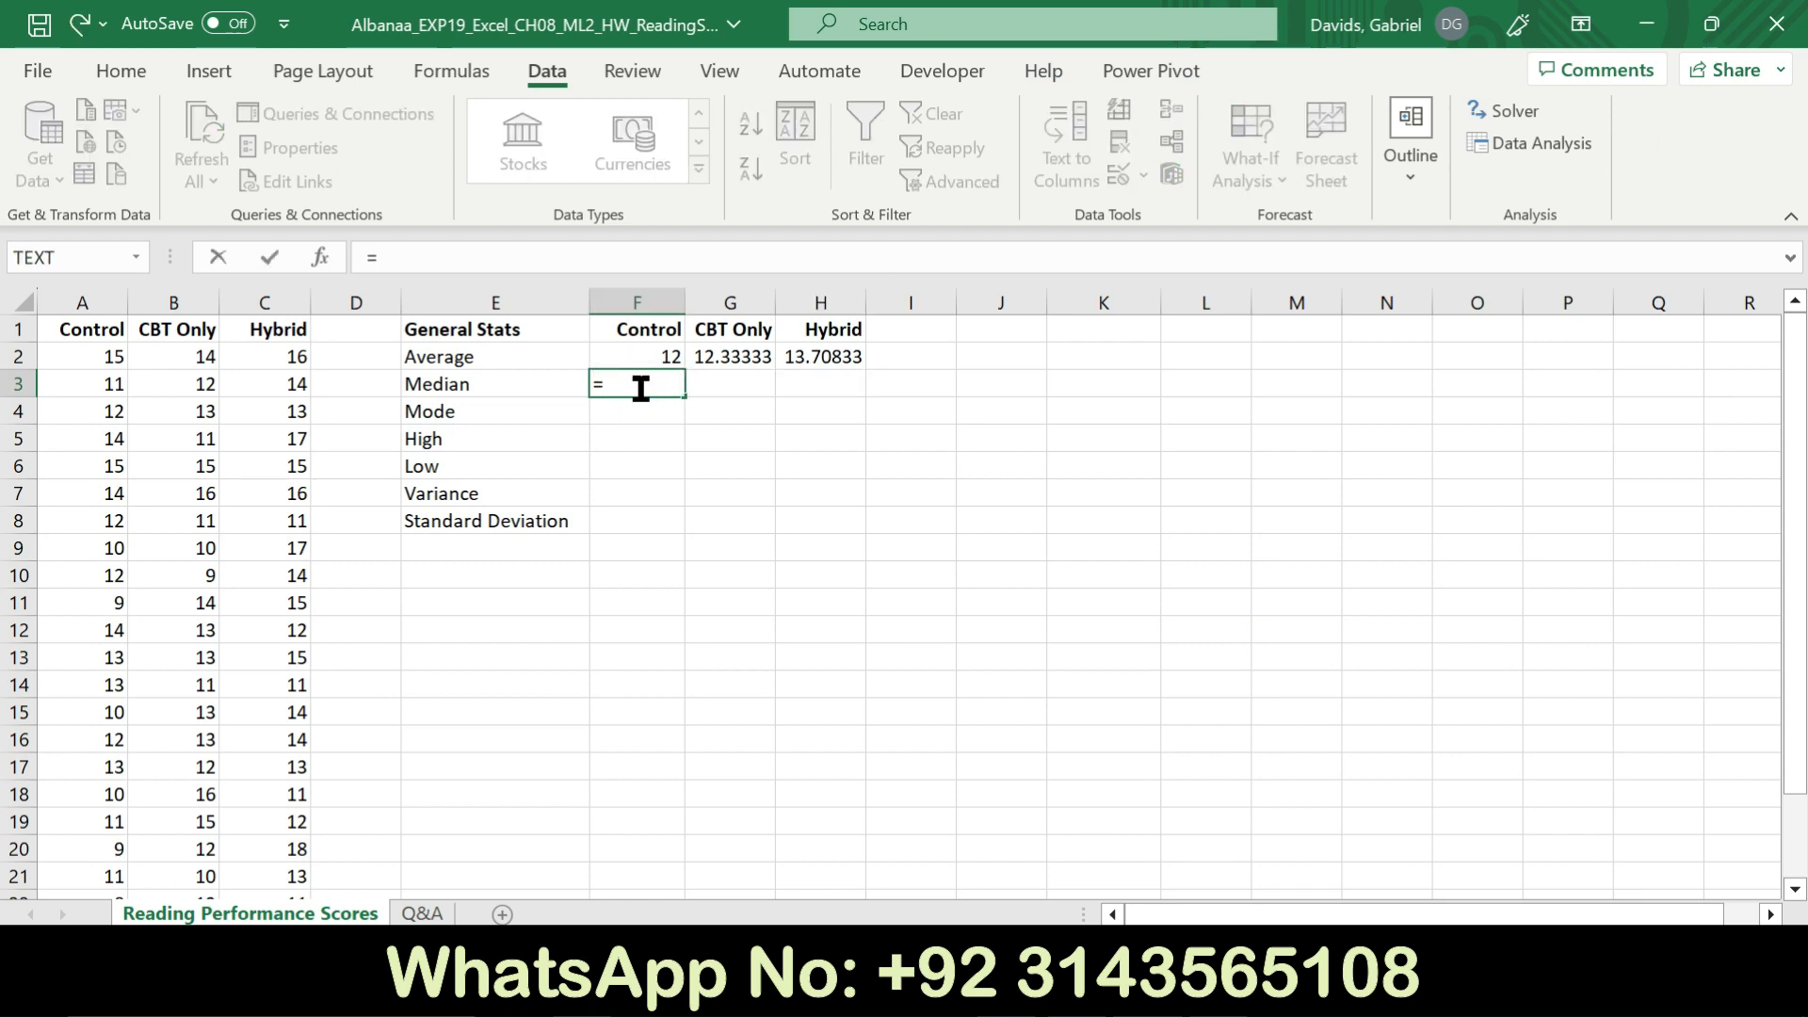
pyautogui.write('medi')
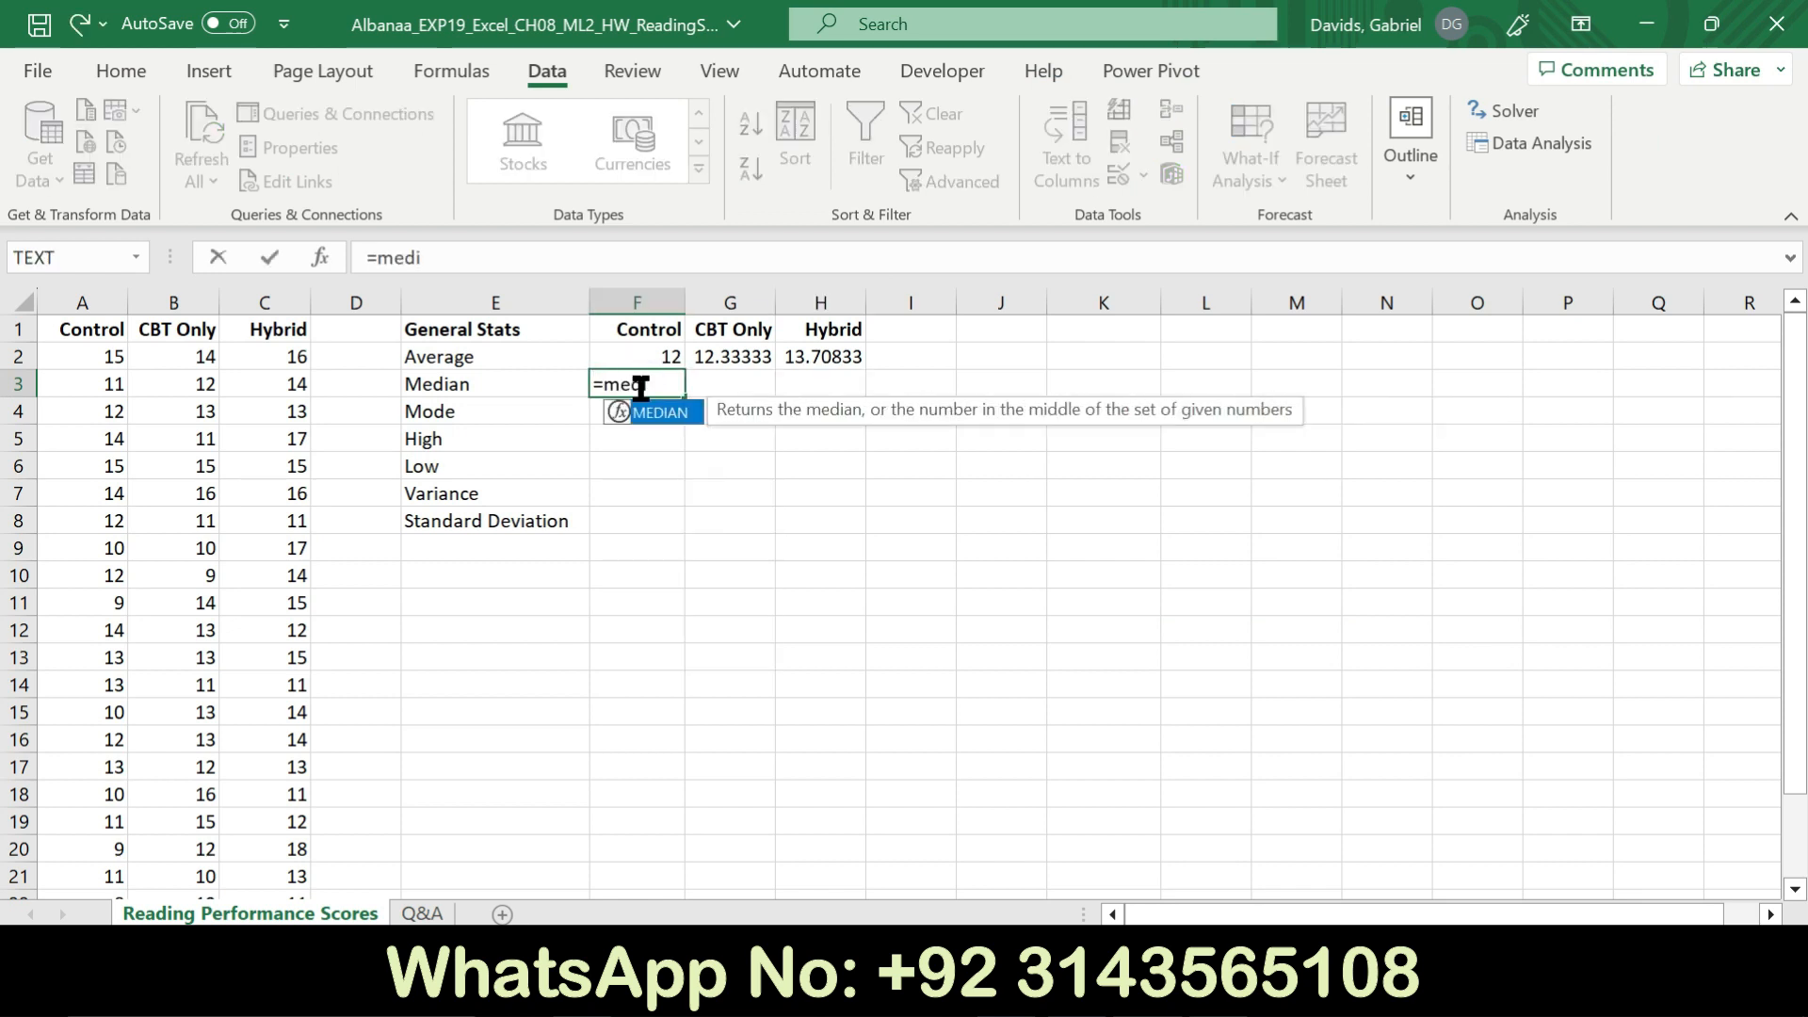
pyautogui.doubleClick(680, 415)
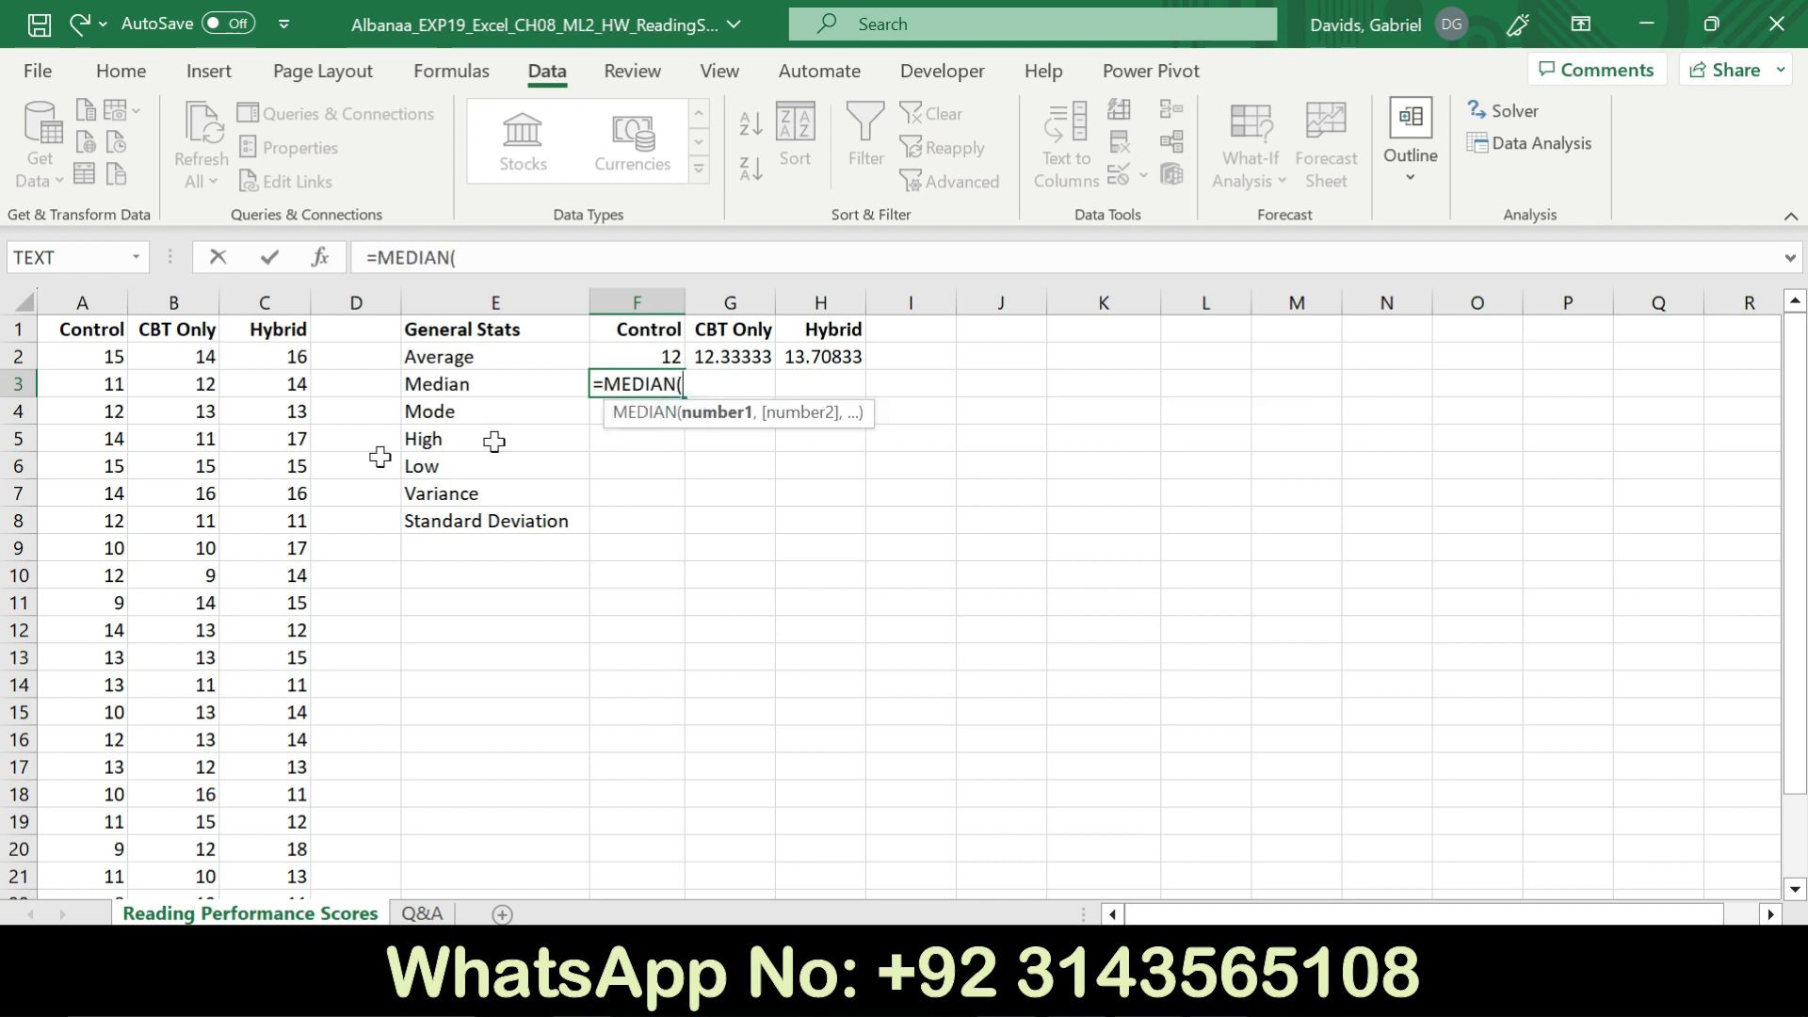
pyautogui.moveTo(95, 354); pyautogui.dragTo(91, 835)
pyautogui.press('Return')
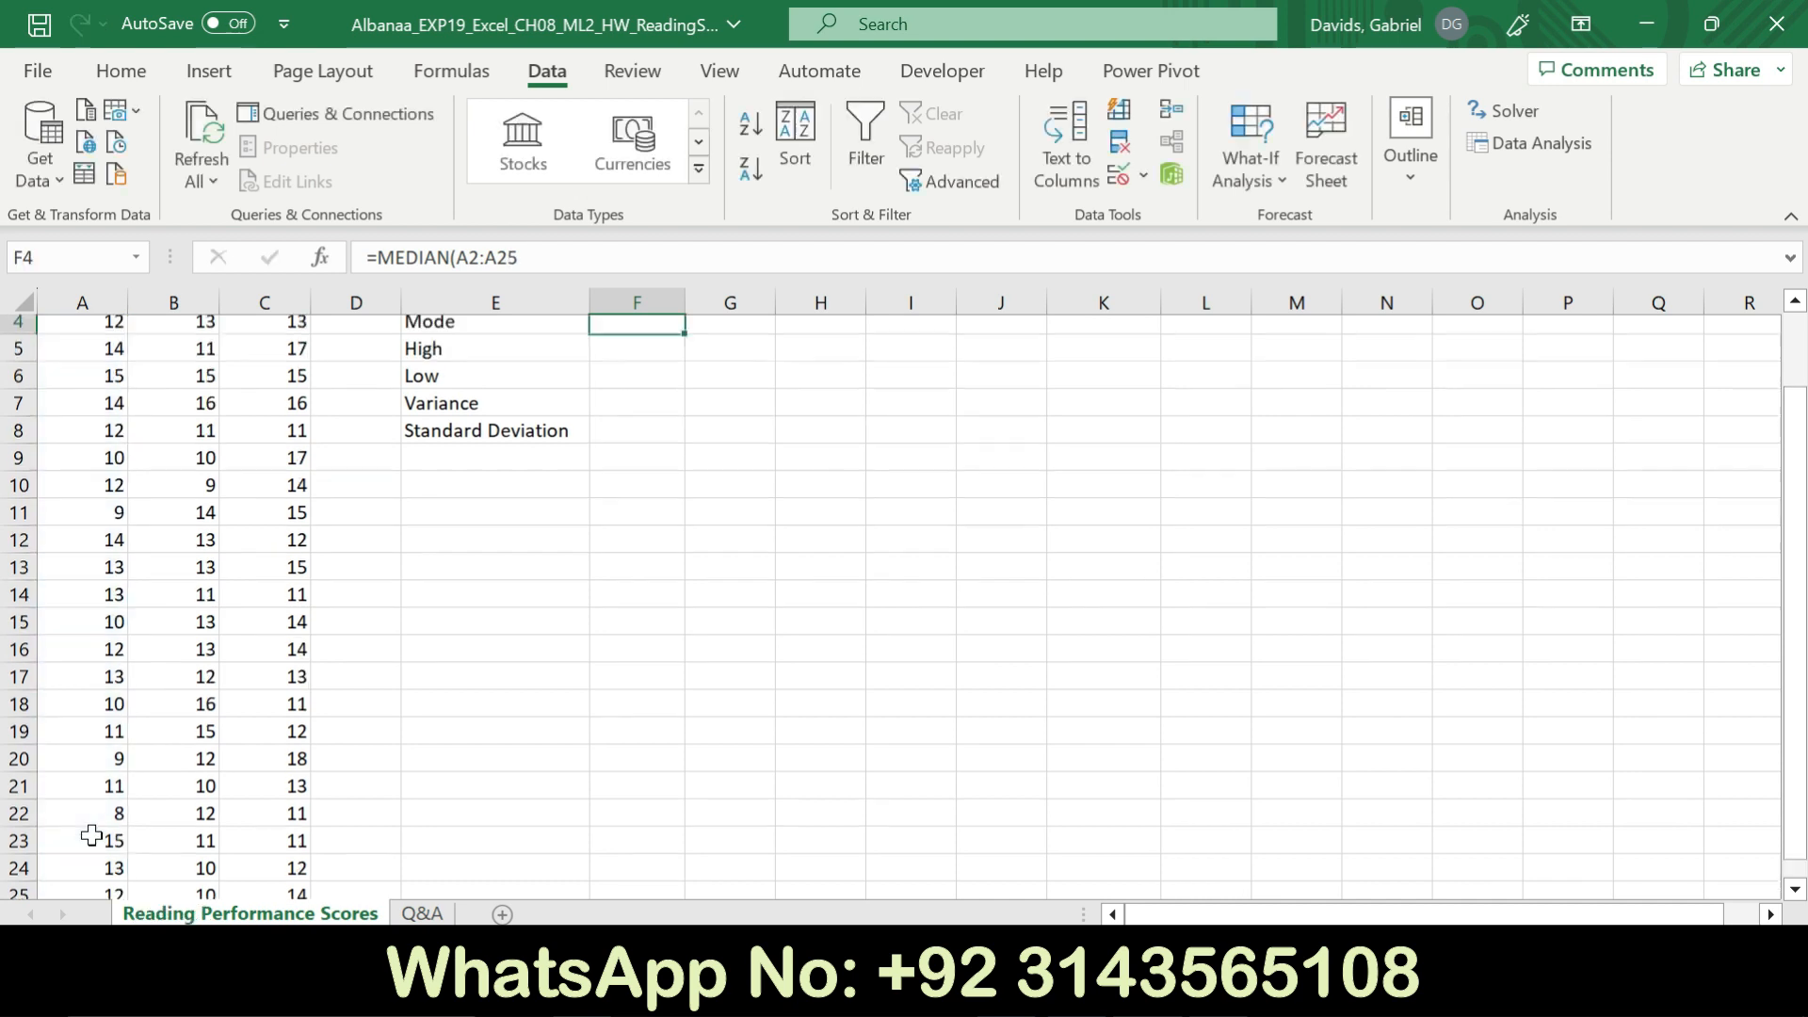
pyautogui.moveTo(1798, 656); pyautogui.dragTo(1799, 590)
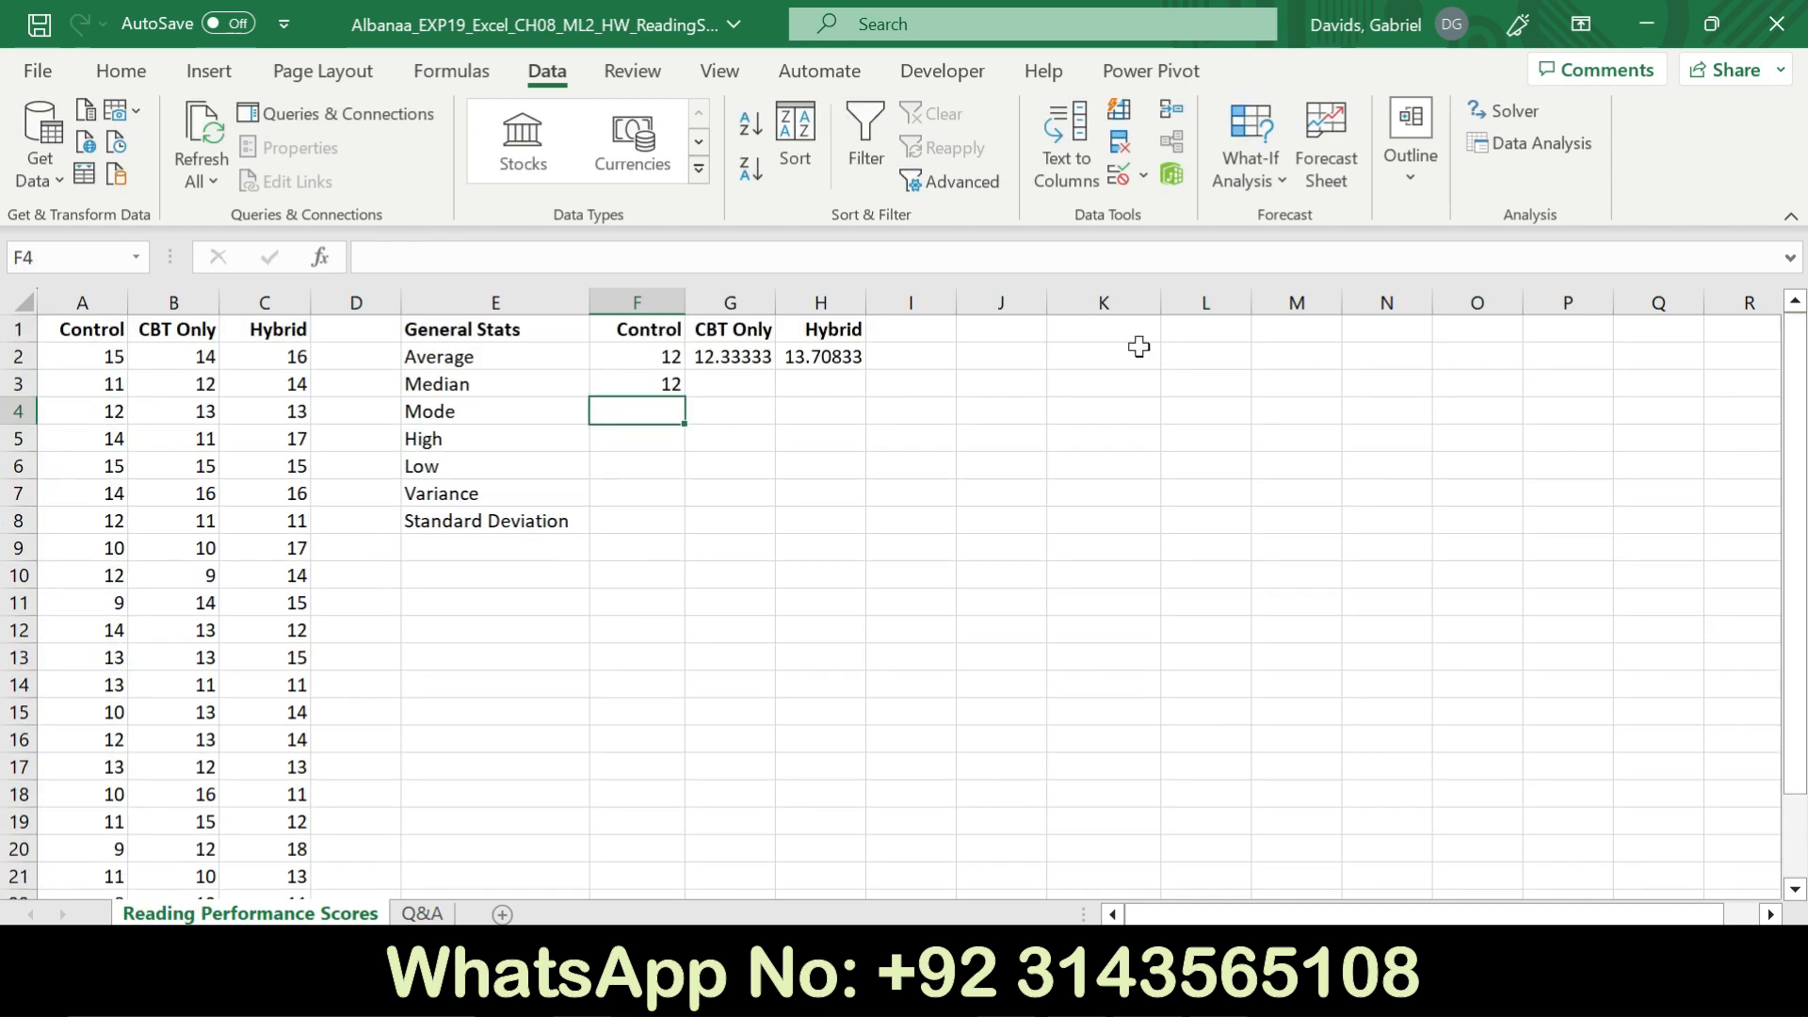
# Calculate the CBT Only group's median in G3 with MEDIAN over the scores in column B
pyautogui.click(751, 382)
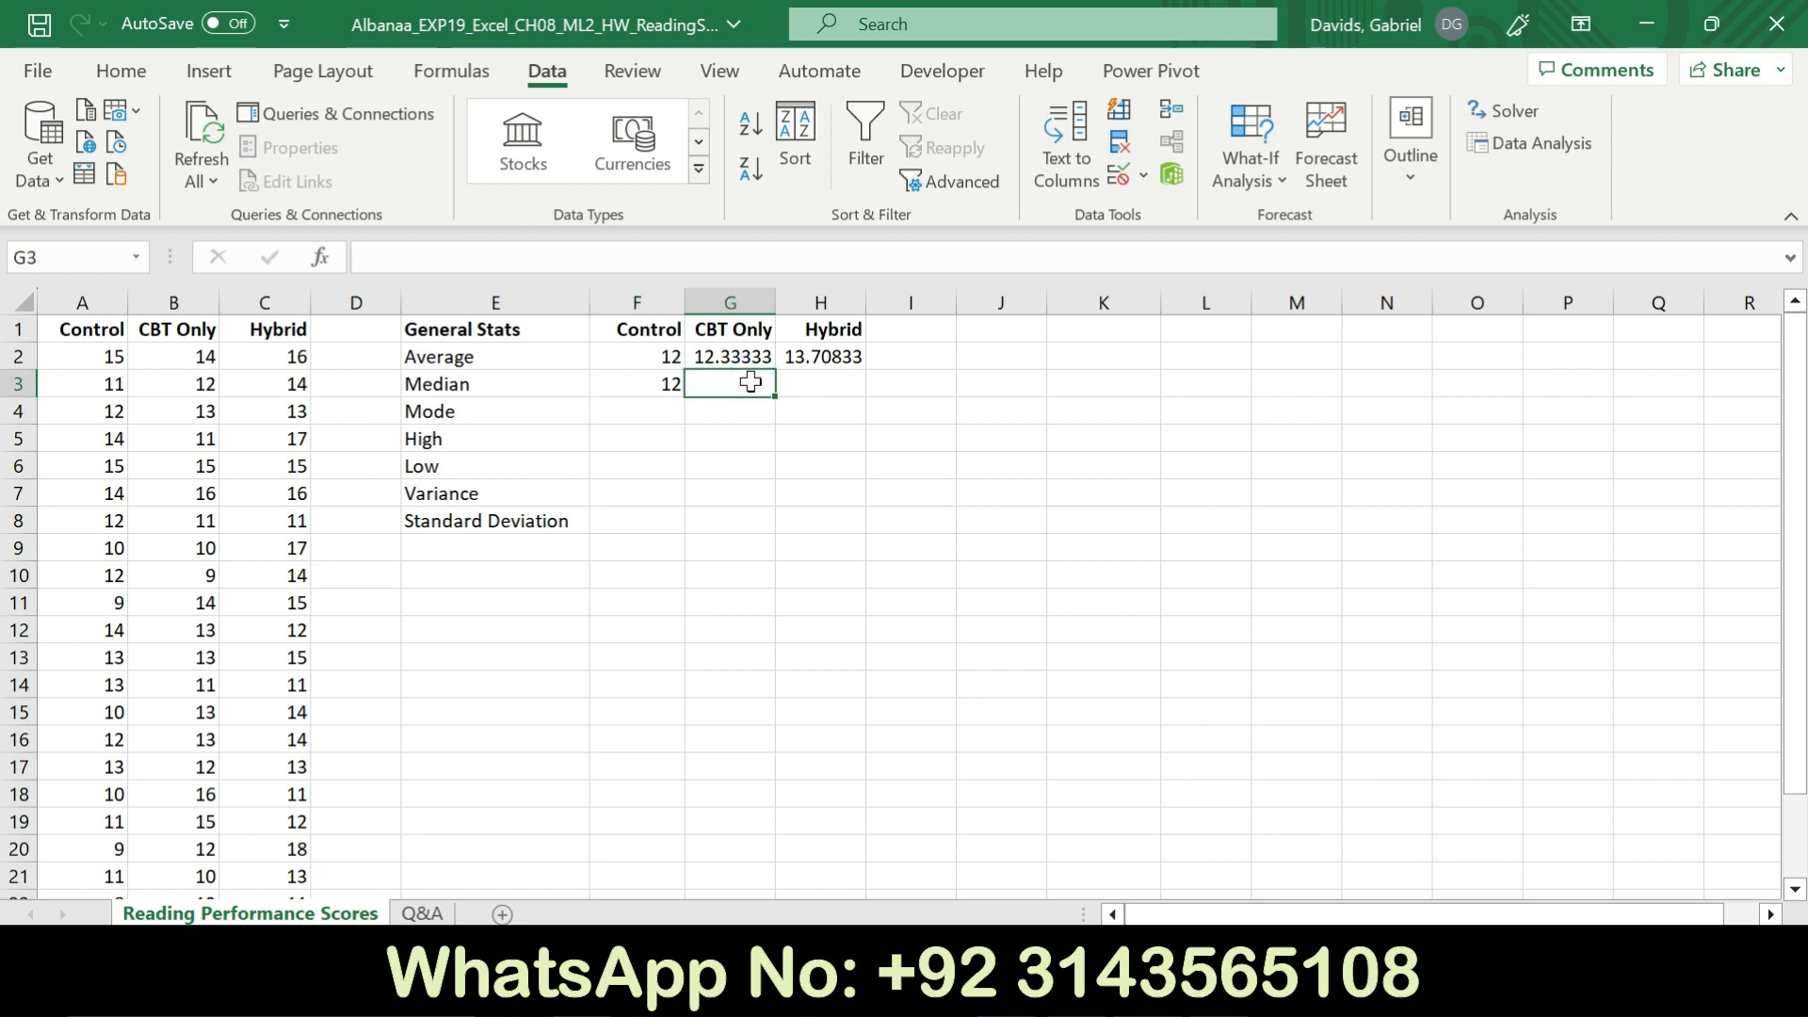
pyautogui.write('=')
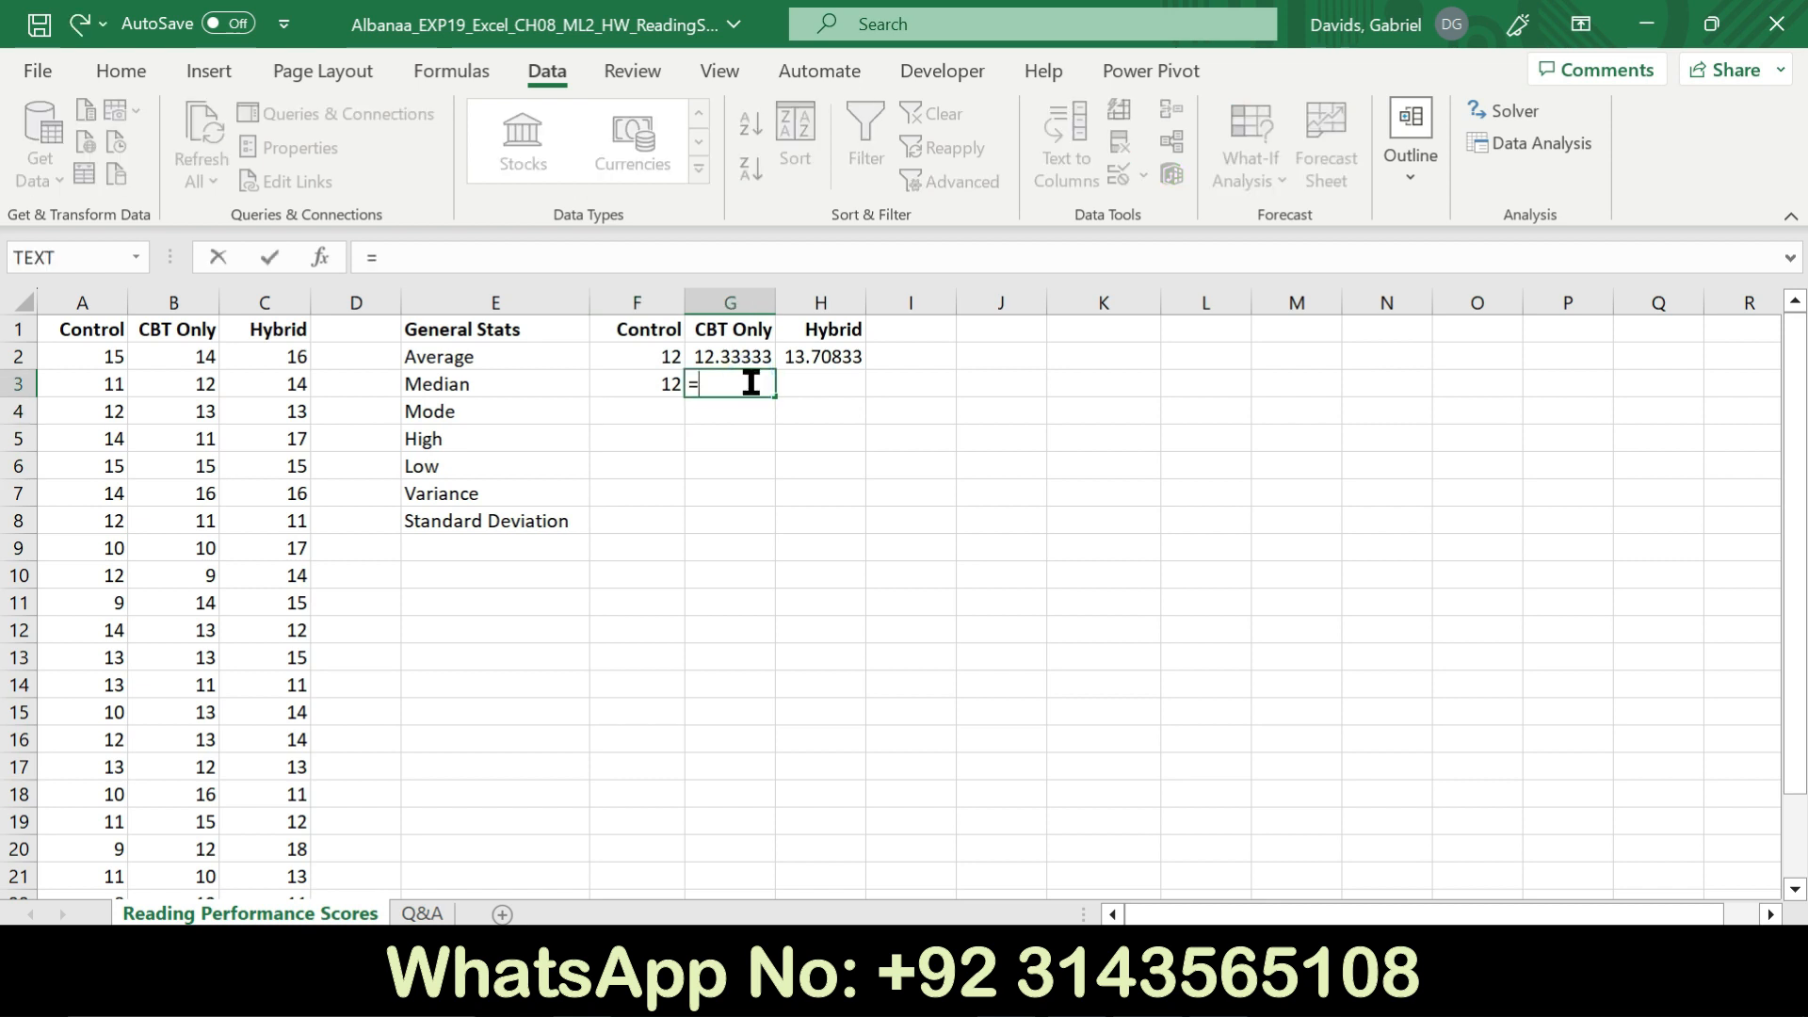
pyautogui.write('med')
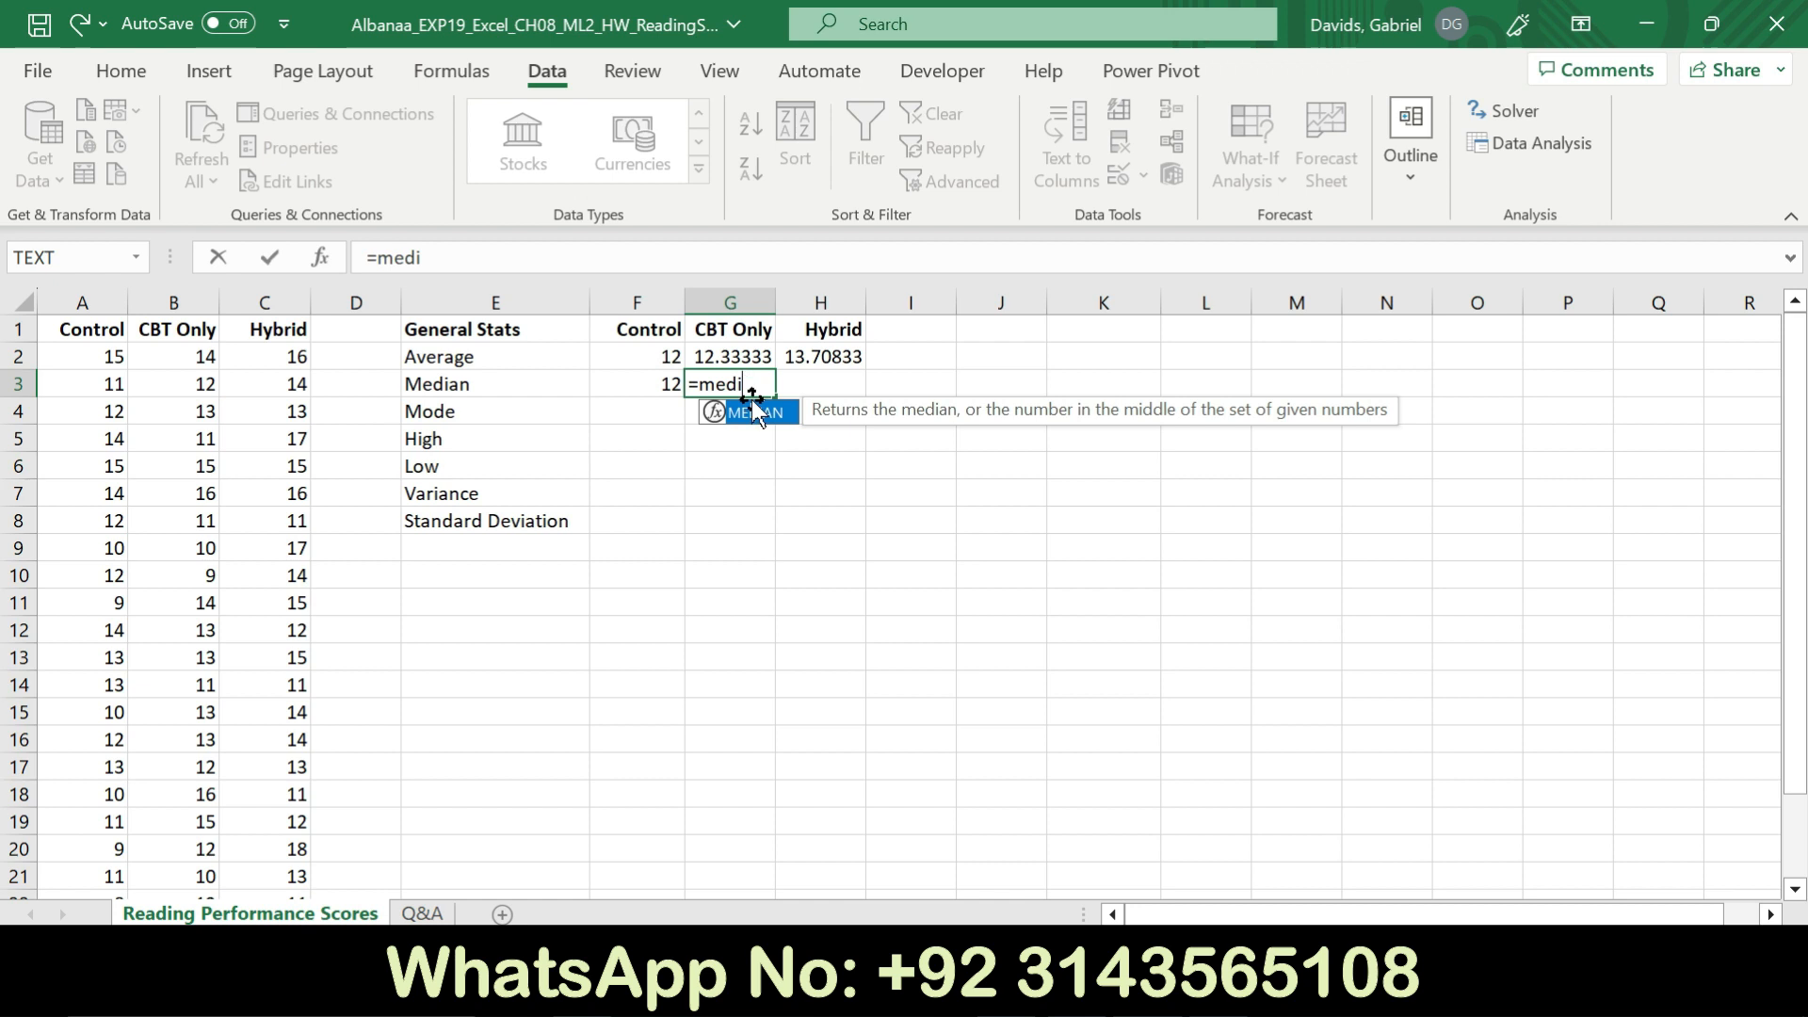
pyautogui.write('i')
pyautogui.doubleClick(758, 414)
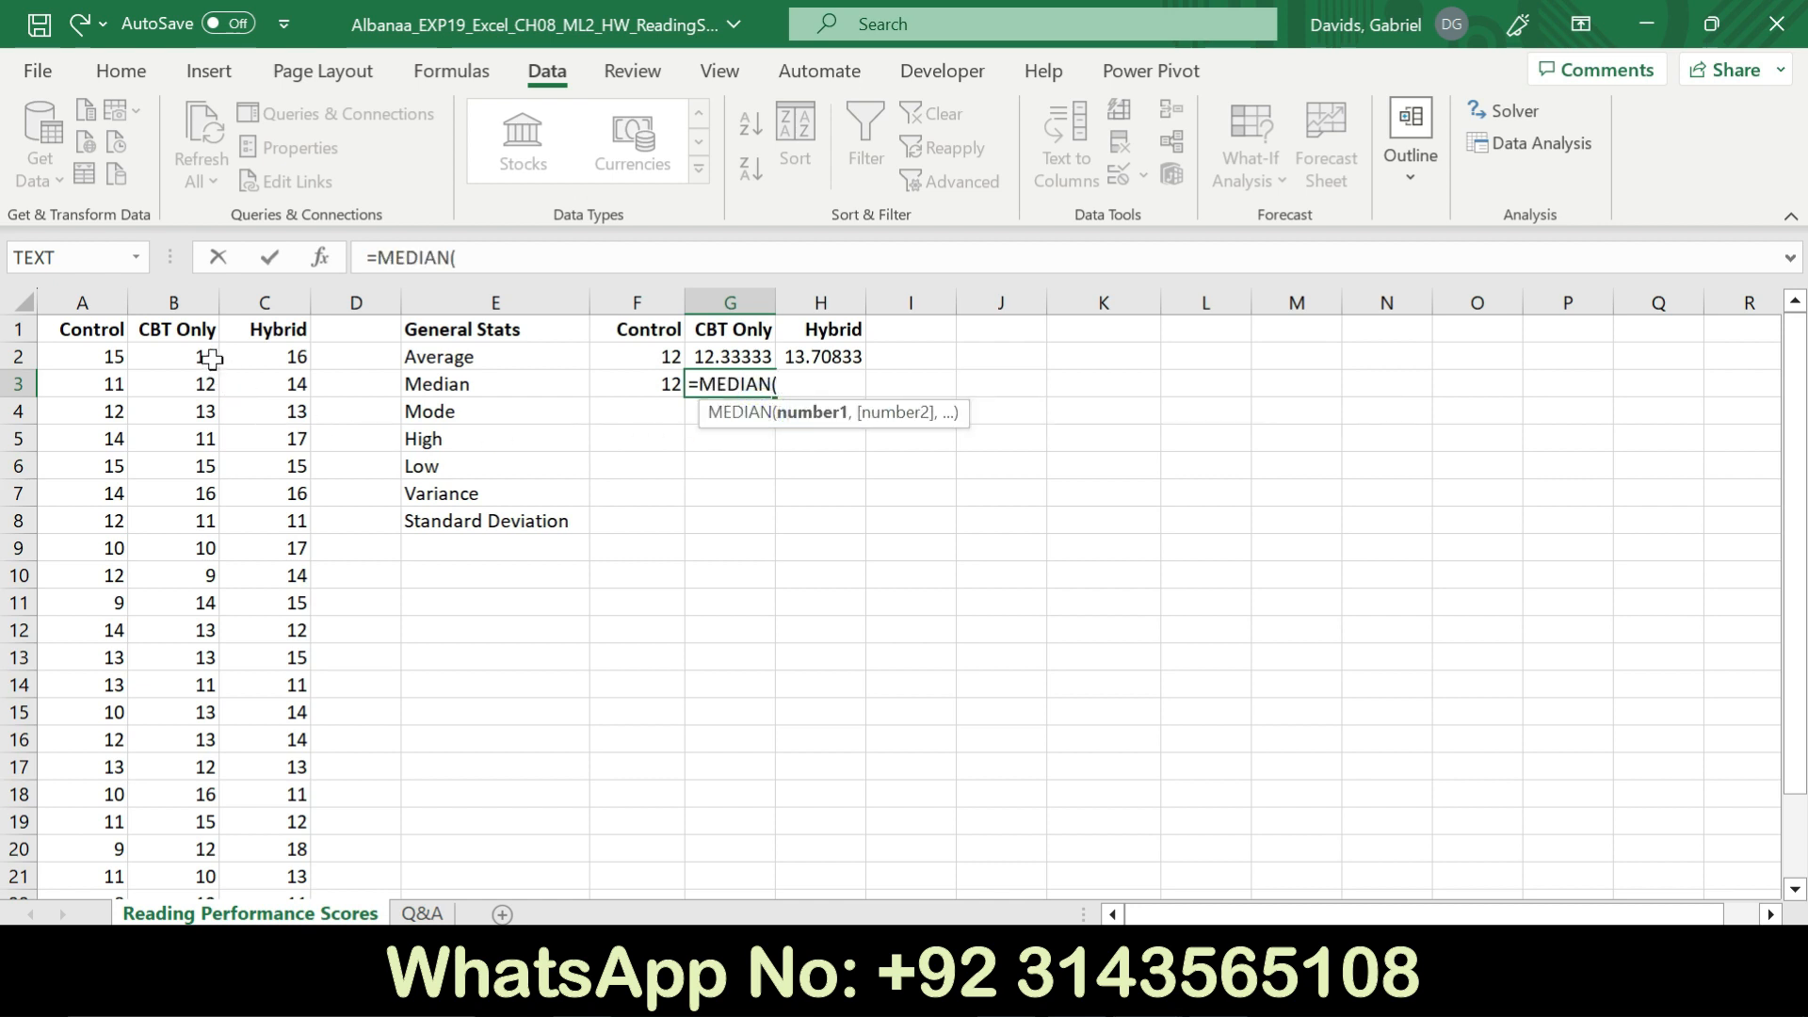
pyautogui.moveTo(208, 359); pyautogui.dragTo(183, 576)
pyautogui.moveTo(182, 724); pyautogui.dragTo(201, 852)
pyautogui.press('Return')
pyautogui.moveTo(1797, 704); pyautogui.dragTo(1797, 664)
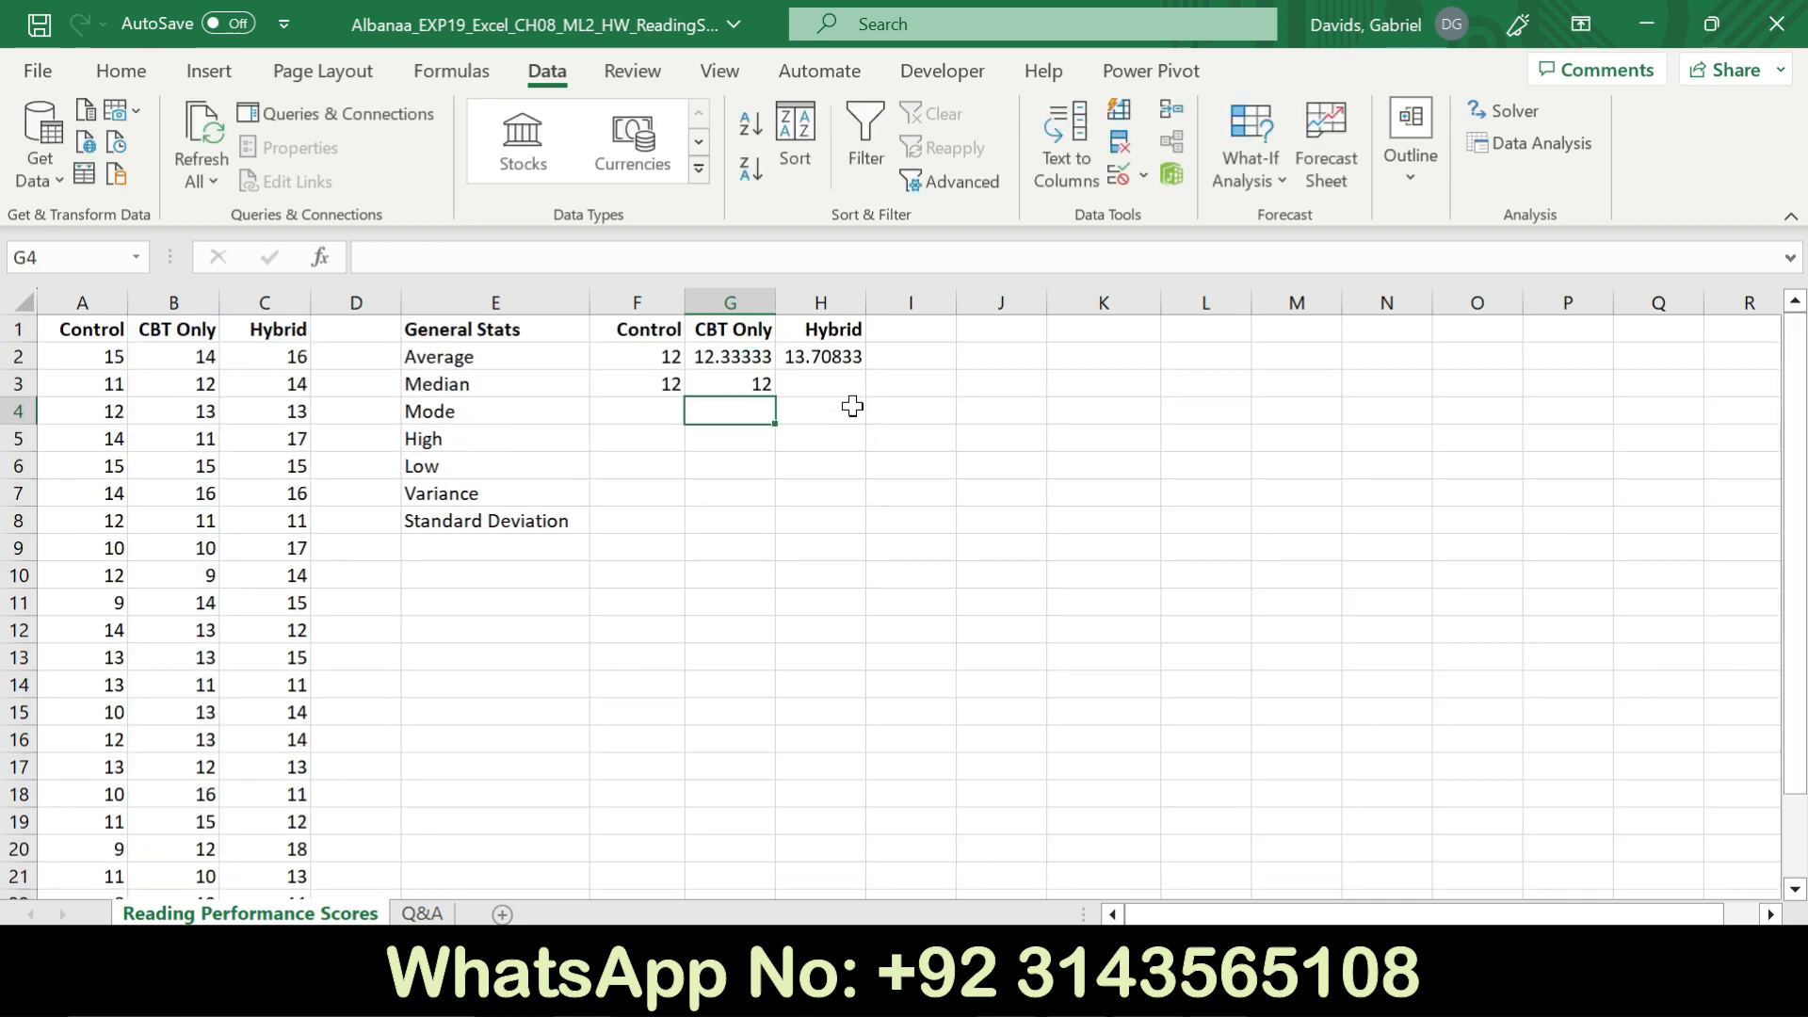
# Calculate the Hybrid group's median in H3 with MEDIAN over the scores in column C
pyautogui.click(851, 383)
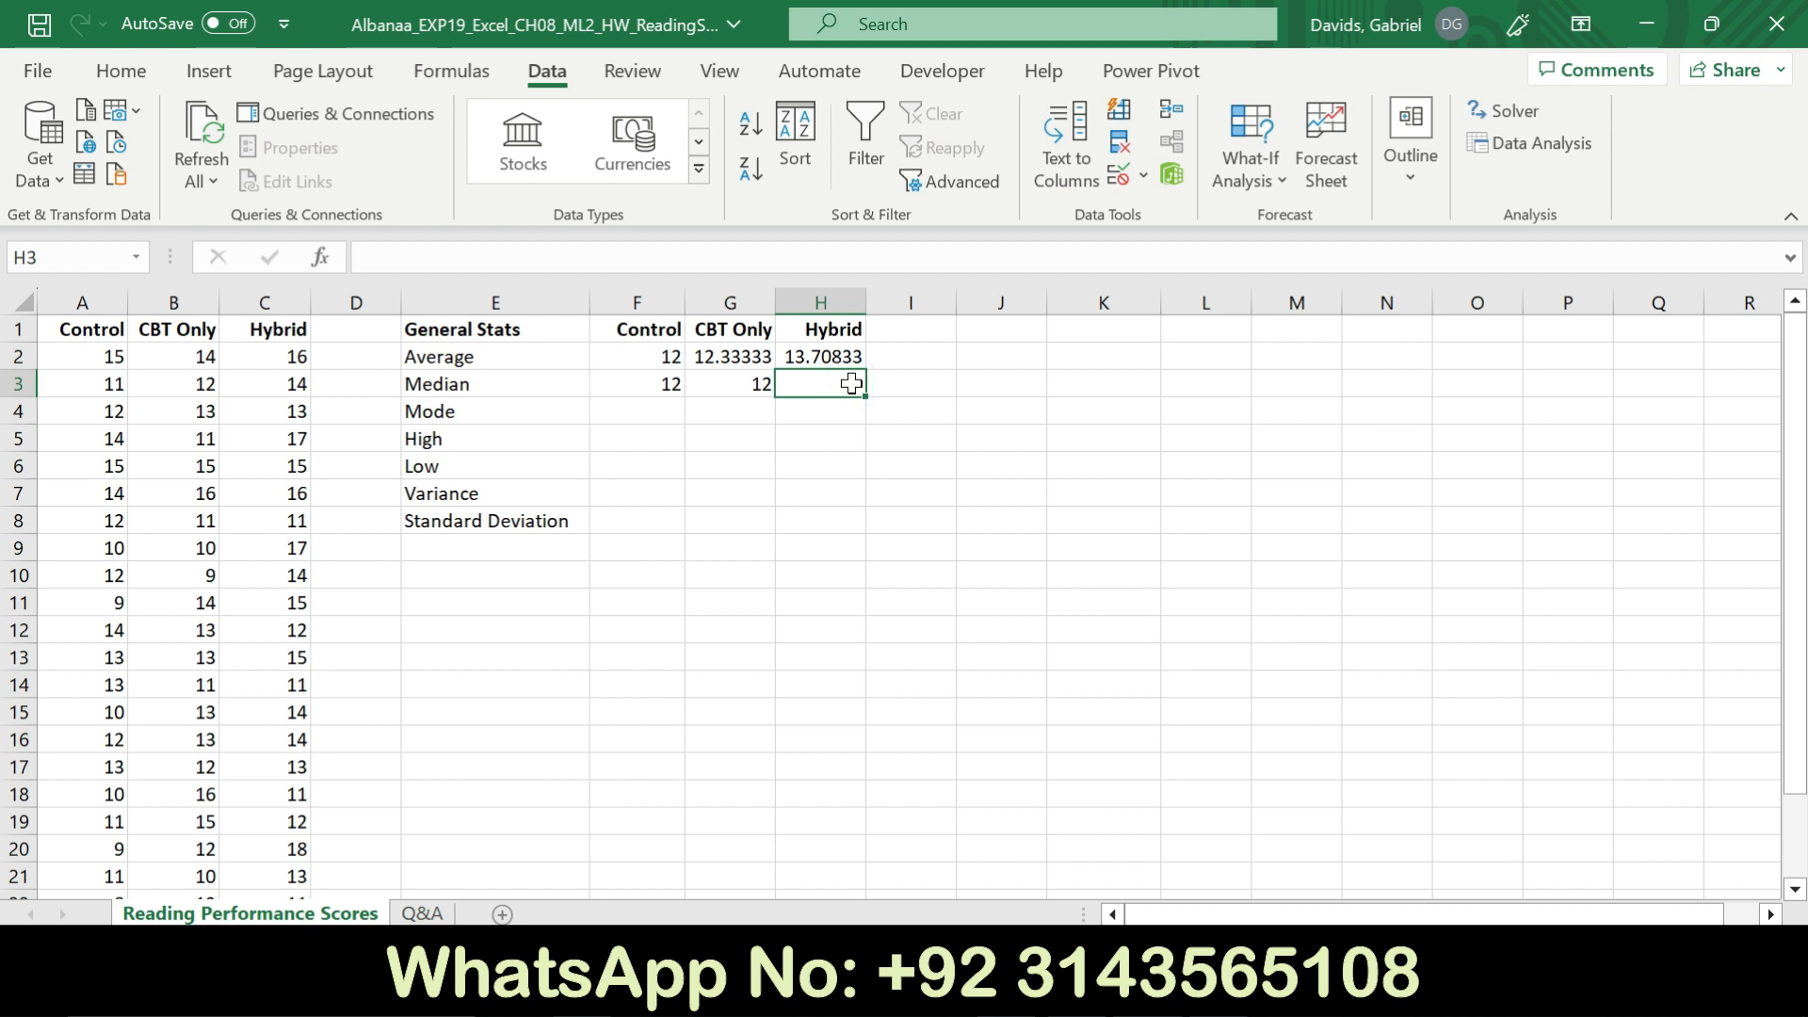
pyautogui.write('=medi')
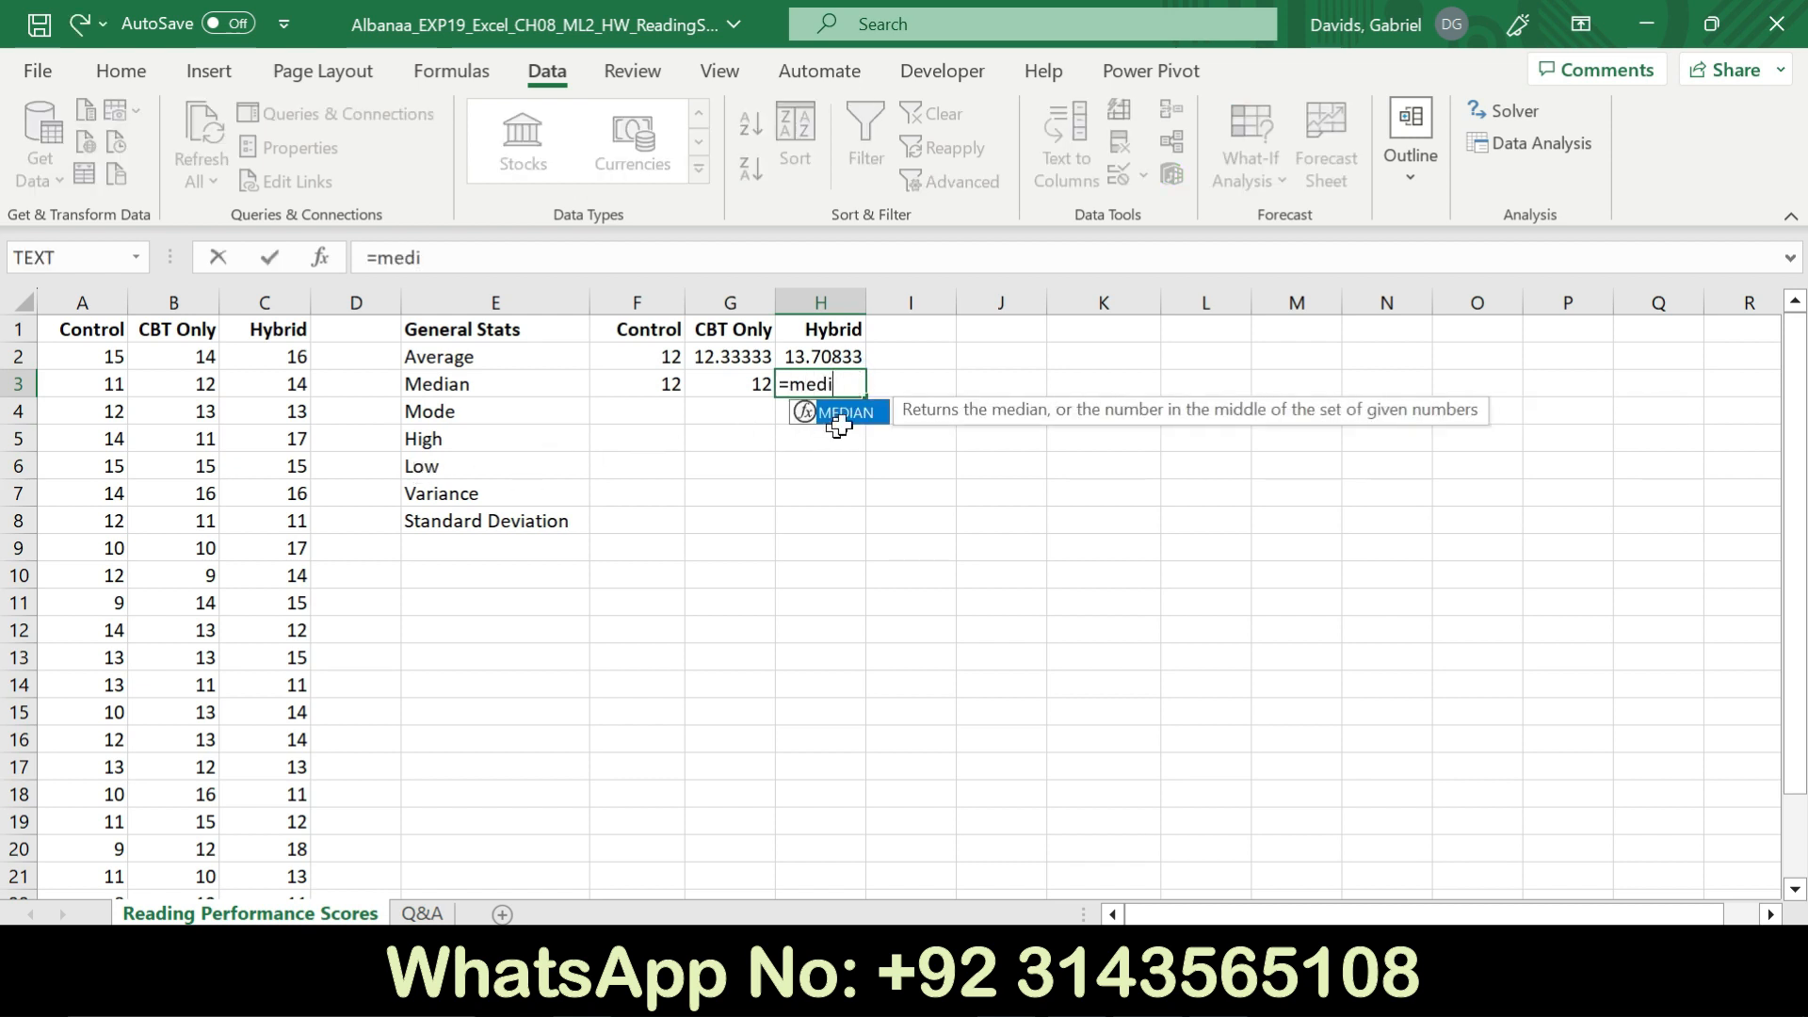
pyautogui.doubleClick(858, 429)
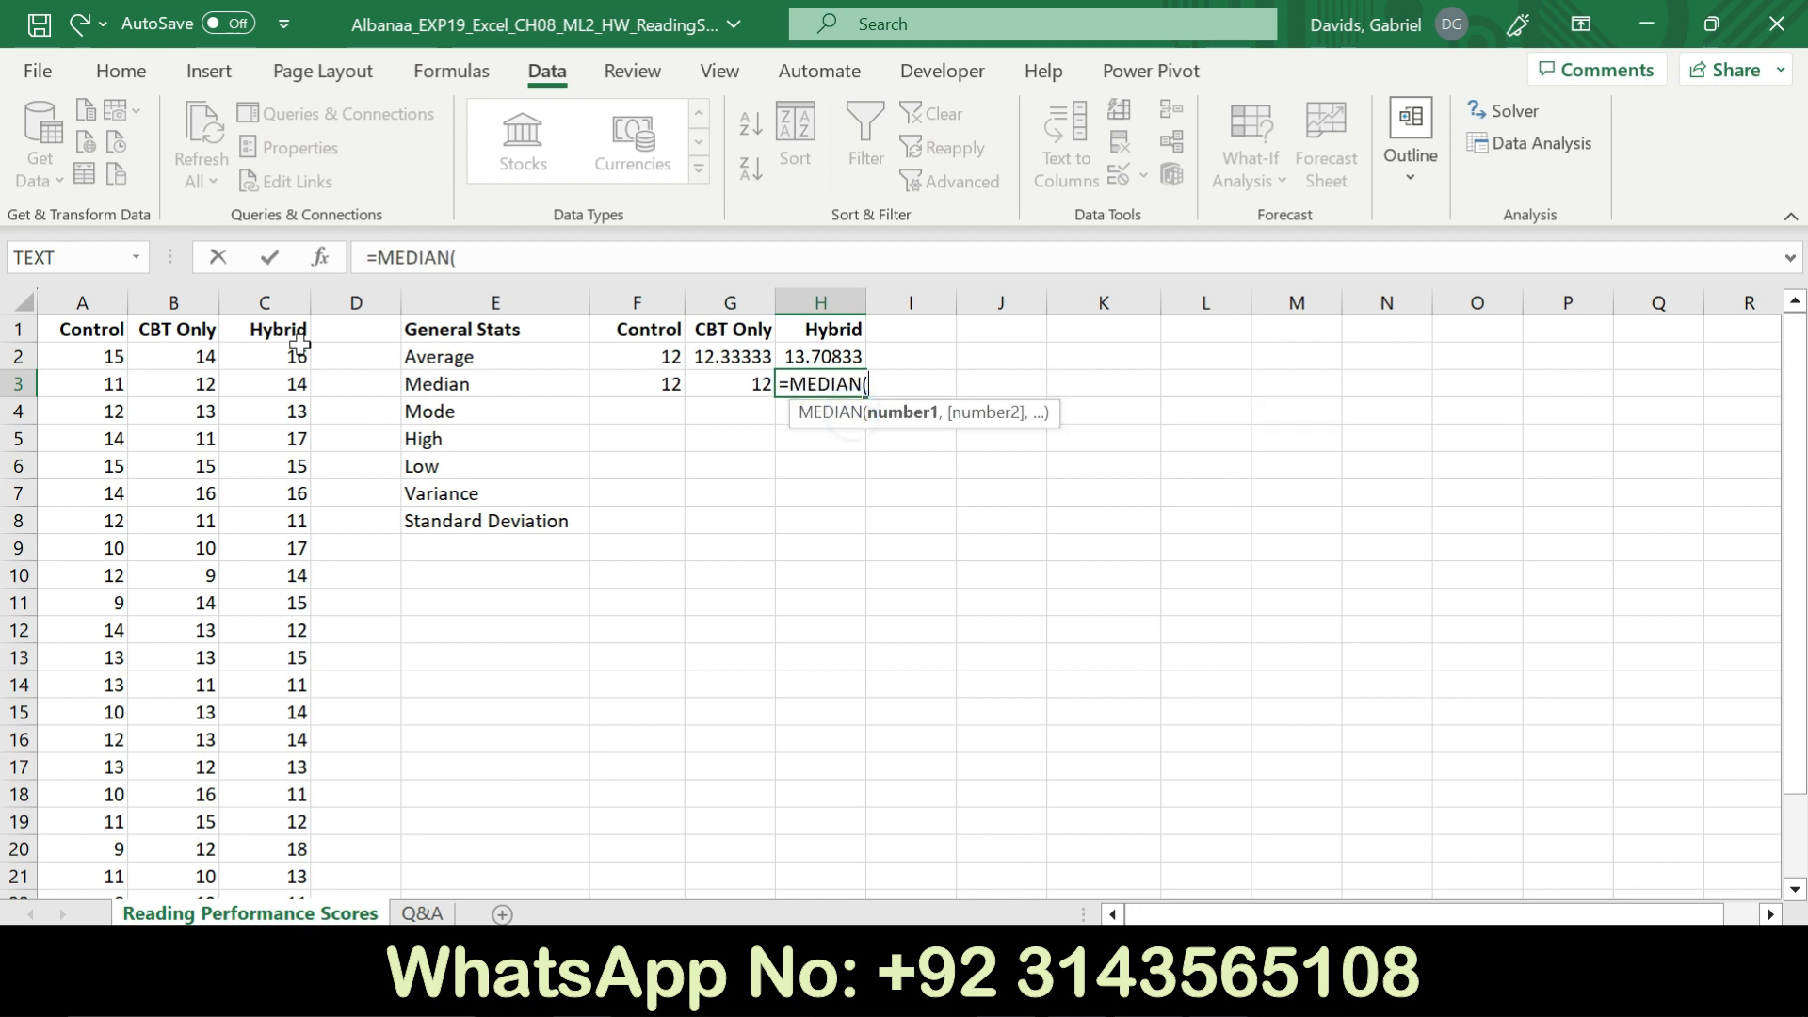
pyautogui.moveTo(294, 352); pyautogui.dragTo(291, 800)
pyautogui.press('Return')
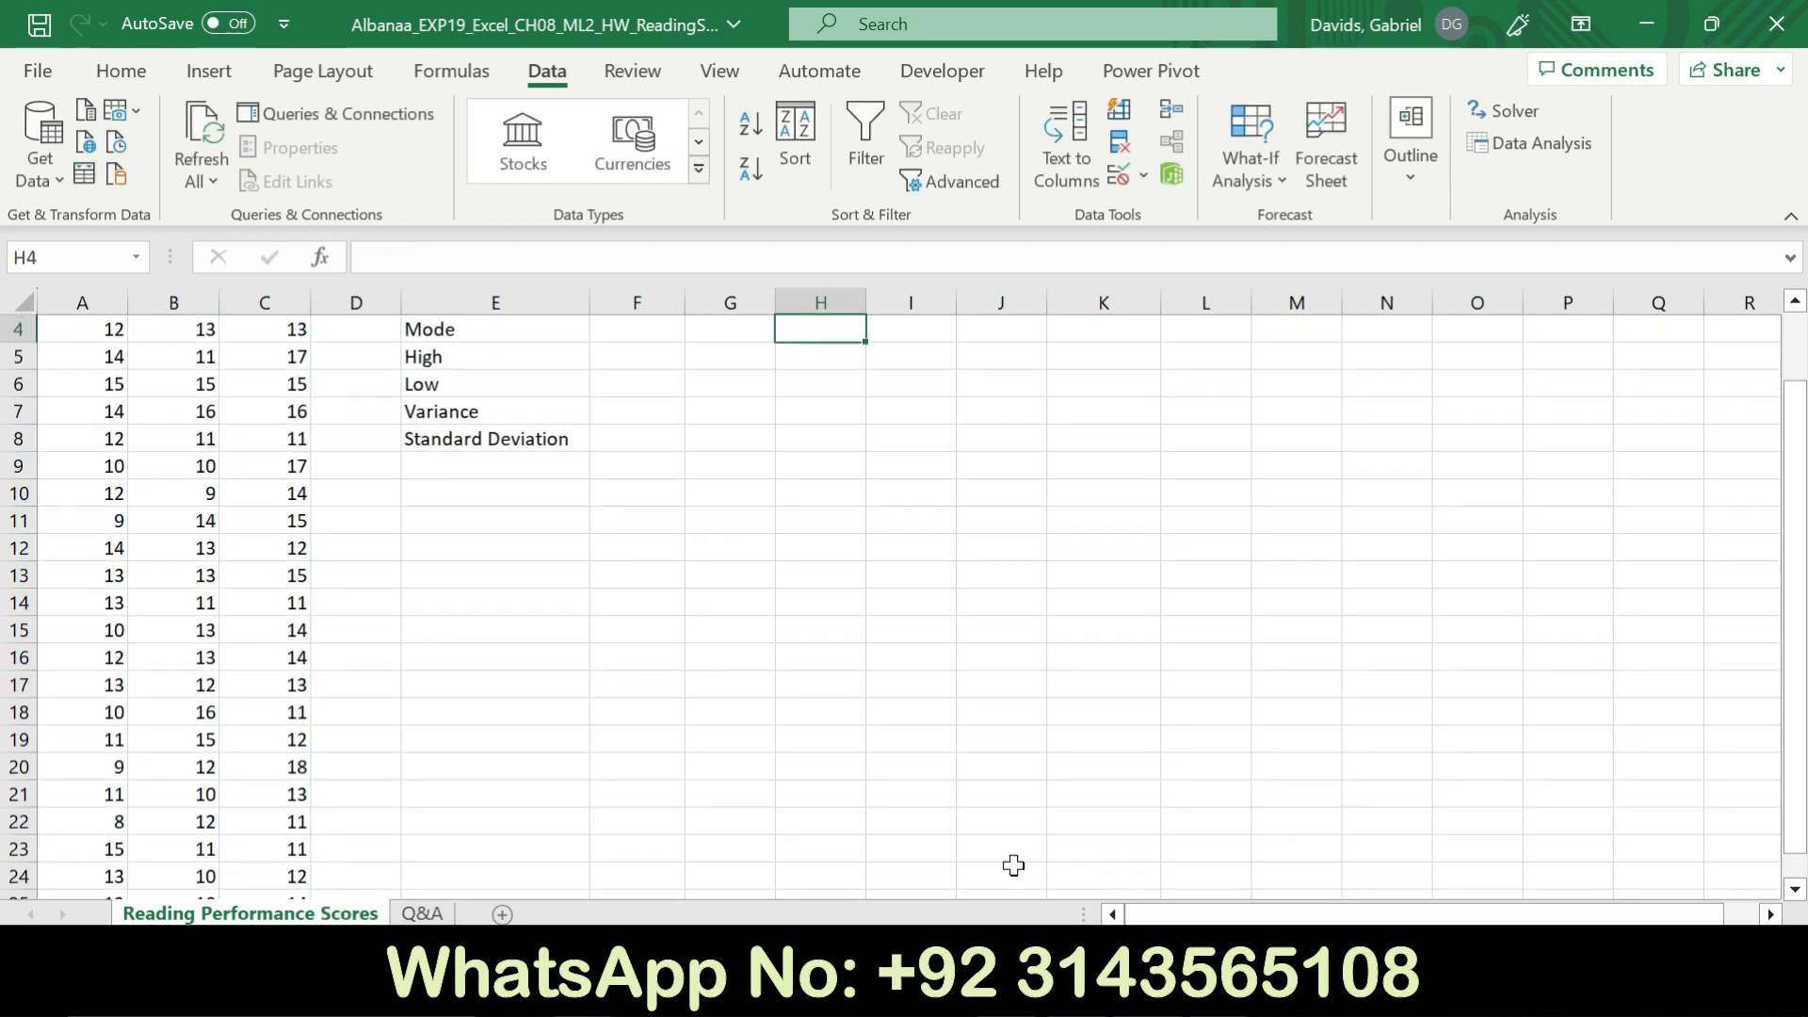
pyautogui.moveTo(1795, 583); pyautogui.dragTo(1795, 528)
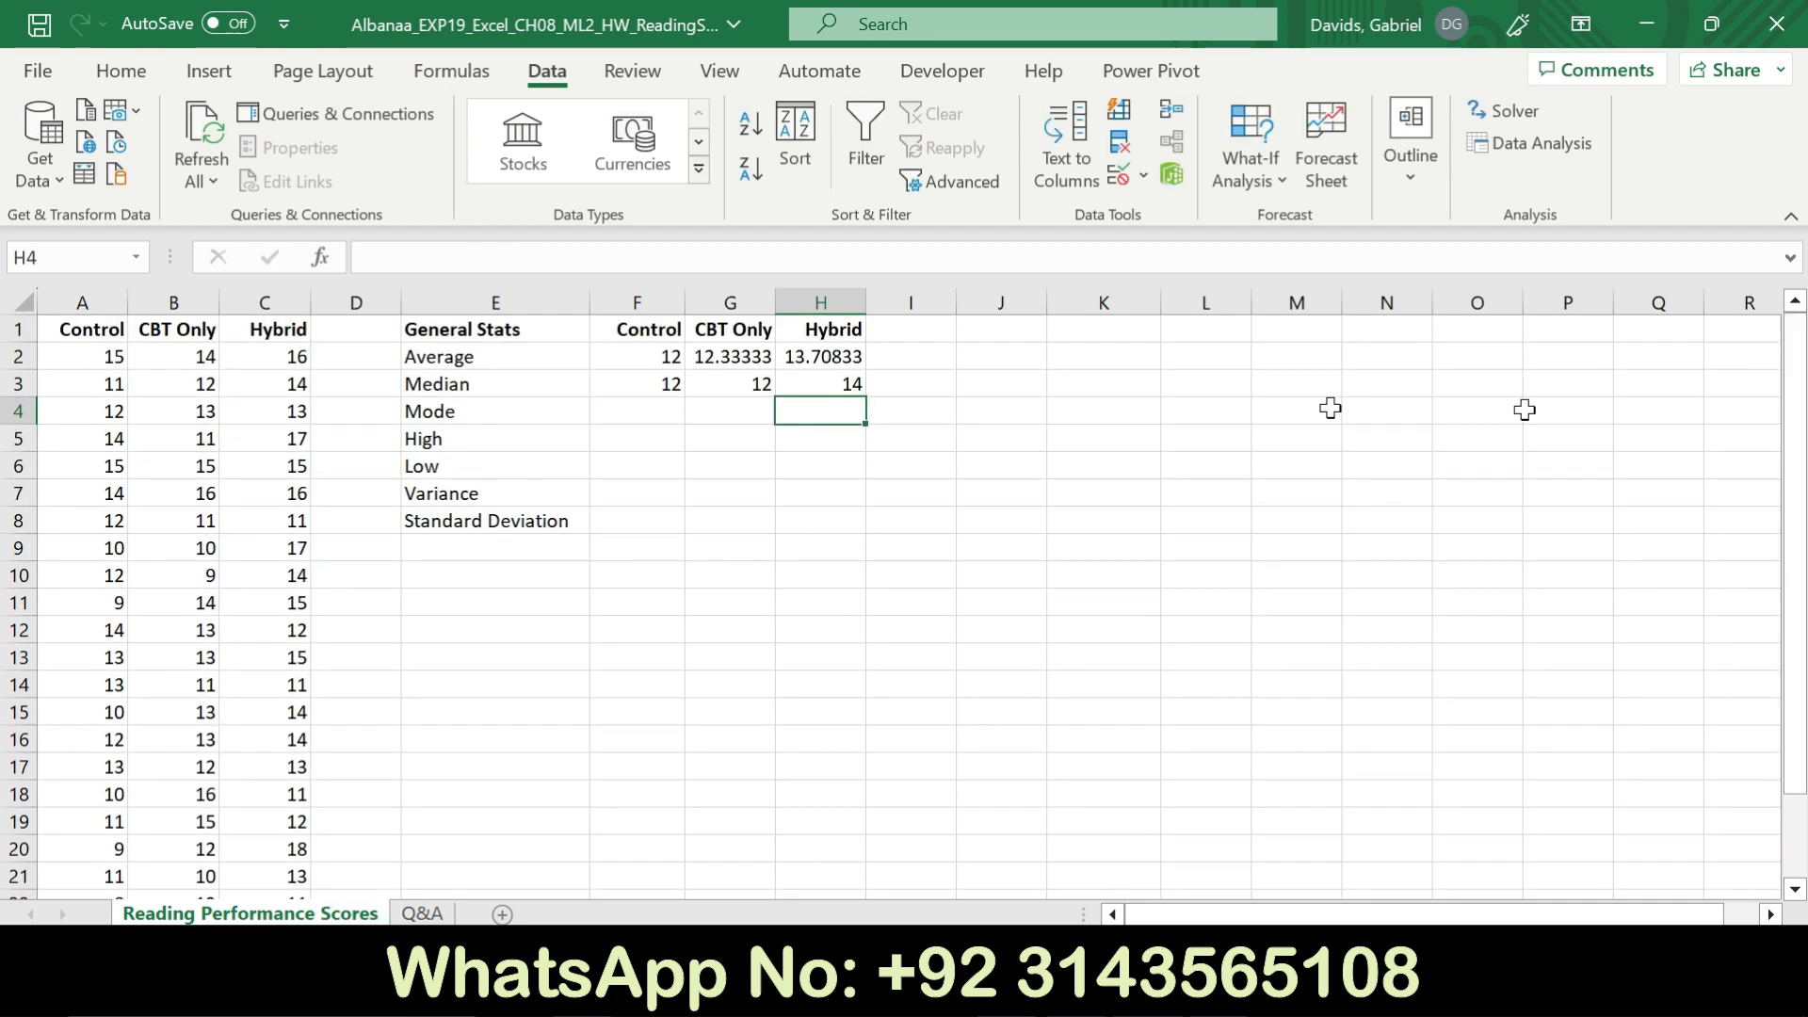
# Select F4, switch to the Word instructions, and move the yellow highlight from the step 3 text to the step 4 text
pyautogui.click(650, 410)
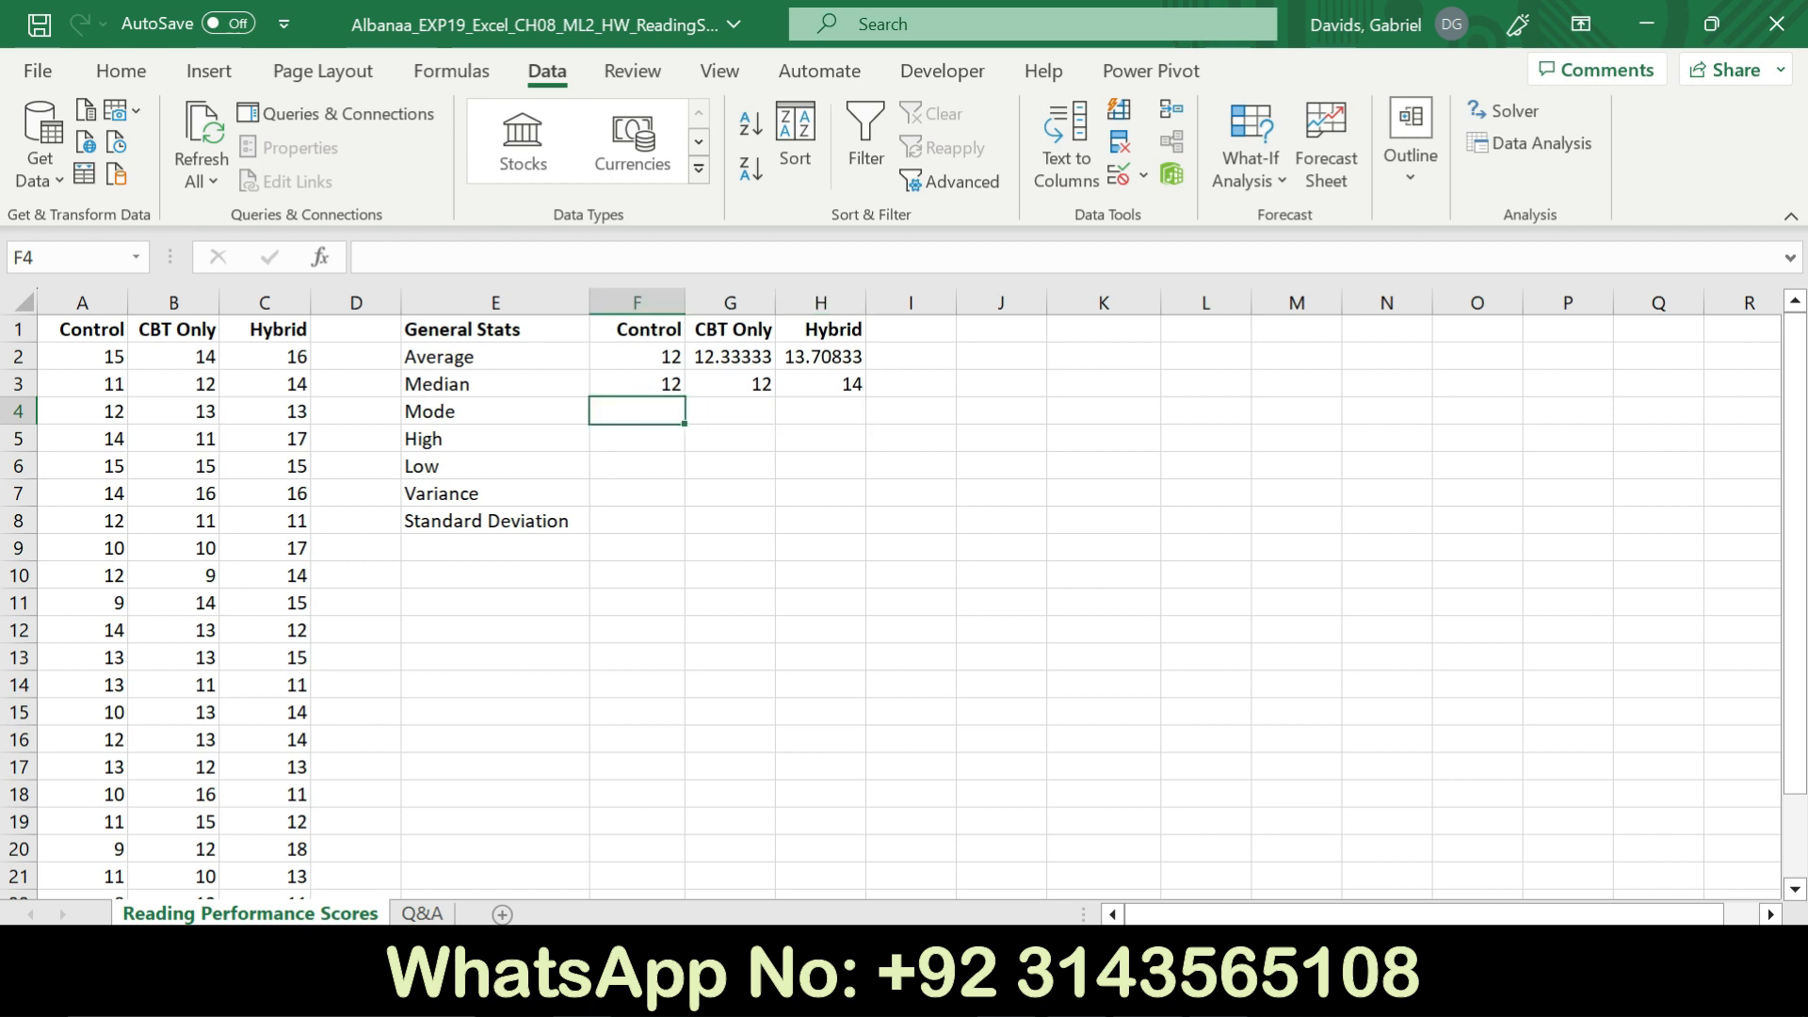
pyautogui.hotkey('alt', 'Tab')
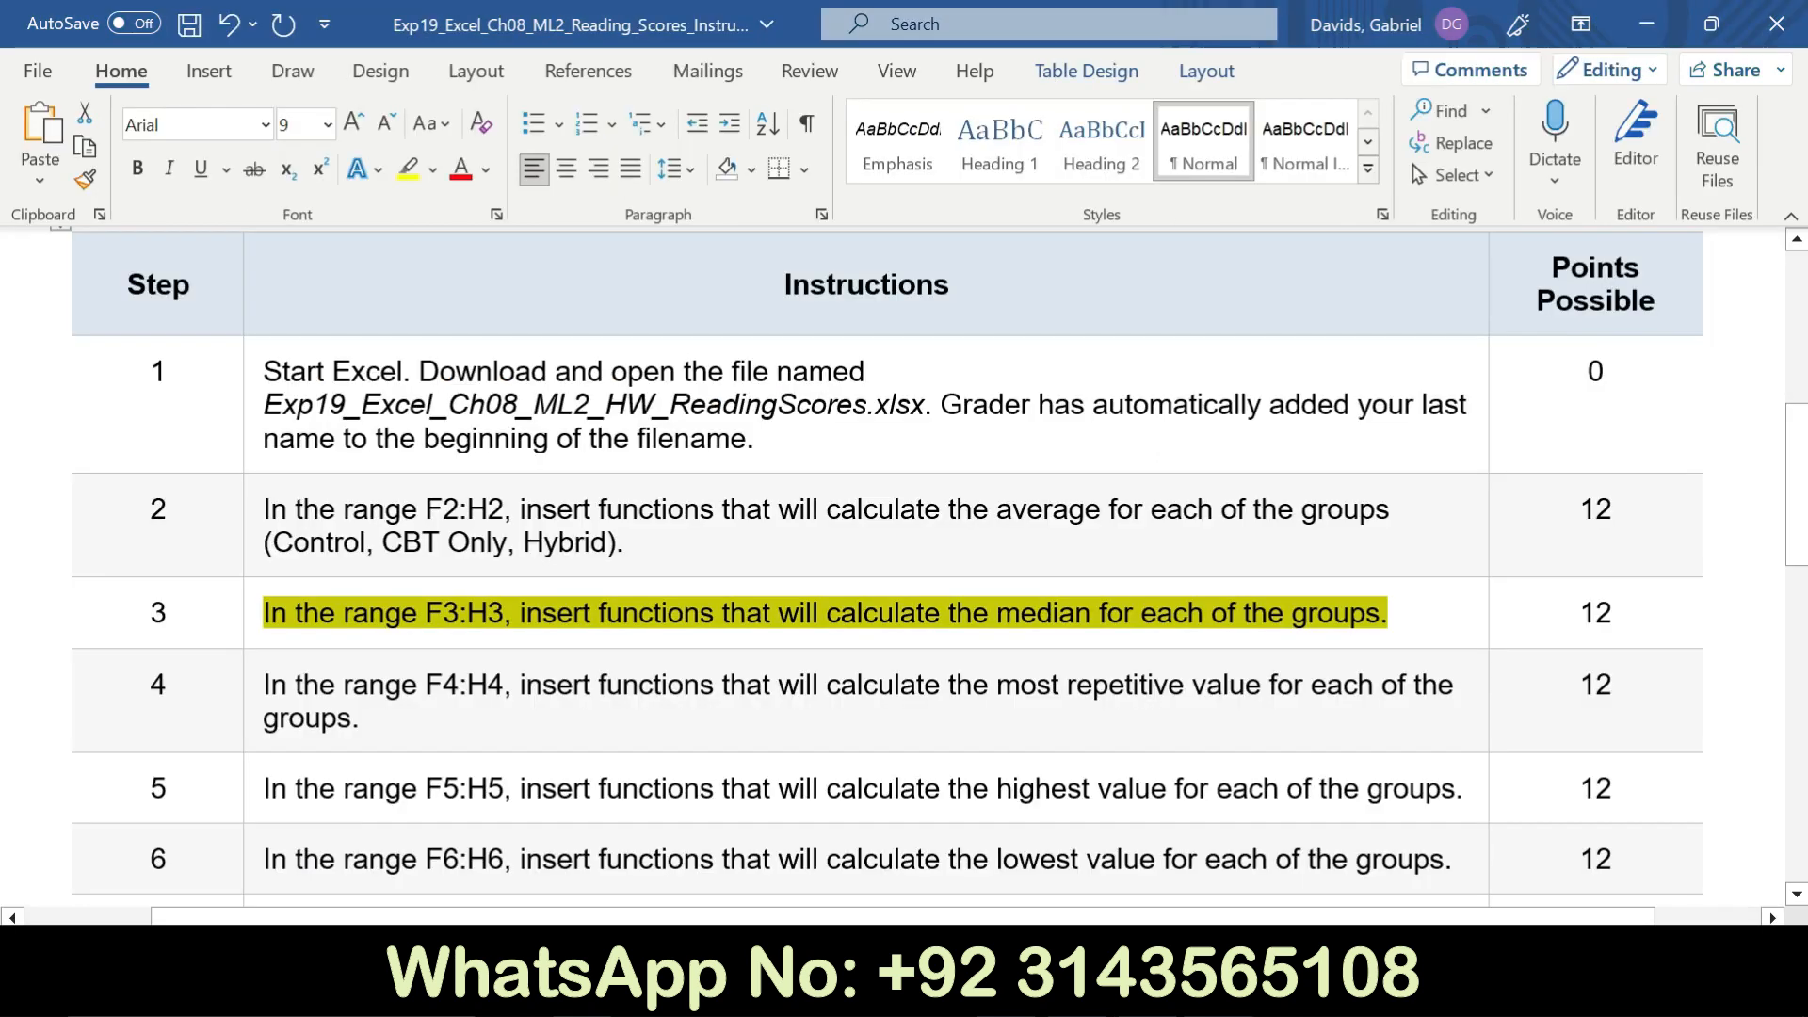
pyautogui.click(246, 629)
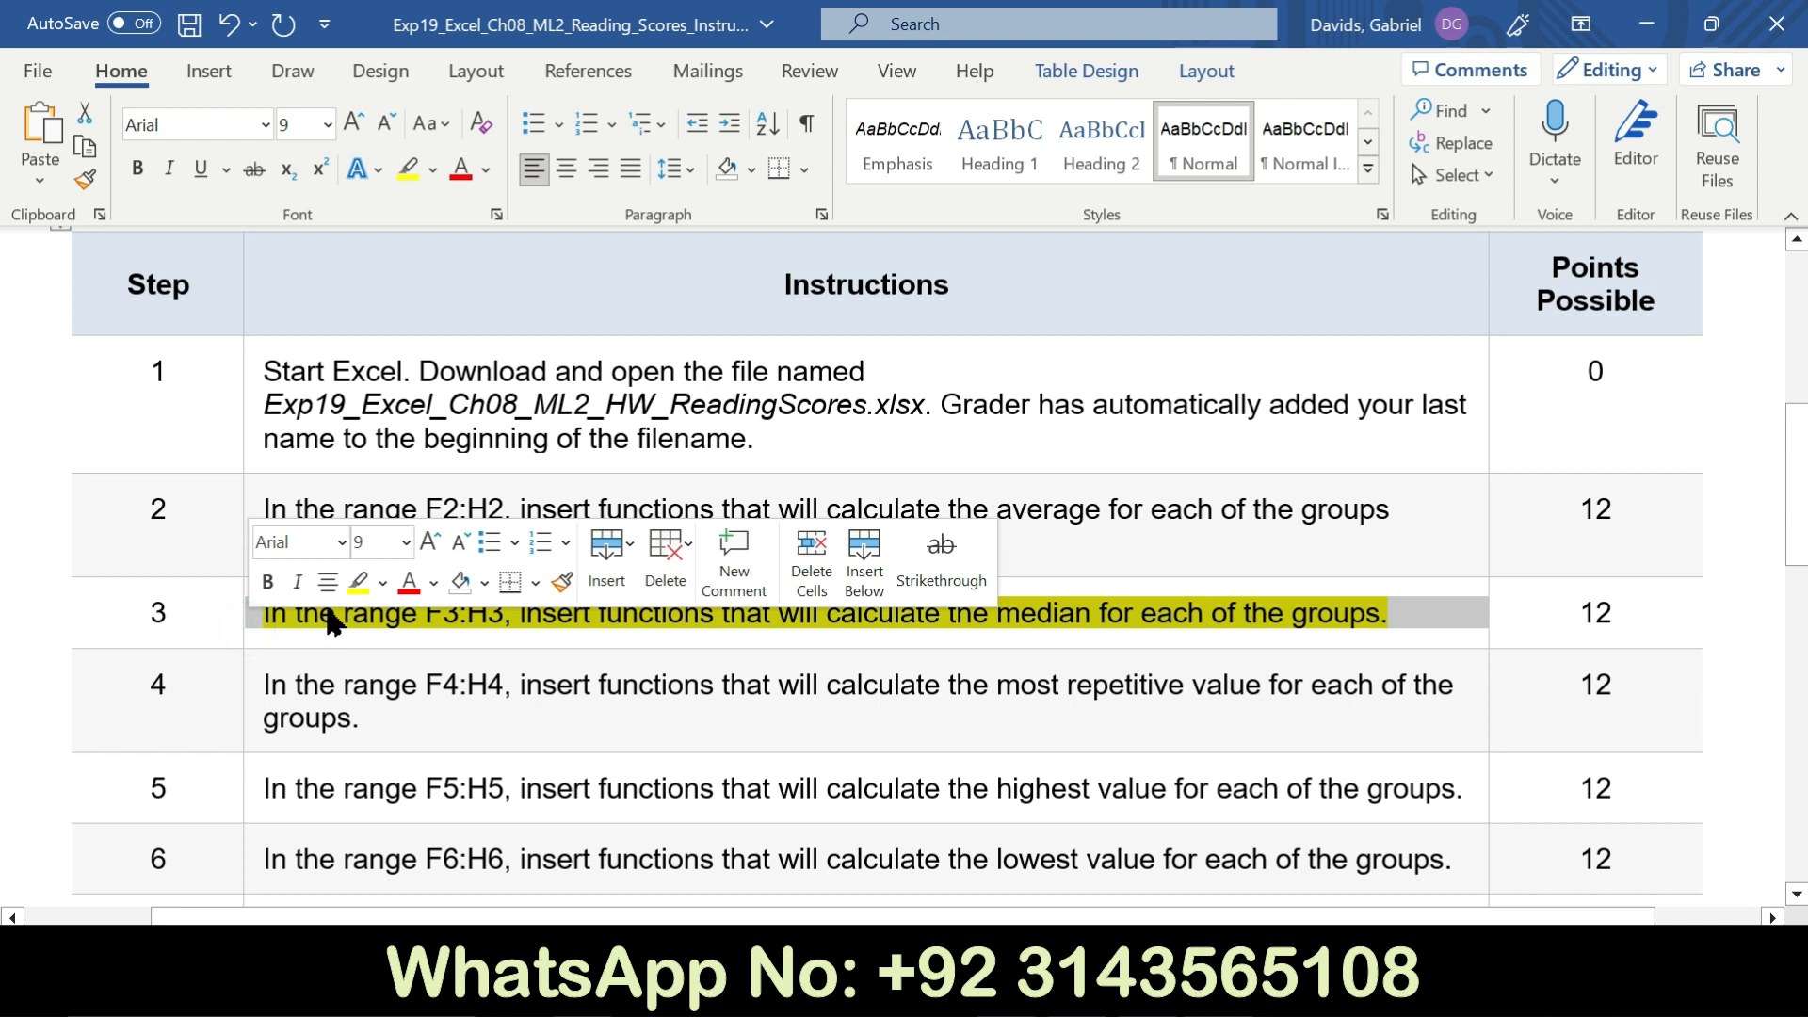
pyautogui.click(252, 695)
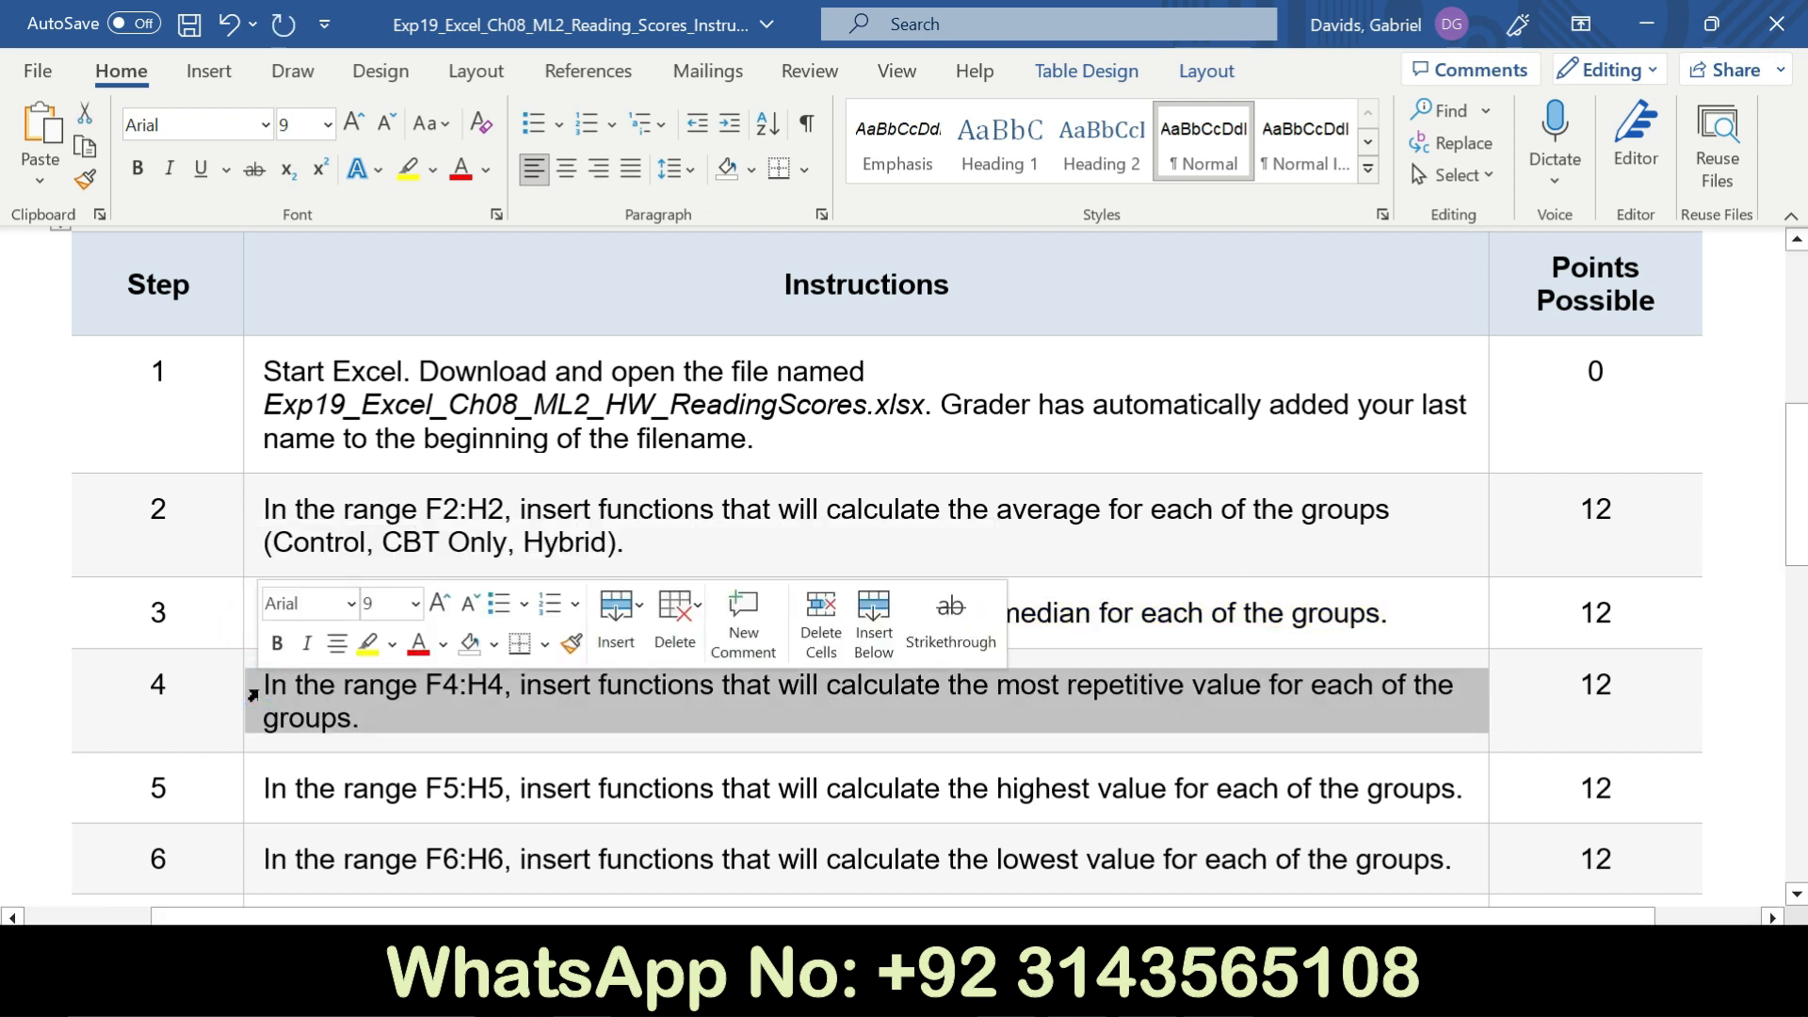
pyautogui.click(367, 643)
pyautogui.moveTo(273, 692); pyautogui.dragTo(1446, 713)
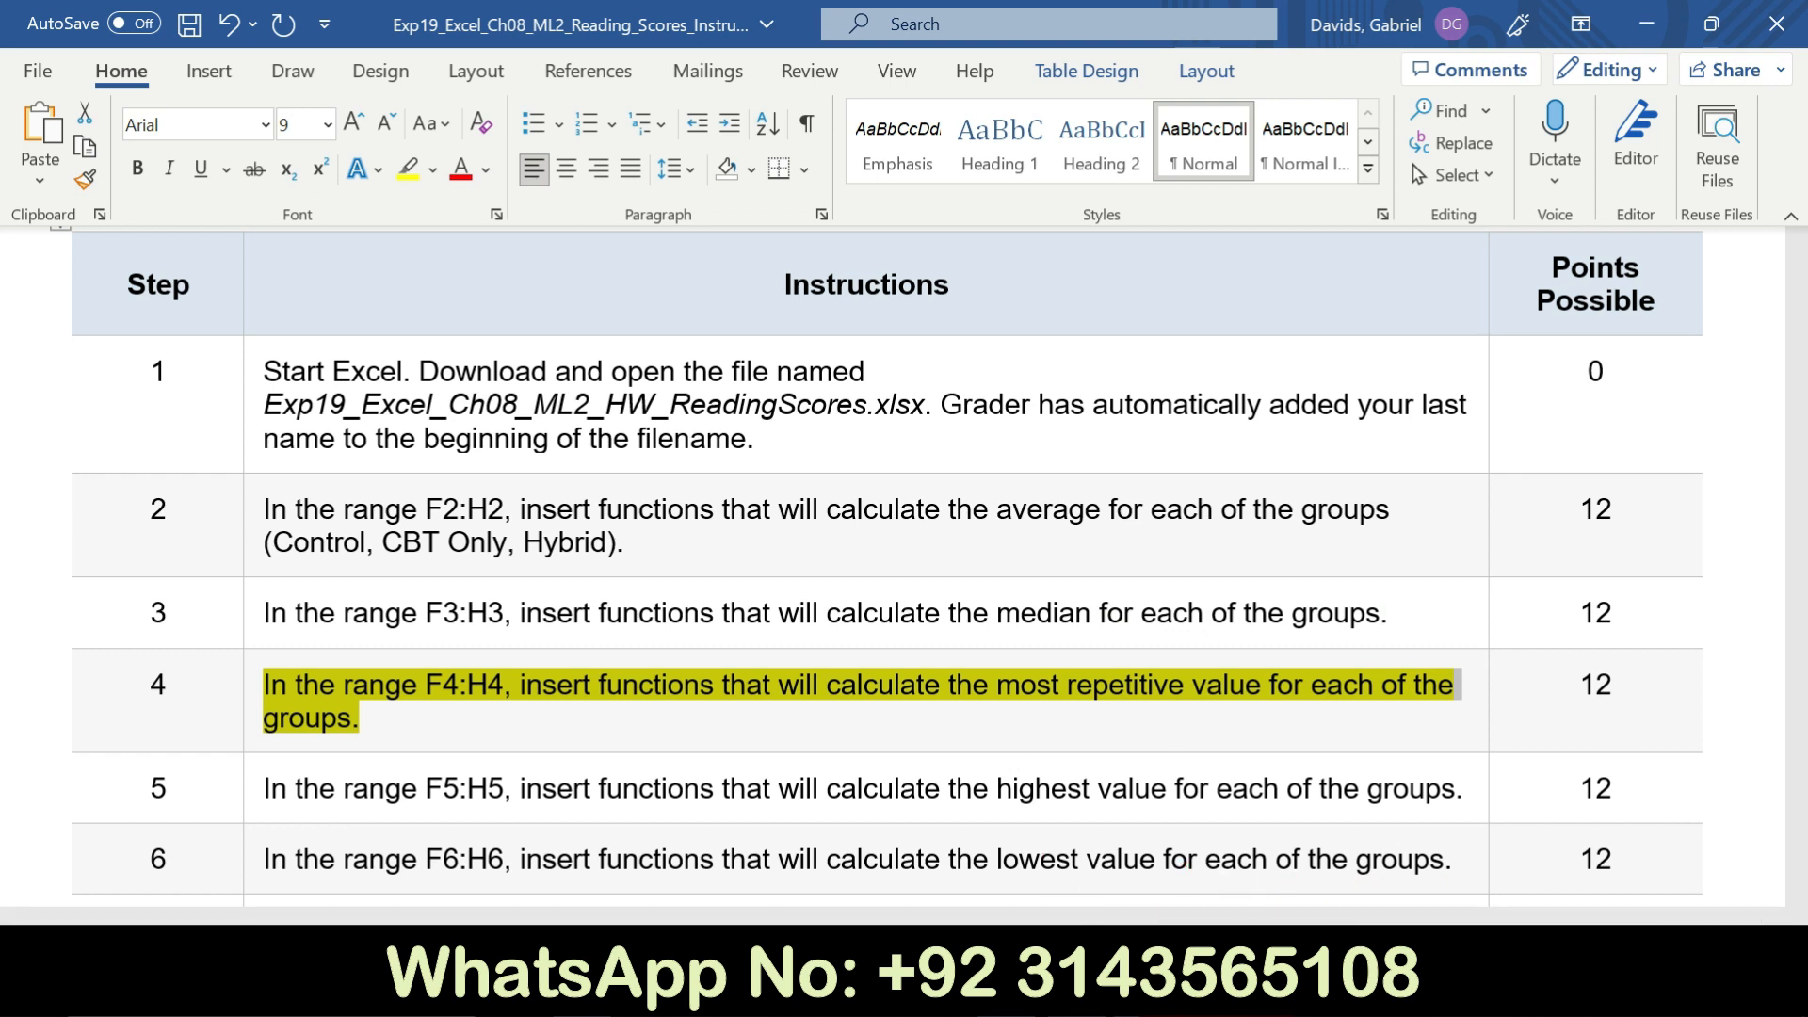
# Switch to the Excel workbook and calculate the Control group's mode in F4 with MODE over A2:A25
pyautogui.click(738, 994)
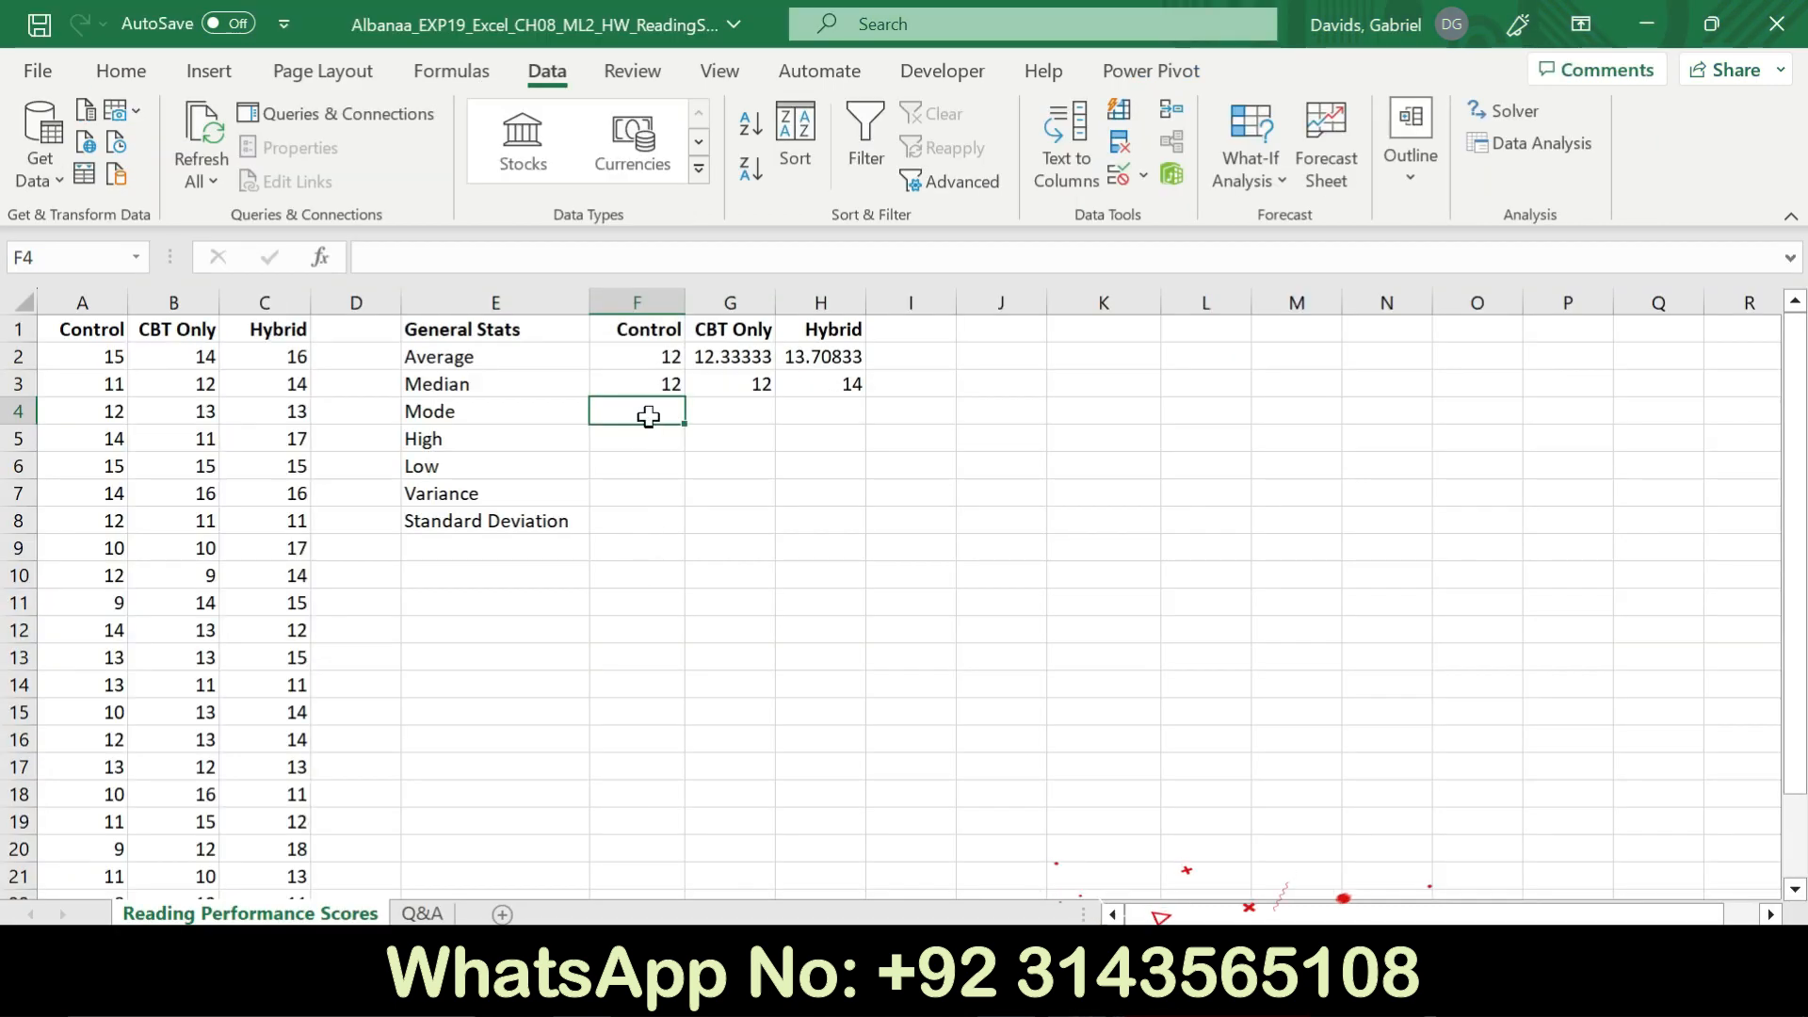
pyautogui.write('=mode')
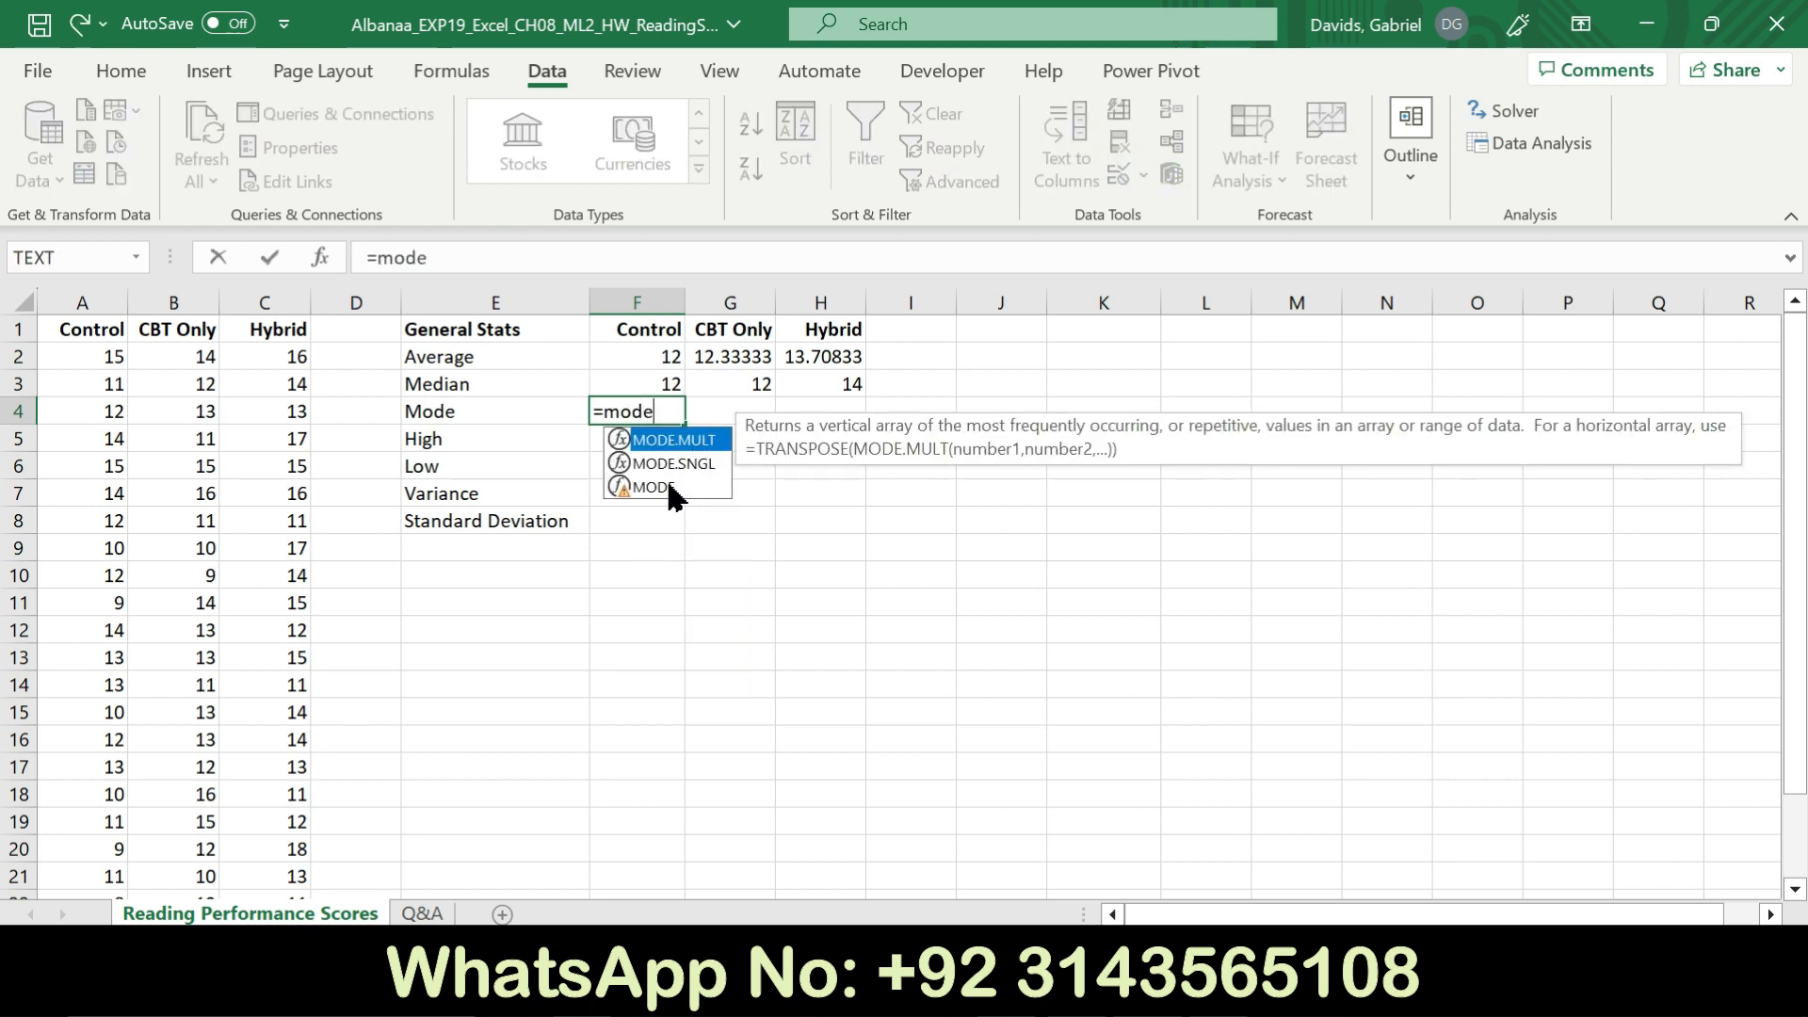
pyautogui.press('alt')
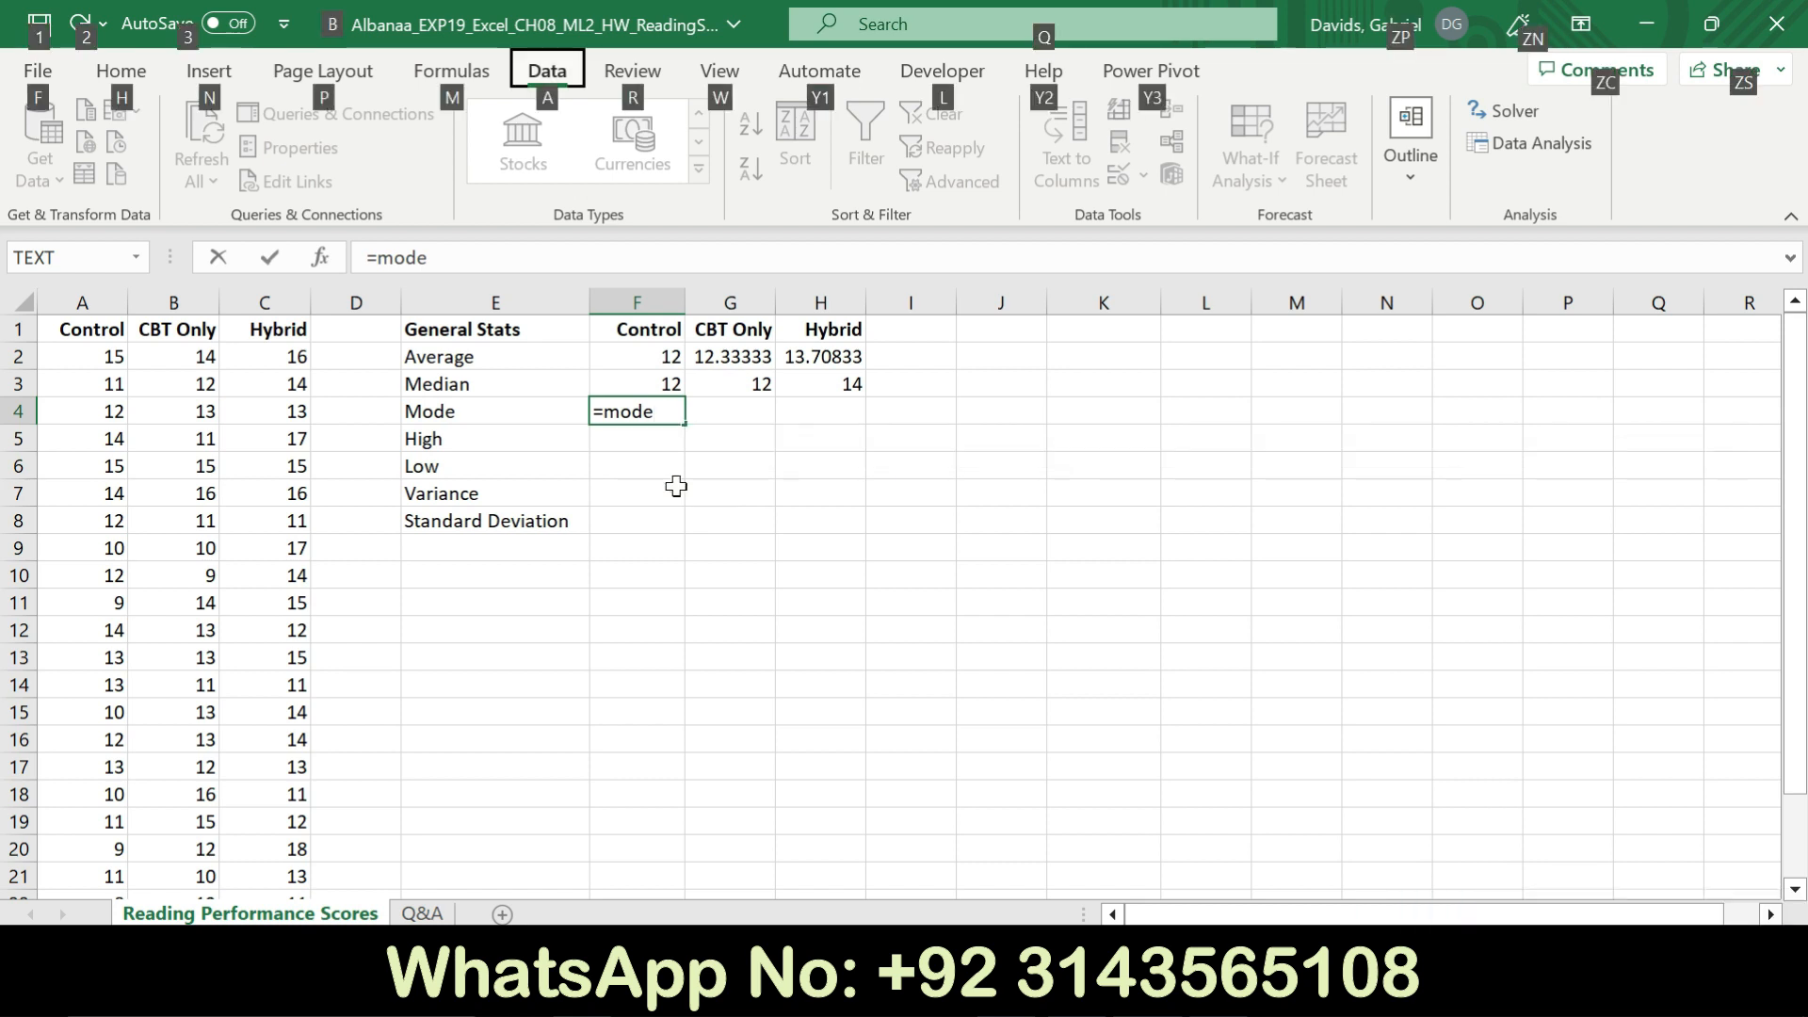
pyautogui.press('Escape')
pyautogui.press('BackSpace')
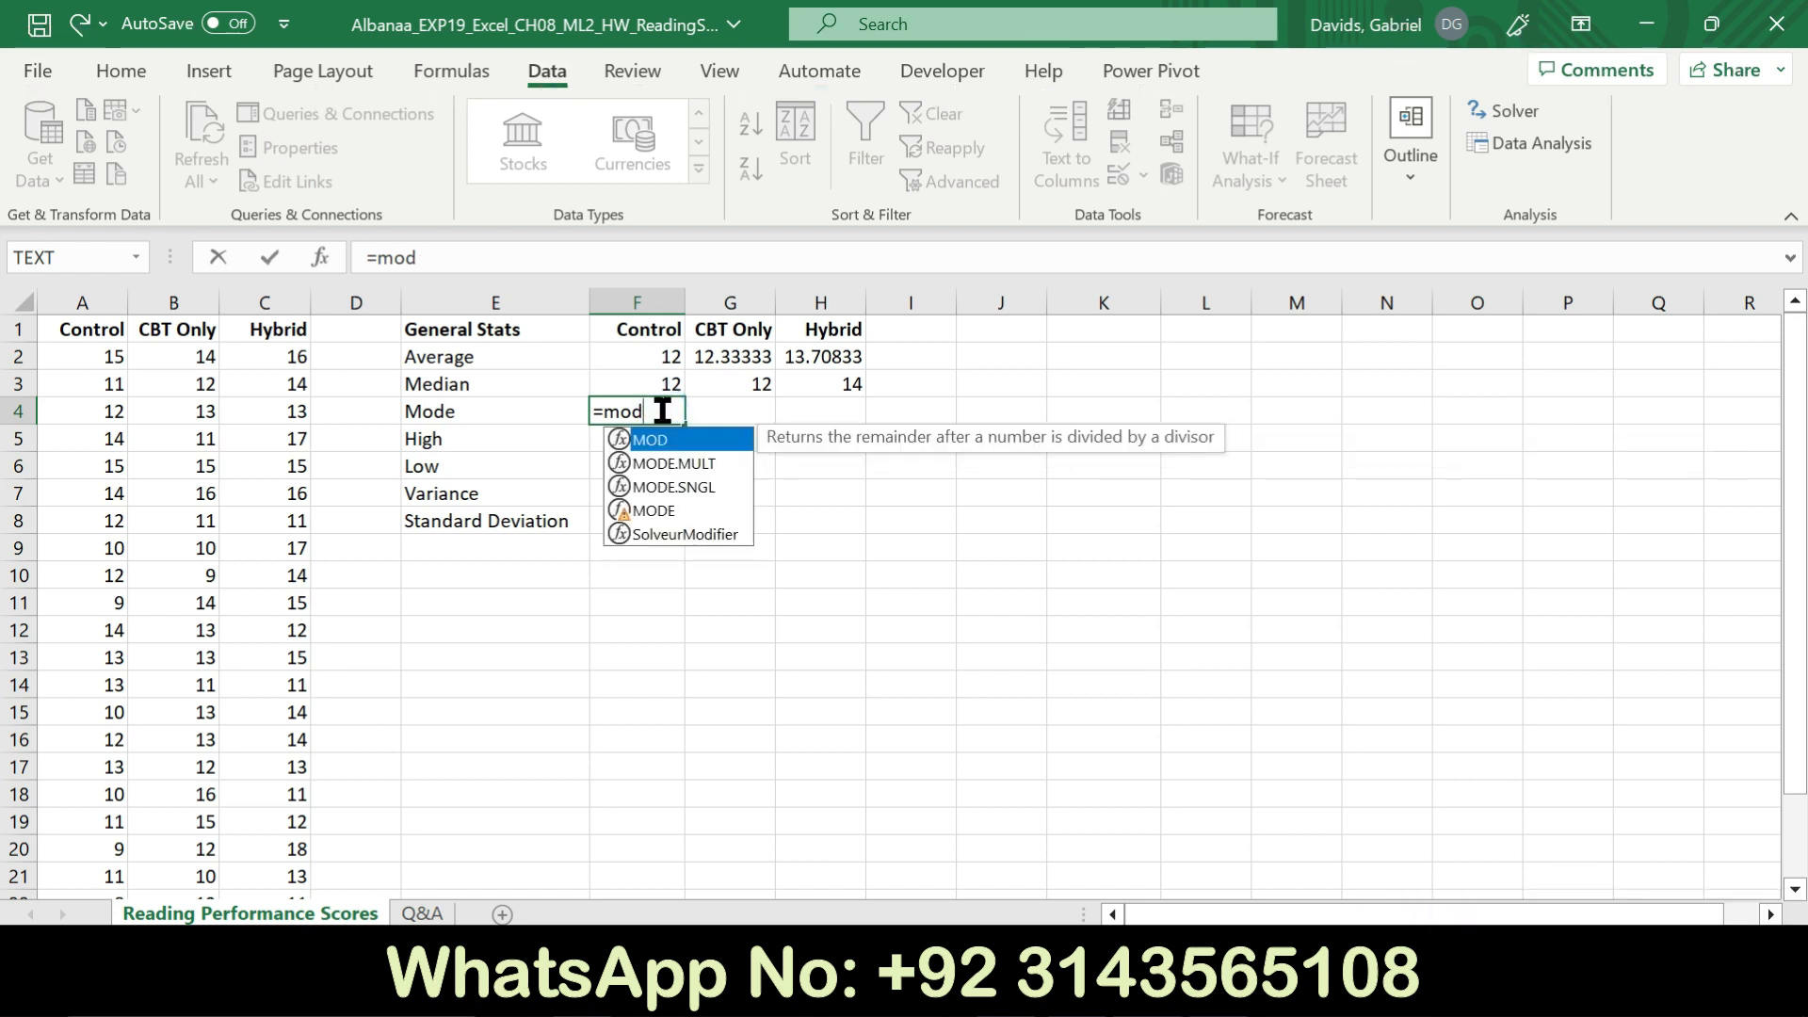
pyautogui.doubleClick(657, 509)
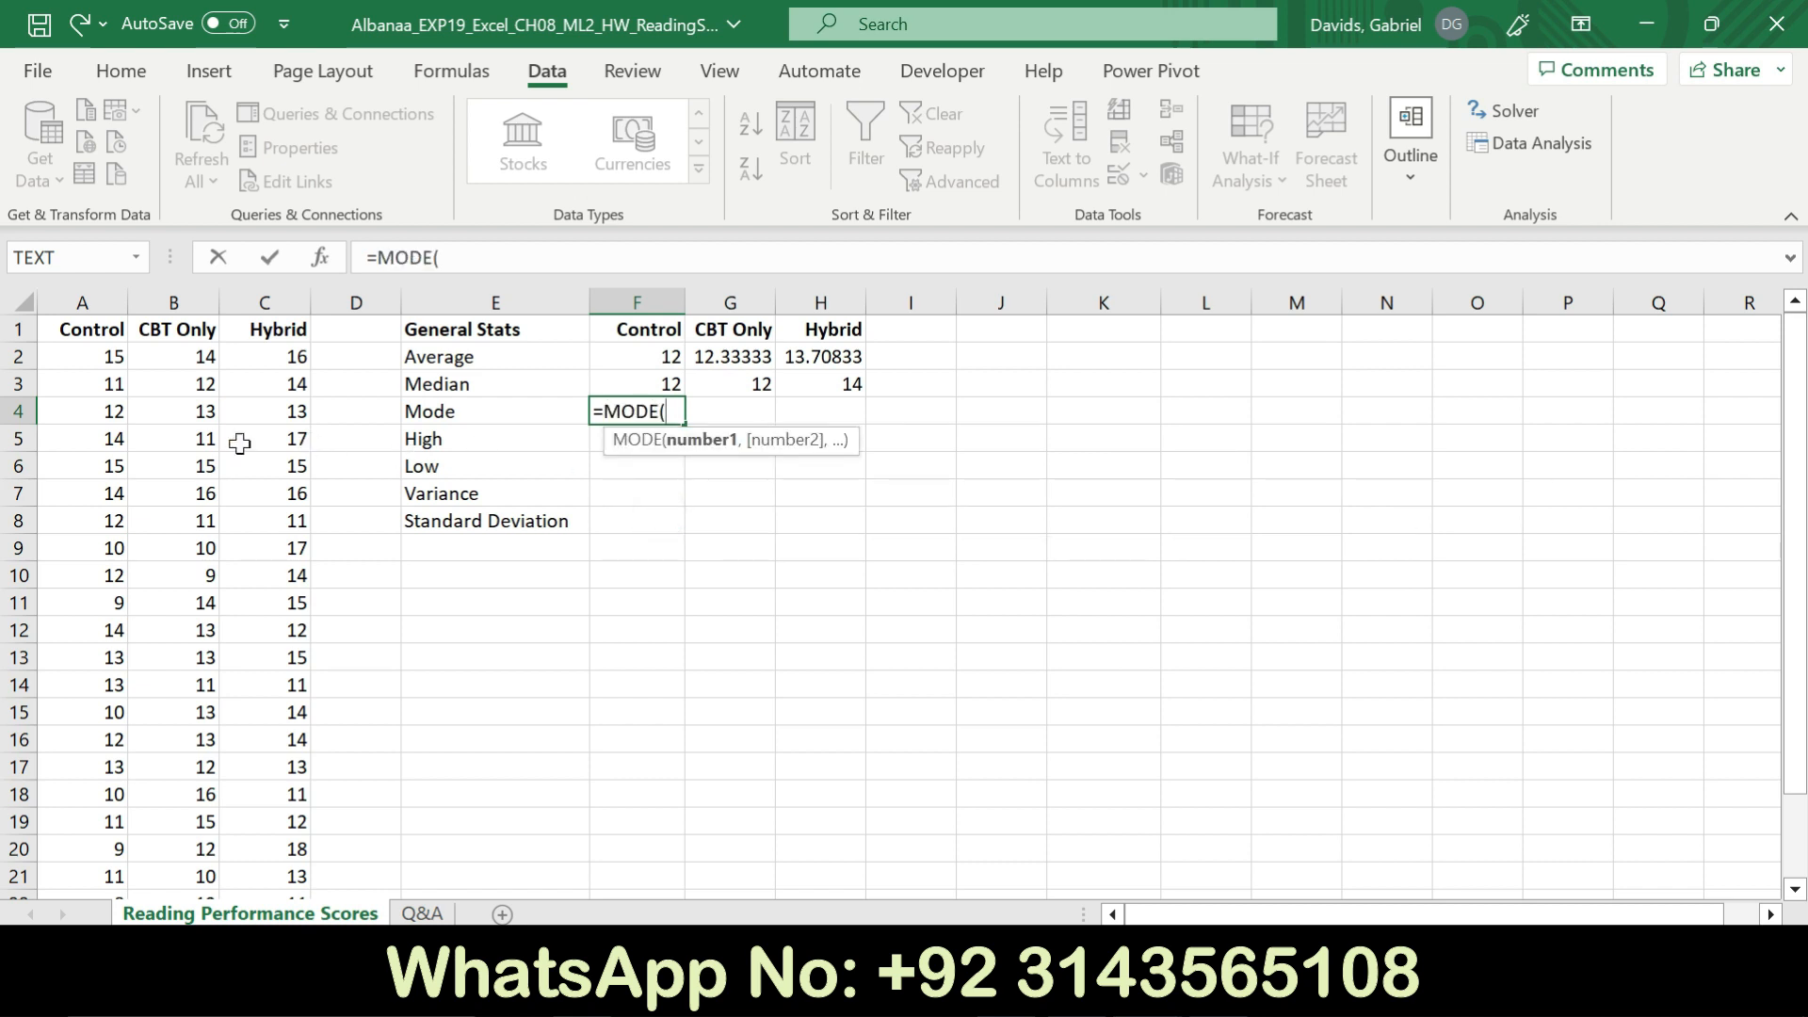
pyautogui.moveTo(103, 357); pyautogui.dragTo(82, 850)
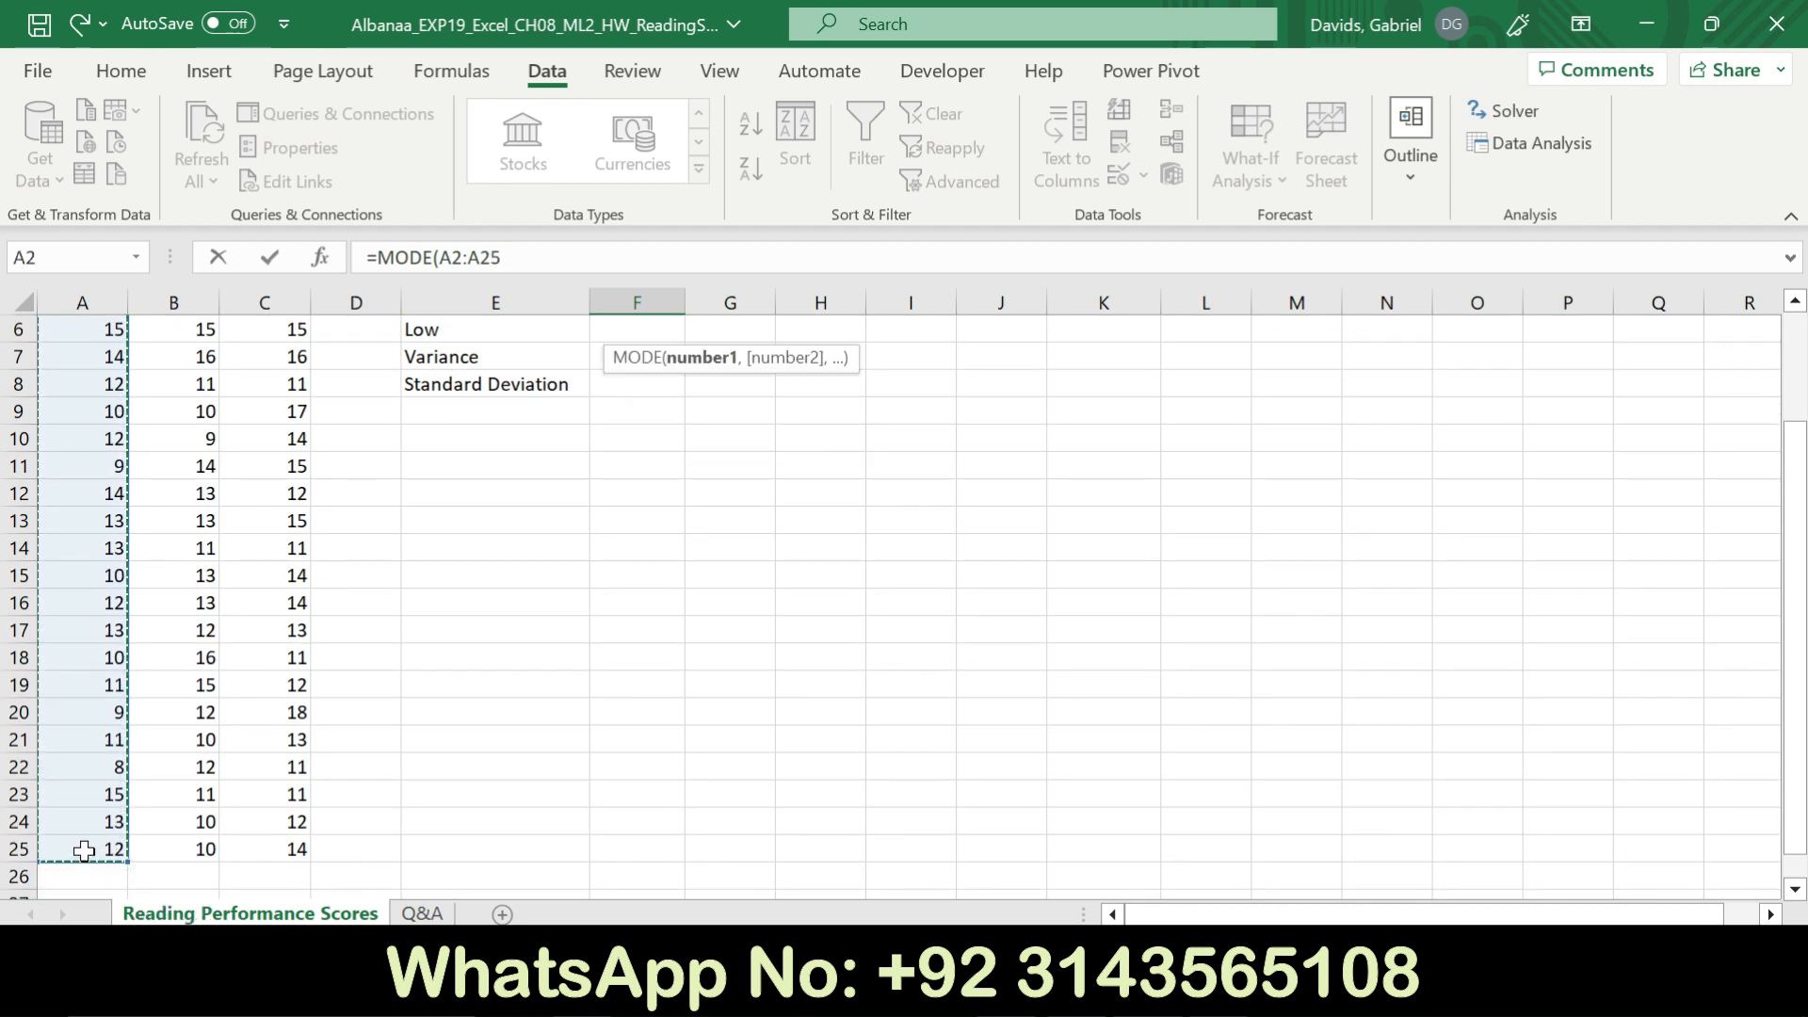
pyautogui.press('Return')
pyautogui.moveTo(1778, 634); pyautogui.dragTo(1778, 544)
# Calculate the CBT Only group's mode in G4 with MODE over the scores in column B
pyautogui.click(749, 413)
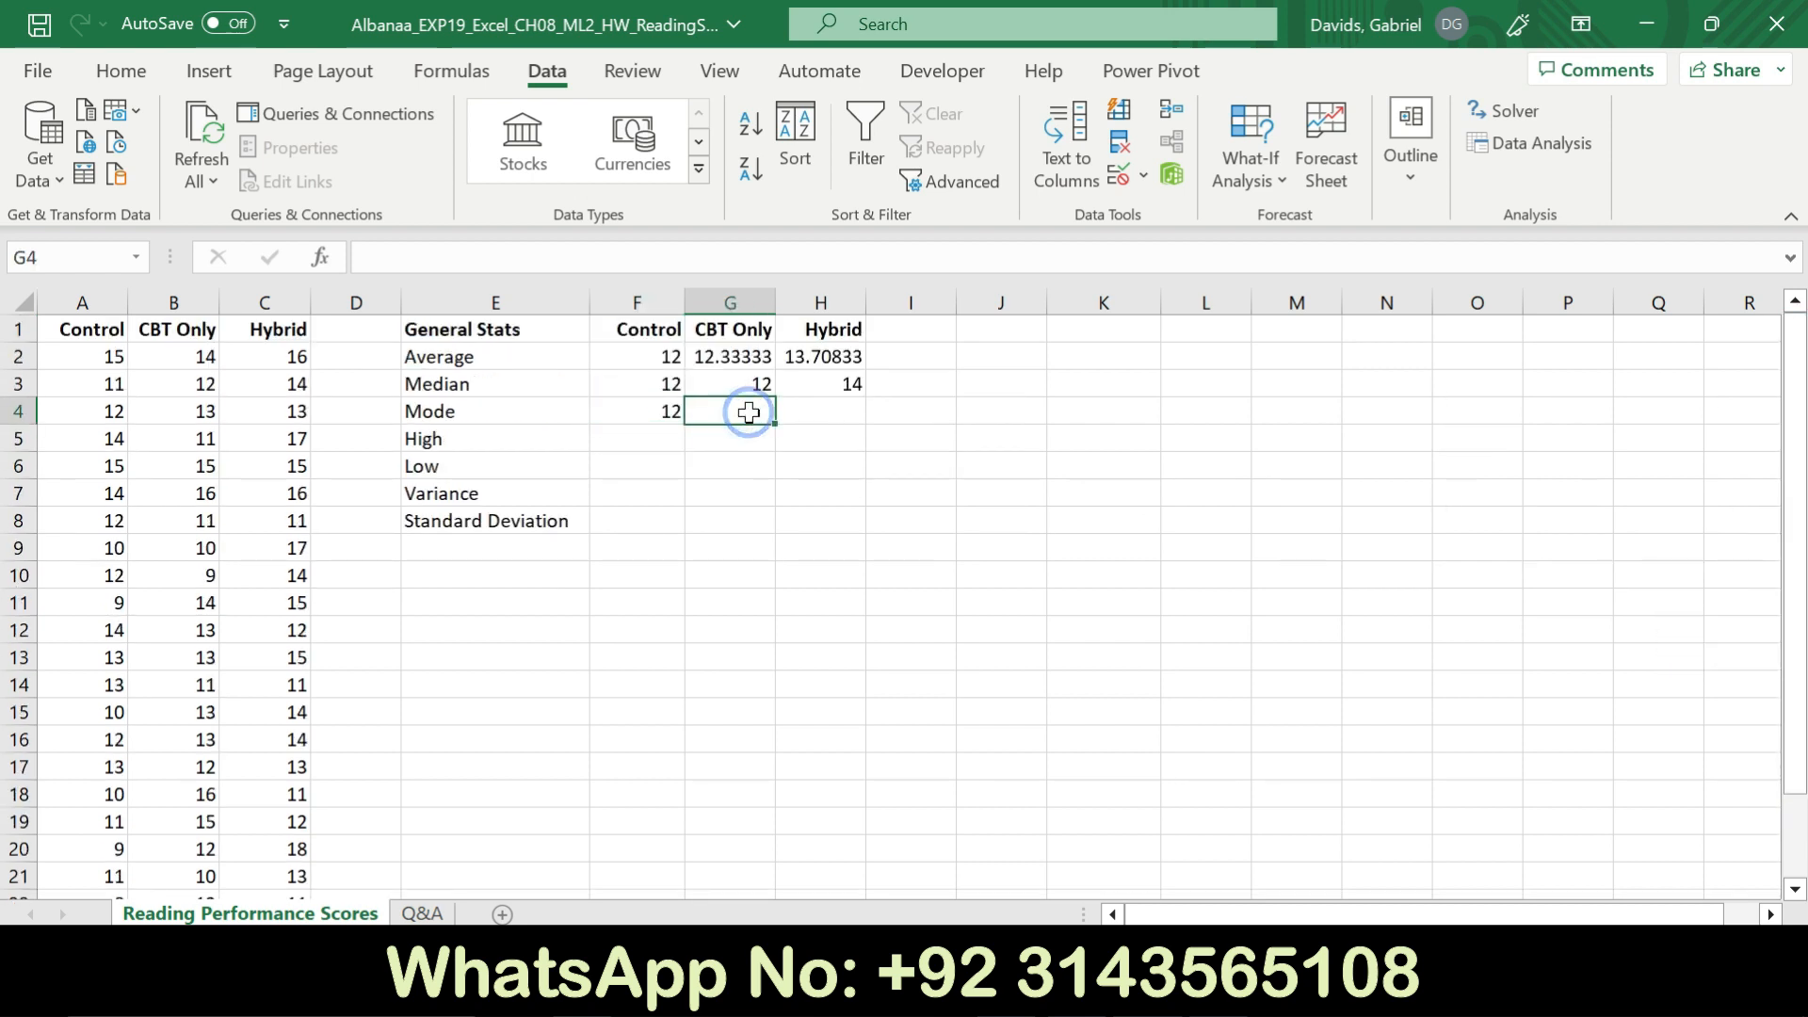
pyautogui.write('=mode')
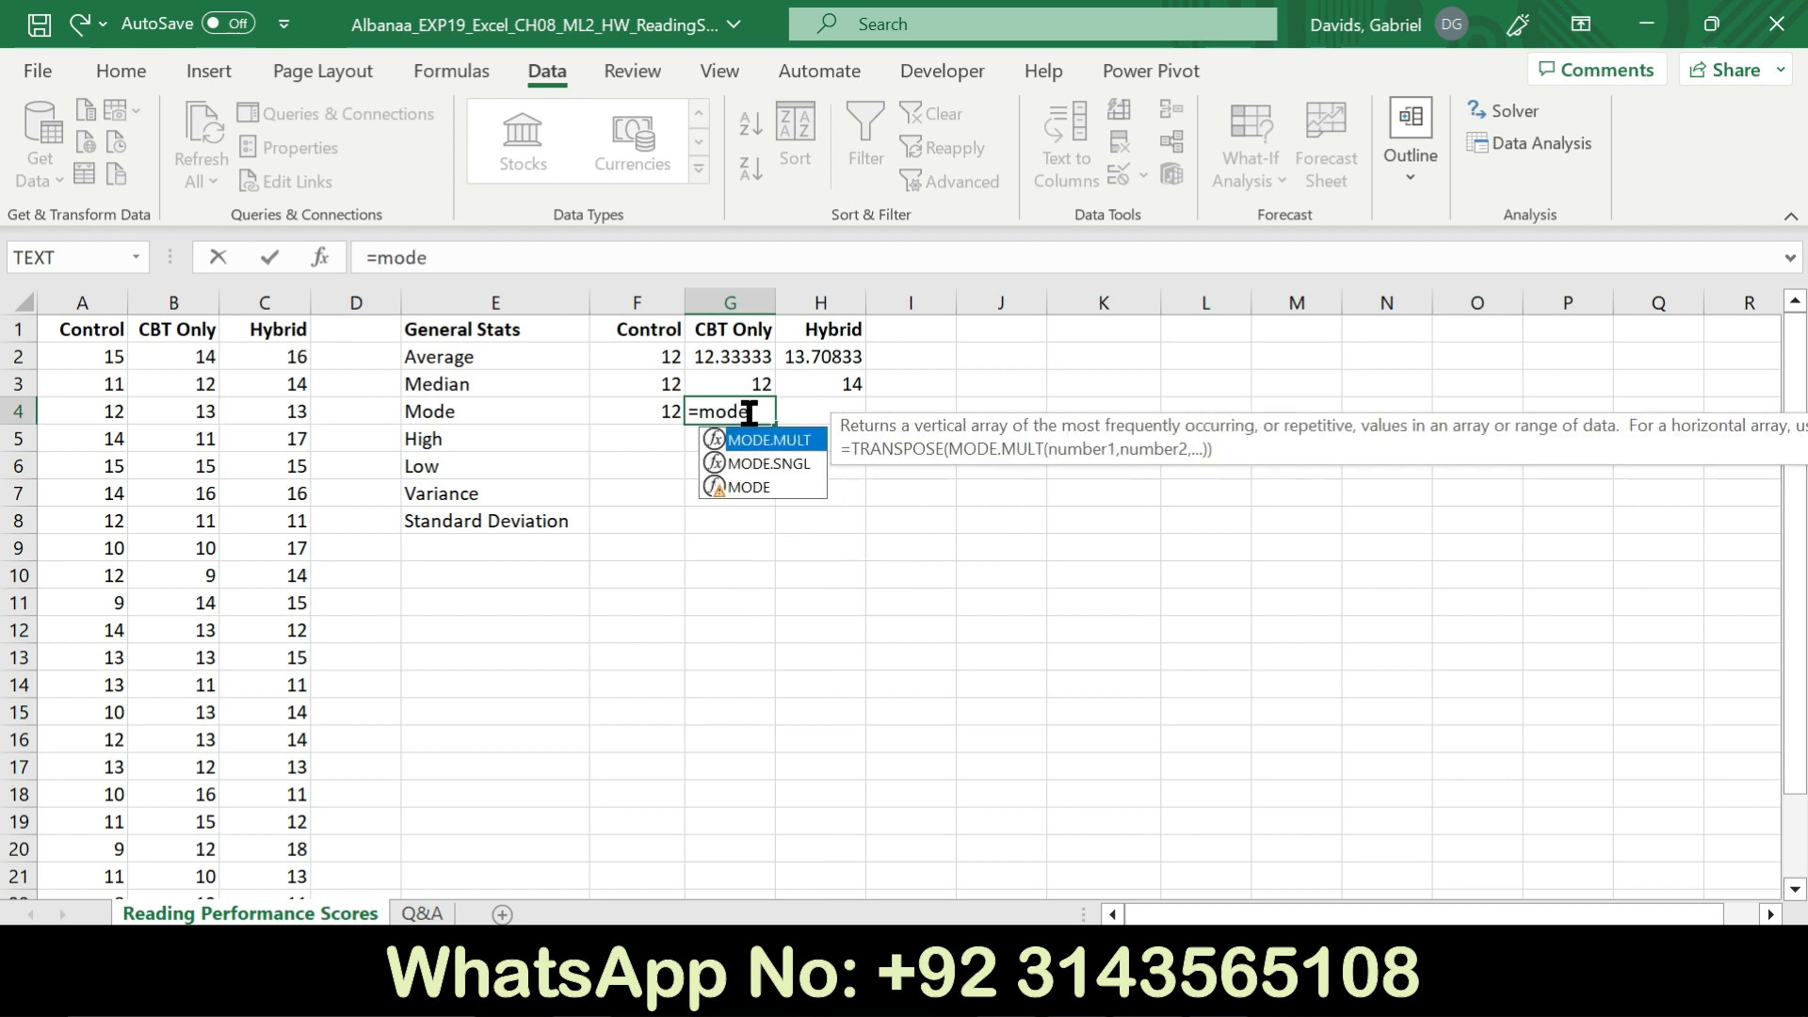
pyautogui.doubleClick(763, 486)
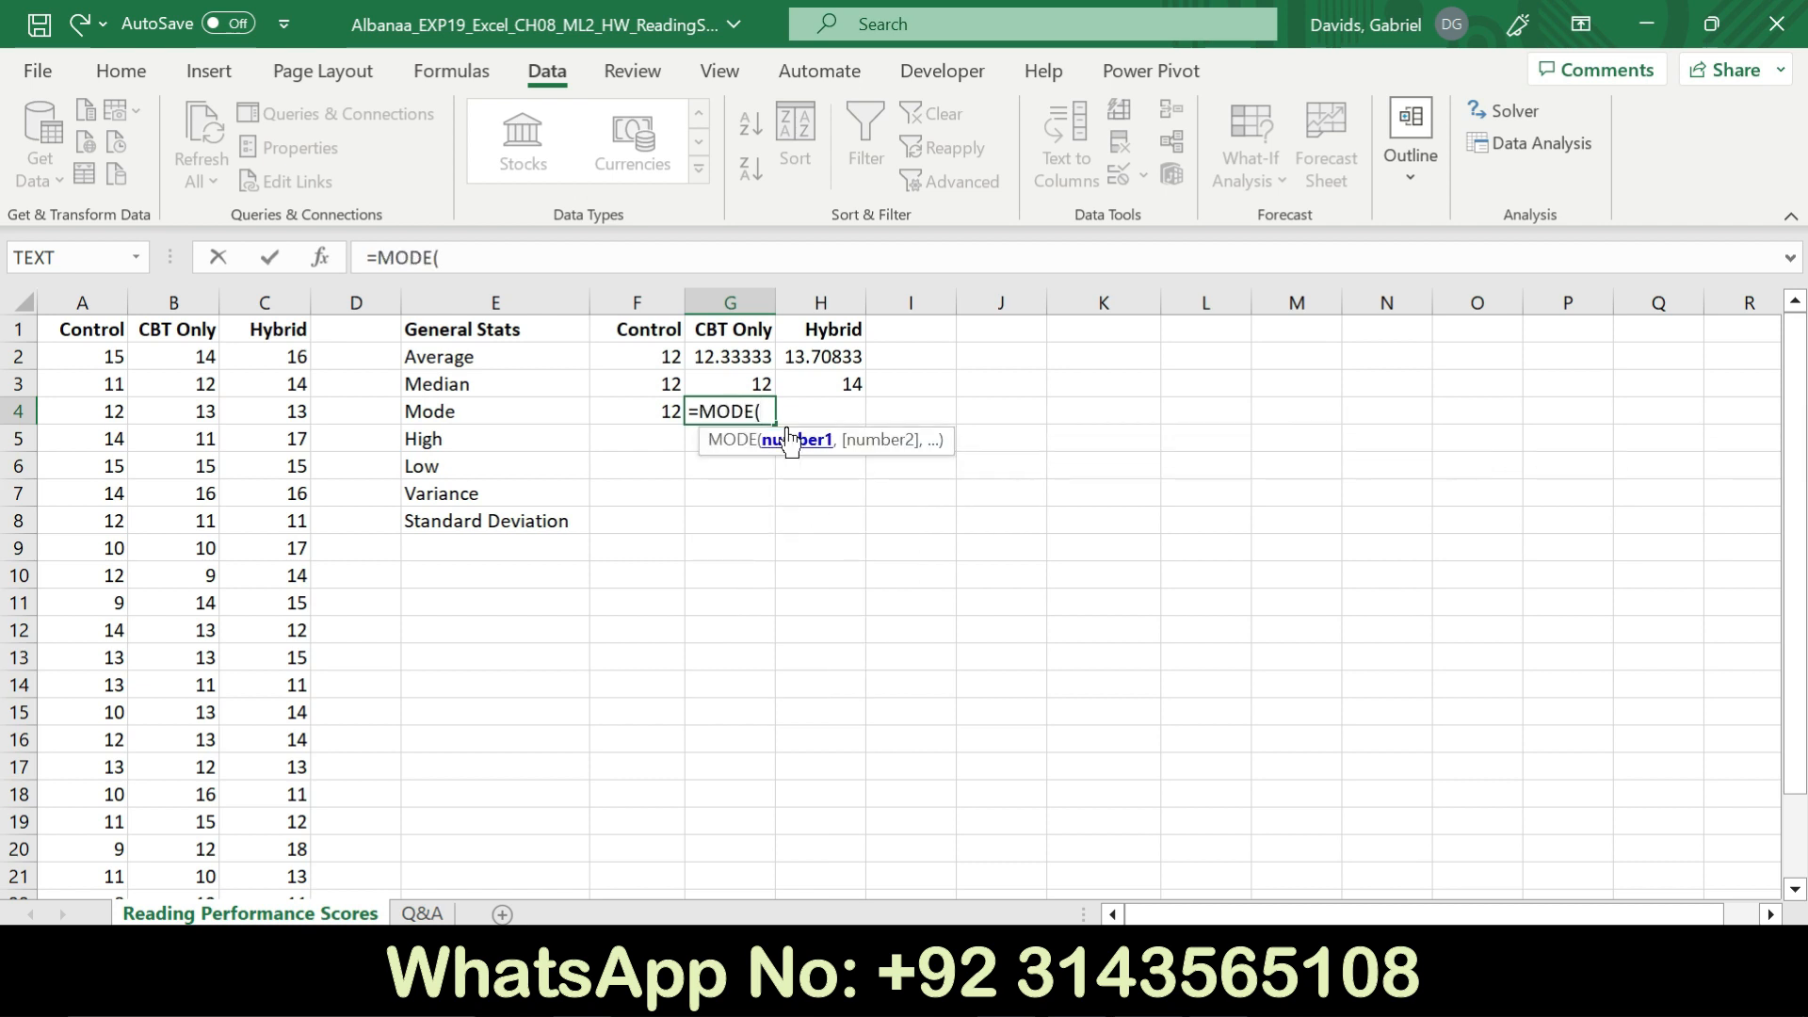
pyautogui.moveTo(207, 358); pyautogui.dragTo(203, 817)
pyautogui.press('Return')
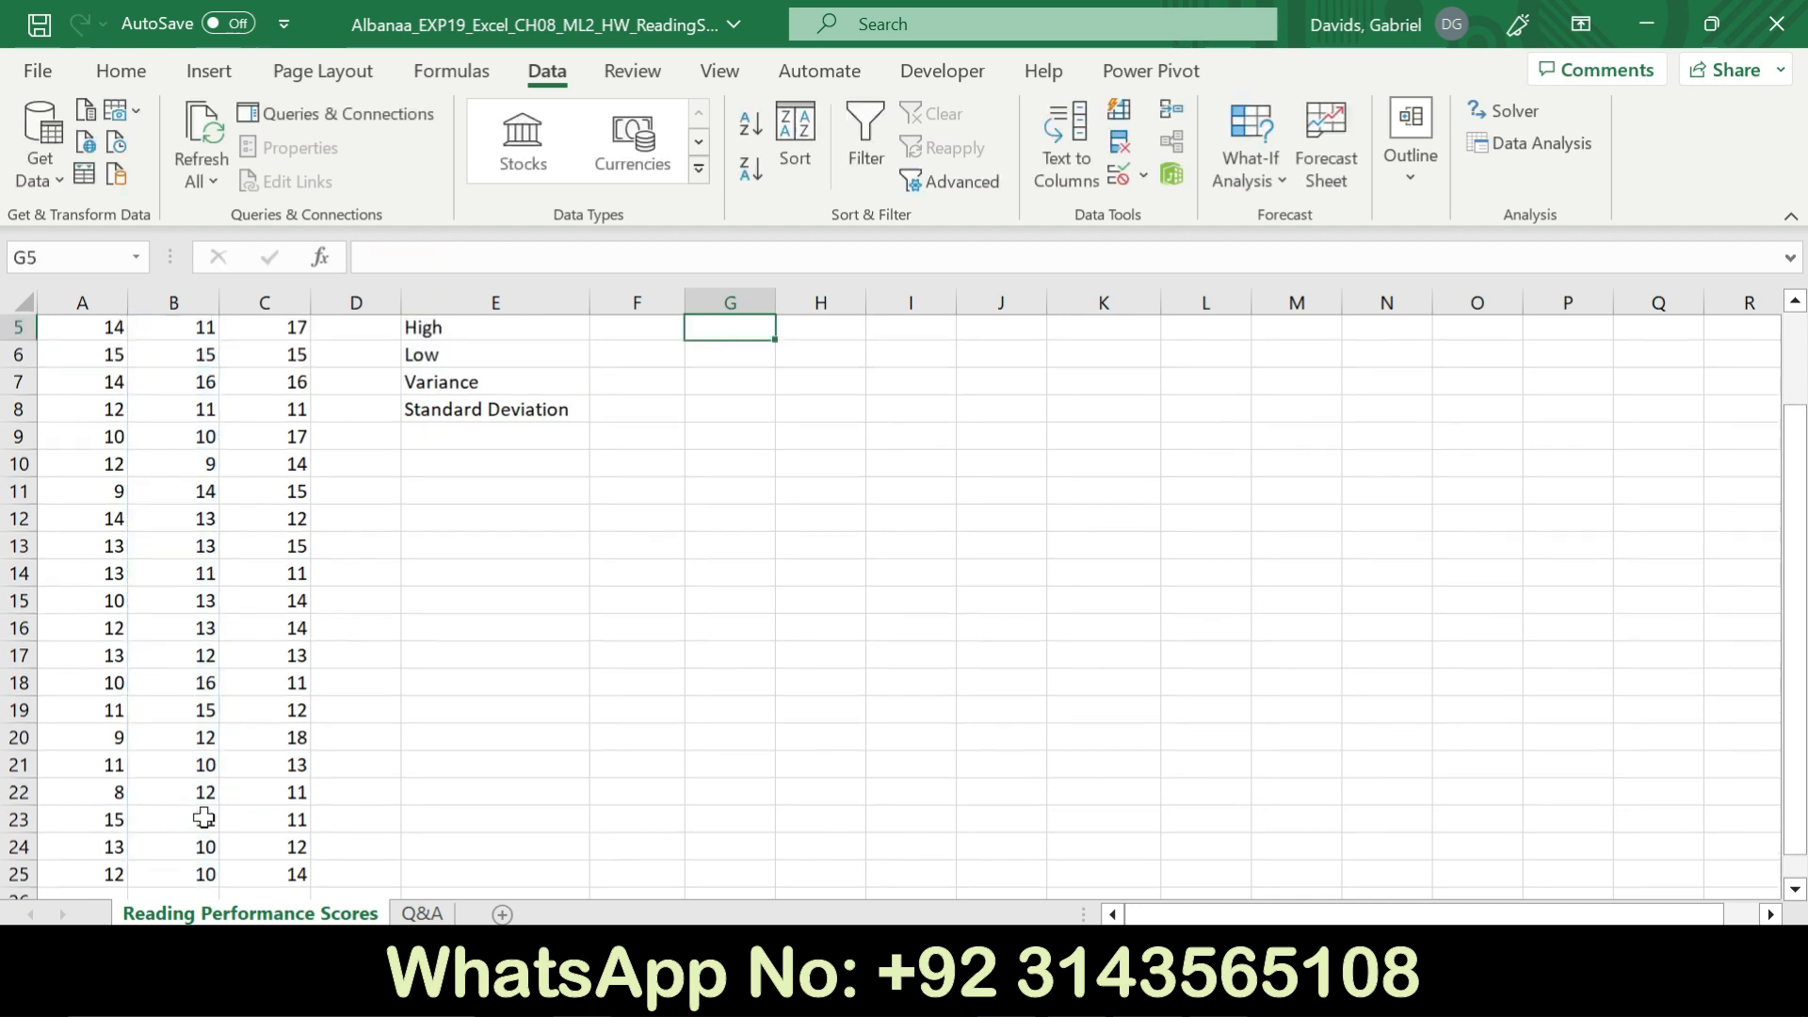
pyautogui.scroll(1, 4, 391)
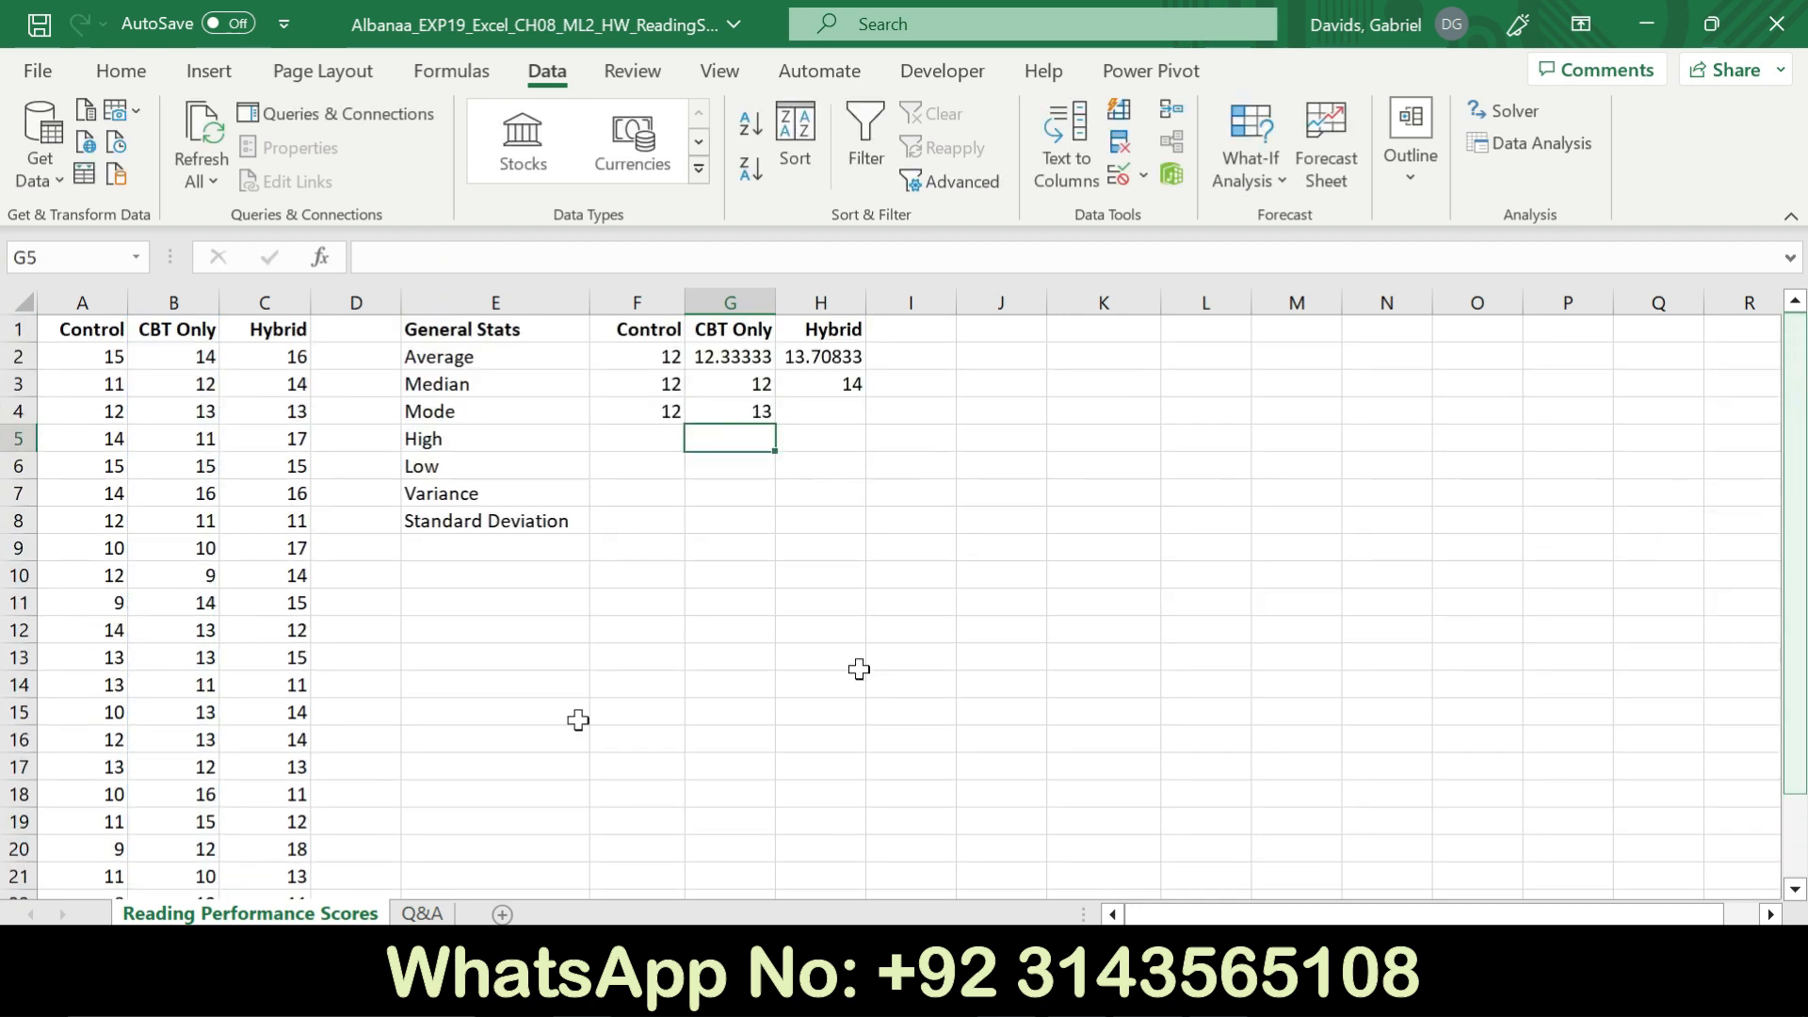
# Calculate the Hybrid group's mode in H4 with MODE over the scores in column C
pyautogui.click(852, 420)
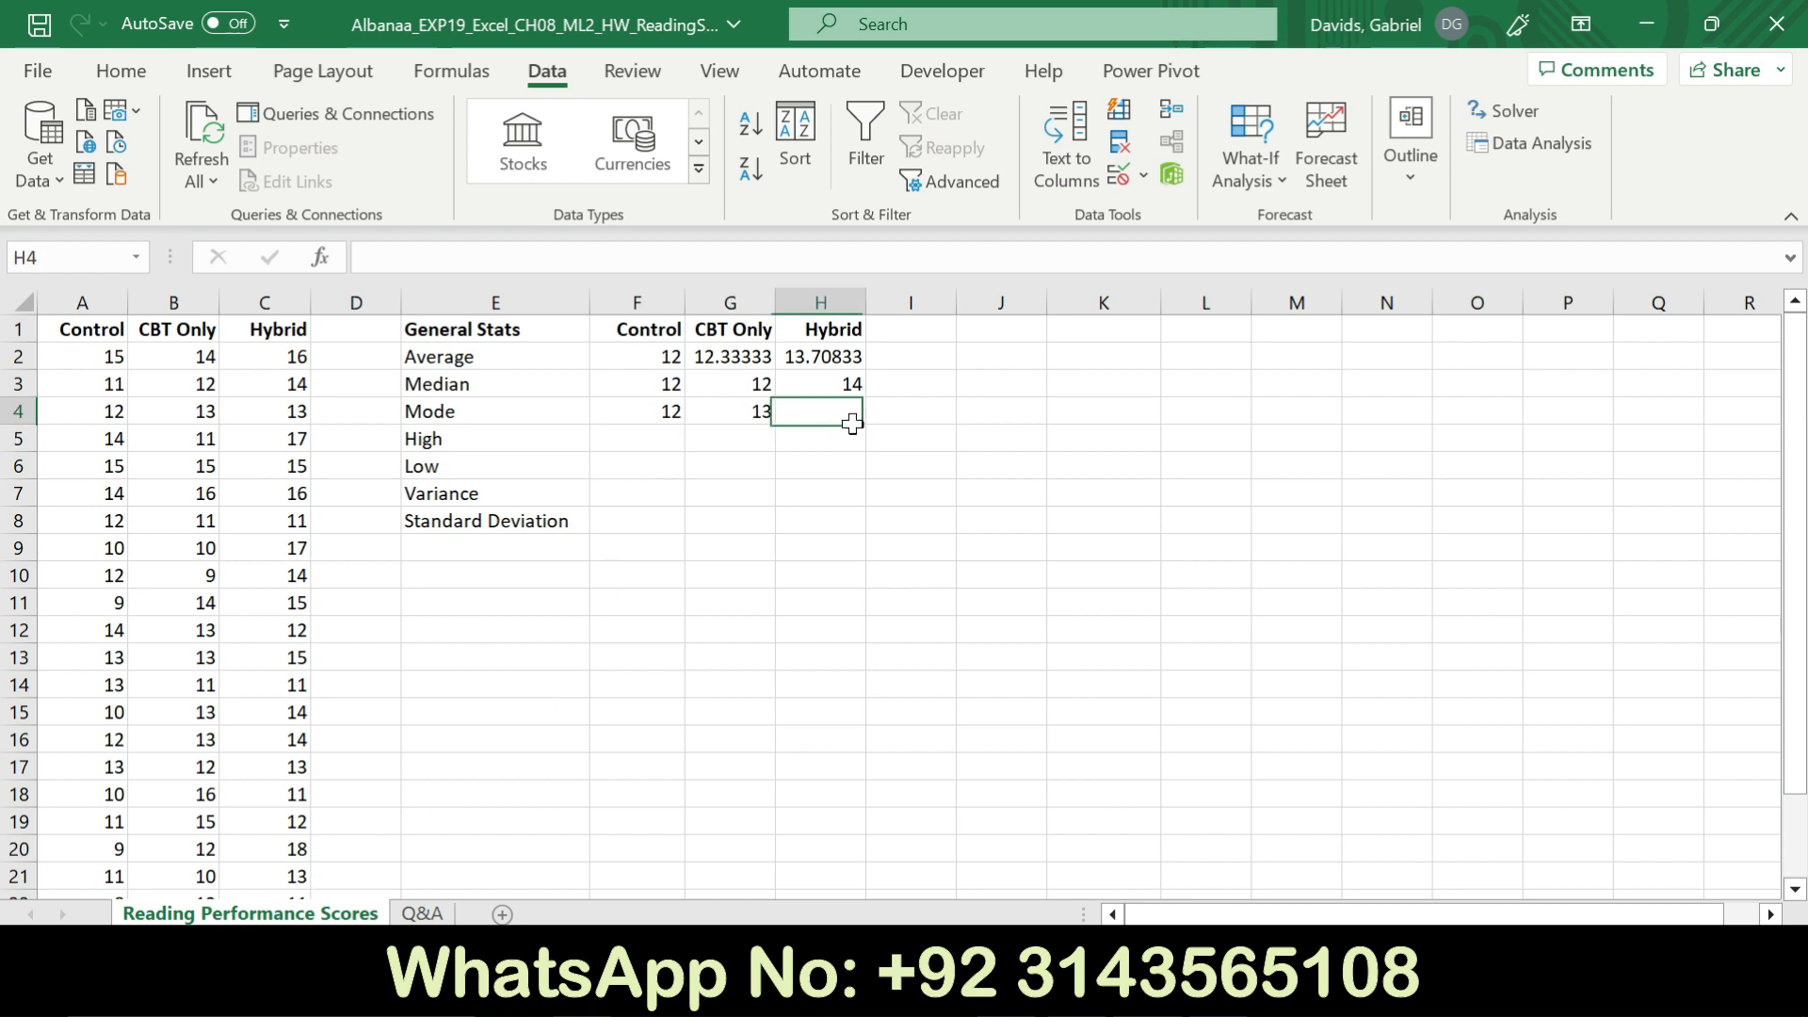
pyautogui.write('=')
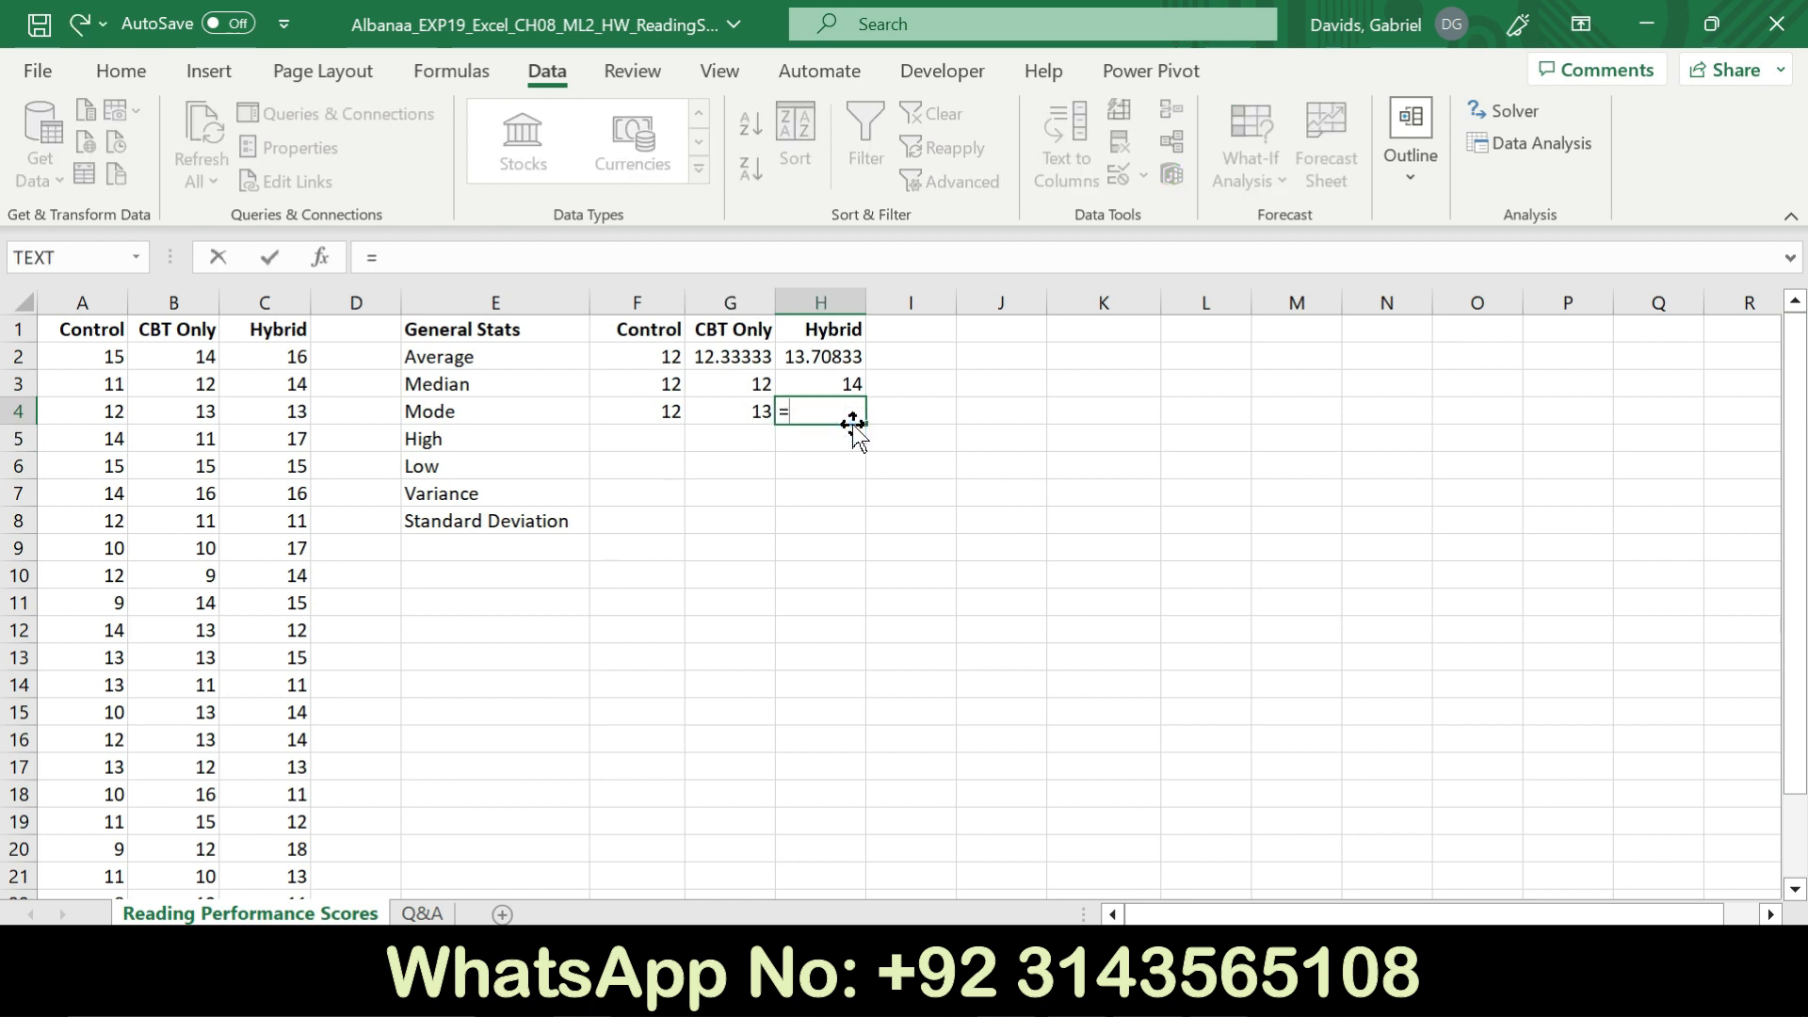
pyautogui.write('mode')
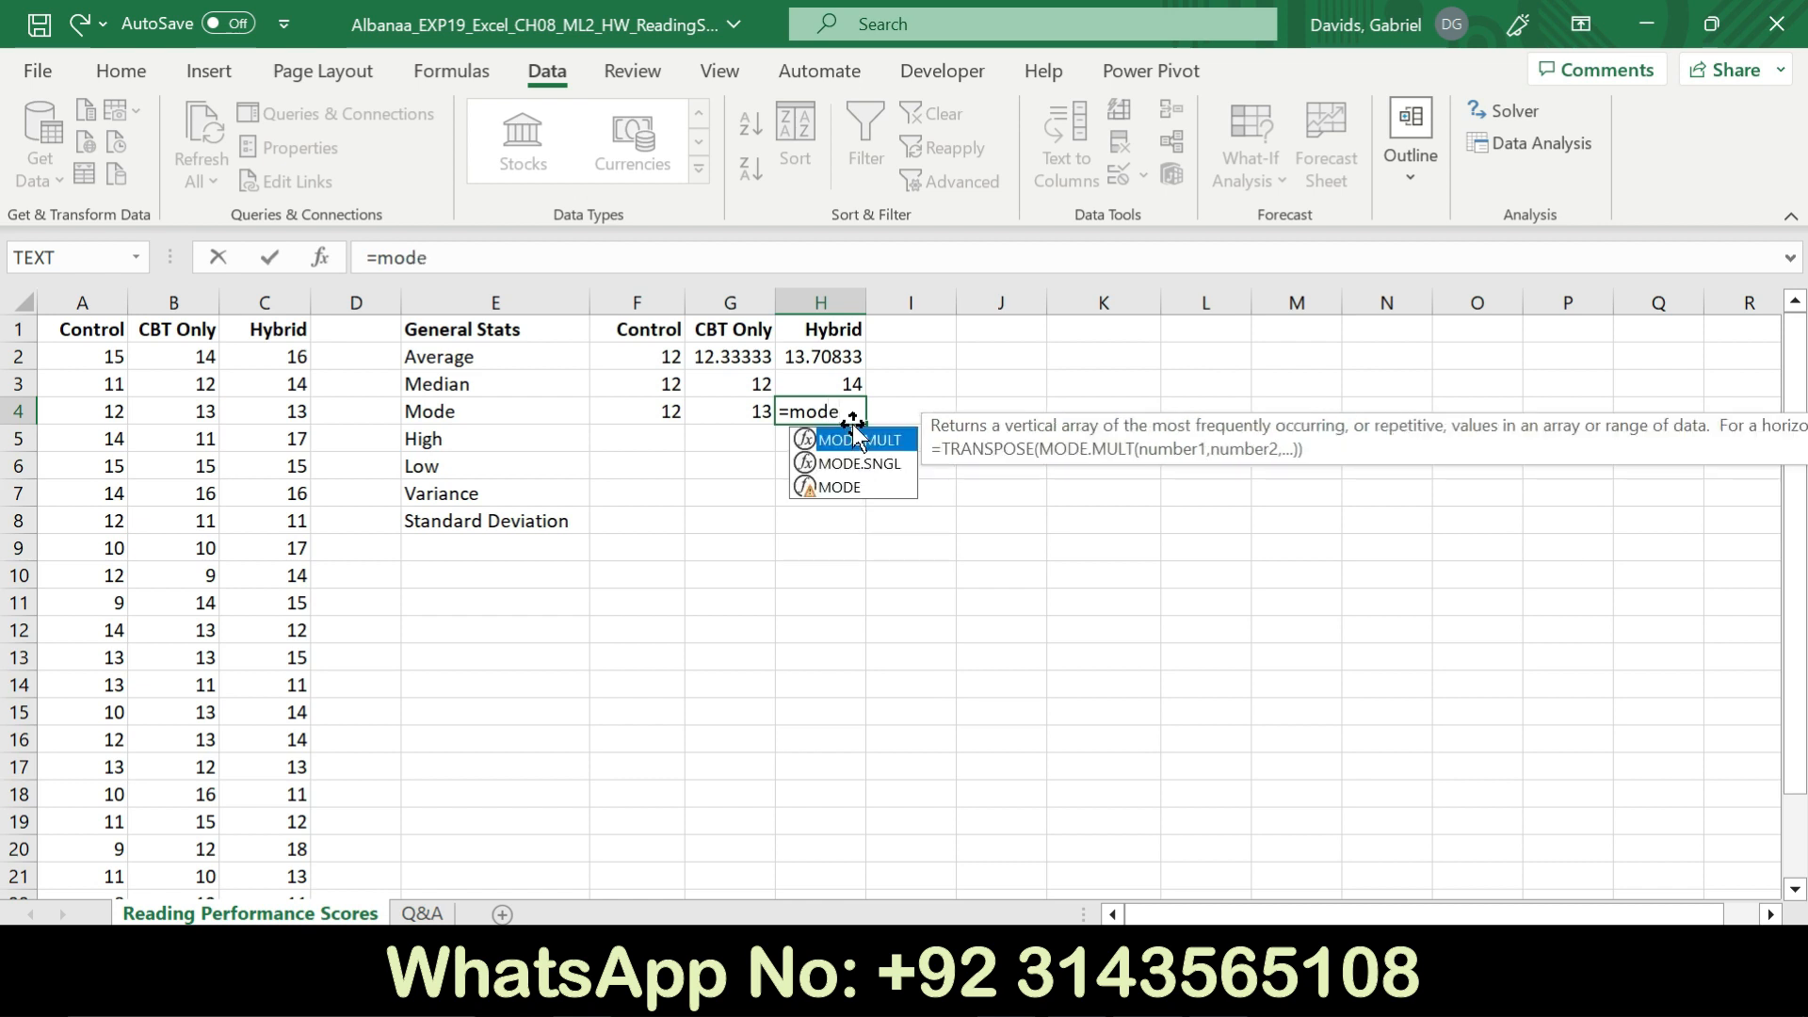
pyautogui.doubleClick(857, 490)
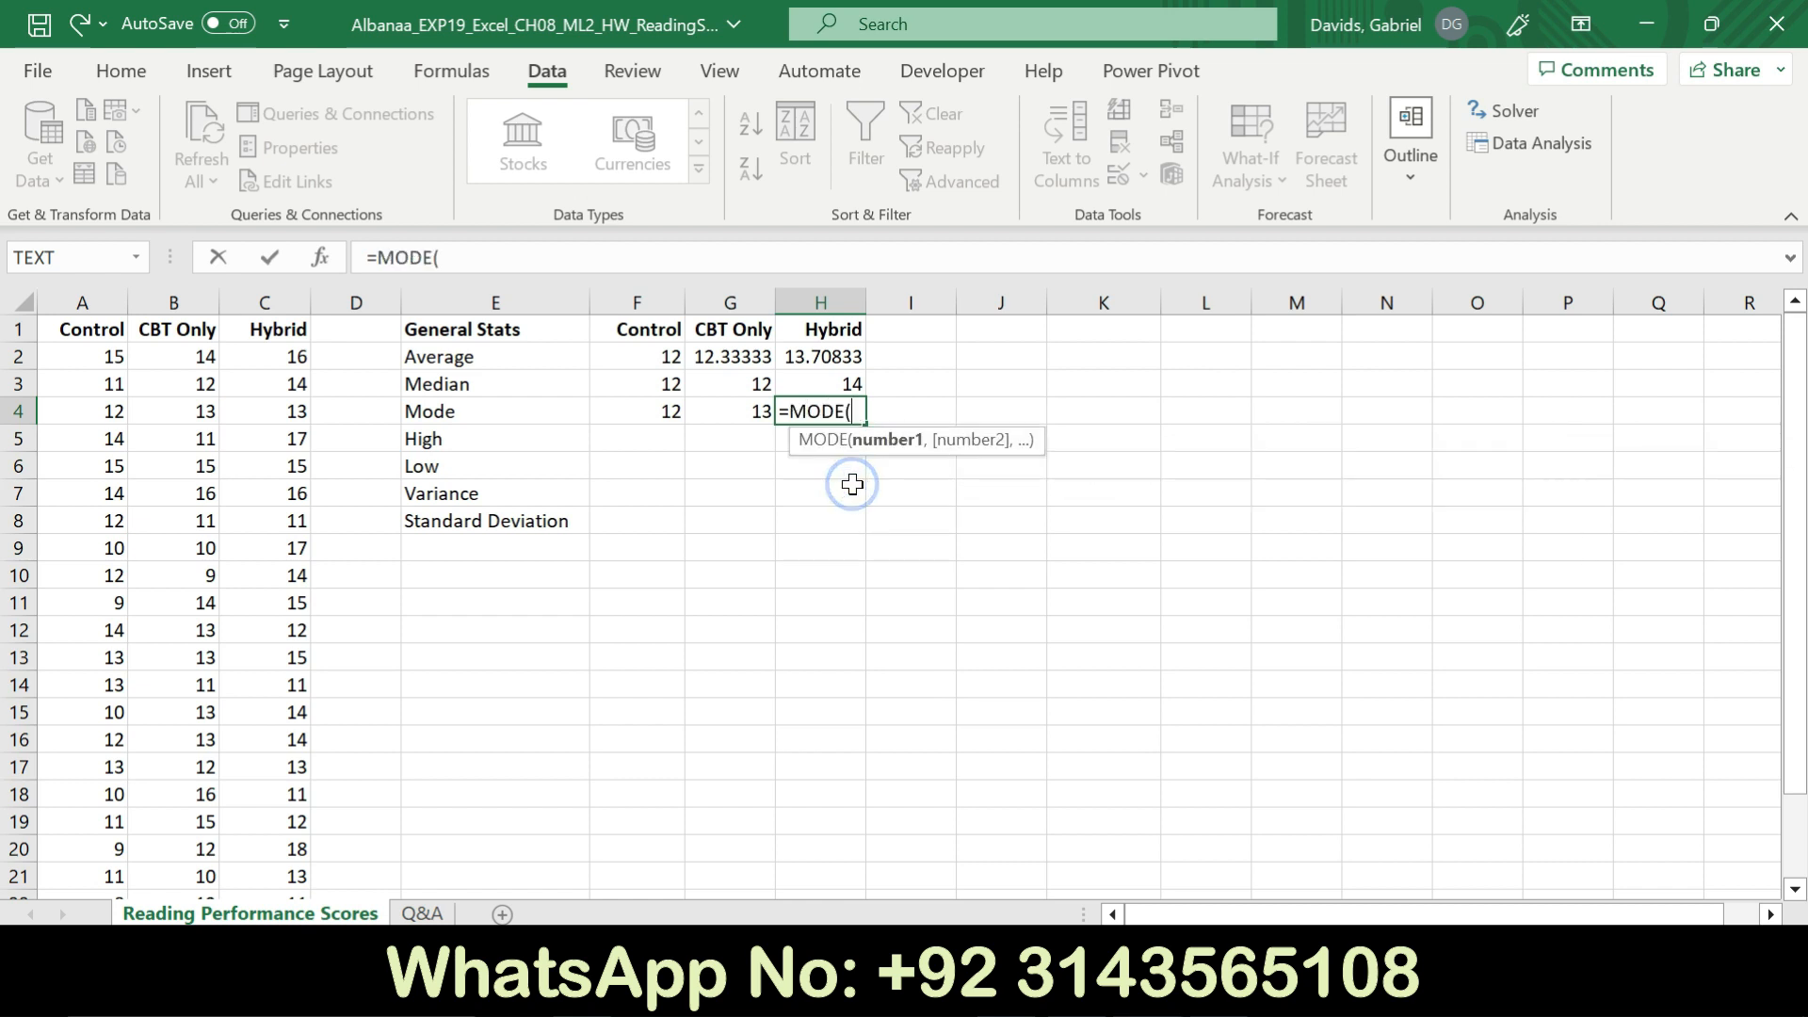
pyautogui.moveTo(279, 353); pyautogui.dragTo(303, 845)
pyautogui.press('Return')
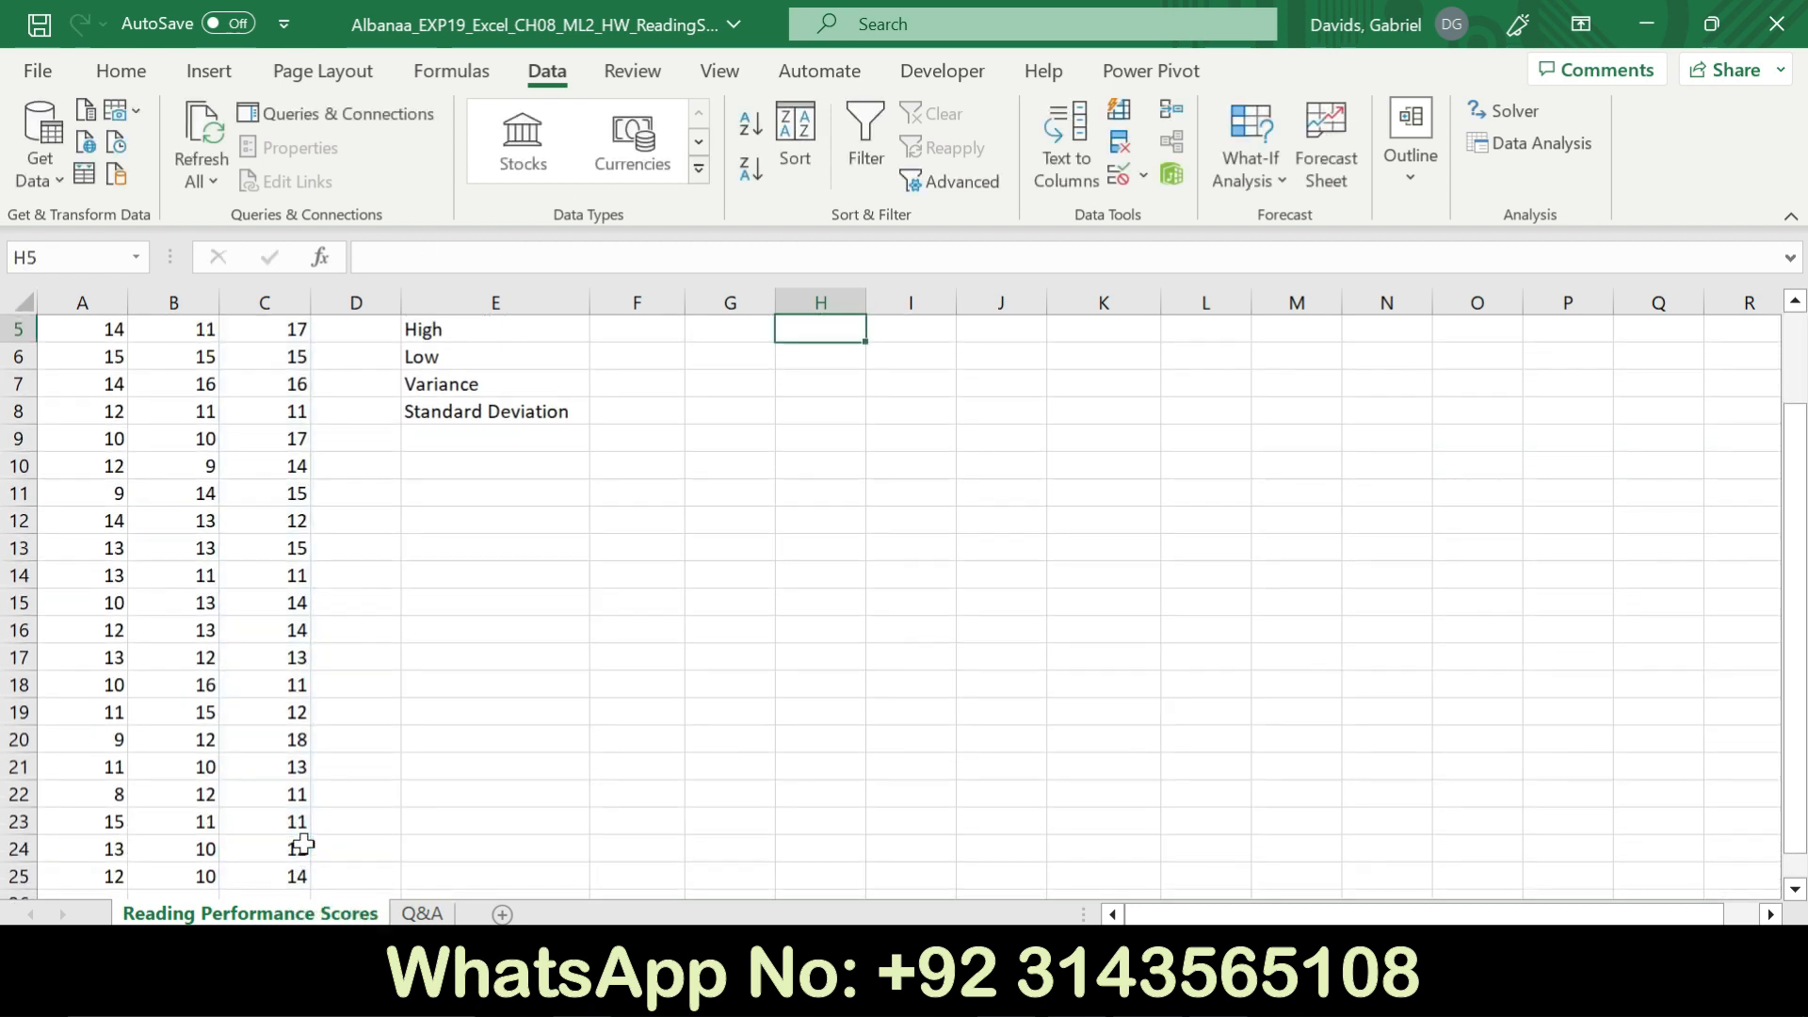
pyautogui.moveTo(1799, 567); pyautogui.dragTo(1797, 467)
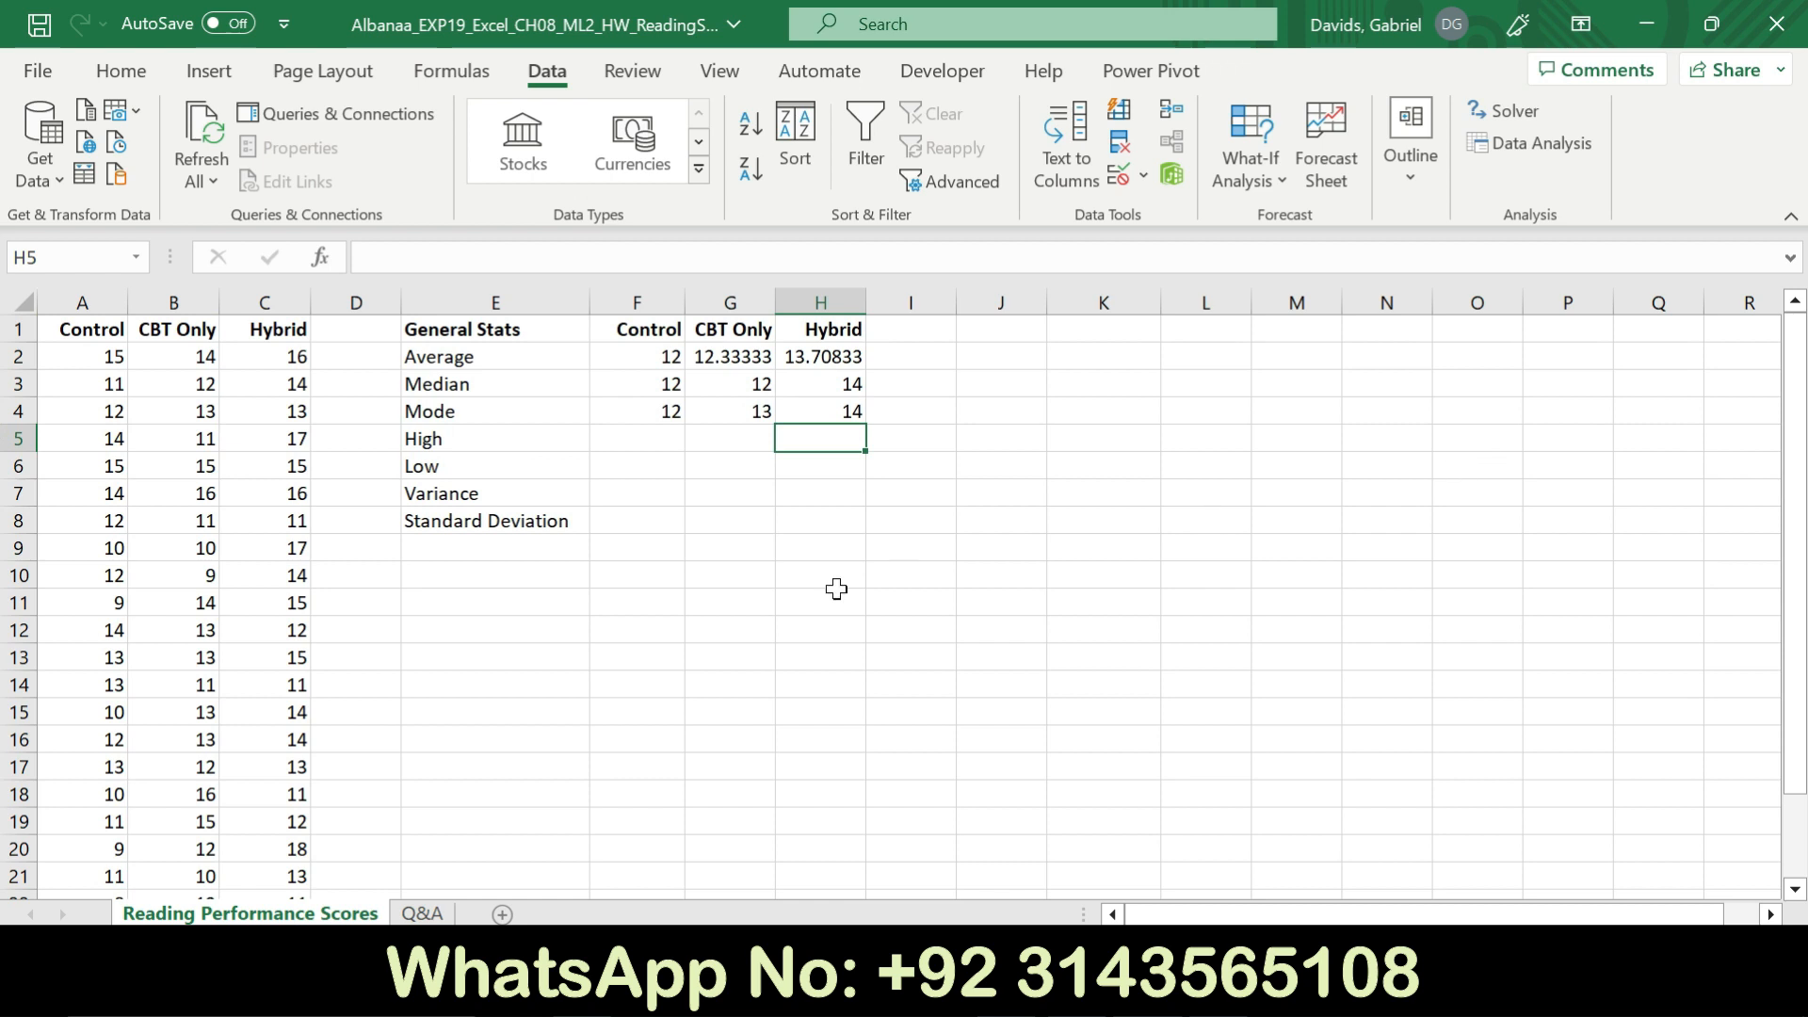
# Switch to the Word instructions and move the yellow highlight from the step 4 text to the step 5 text
pyautogui.hotkey('alt', 'Tab')
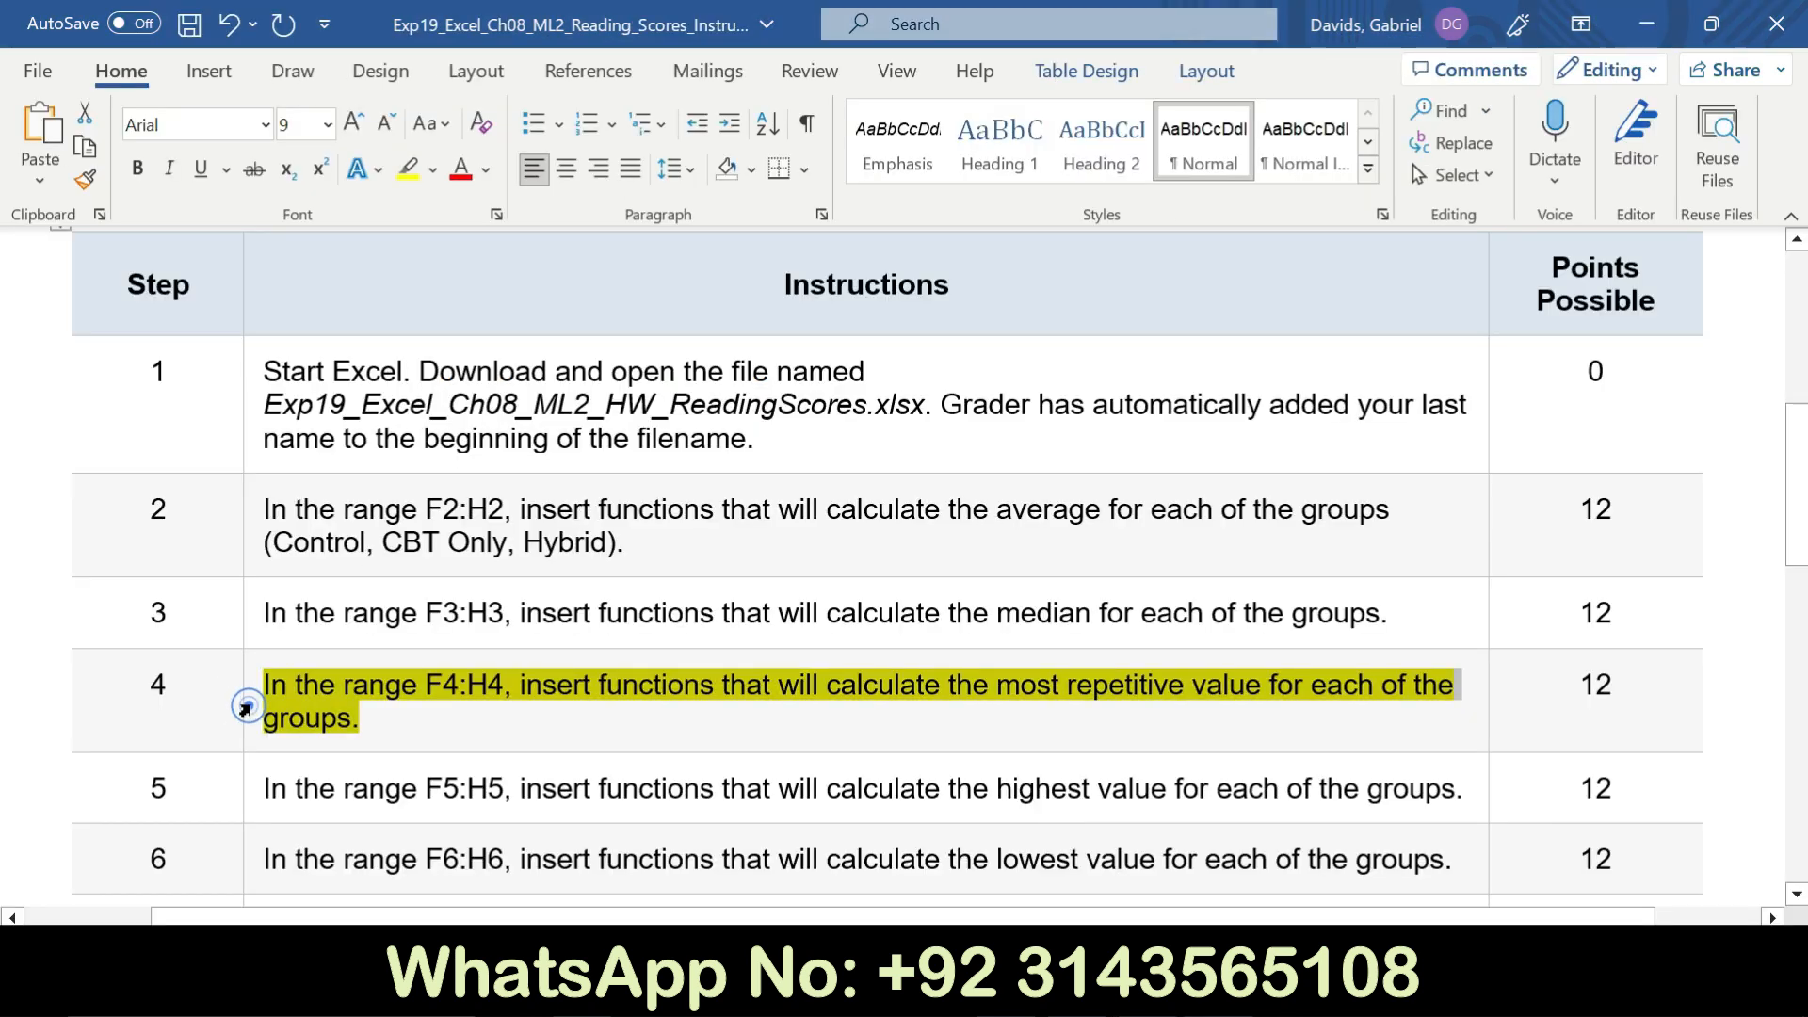
pyautogui.click(247, 707)
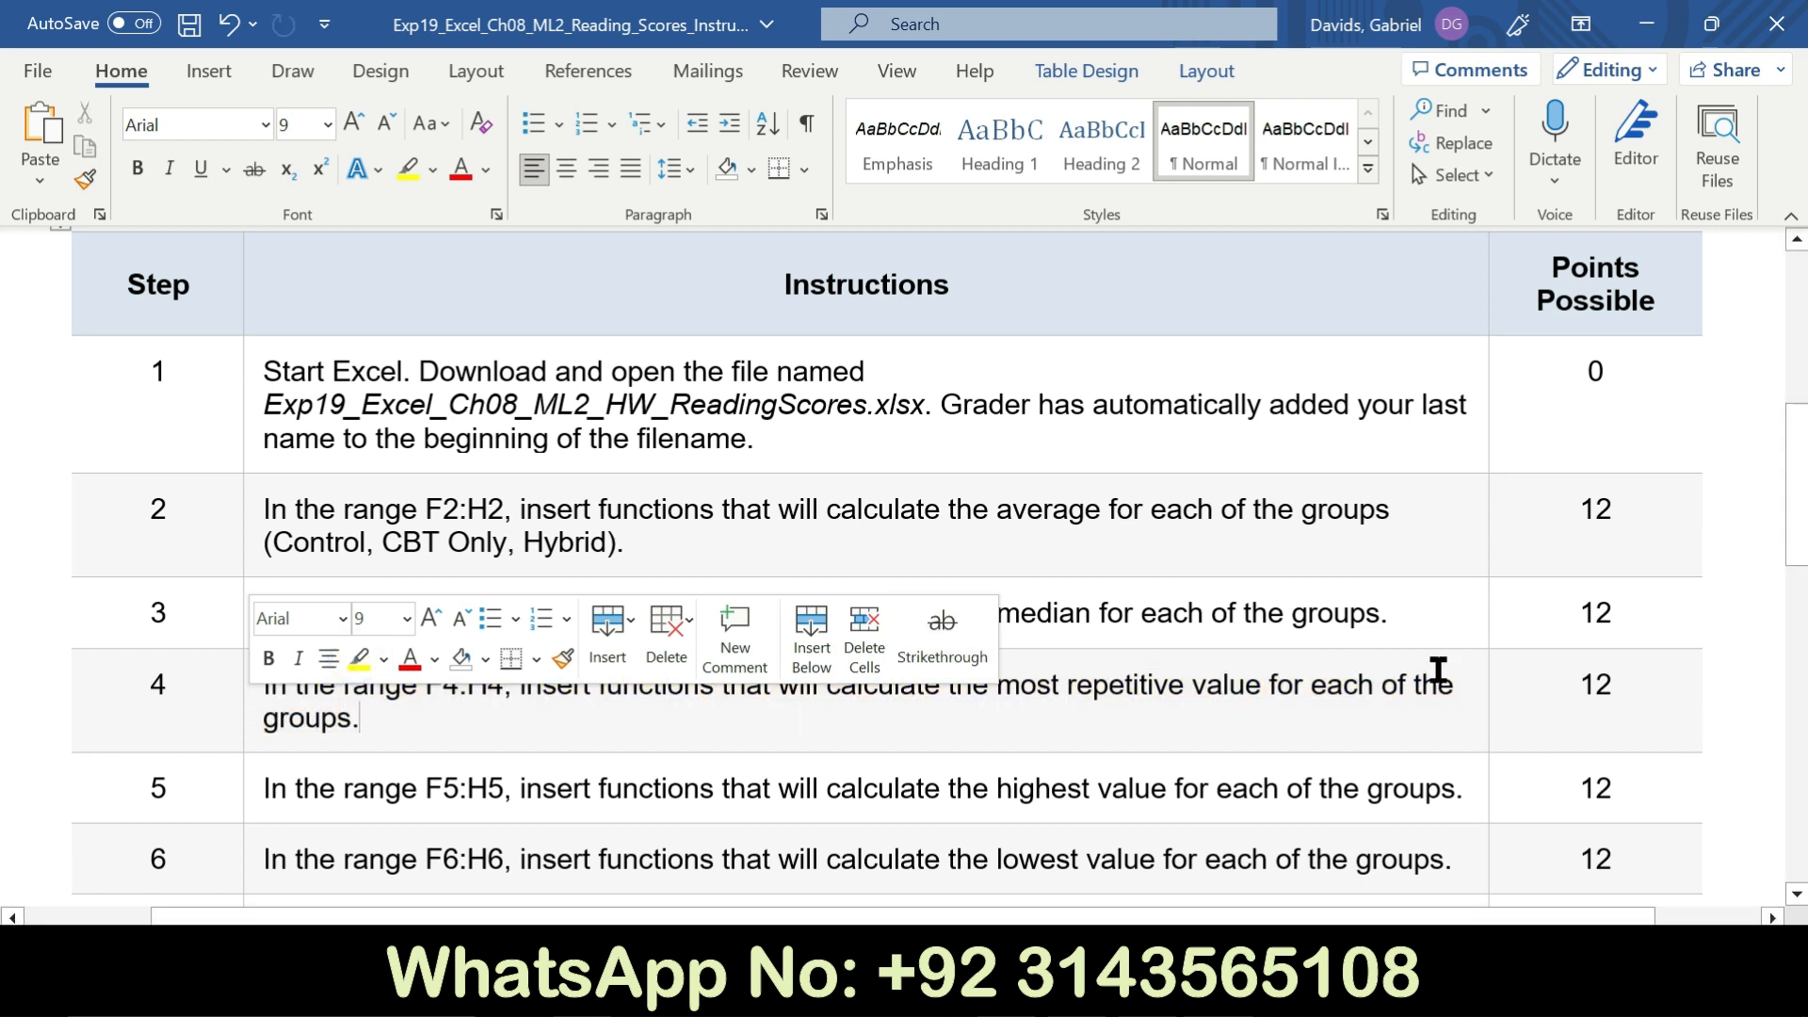
pyautogui.moveTo(1797, 484); pyautogui.dragTo(1799, 618)
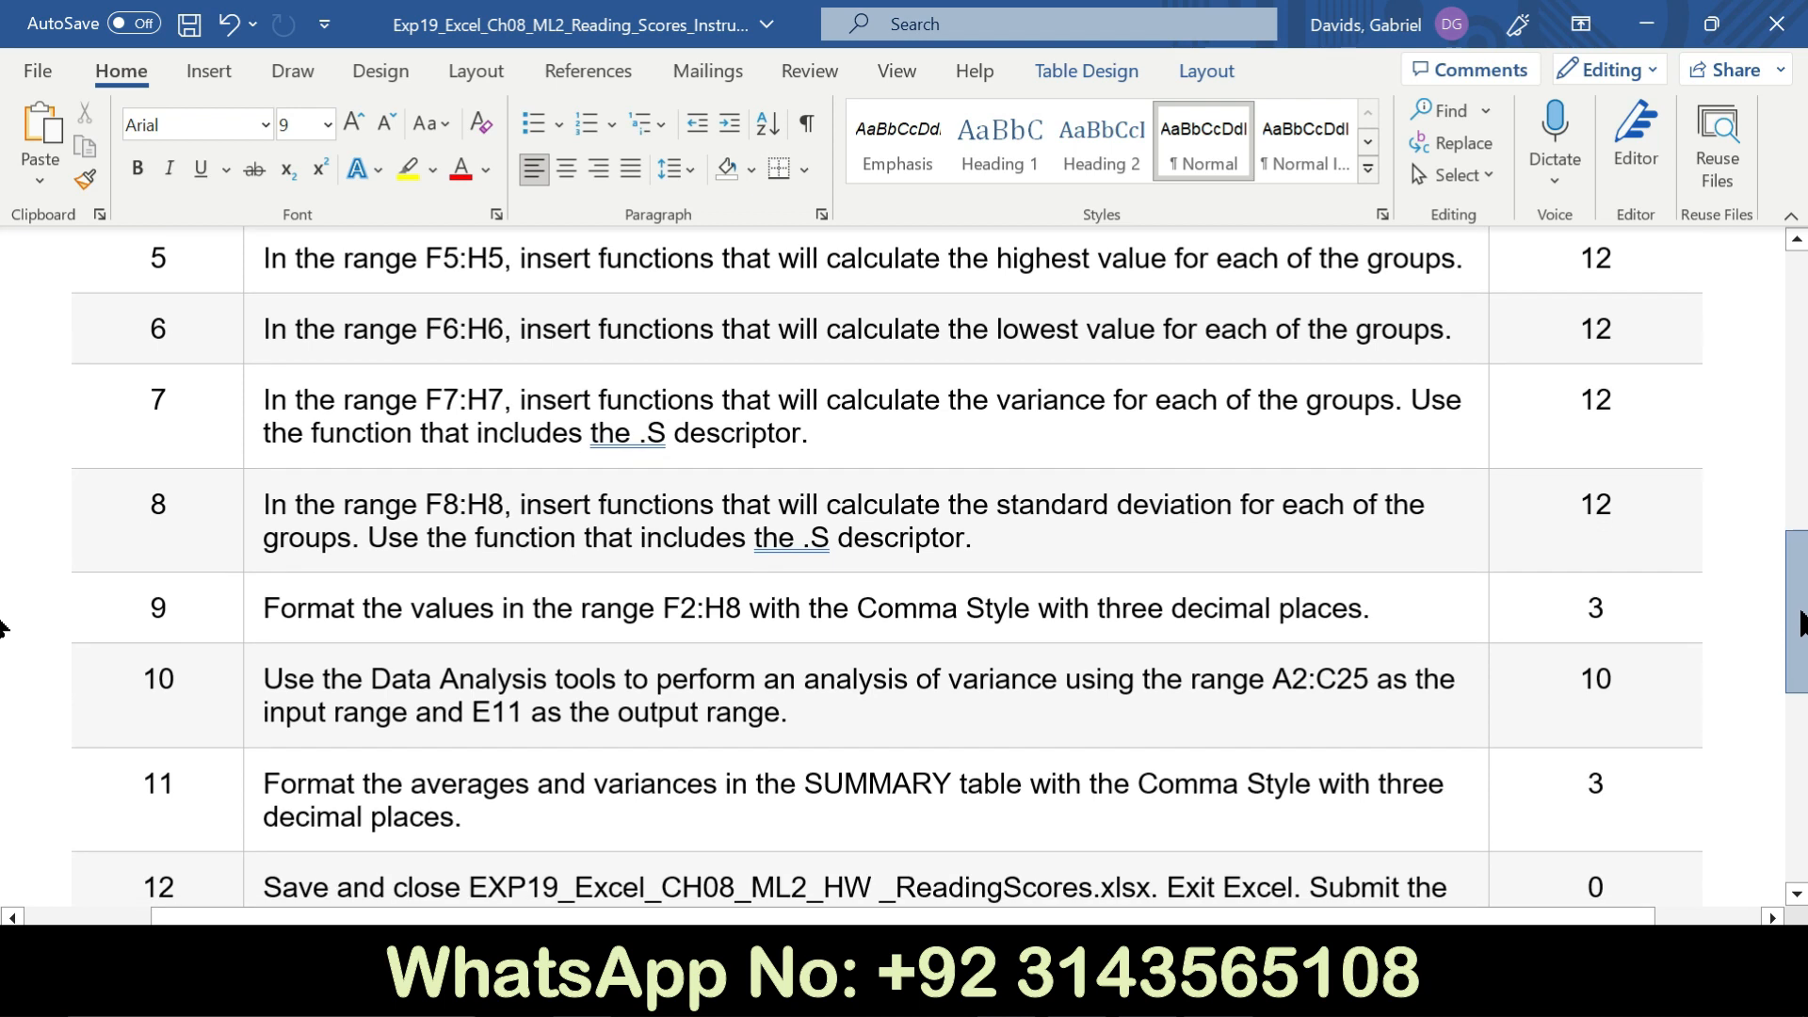
pyautogui.click(252, 273)
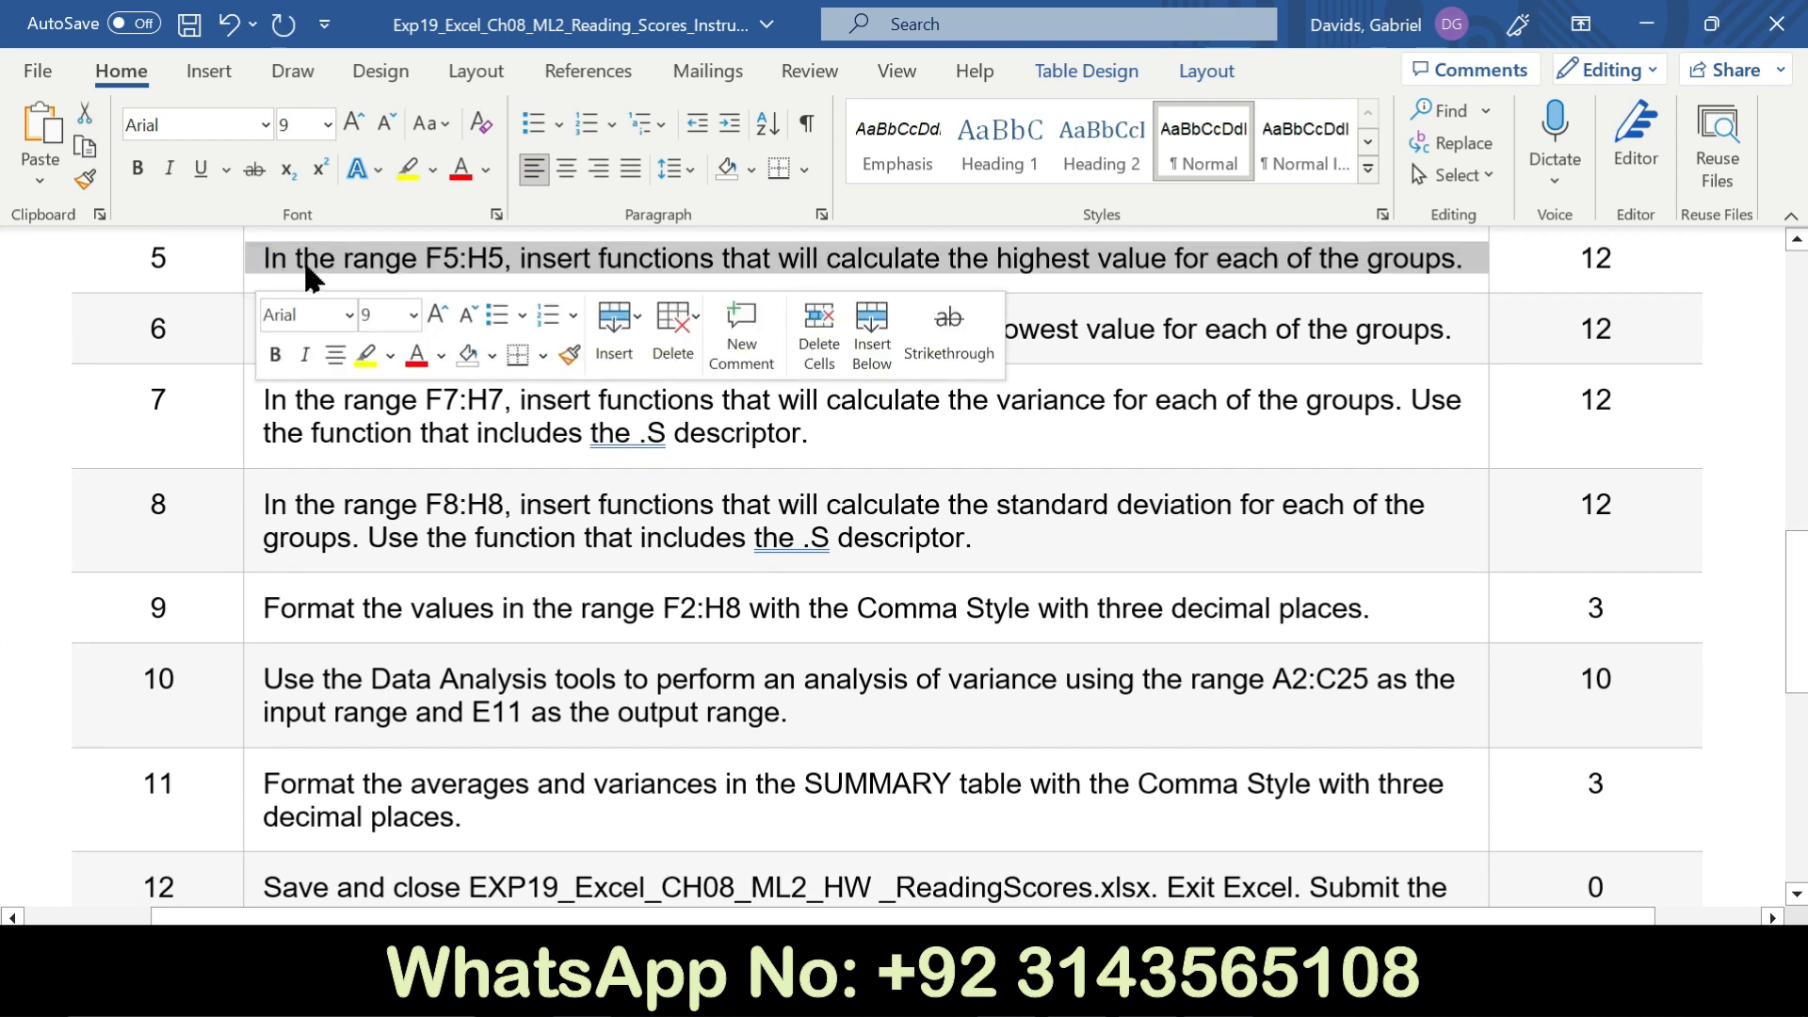
pyautogui.click(366, 356)
pyautogui.moveTo(263, 264); pyautogui.dragTo(1467, 258)
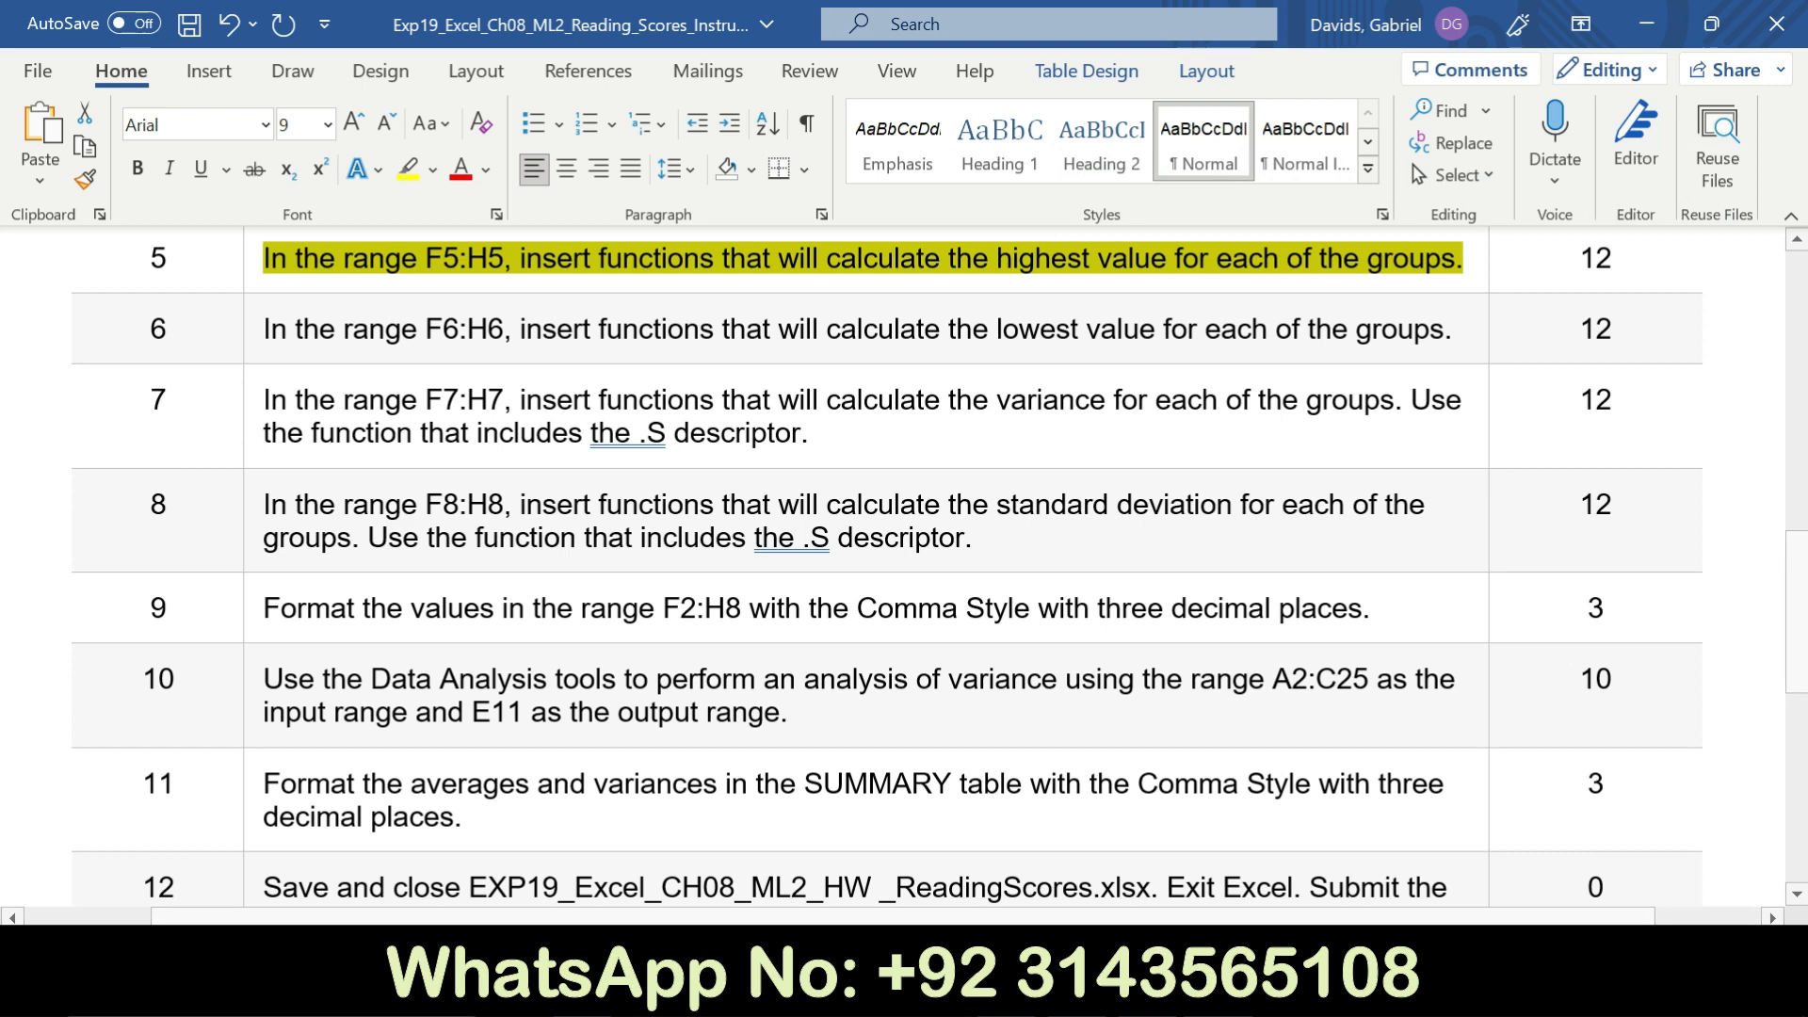
# Switch to the Excel workbook and calculate the Control group's highest value in F5 with MAX over A2:A25
pyautogui.hotkey('alt', 'Tab')
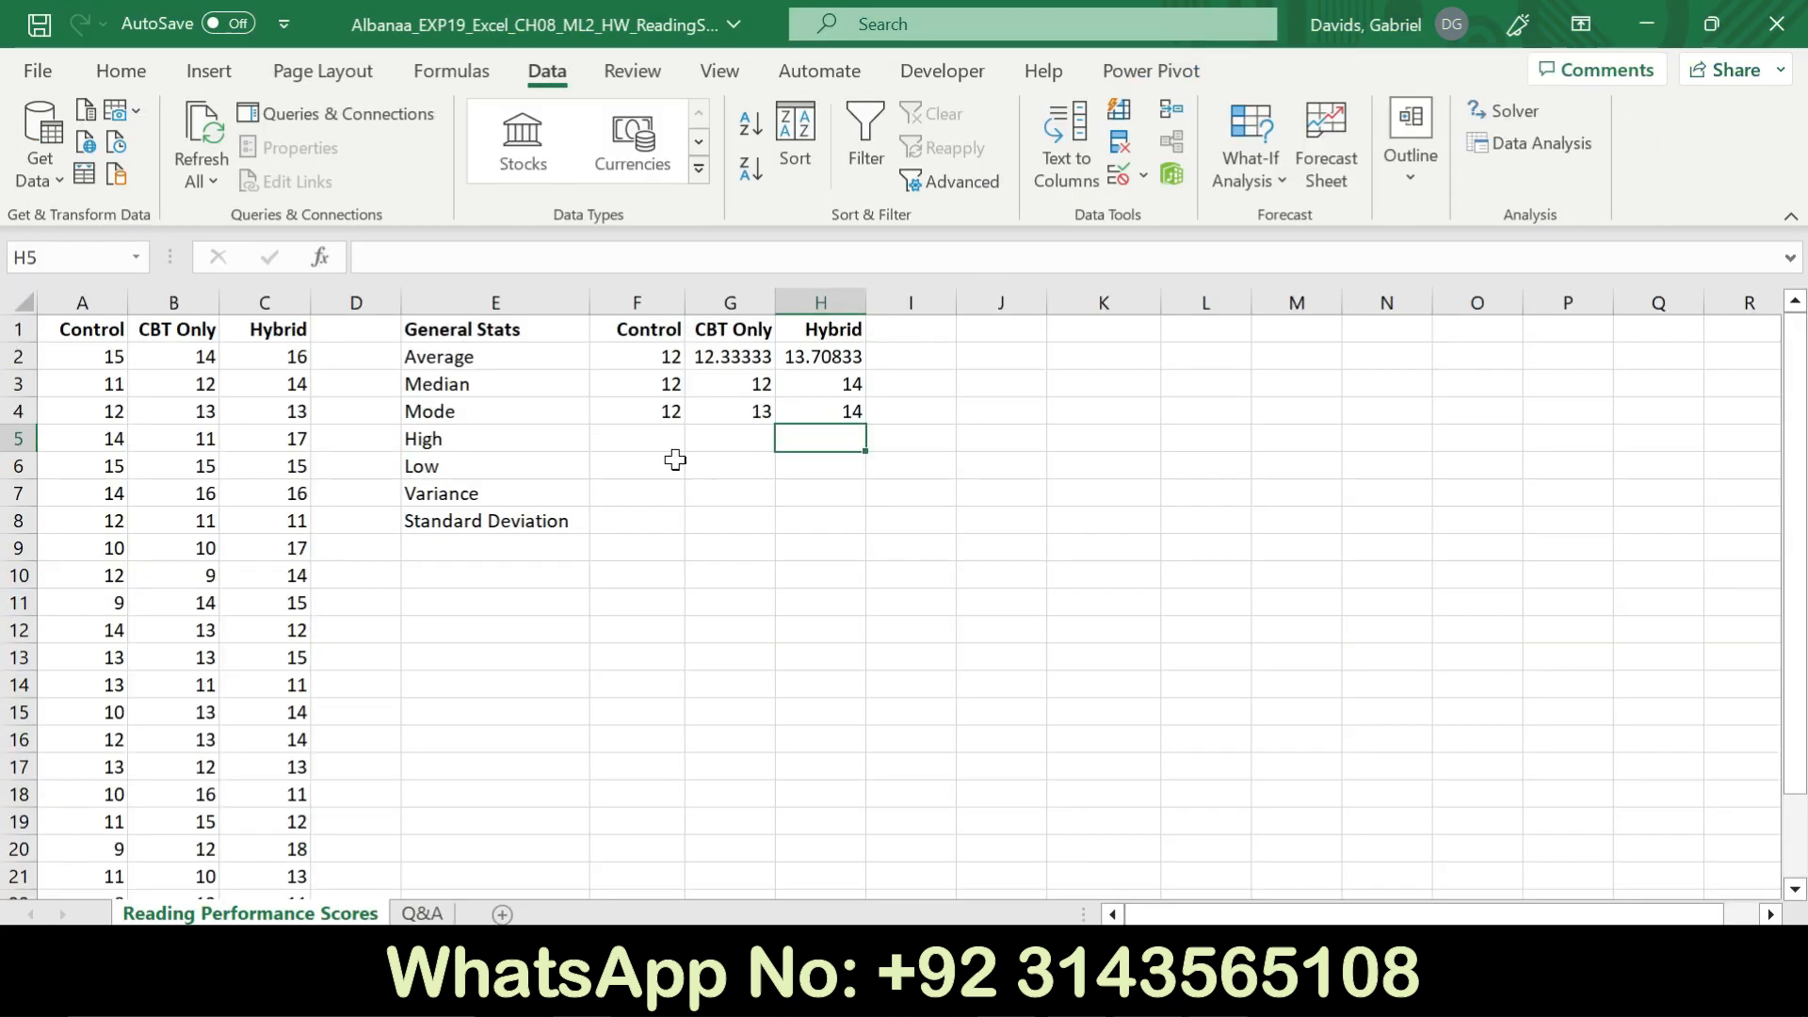
pyautogui.click(670, 438)
pyautogui.write('=')
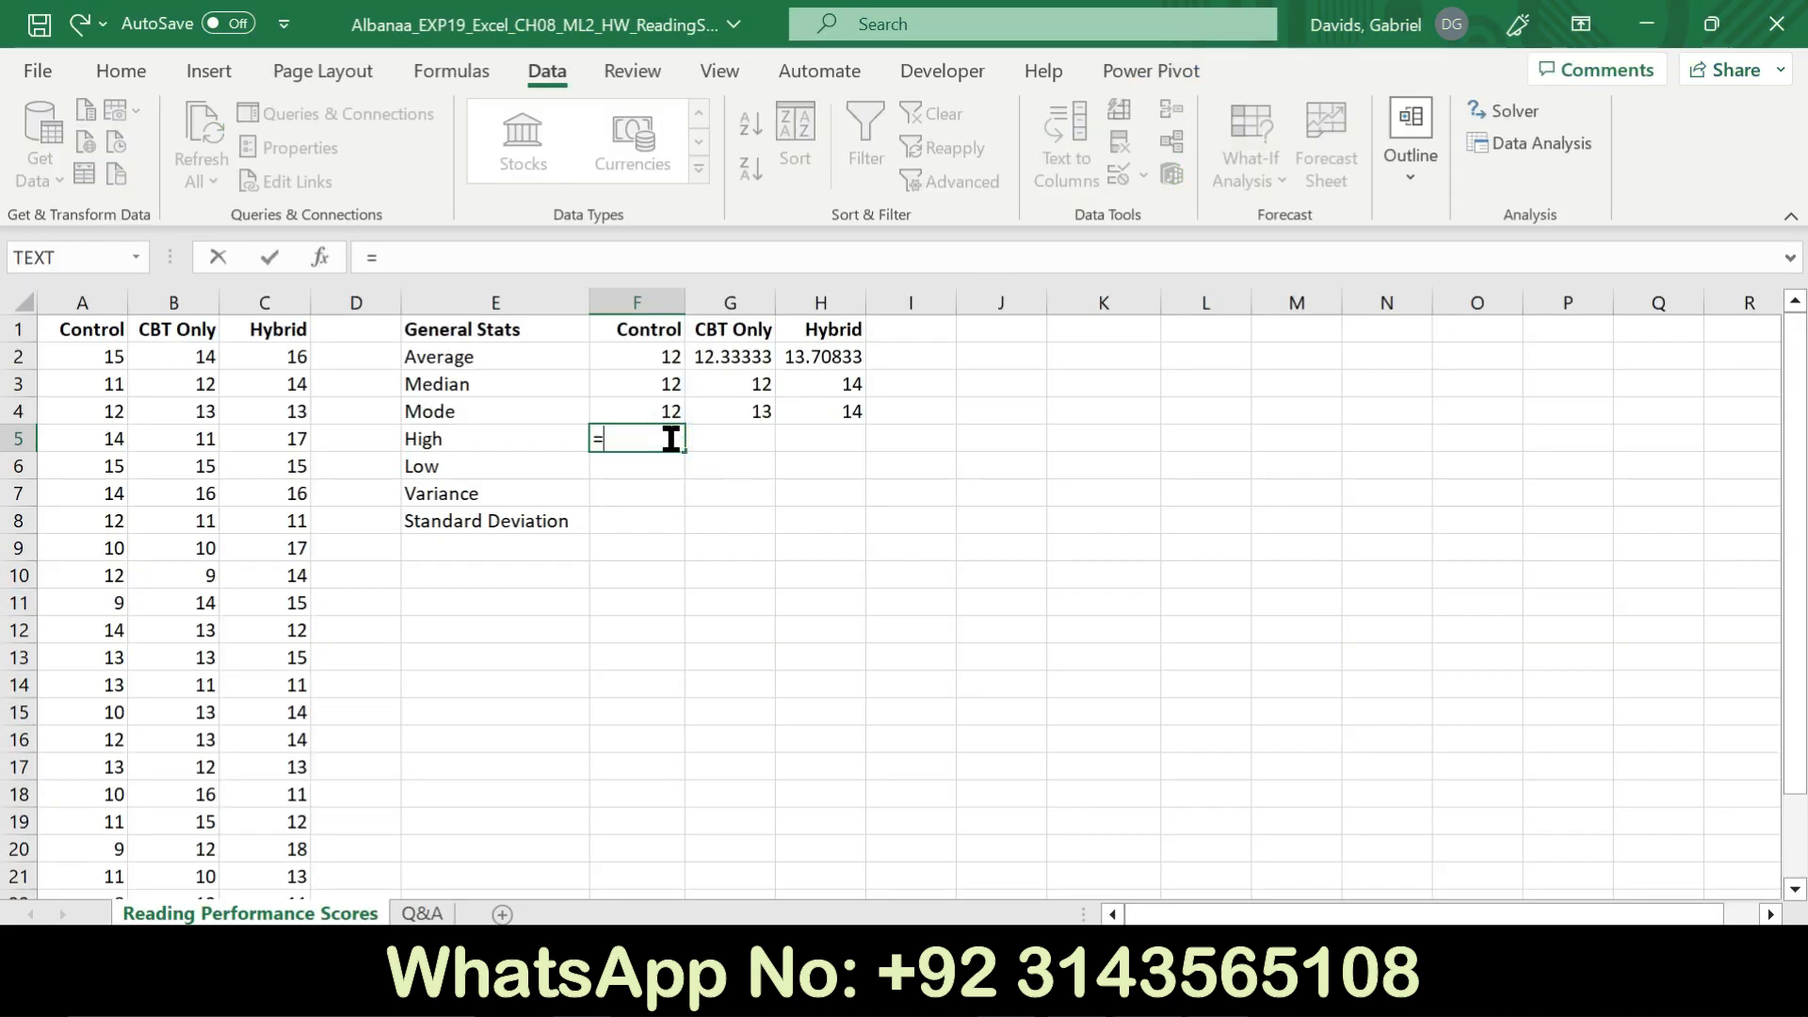
pyautogui.write('max')
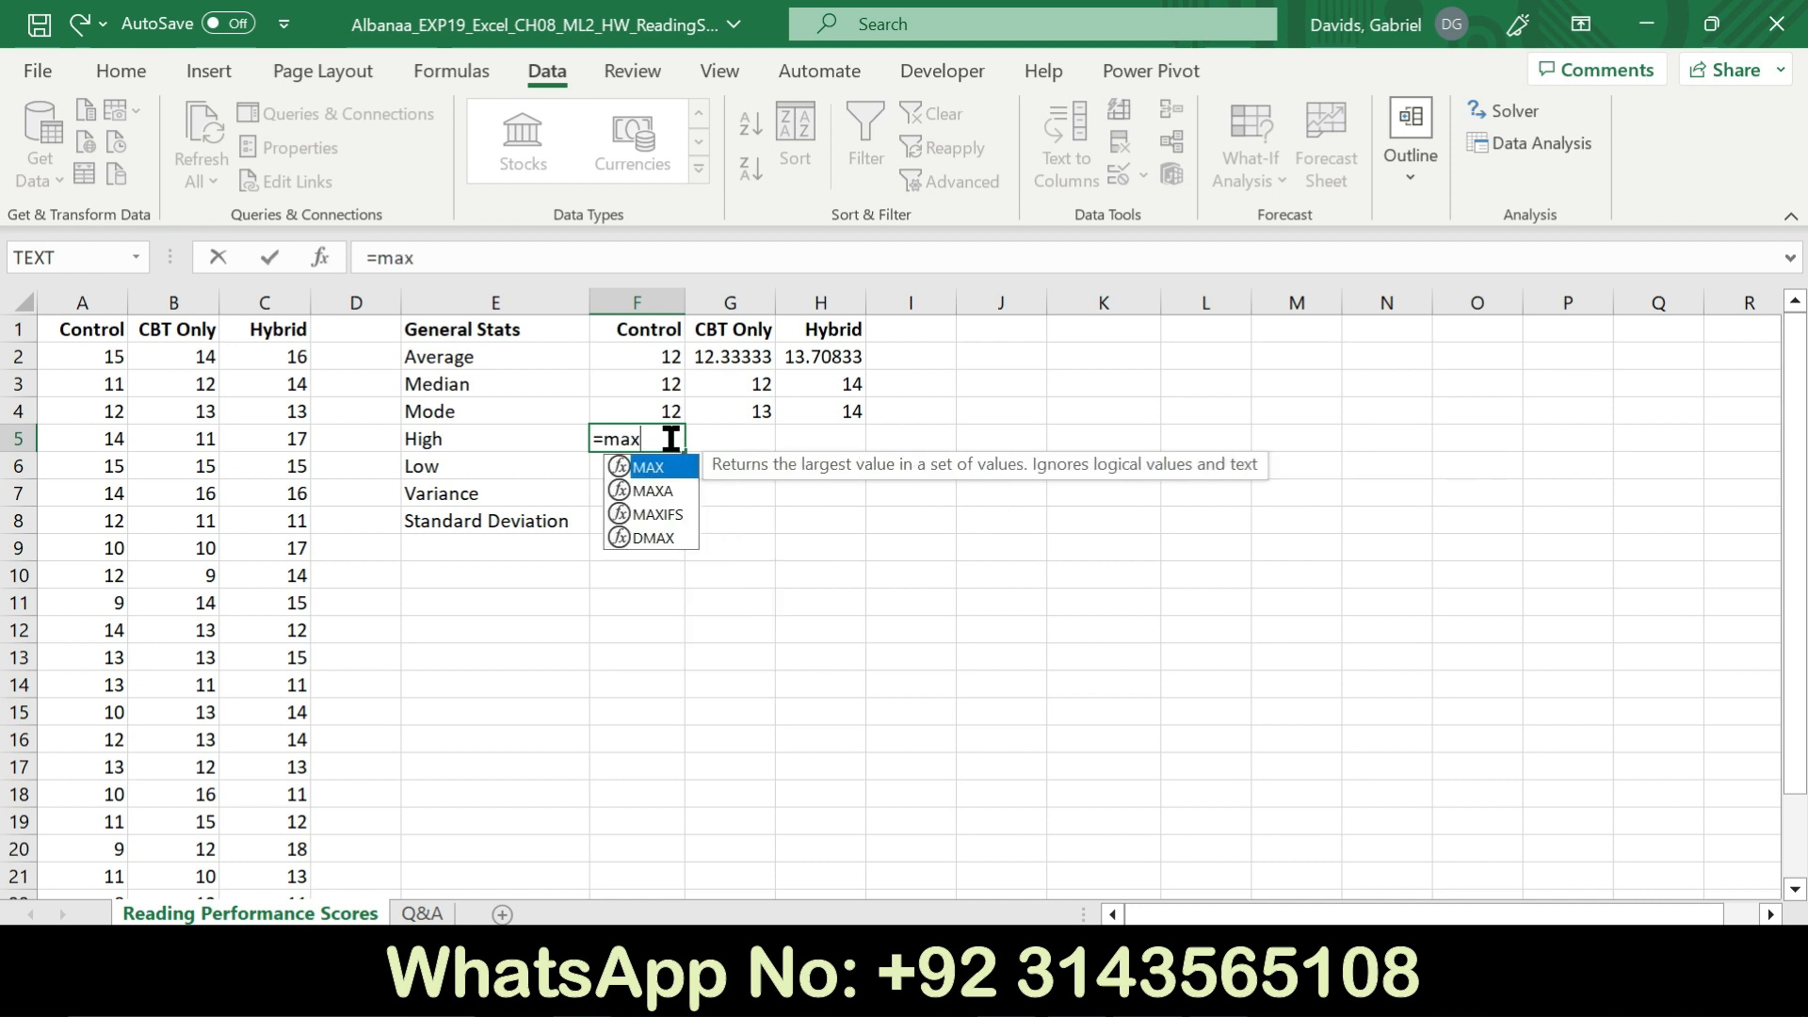
pyautogui.doubleClick(662, 469)
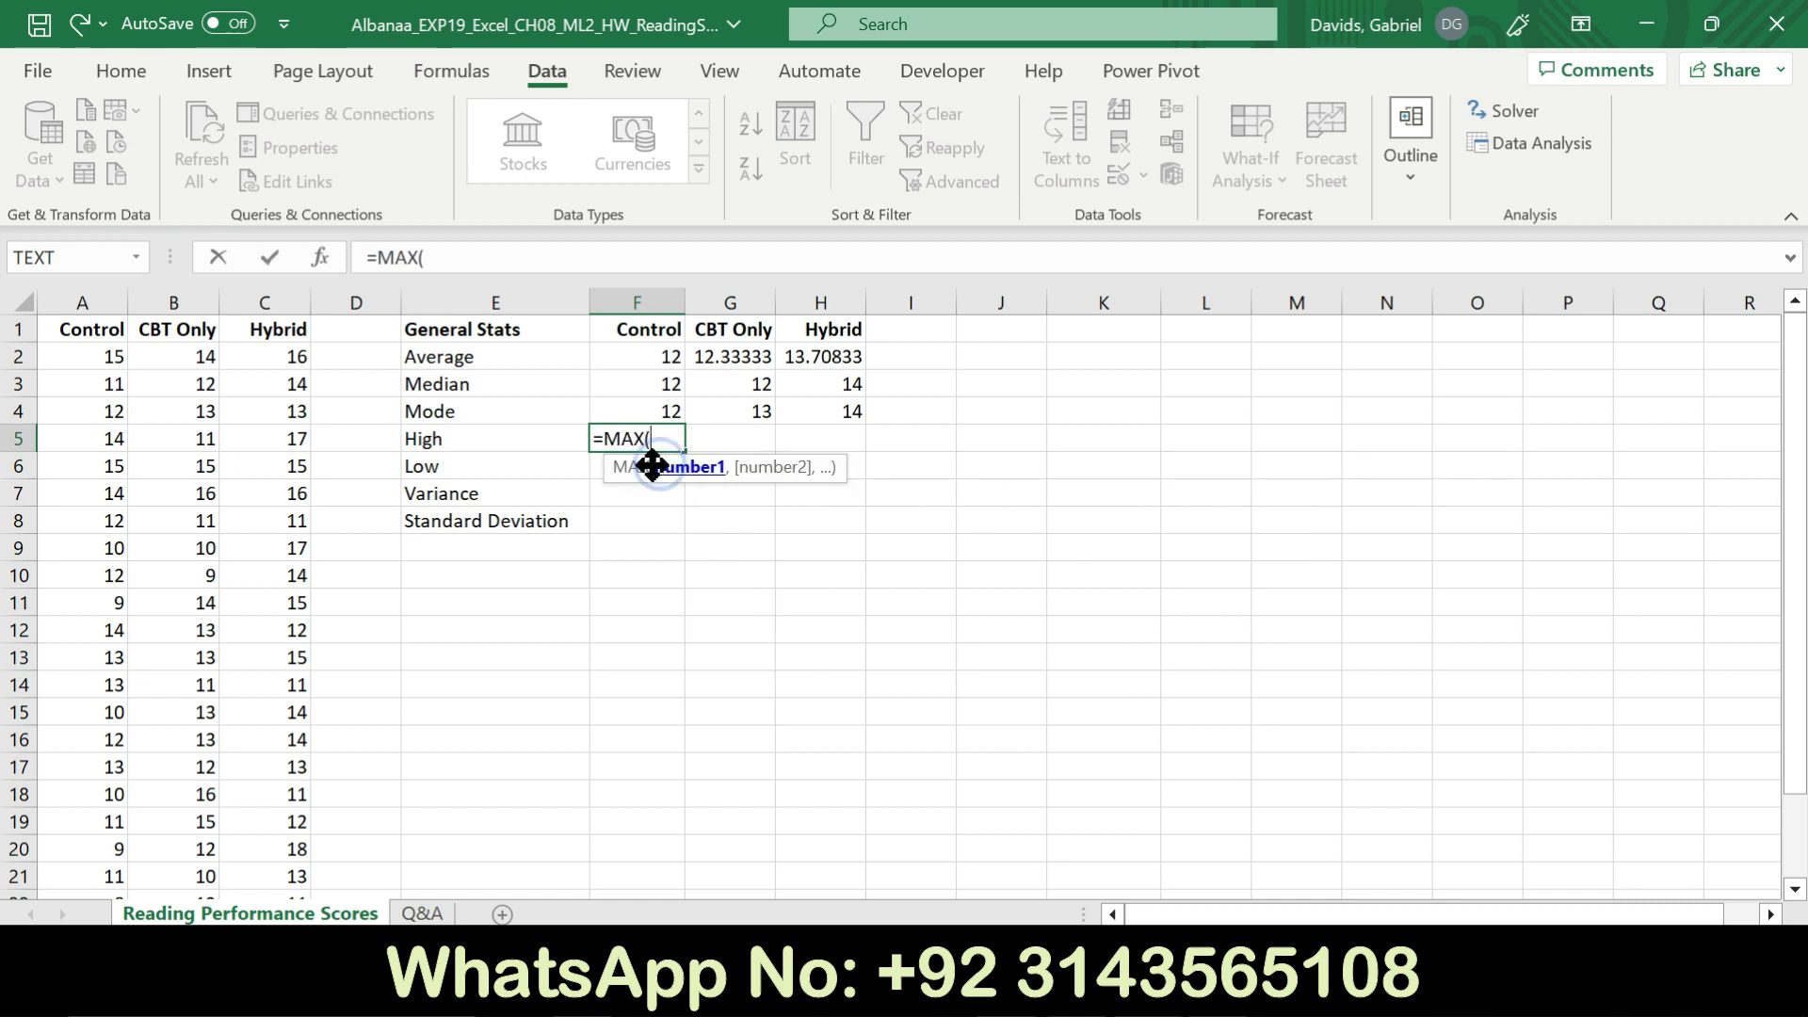
pyautogui.moveTo(120, 360); pyautogui.dragTo(101, 848)
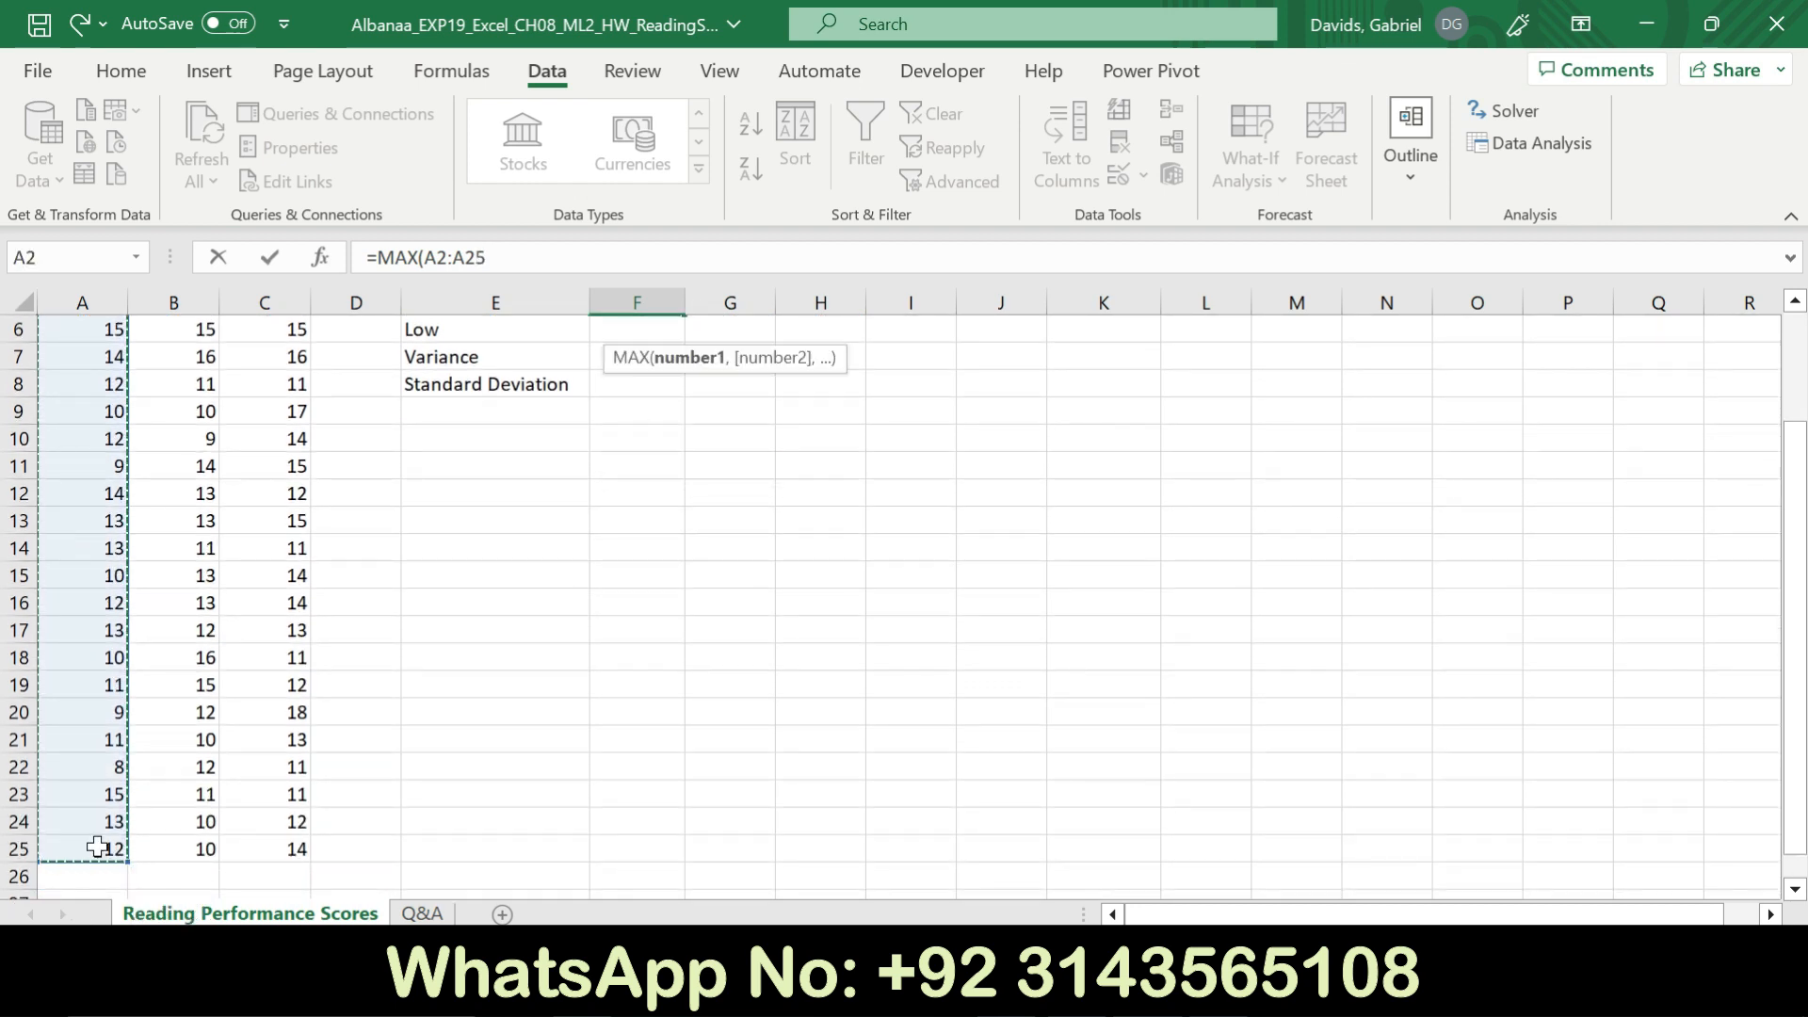
pyautogui.press('Return')
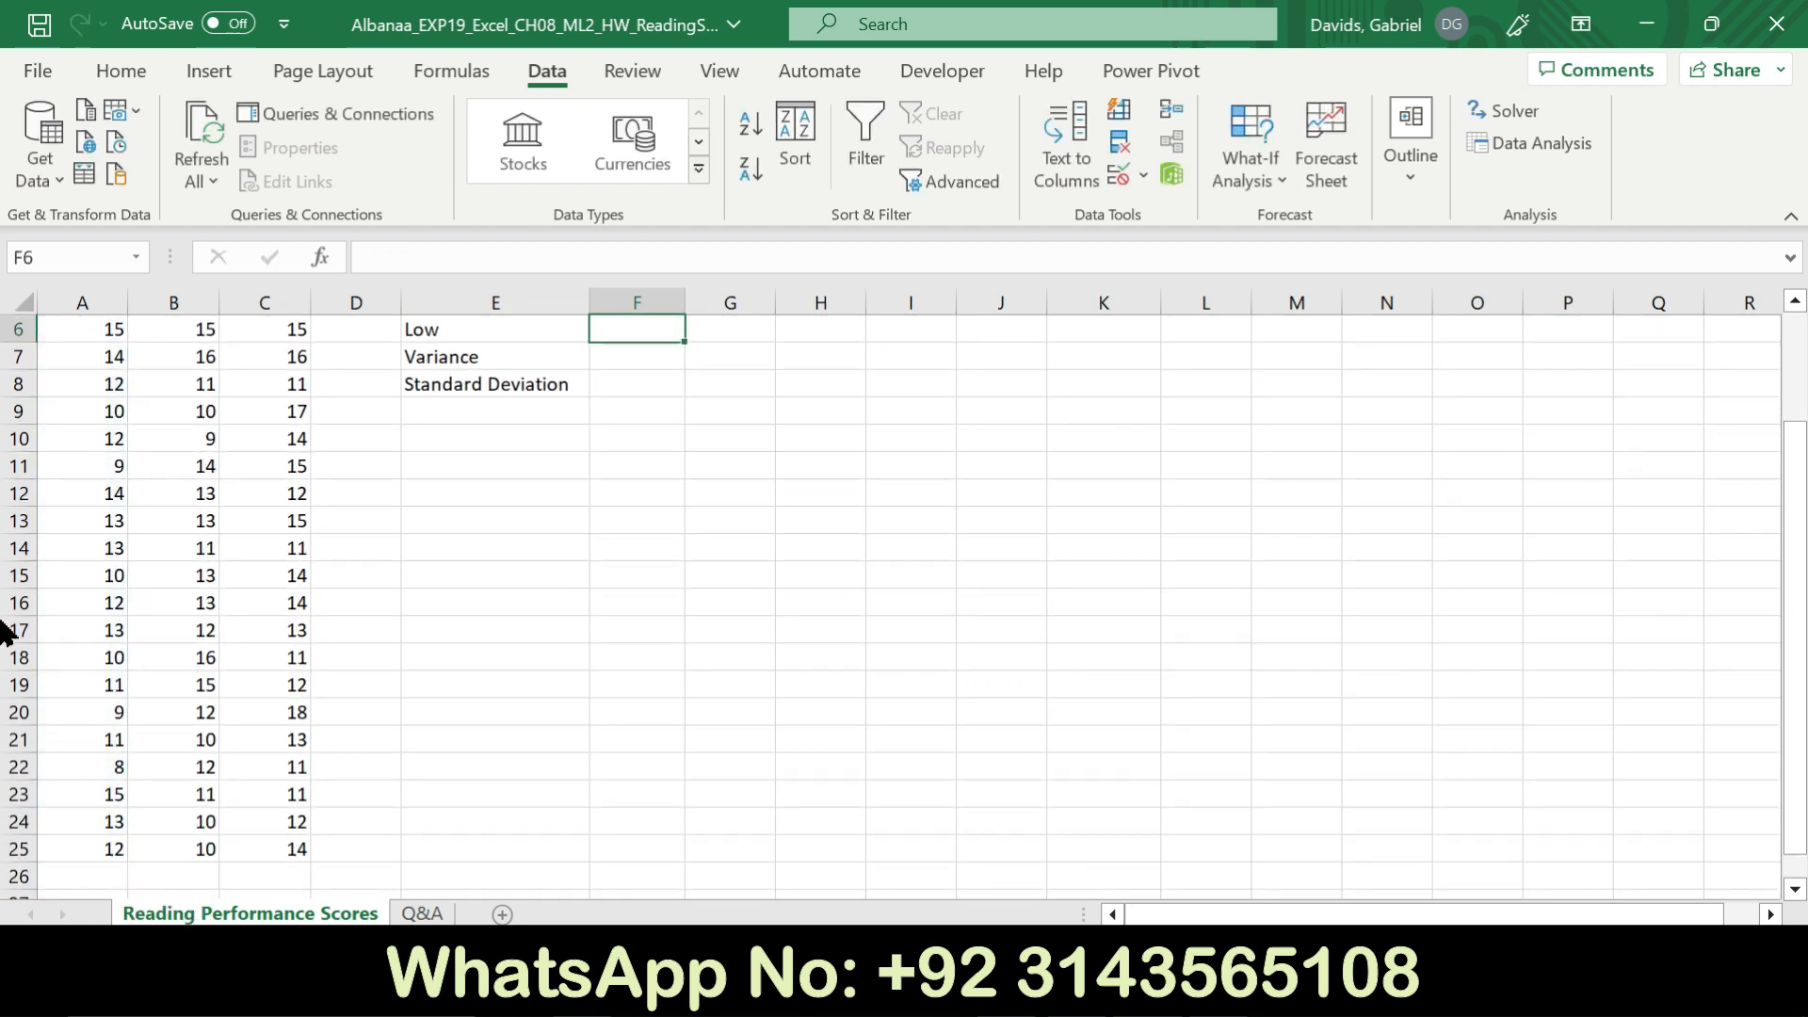
# Calculate the CBT Only group's highest value in G5 with MAX over the scores in column B
pyautogui.scroll(2, 5, 633)
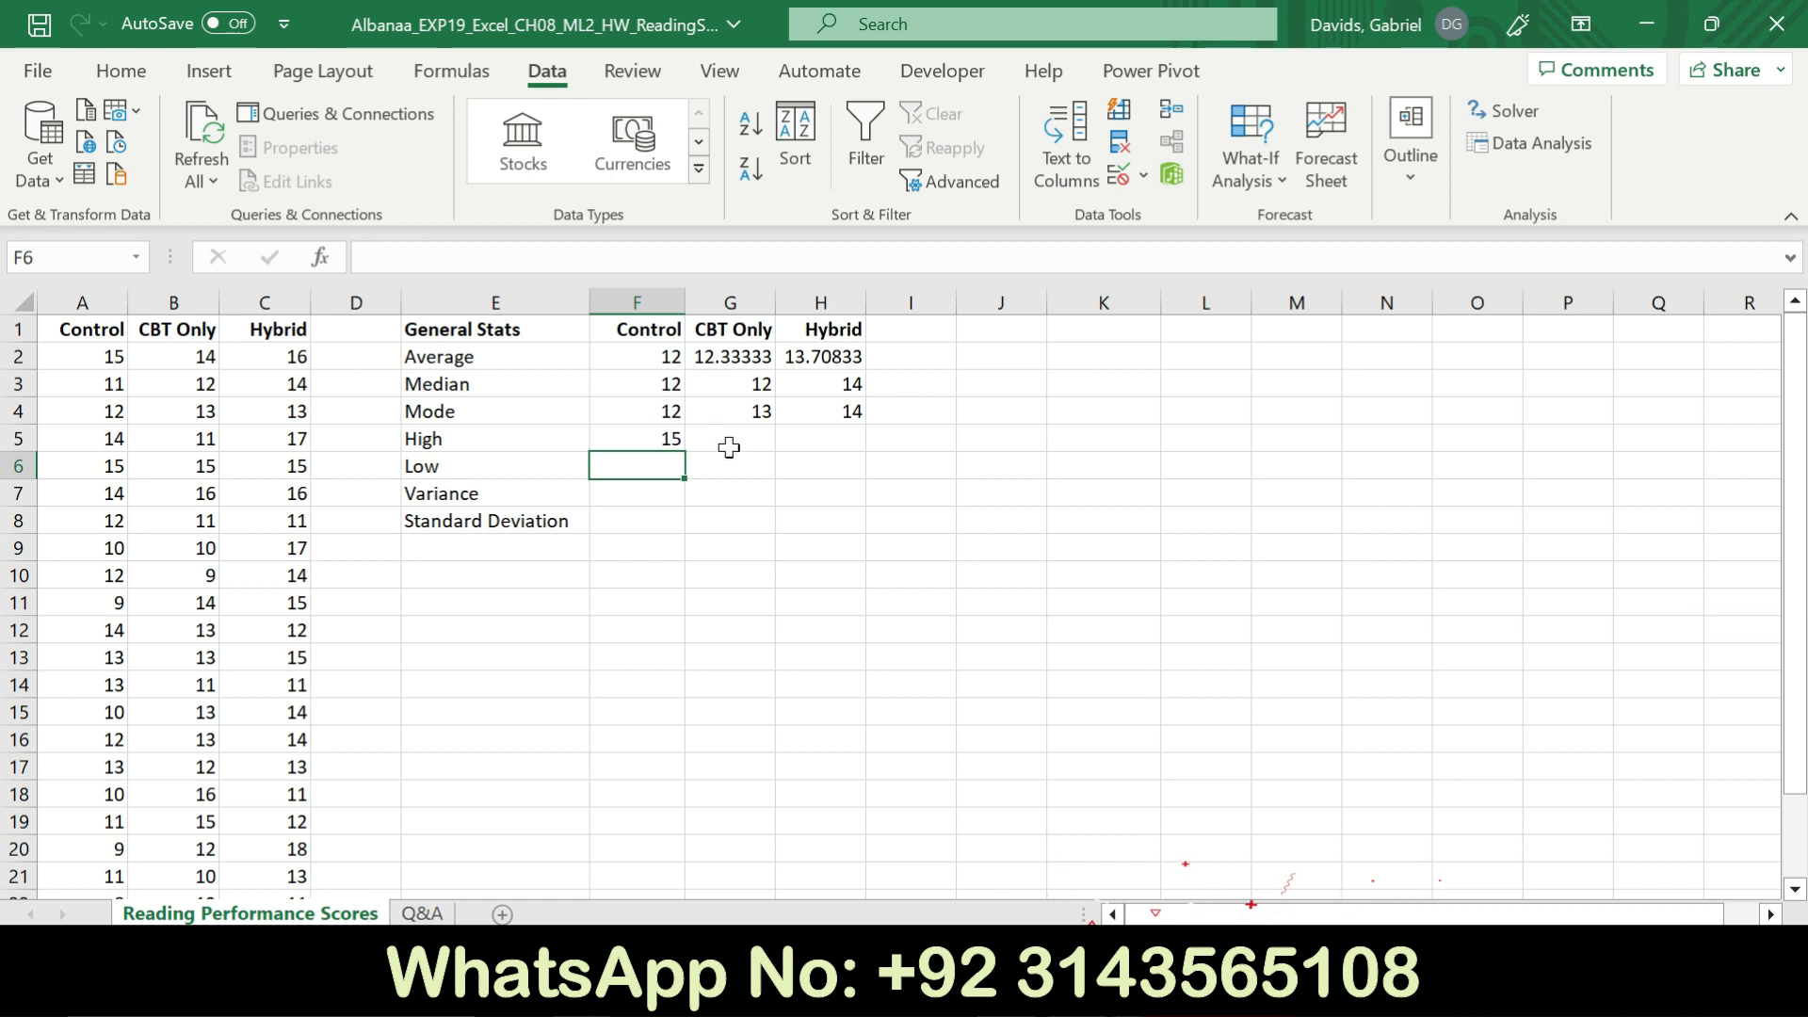
pyautogui.click(734, 440)
pyautogui.write('=')
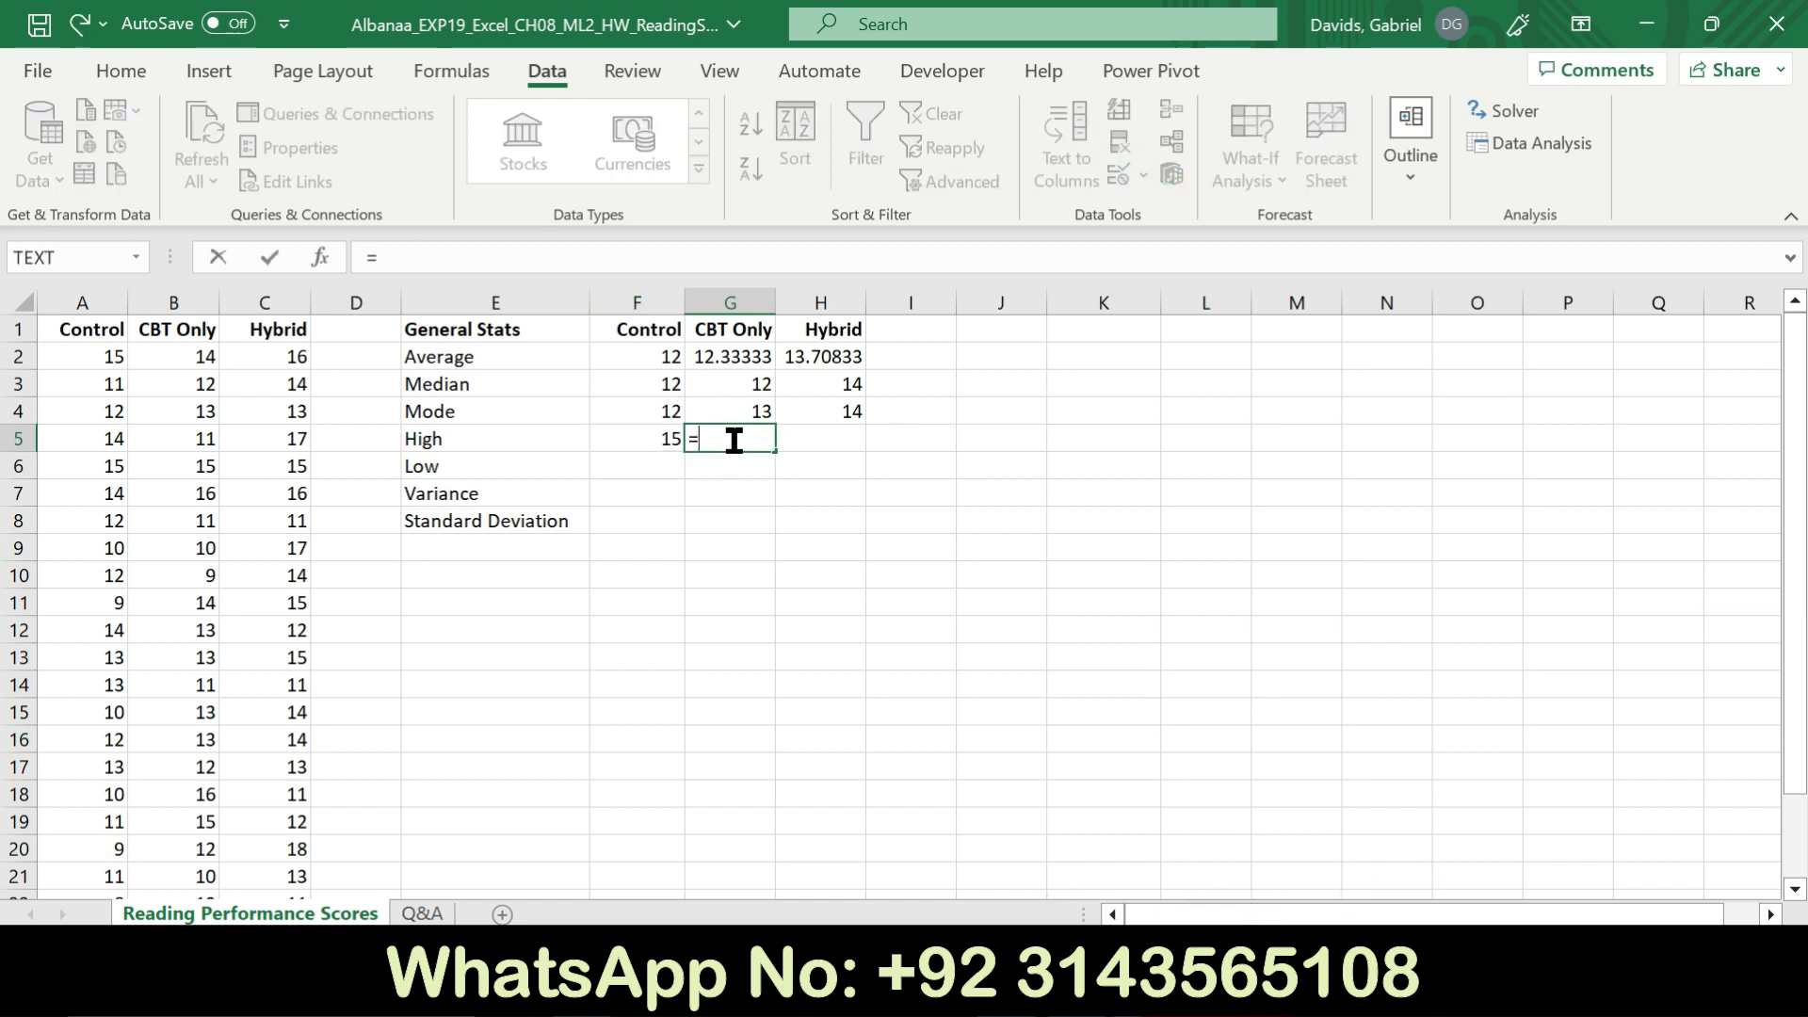
pyautogui.write('max')
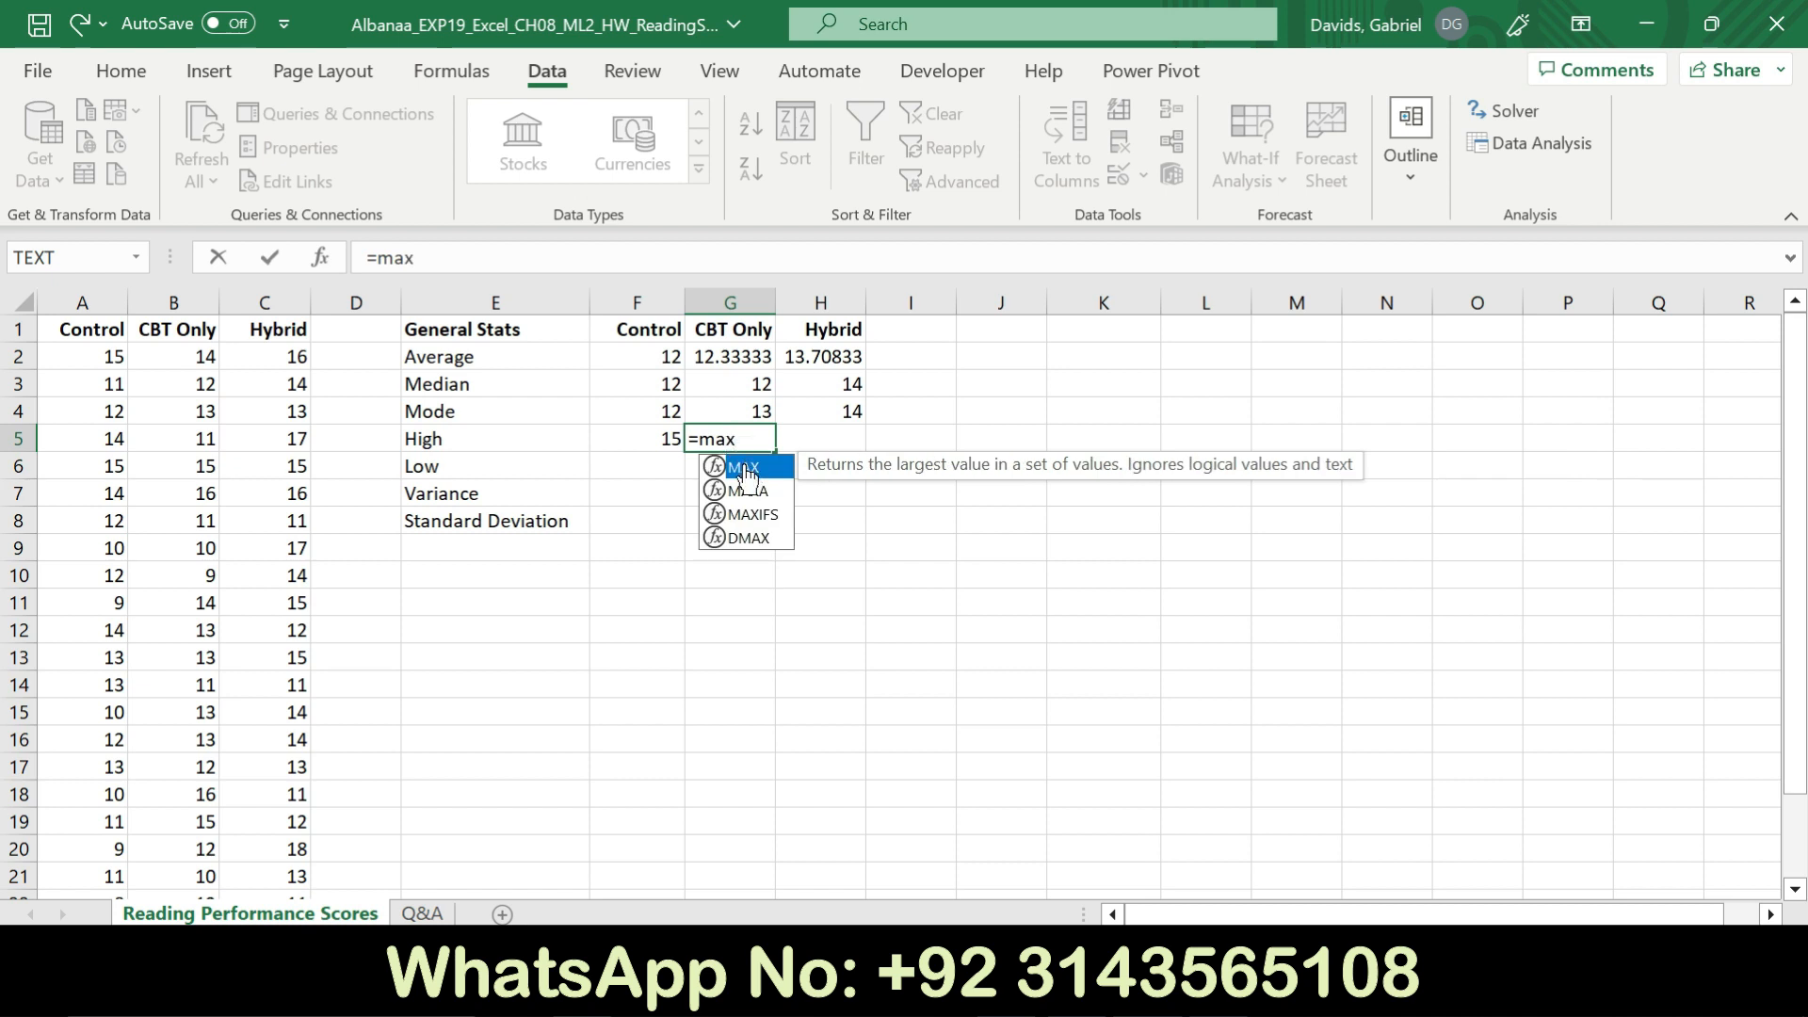
pyautogui.doubleClick(744, 468)
pyautogui.moveTo(182, 348); pyautogui.dragTo(198, 800)
pyautogui.press('Return')
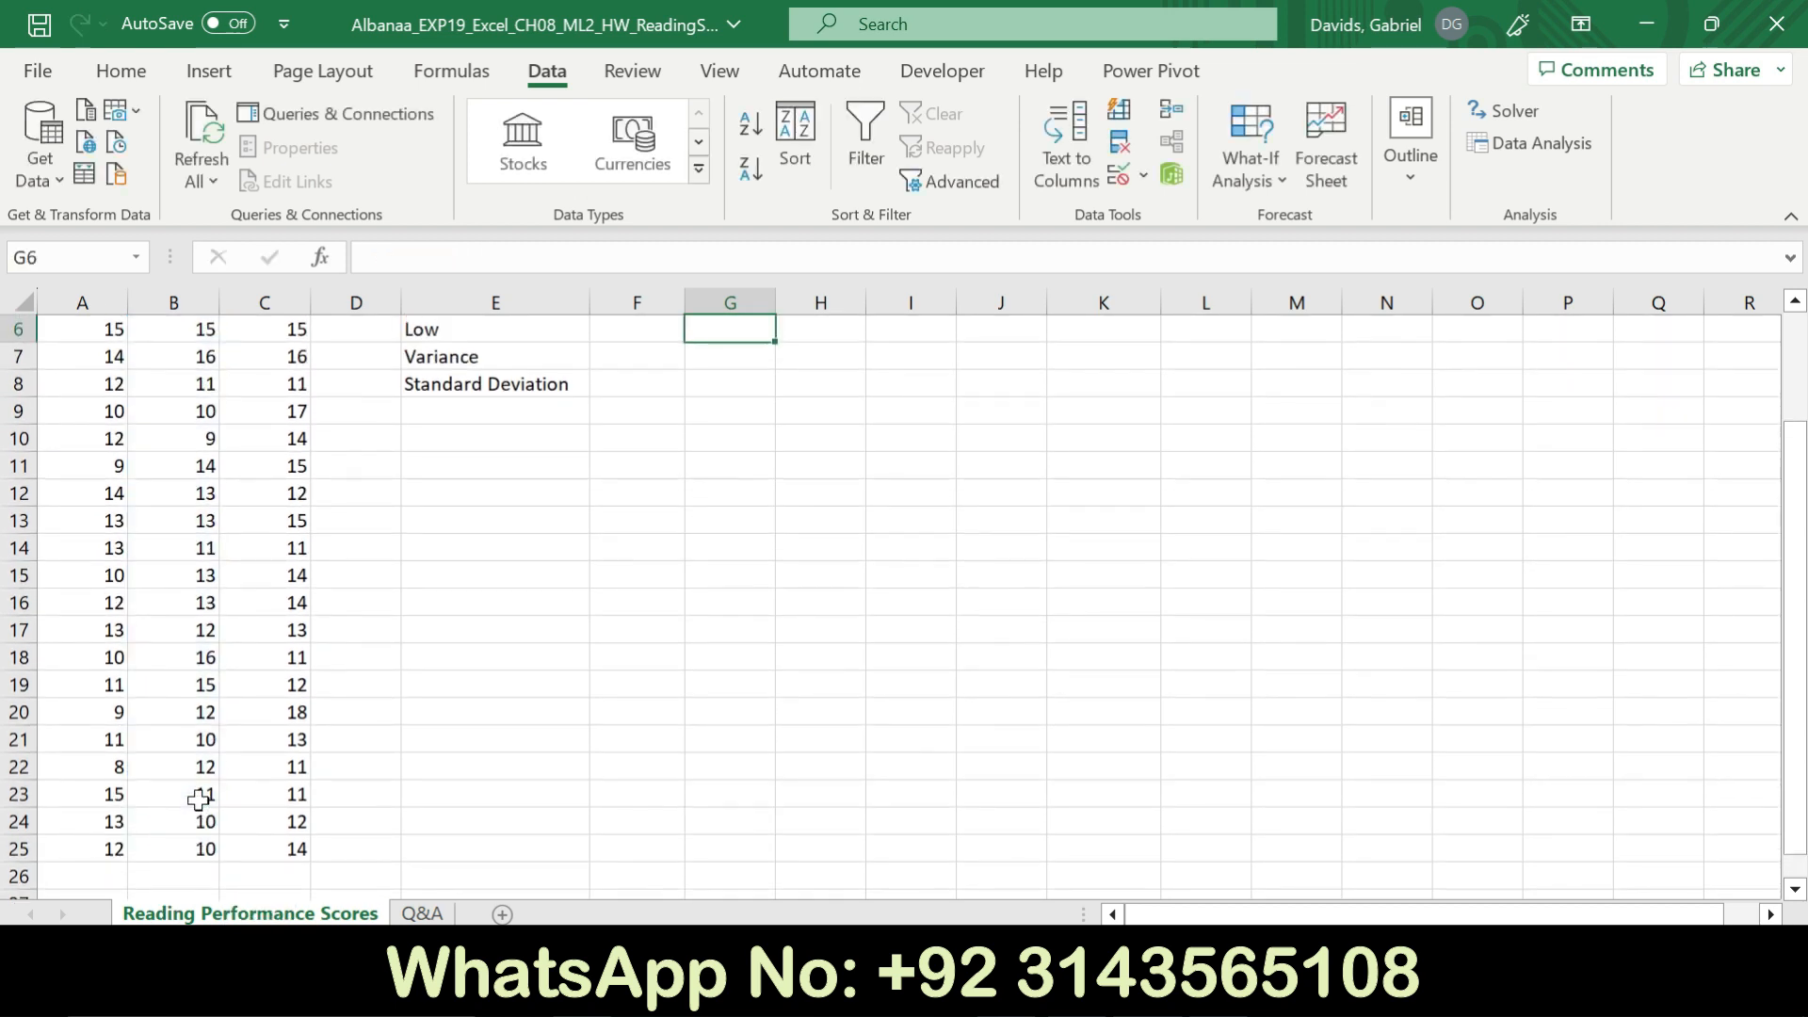
# Calculate the Hybrid group's highest value in H5 with MAX over C2:C25
pyautogui.moveTo(1783, 633); pyautogui.dragTo(1789, 471)
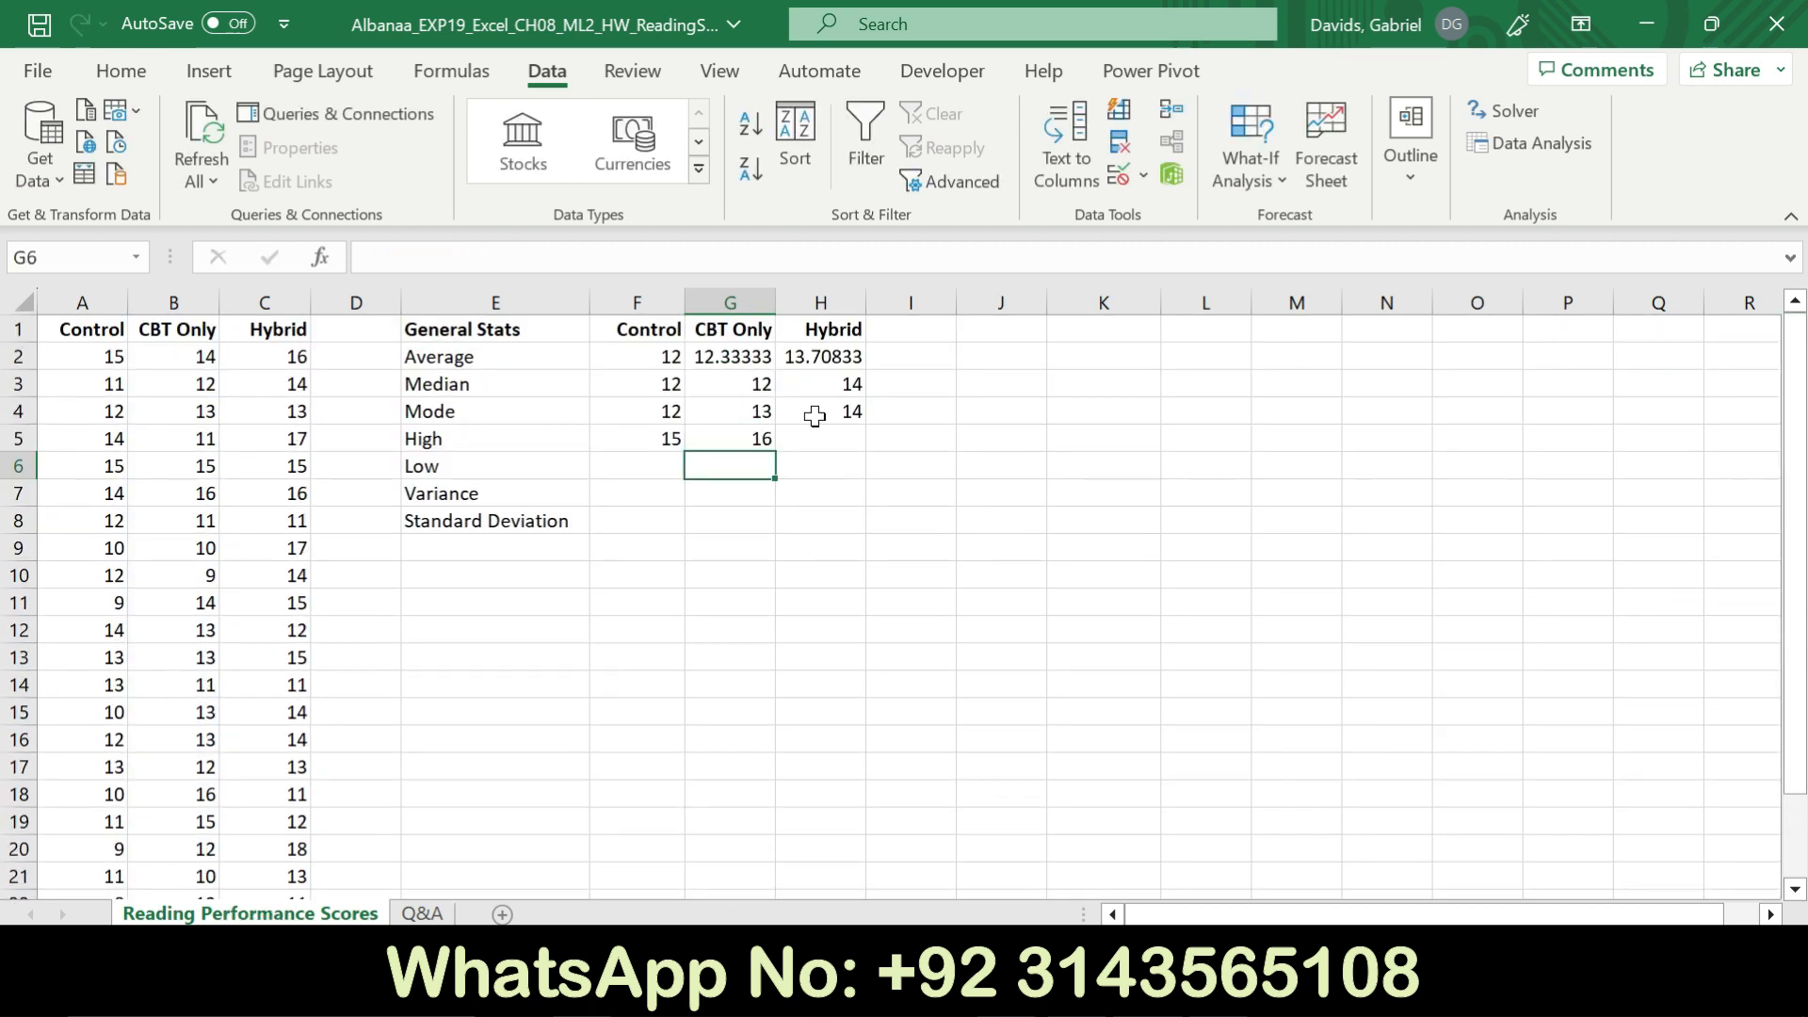
pyautogui.click(814, 441)
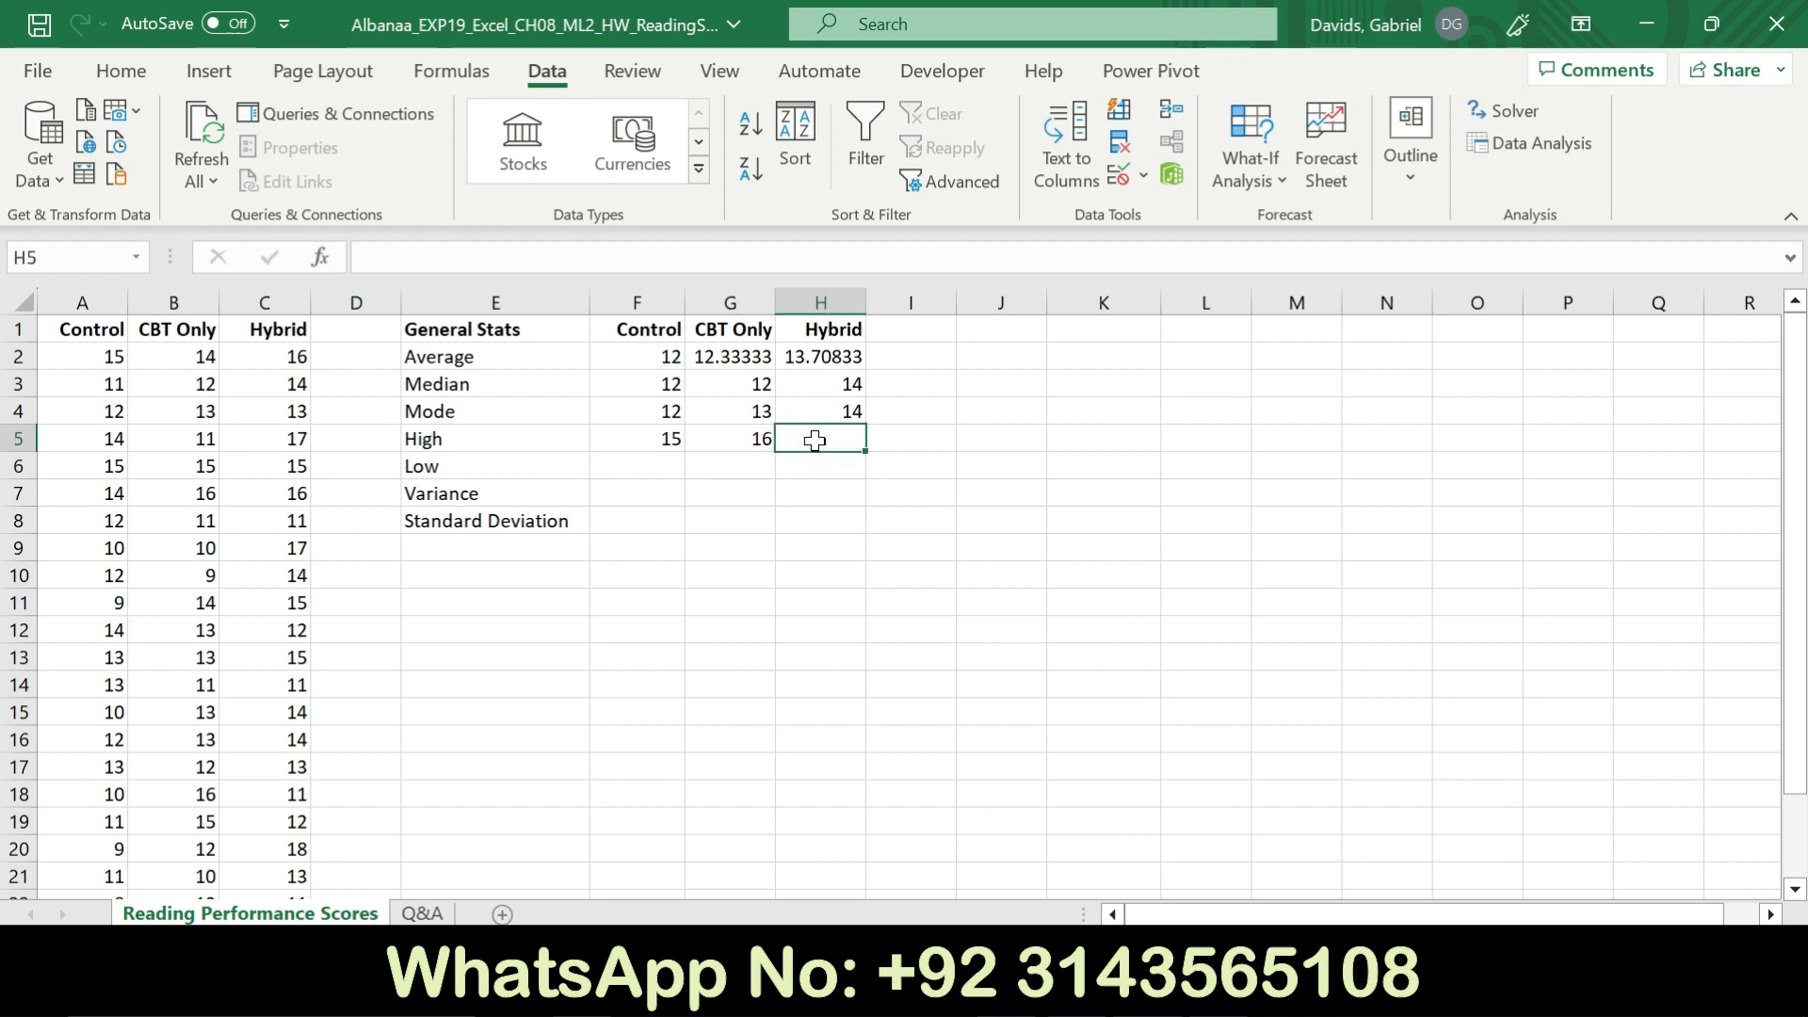
pyautogui.write('=')
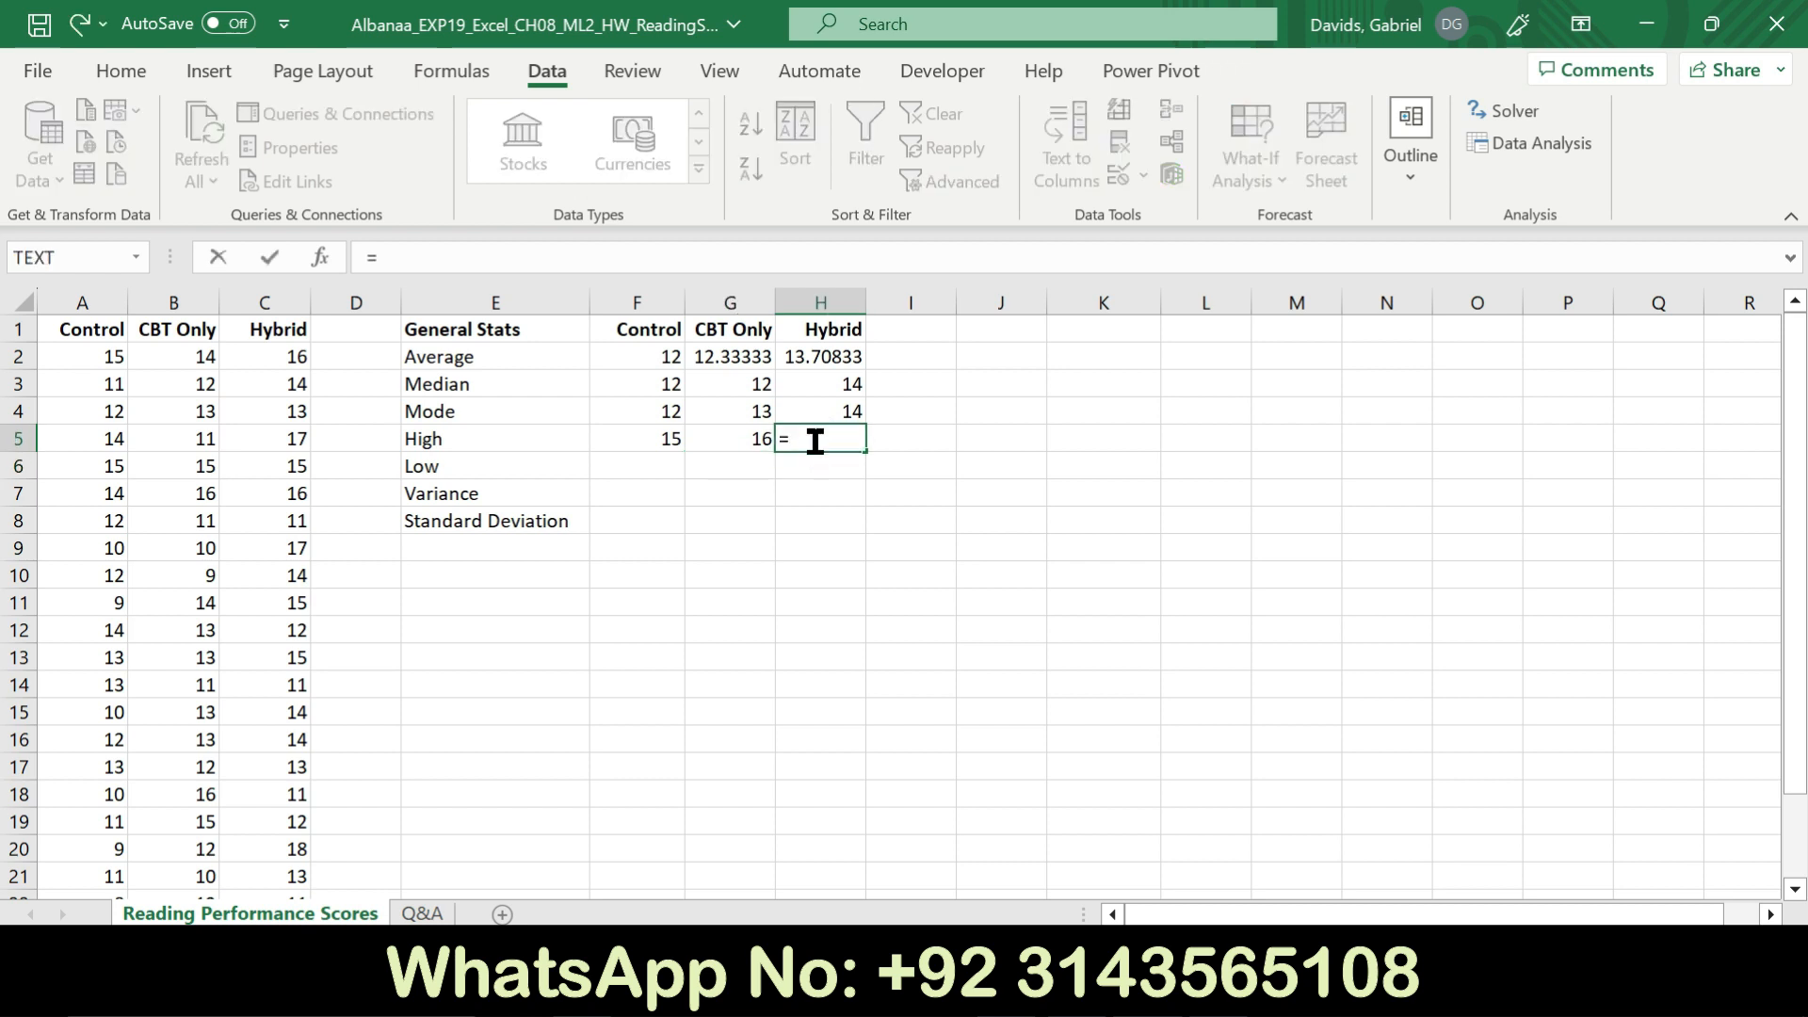
pyautogui.write('max')
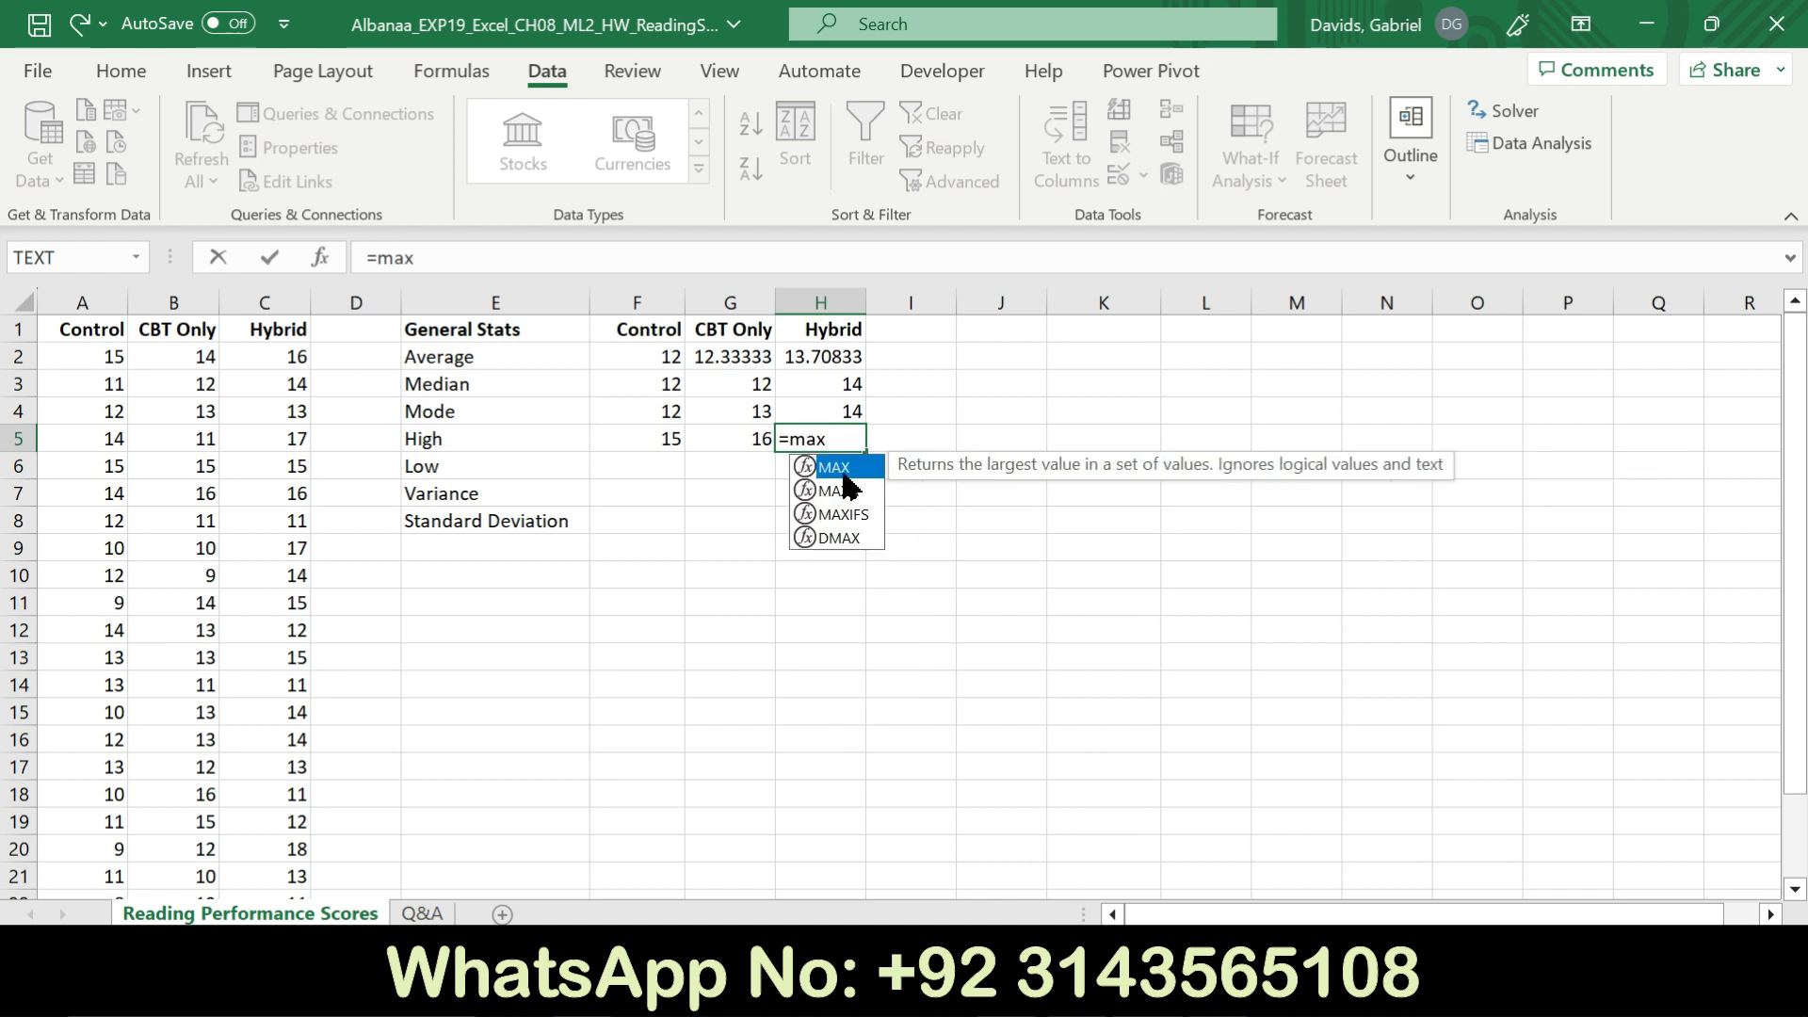
pyautogui.press('Tab')
pyautogui.moveTo(268, 366); pyautogui.dragTo(283, 847)
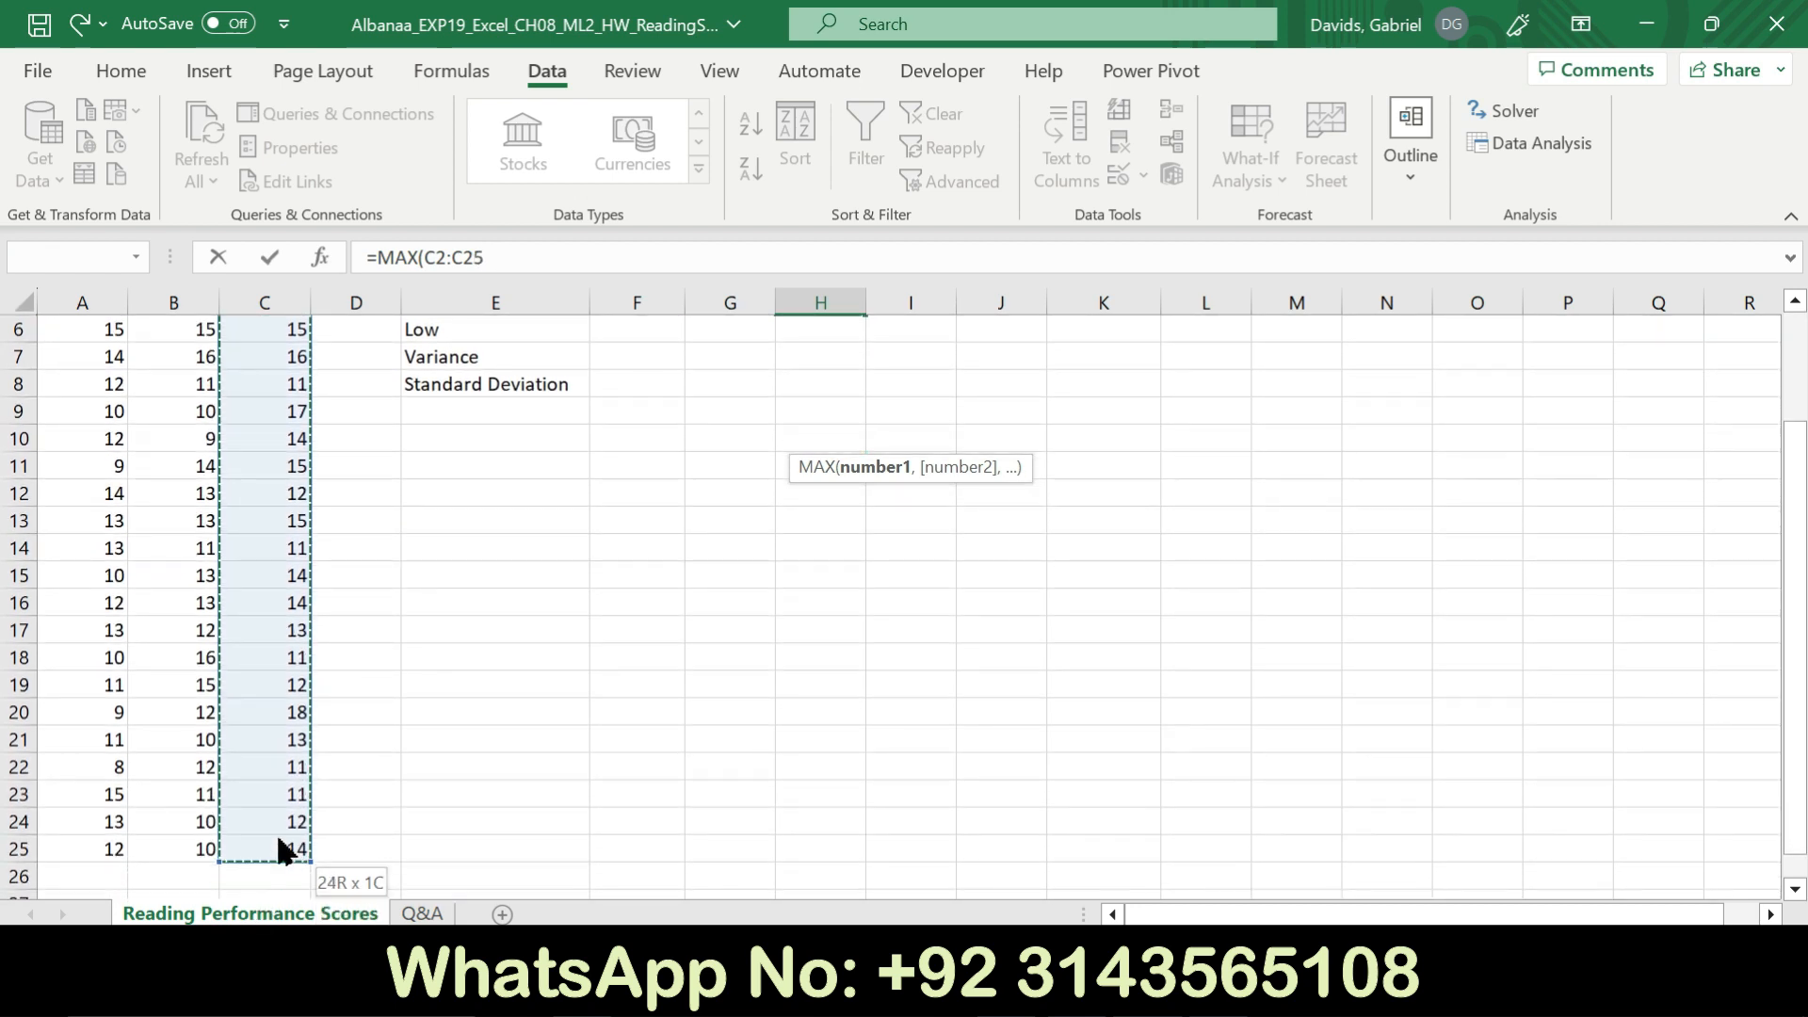
pyautogui.press('Return')
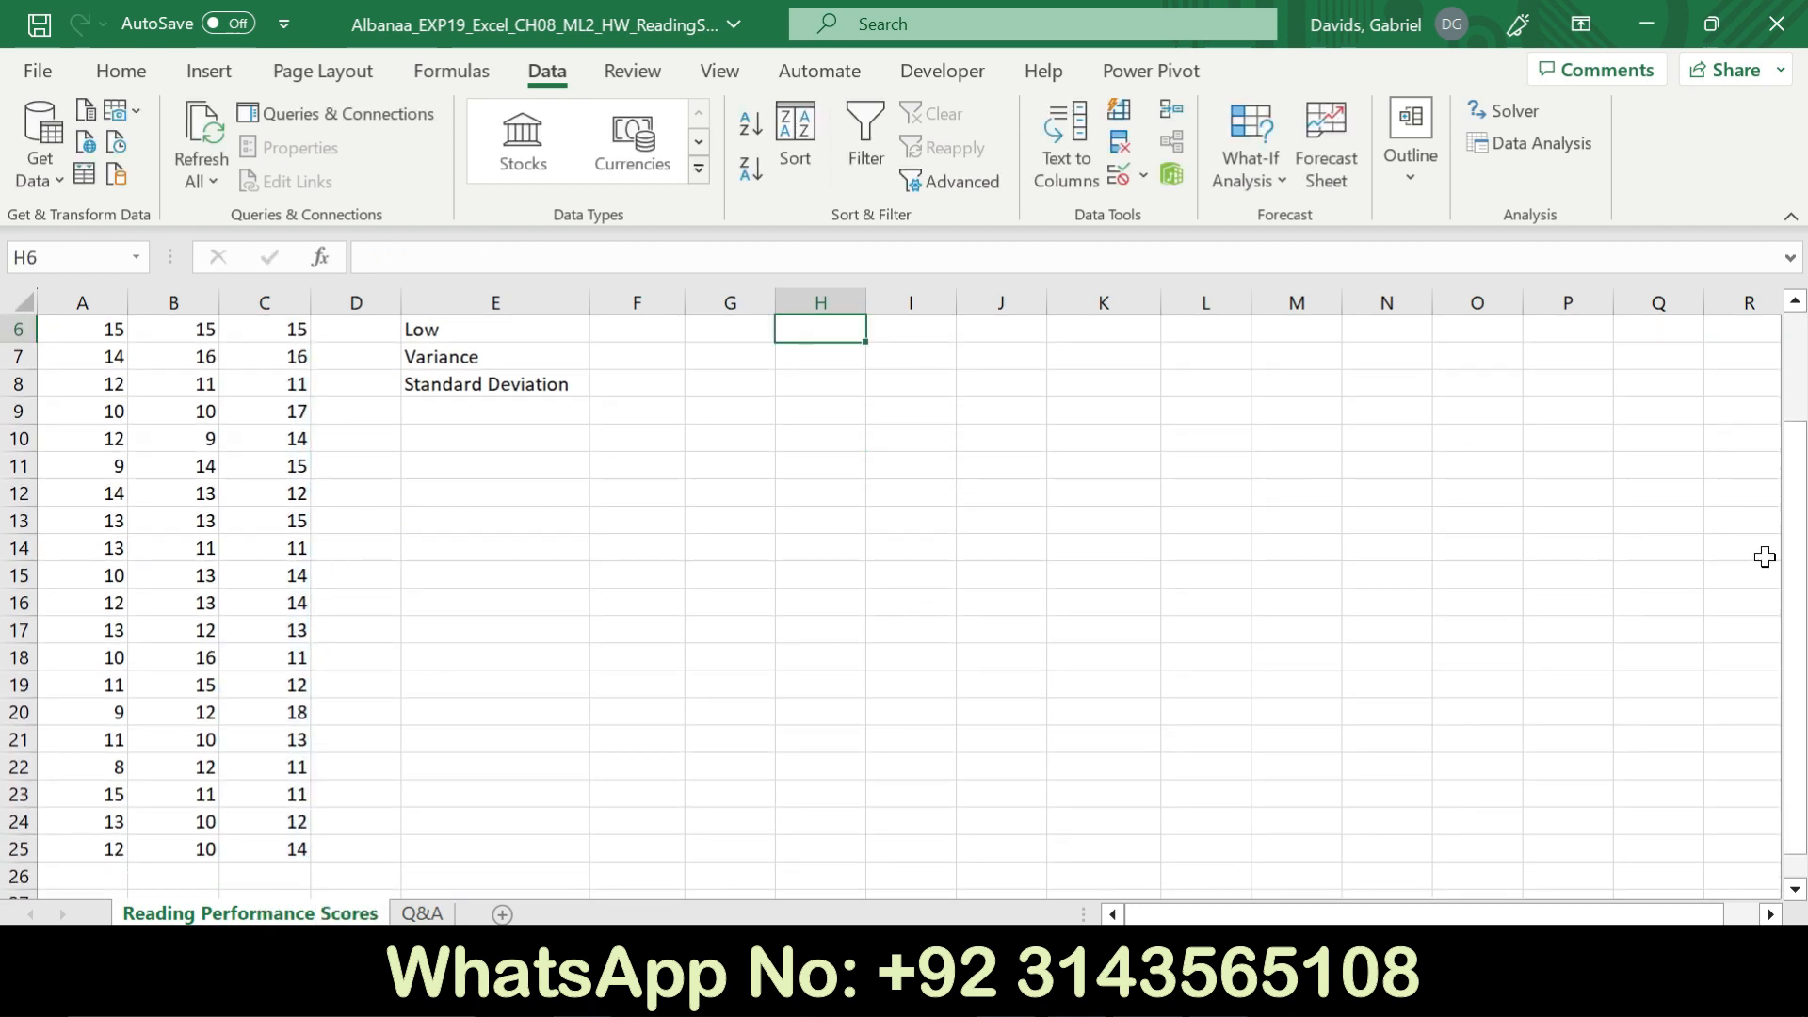
pyautogui.moveTo(1796, 562); pyautogui.dragTo(1799, 448)
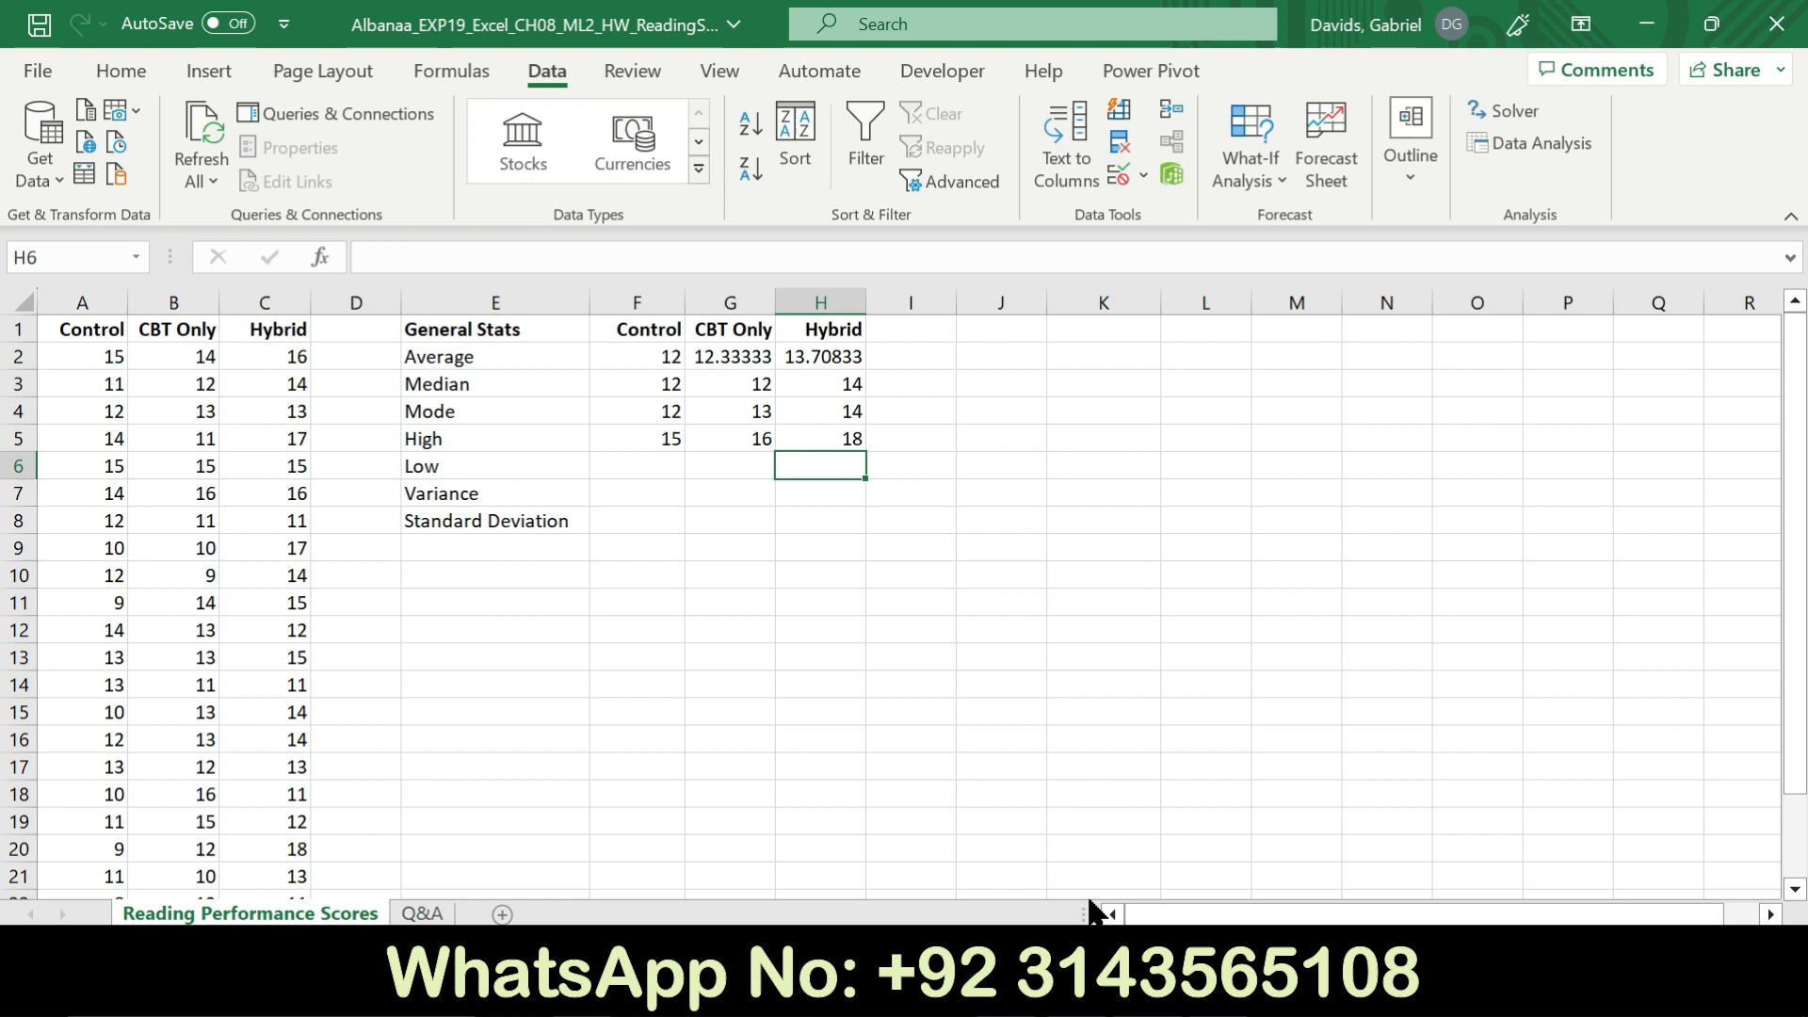
# Switch to the Word instructions and move the yellow highlight from the step 5 text to the step 6 text
pyautogui.hotkey('alt', 'Tab')
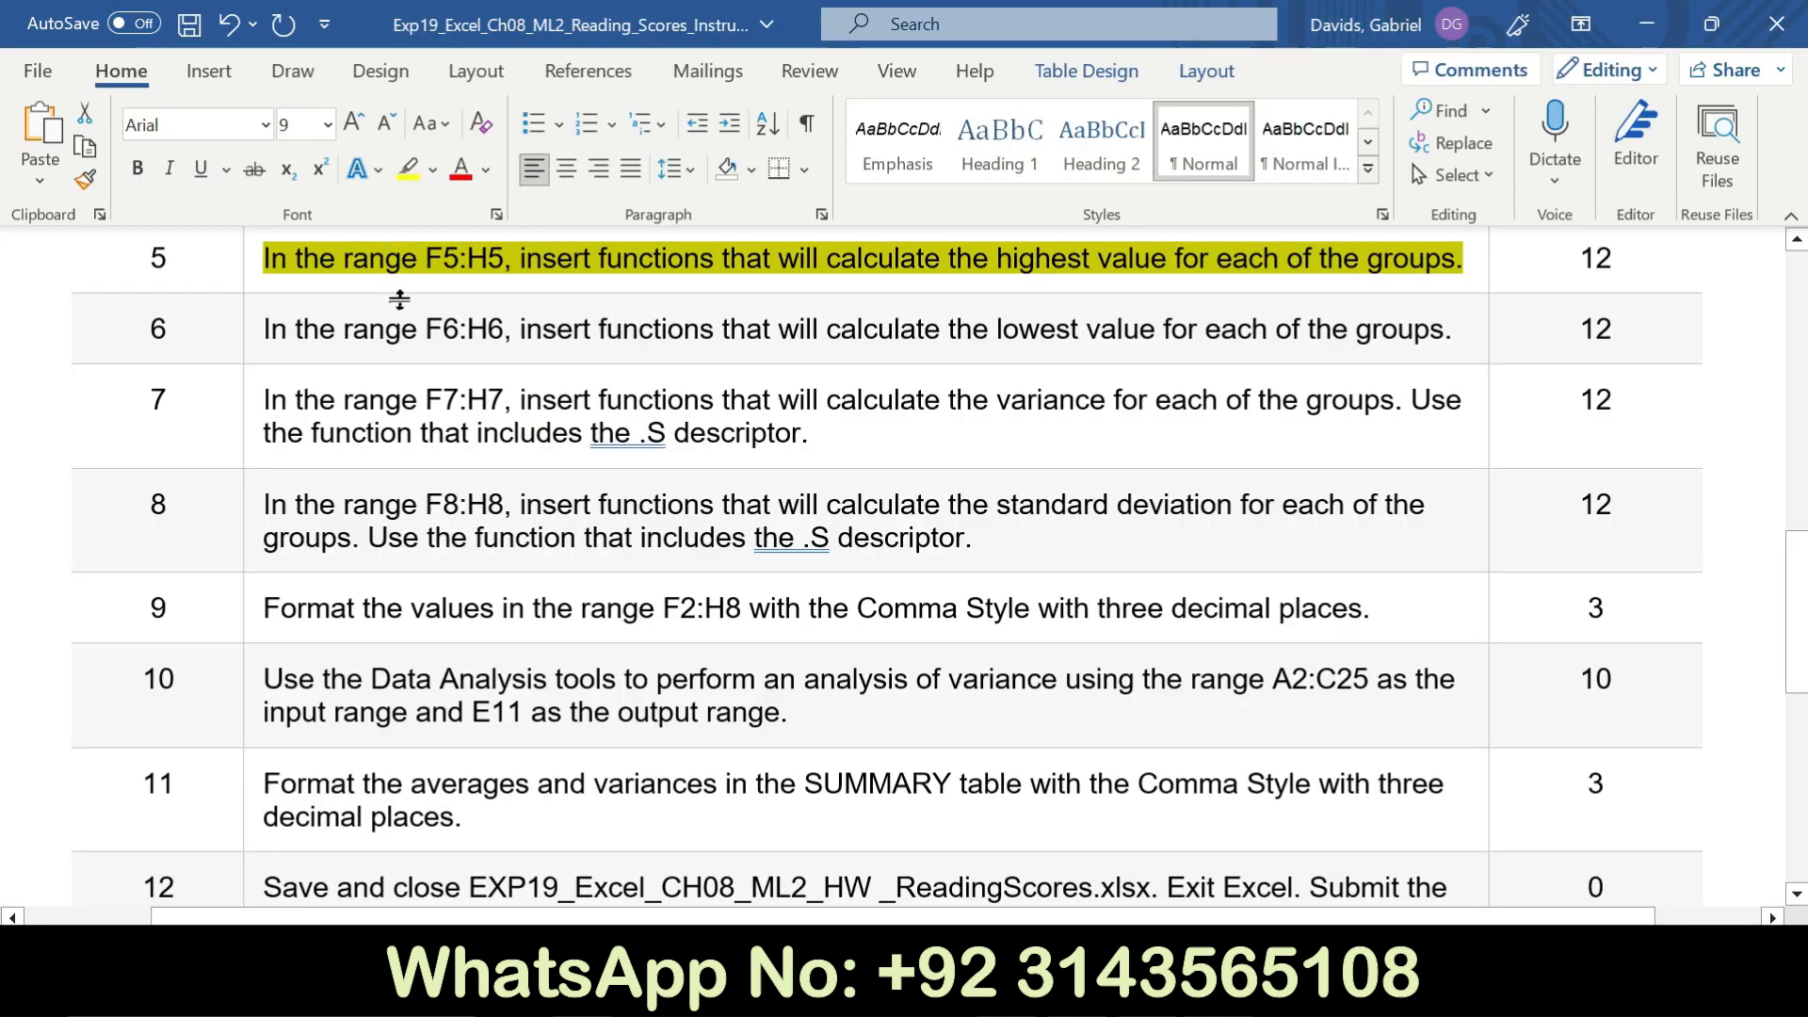
pyautogui.click(245, 275)
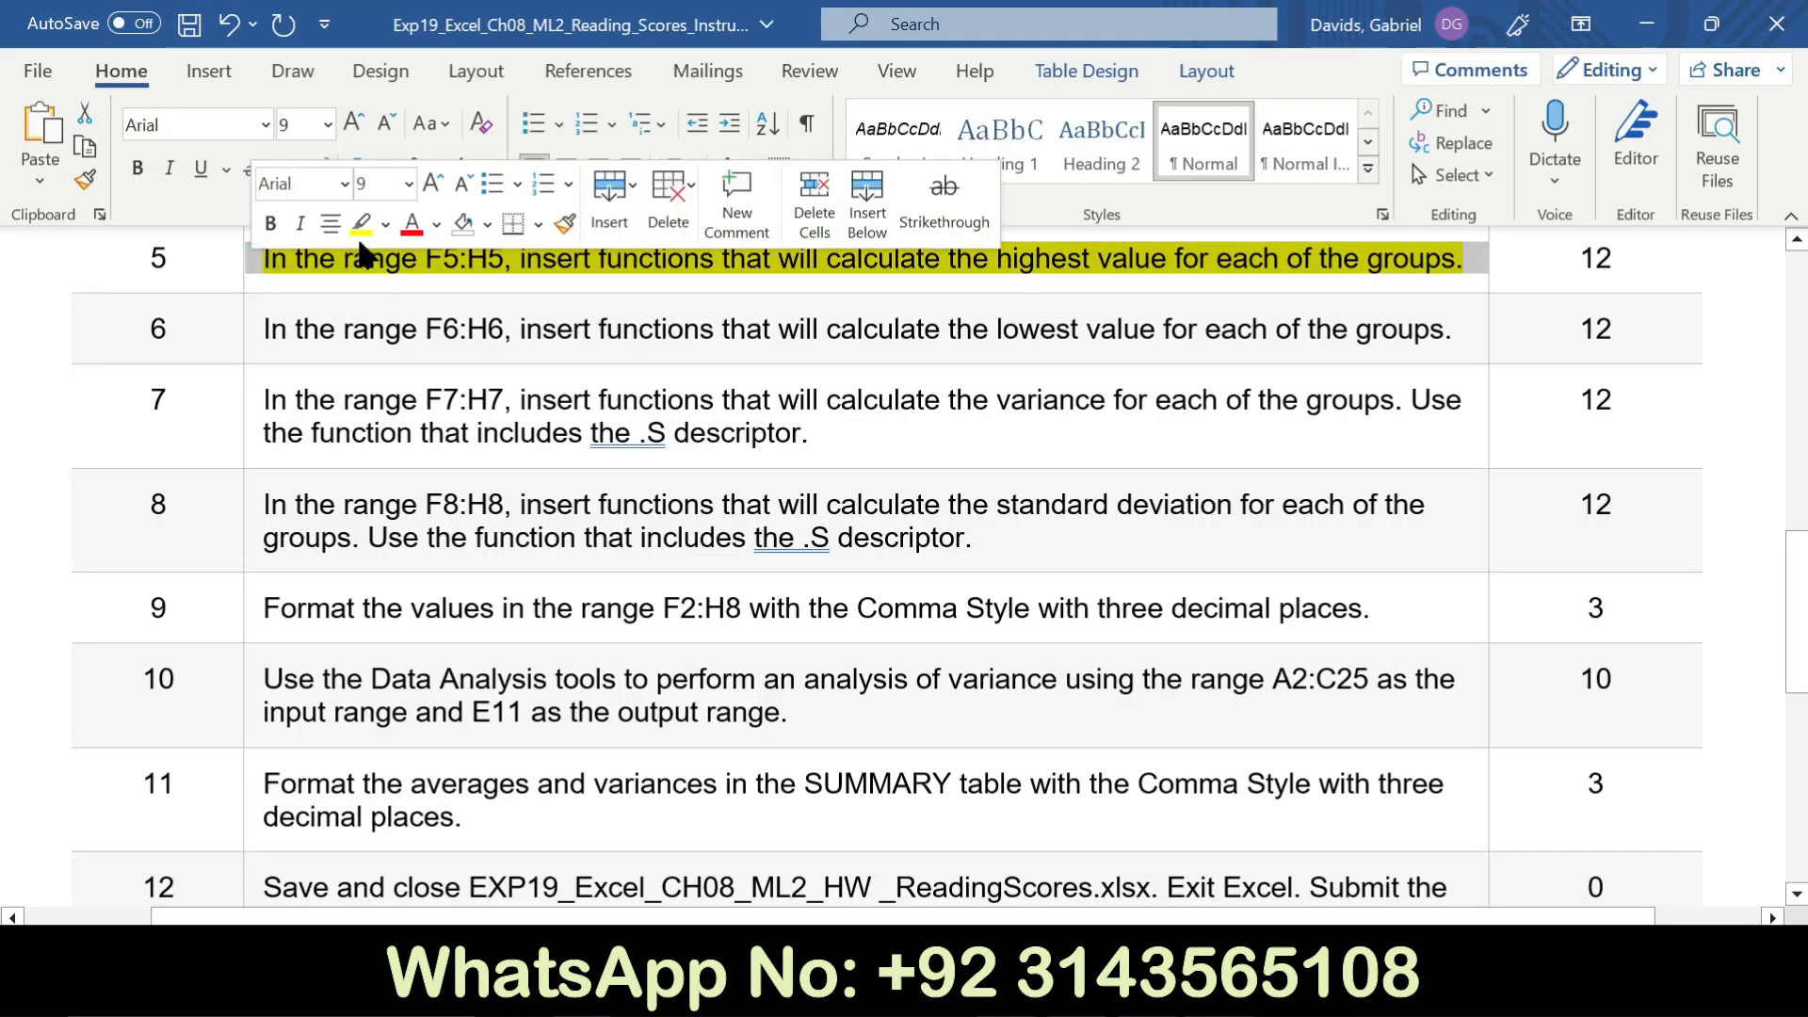
pyautogui.click(361, 224)
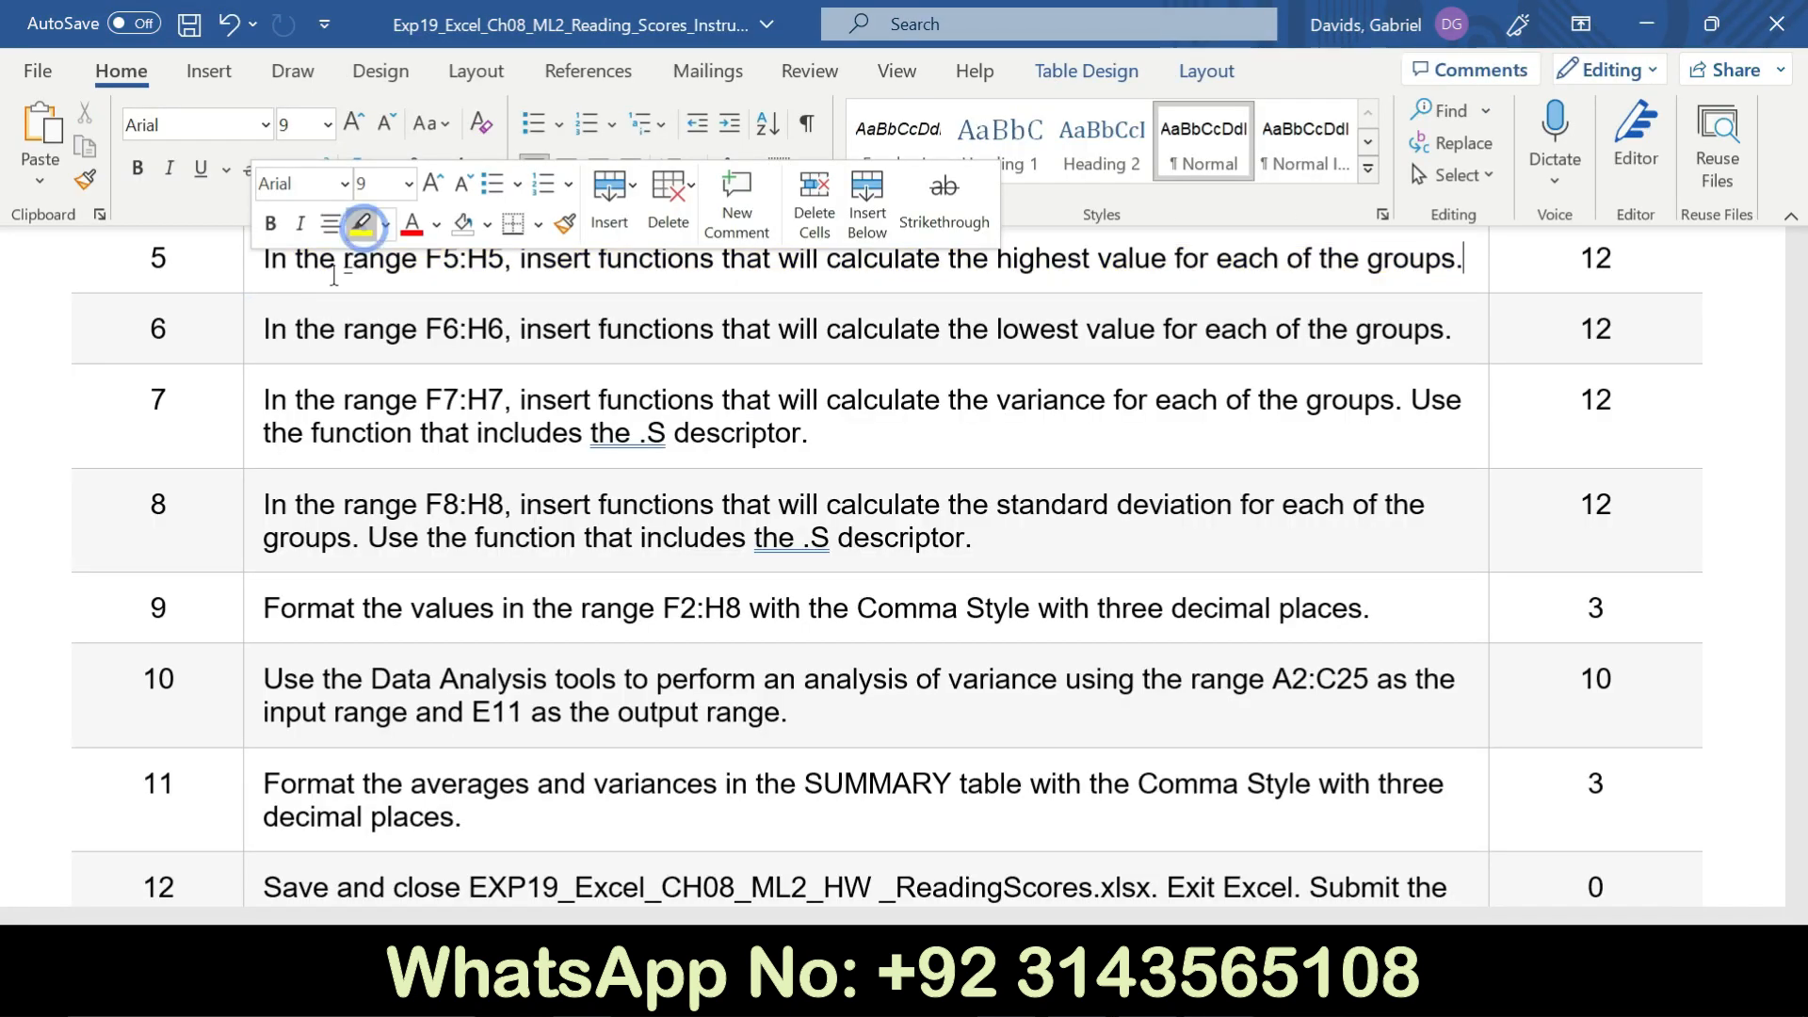
pyautogui.click(255, 345)
pyautogui.click(371, 296)
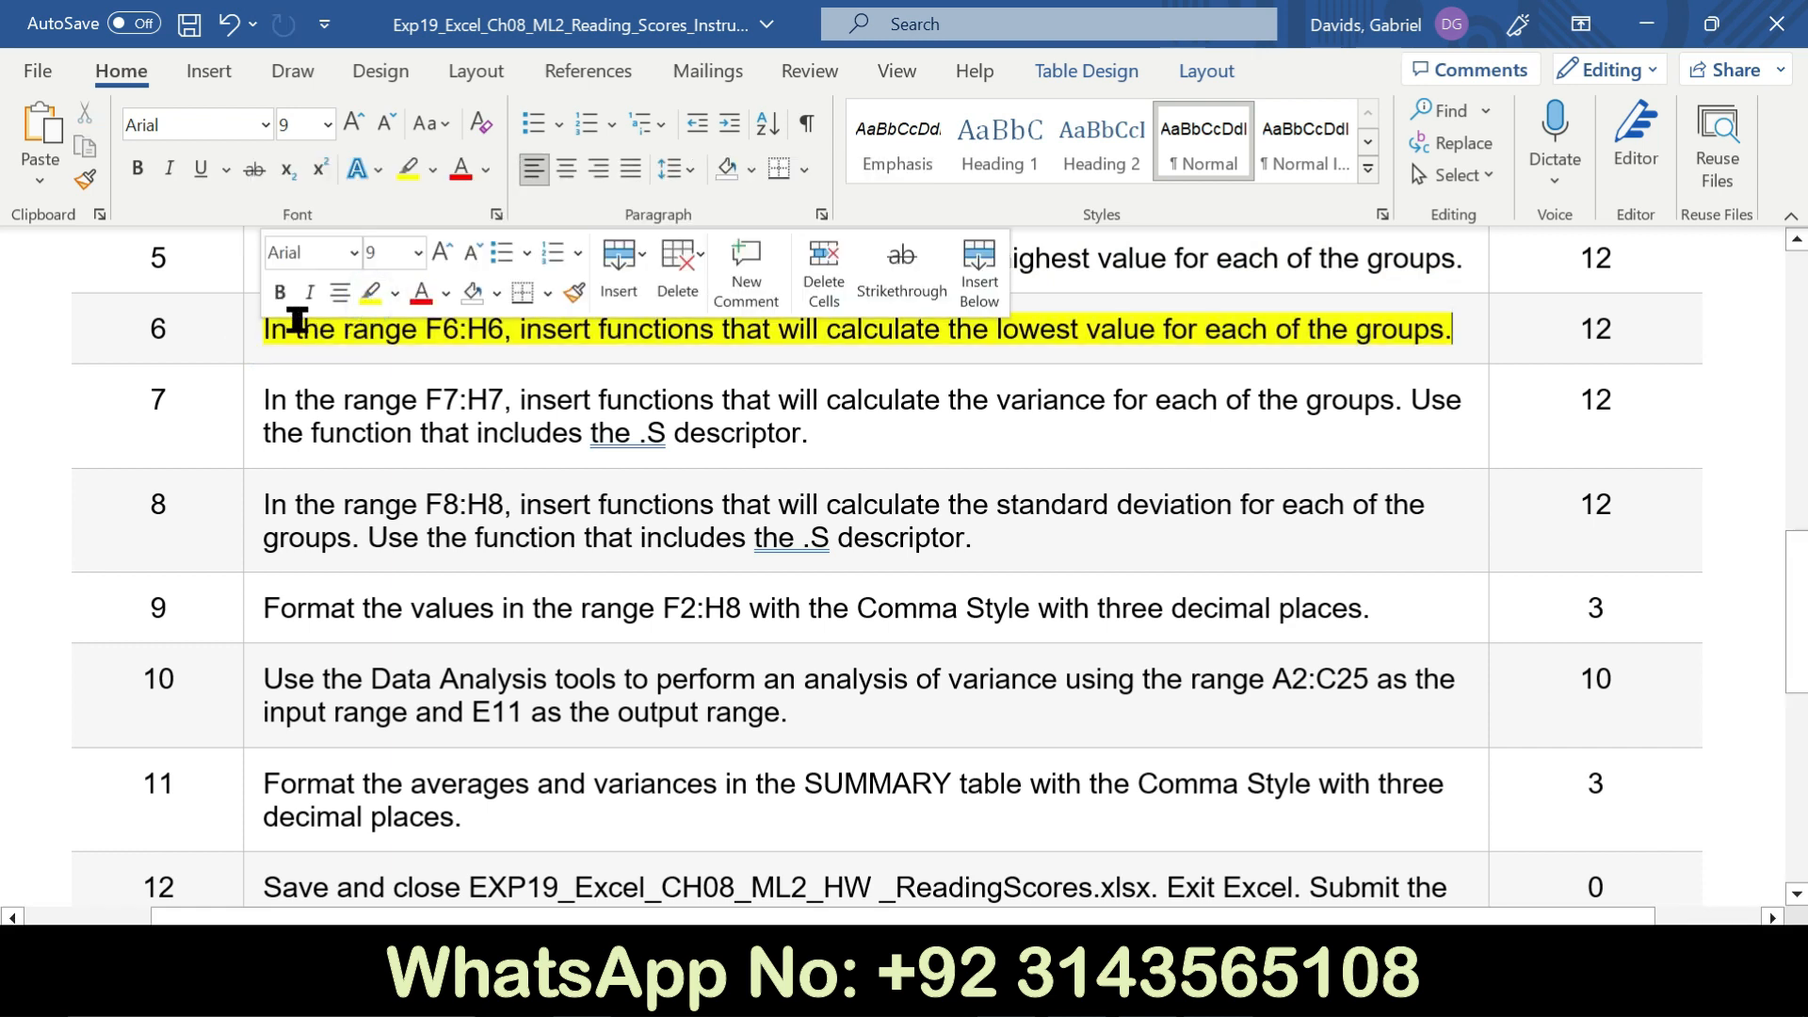
# Switch to the Excel workbook and review the questions on the Q&A sheet and the General Stats table on the Reading Performance Scores sheet
pyautogui.hotkey('alt', 'Tab')
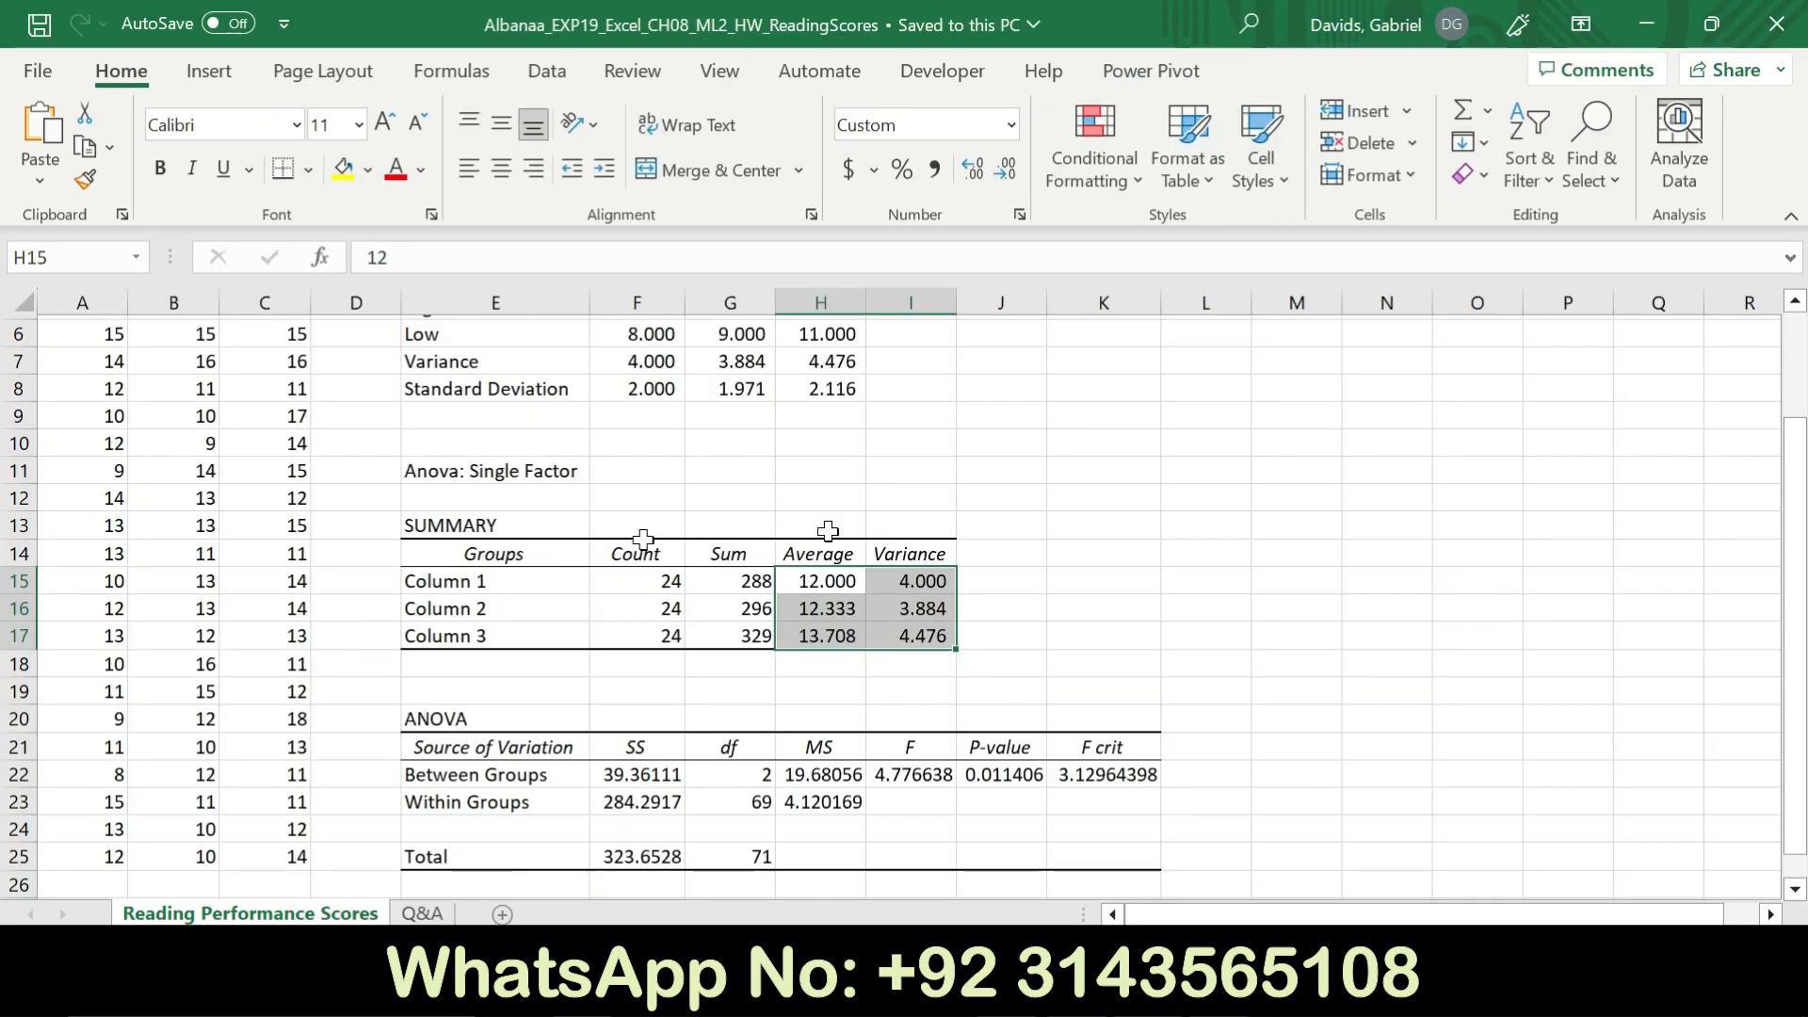
pyautogui.click(422, 914)
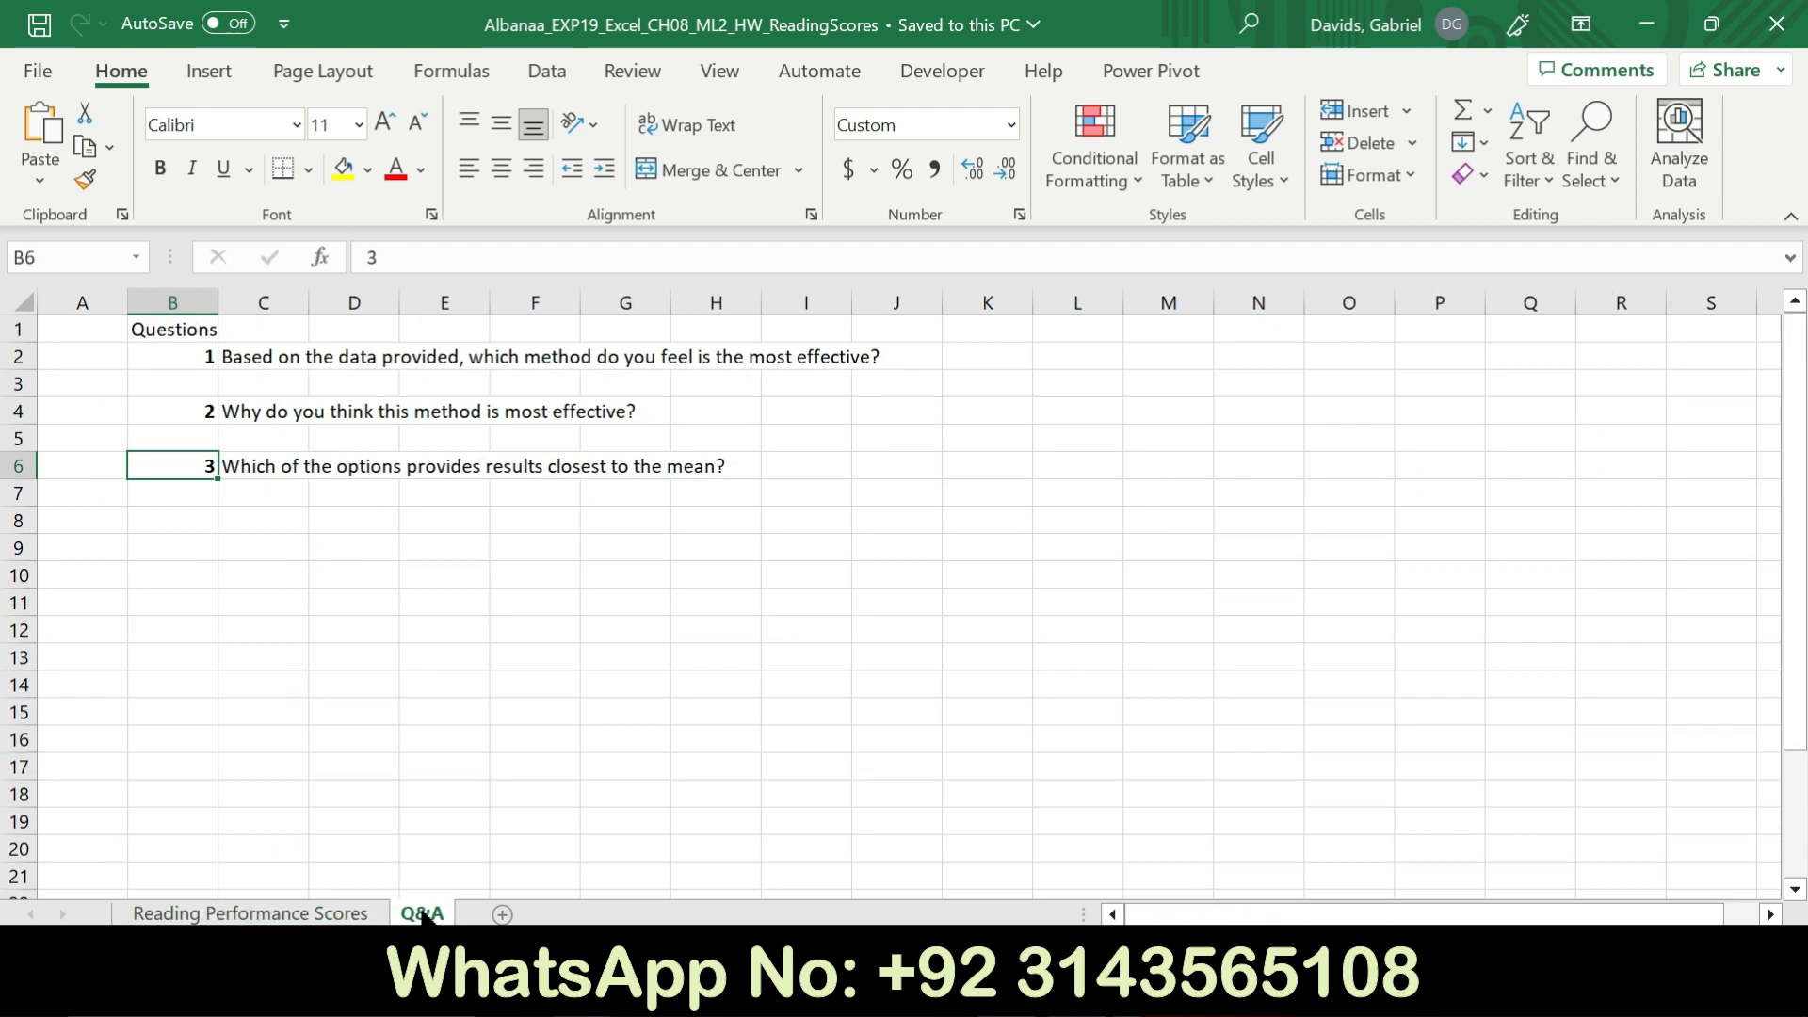
pyautogui.click(331, 913)
pyautogui.moveTo(1787, 452)
pyautogui.mouseDown()
pyautogui.moveTo(1805, 297)
pyautogui.moveTo(1805, 742)
pyautogui.moveTo(1805, 330)
pyautogui.mouseUp()
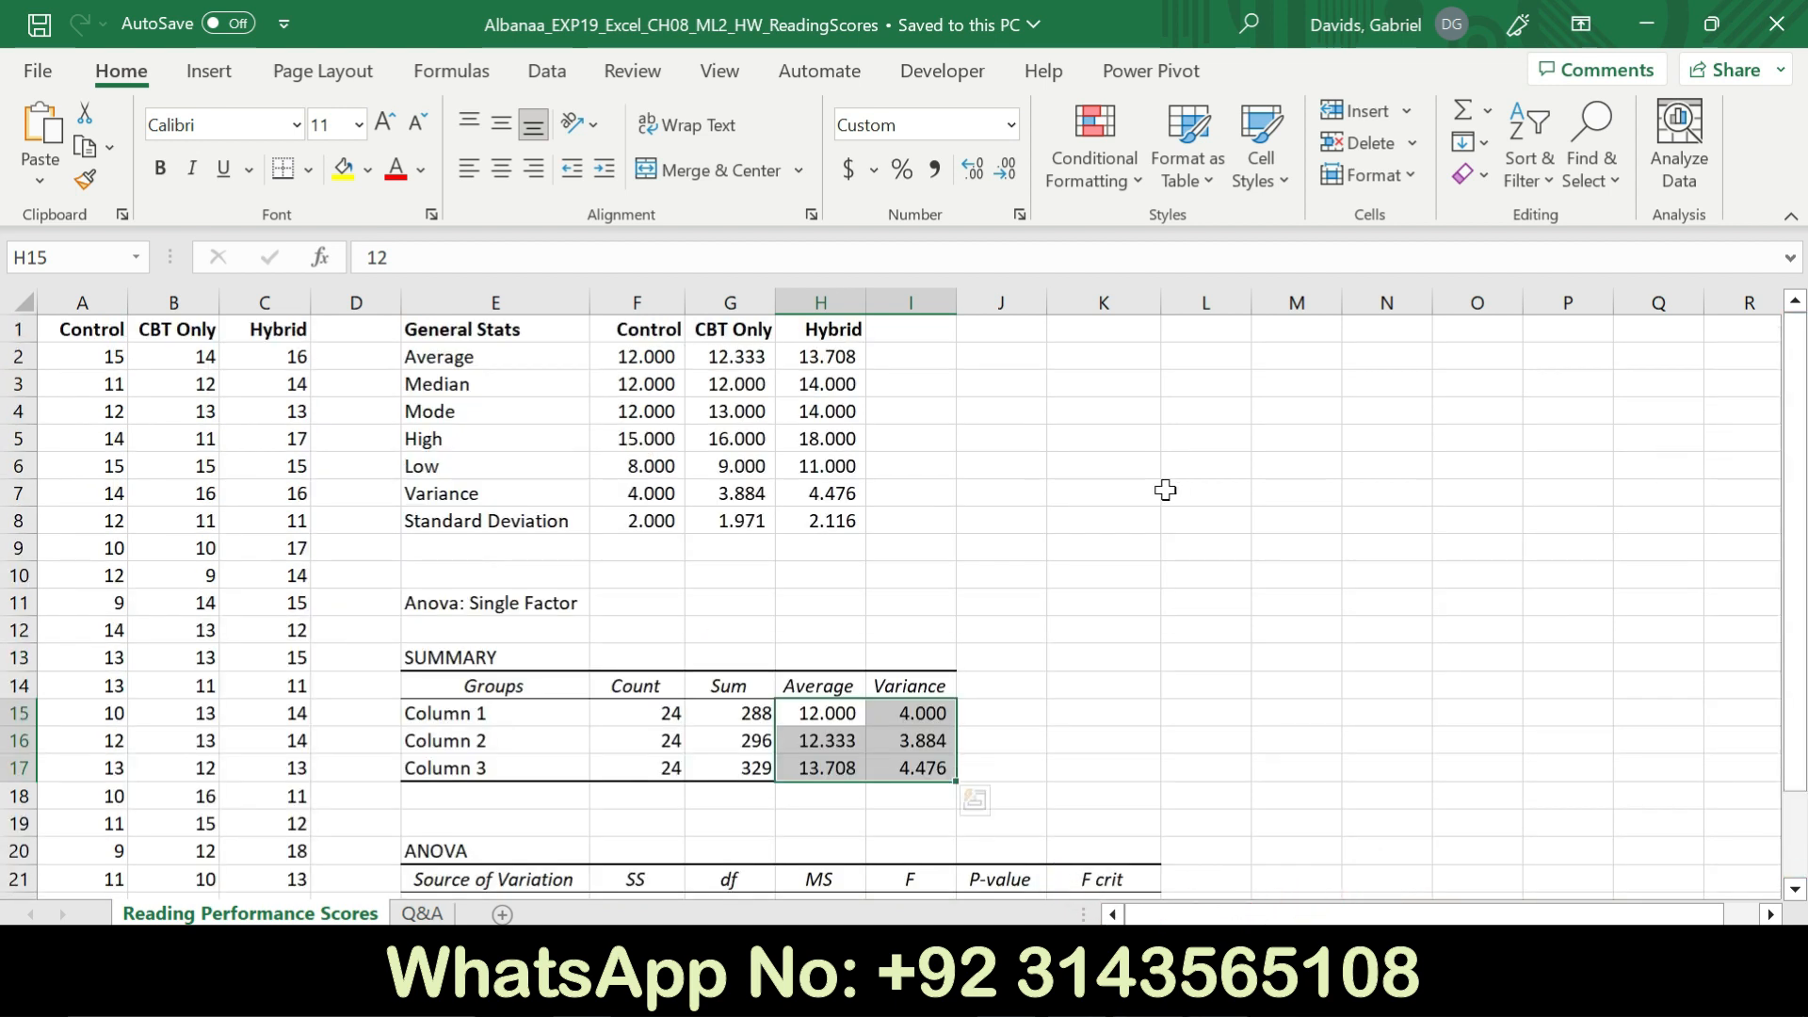